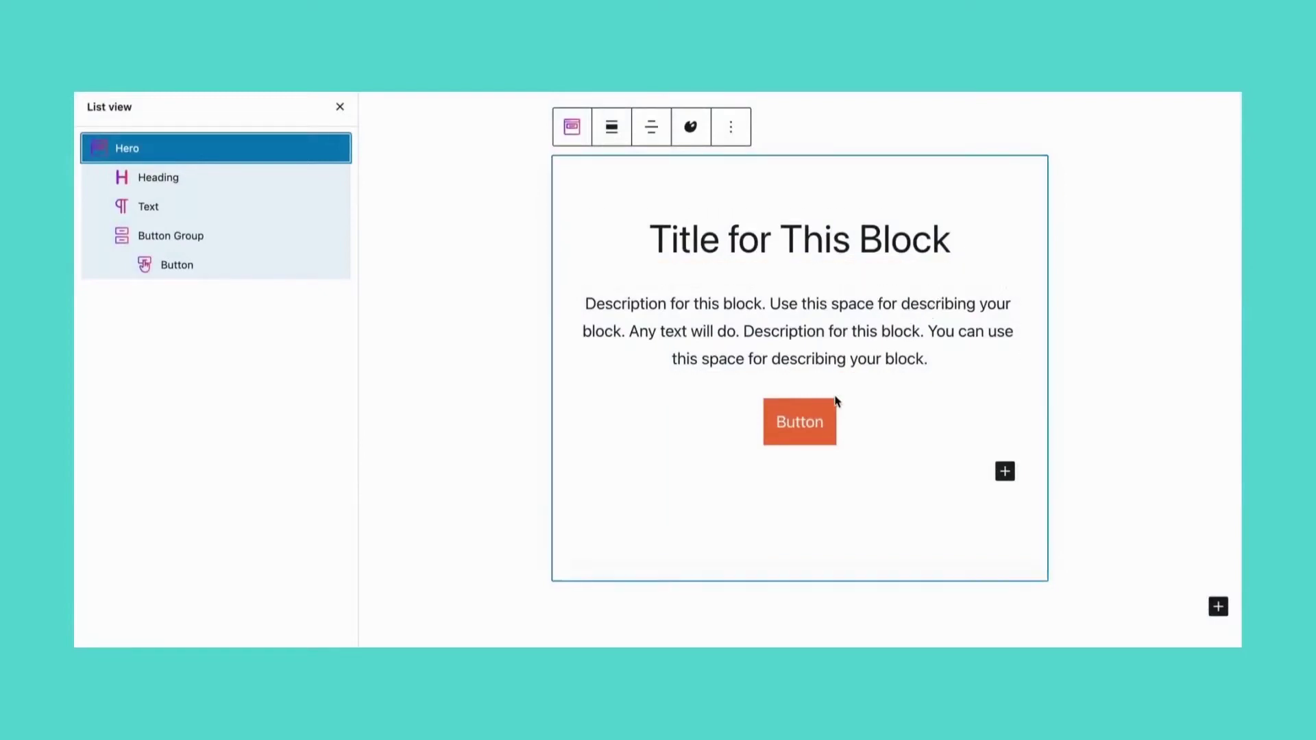
pyautogui.click(827, 418)
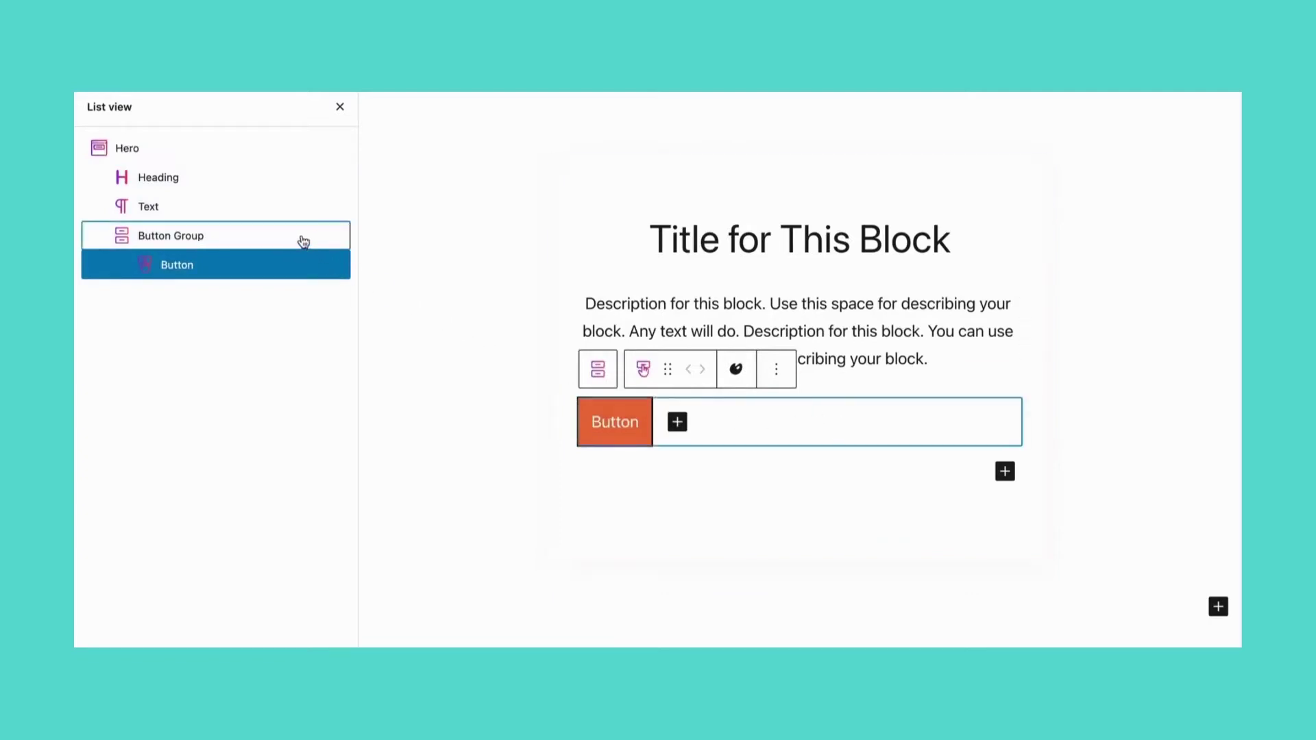
pyautogui.click(303, 242)
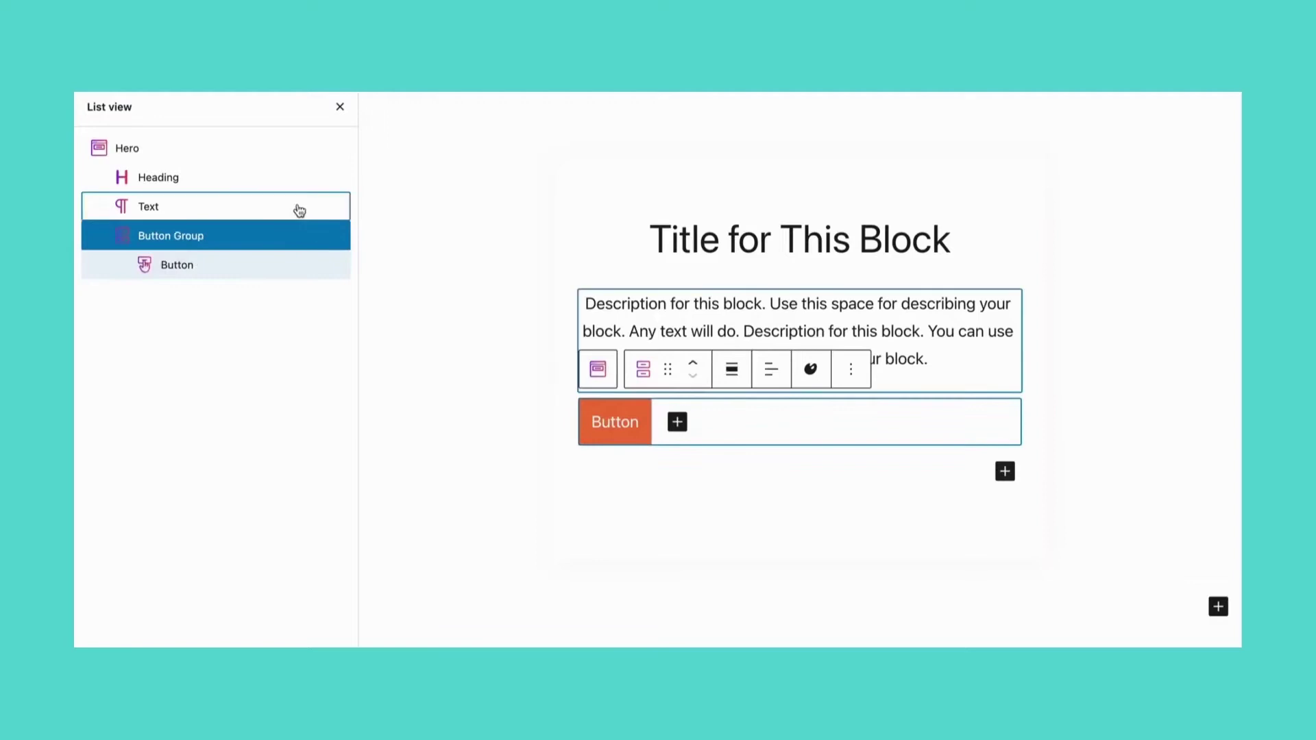
pyautogui.click(294, 188)
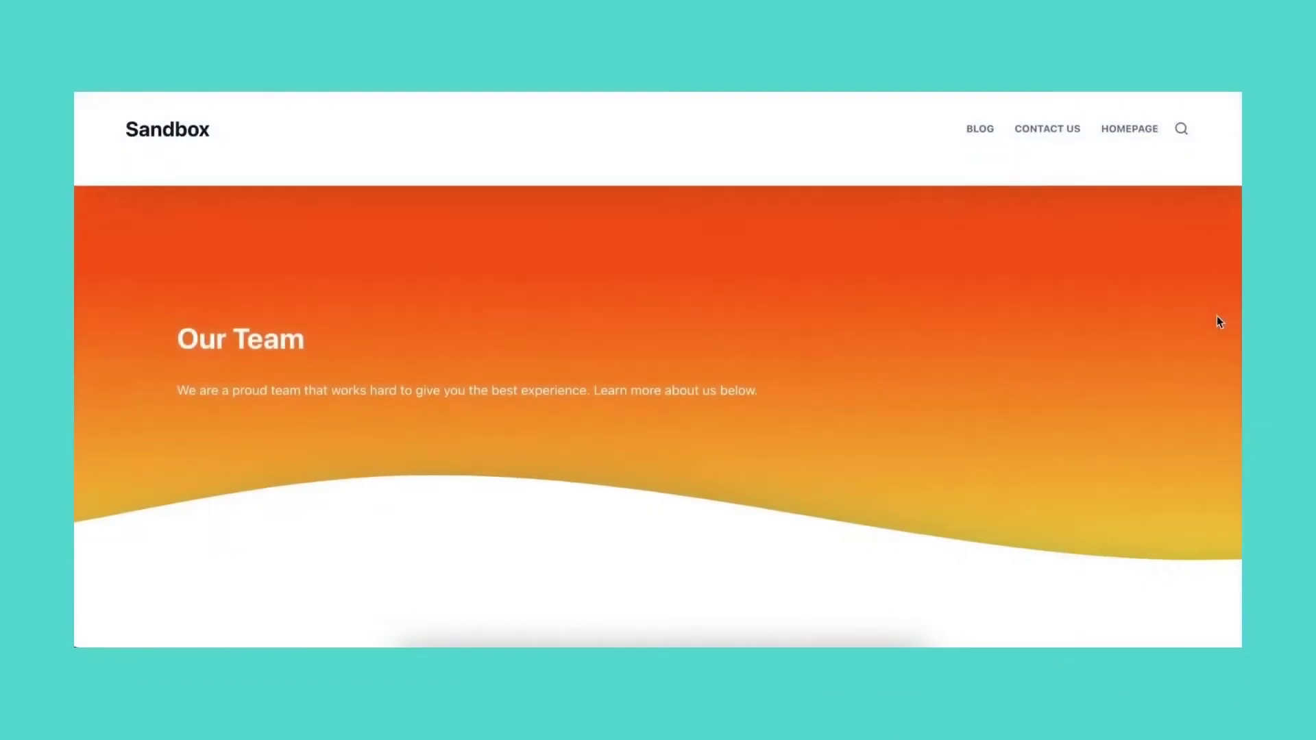
# Scroll down through the Our Team preview and back up to the hero
pyautogui.scroll(-5, 1219, 321)
pyautogui.scroll(-4, 1219, 322)
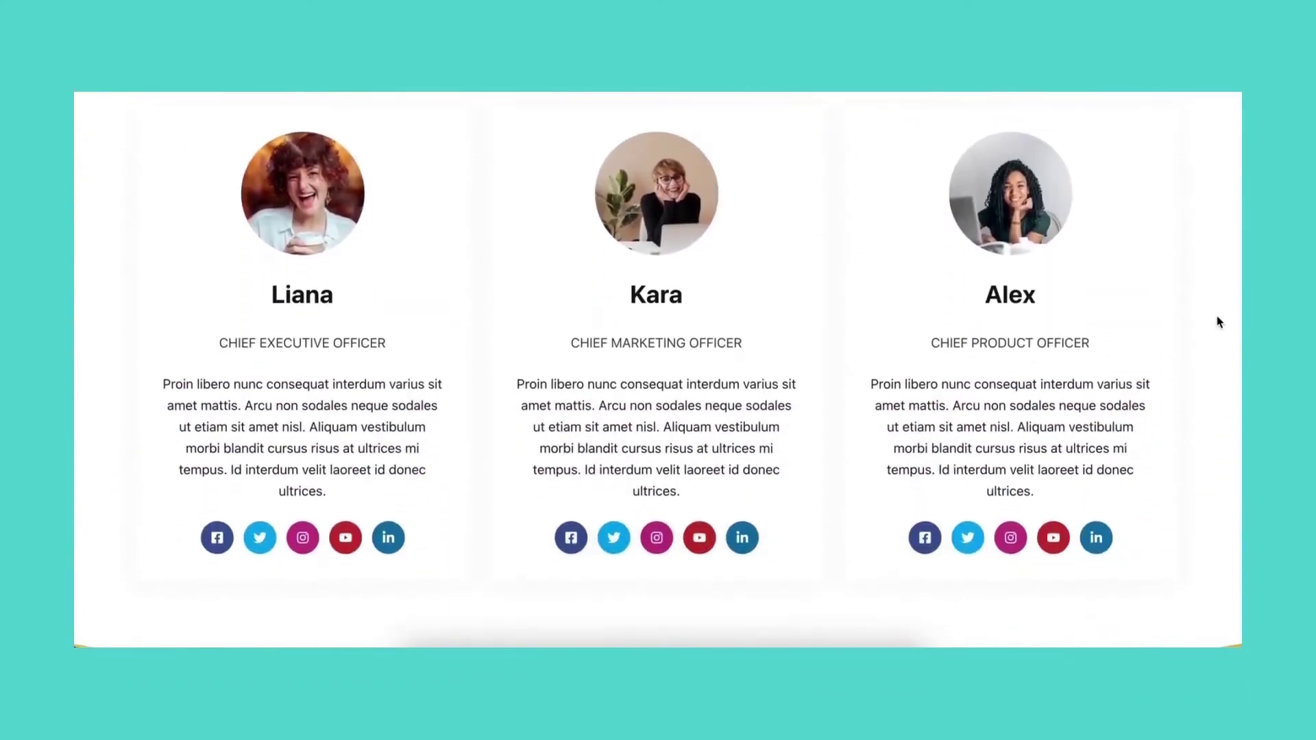
pyautogui.scroll(-4, 1219, 322)
pyautogui.scroll(-3, 1219, 322)
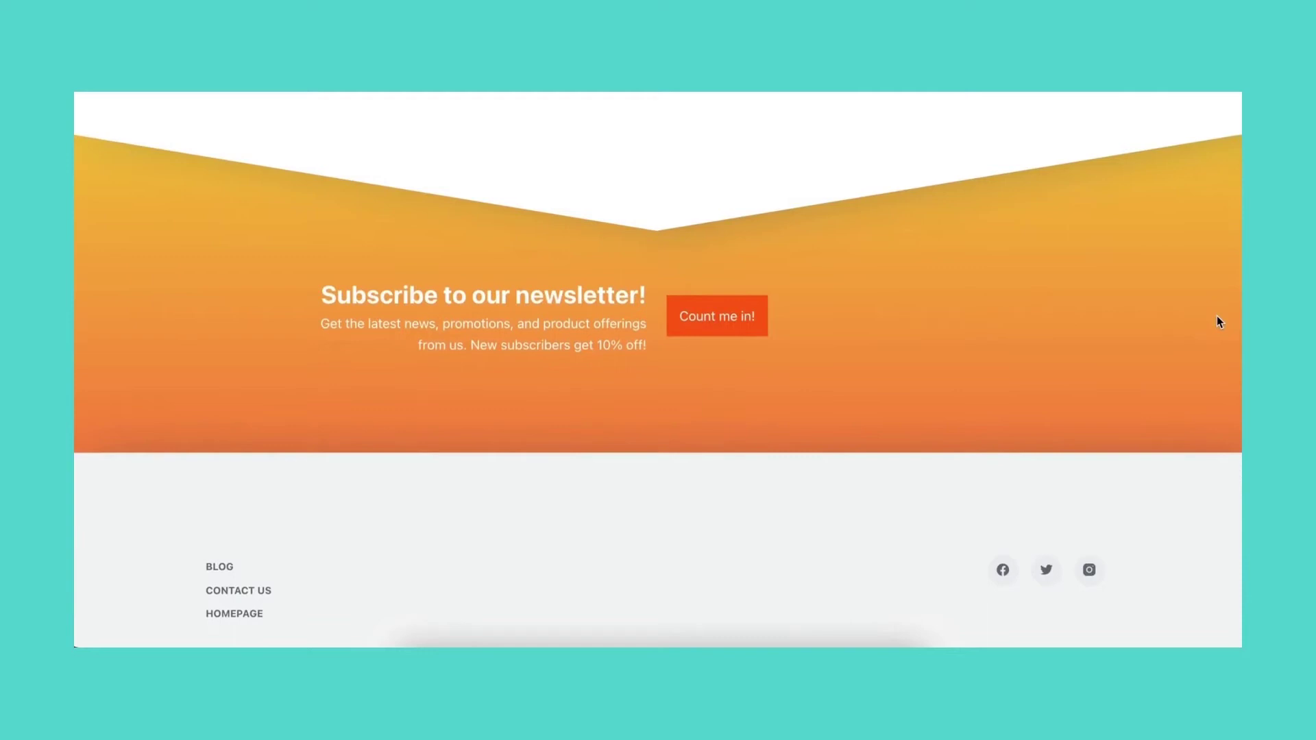
pyautogui.scroll(2, 1219, 322)
pyautogui.scroll(9, 1219, 322)
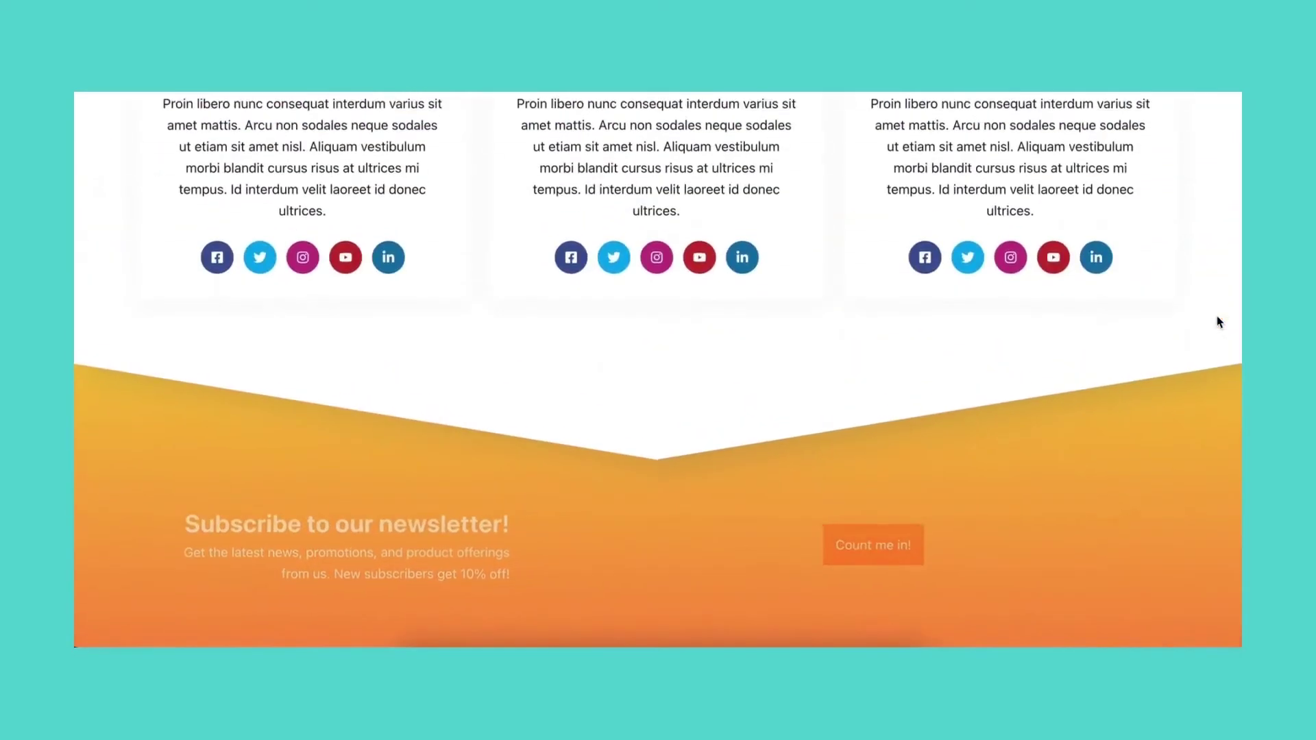
pyautogui.scroll(3, 1217, 319)
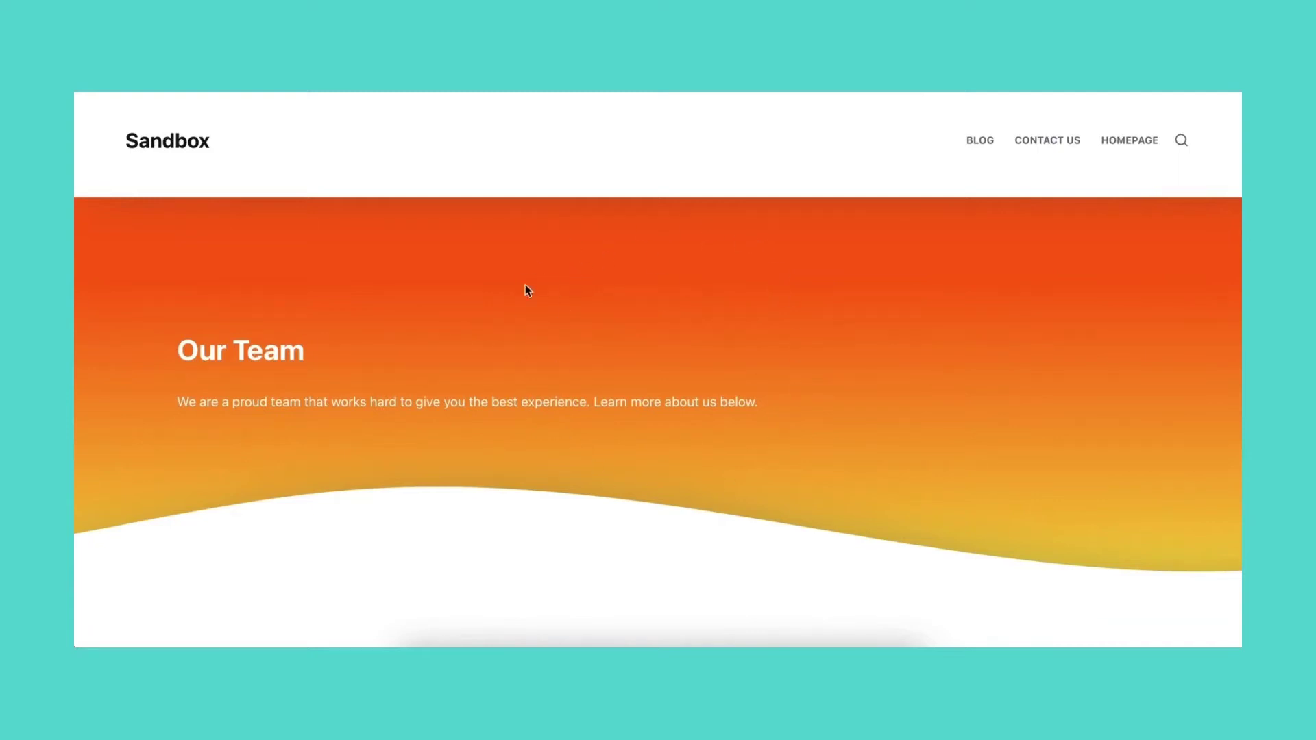
# Highlight the hero's 'Our Team' heading and description, then scroll down to the footer
pyautogui.tripleClick(302, 354)
pyautogui.tripleClick(307, 402)
pyautogui.click(1191, 439)
pyautogui.scroll(-5, 1190, 438)
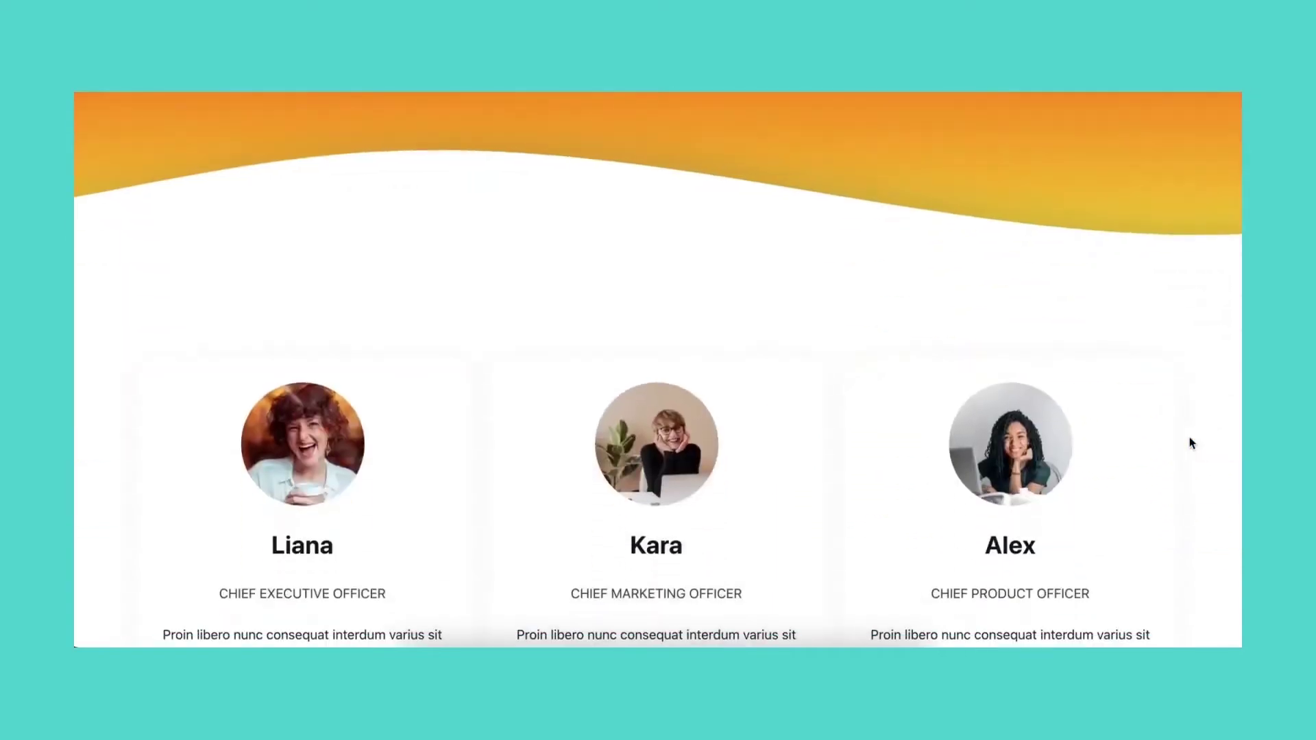
pyautogui.scroll(-3, 1190, 442)
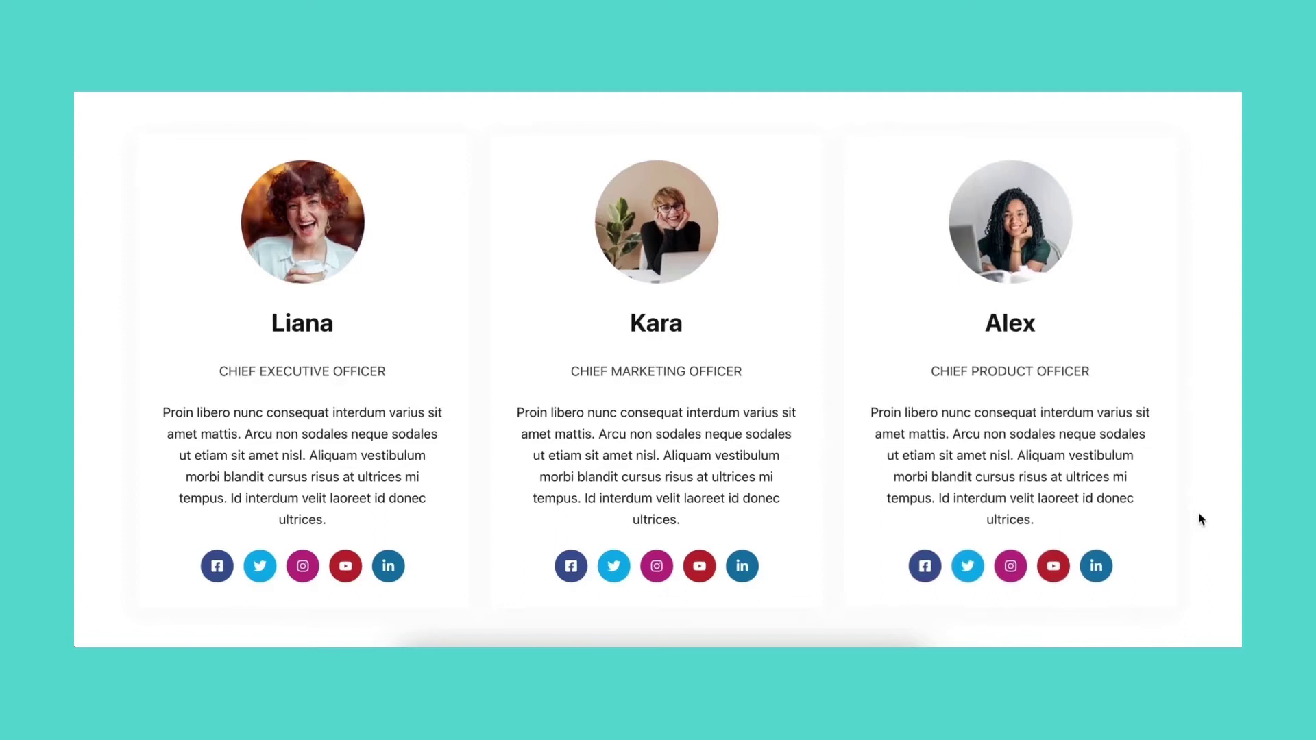
pyautogui.scroll(-6, 1201, 519)
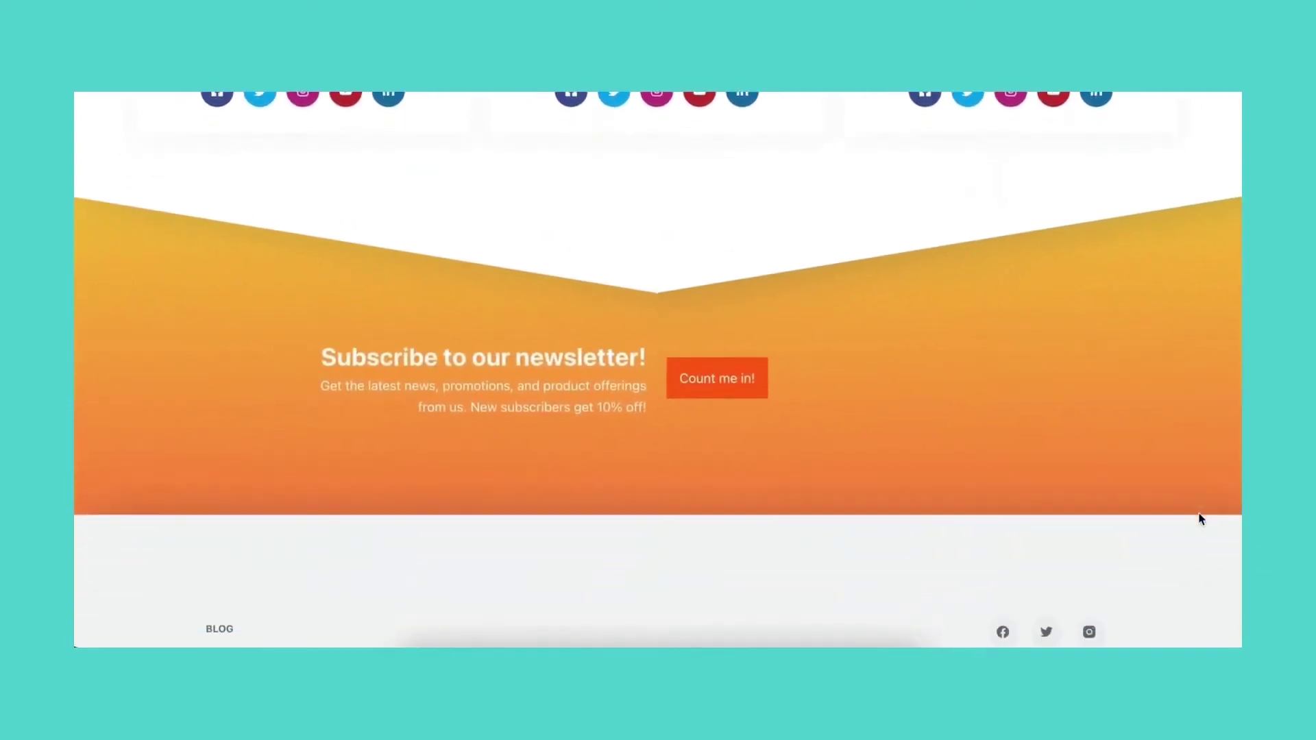
pyautogui.scroll(-1, 1201, 519)
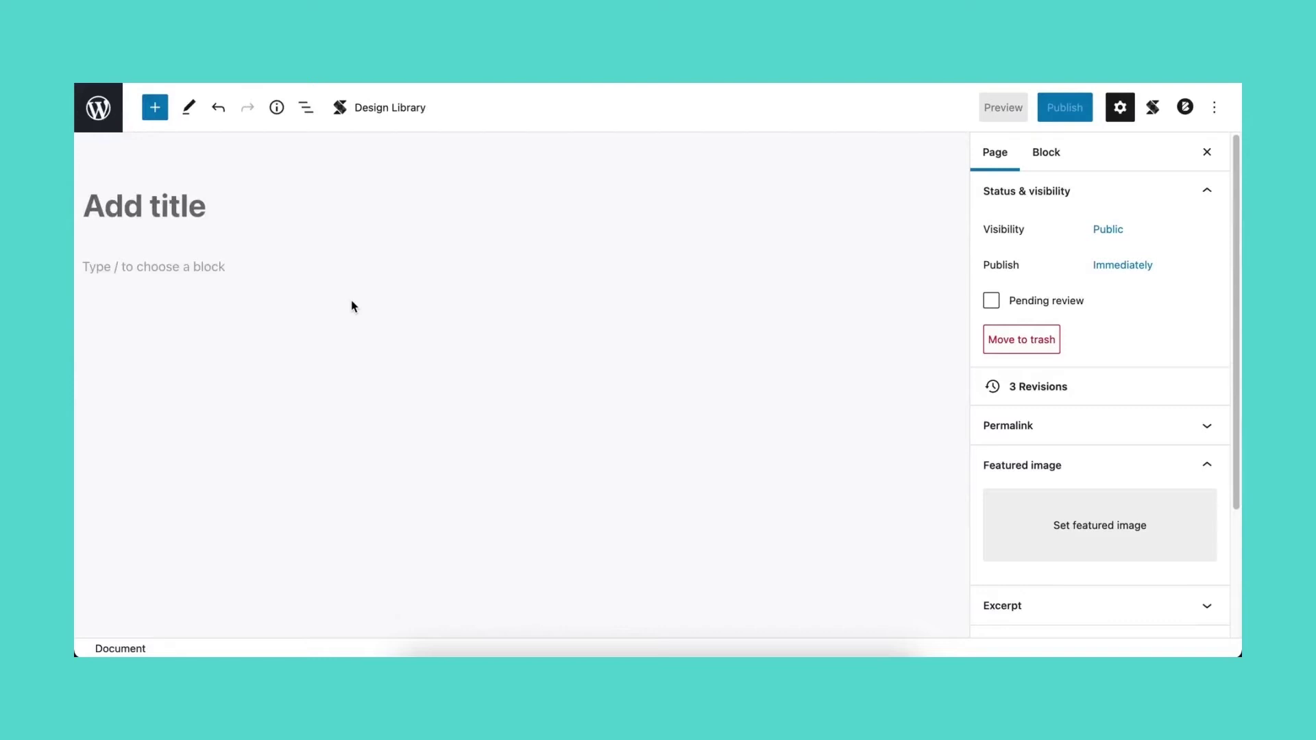
# Title the page 'Our Team' and preview it in a new tab
pyautogui.write('Our Team')
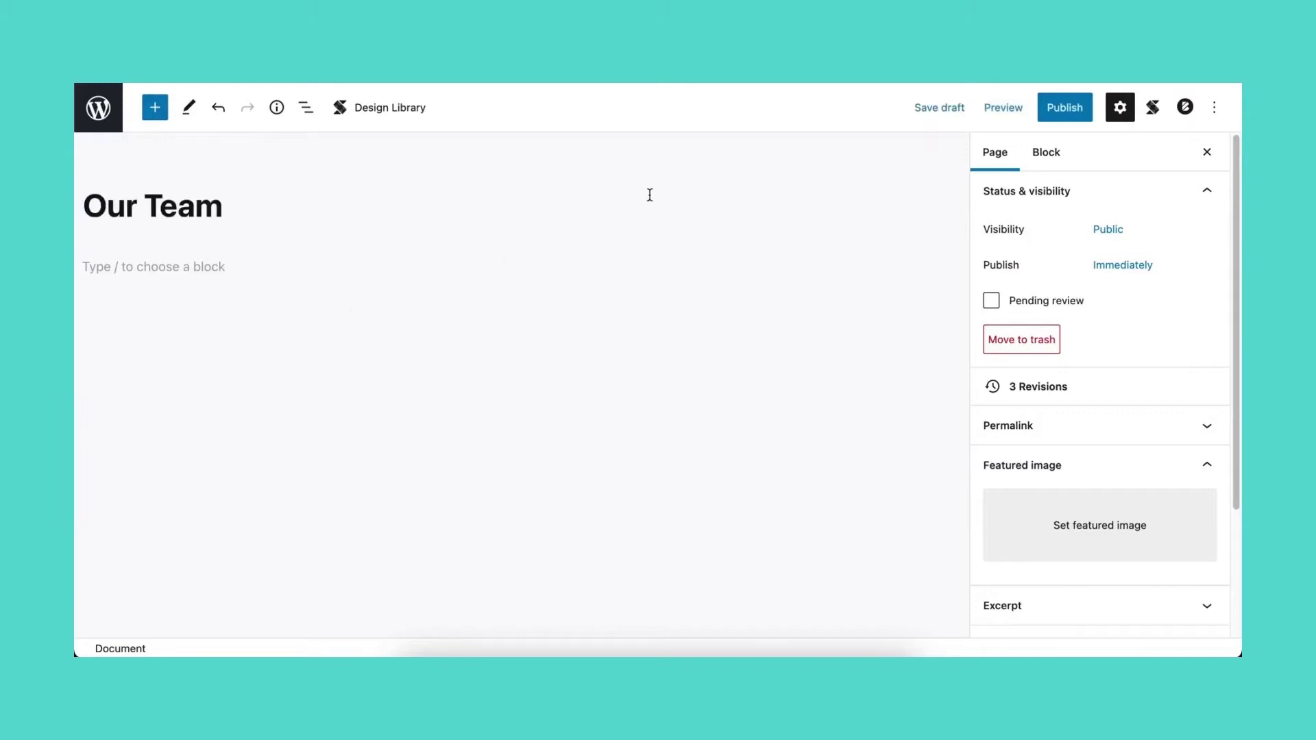
pyautogui.click(1003, 108)
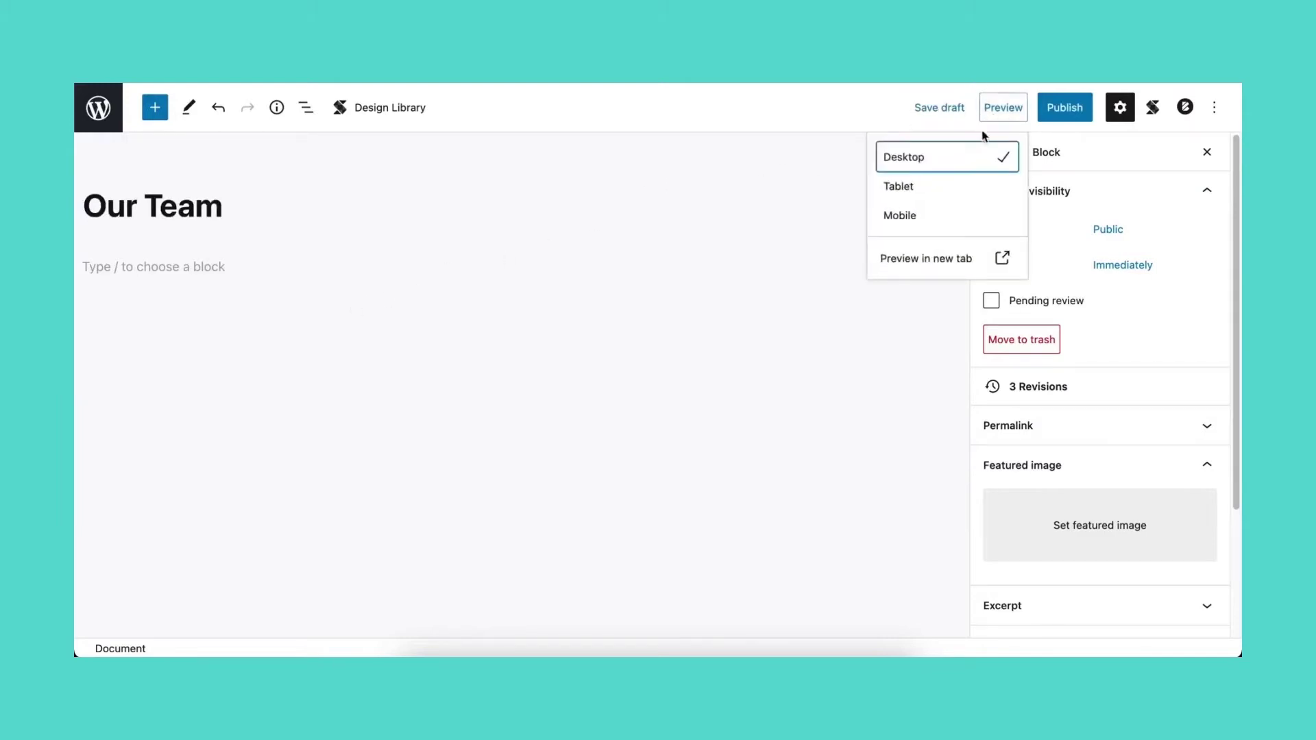
pyautogui.click(964, 255)
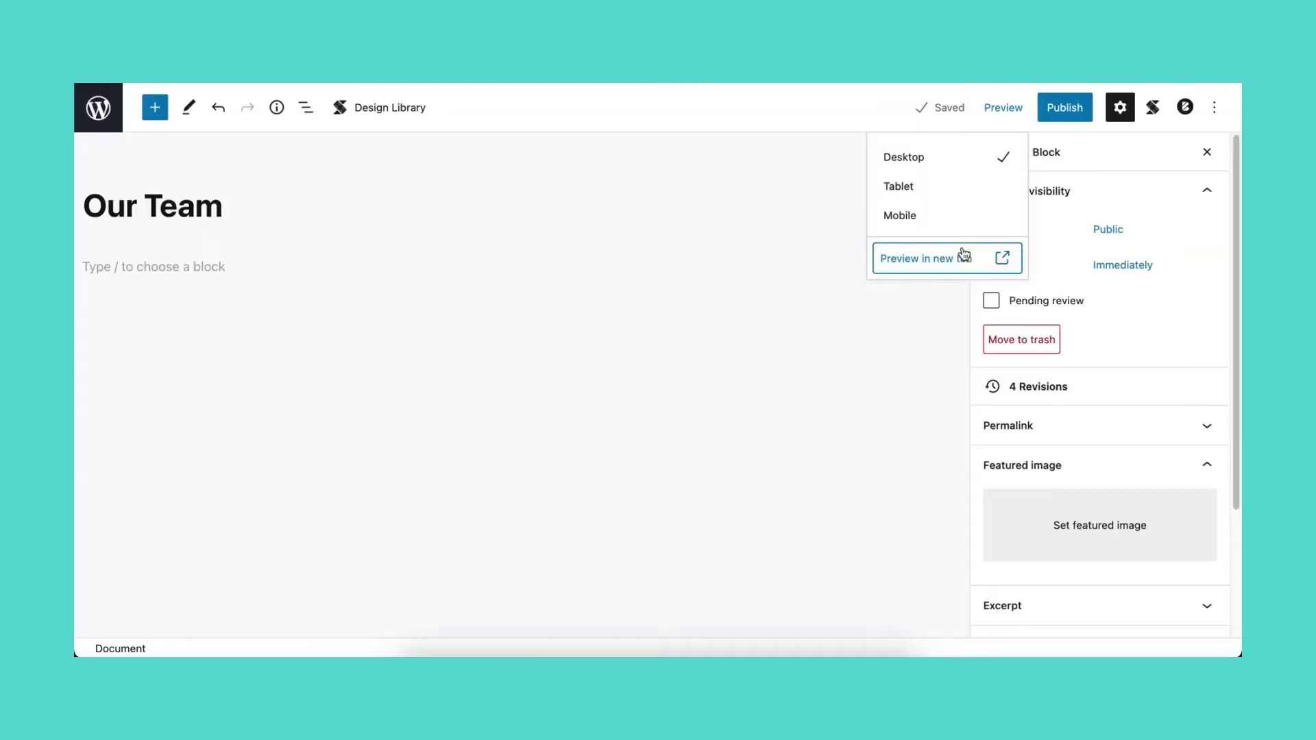
# Insert a Hero block below the title using /hero
pyautogui.click(745, 256)
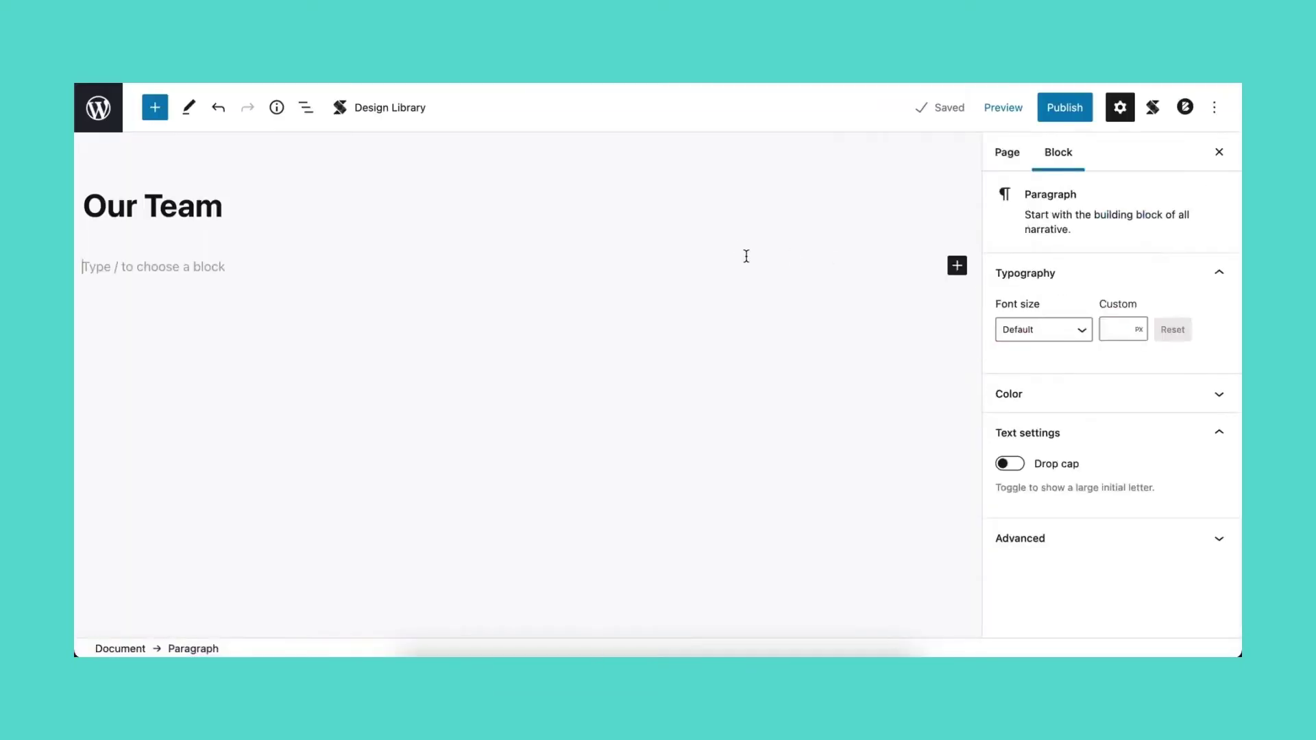
pyautogui.write('/hero')
pyautogui.press('Return')
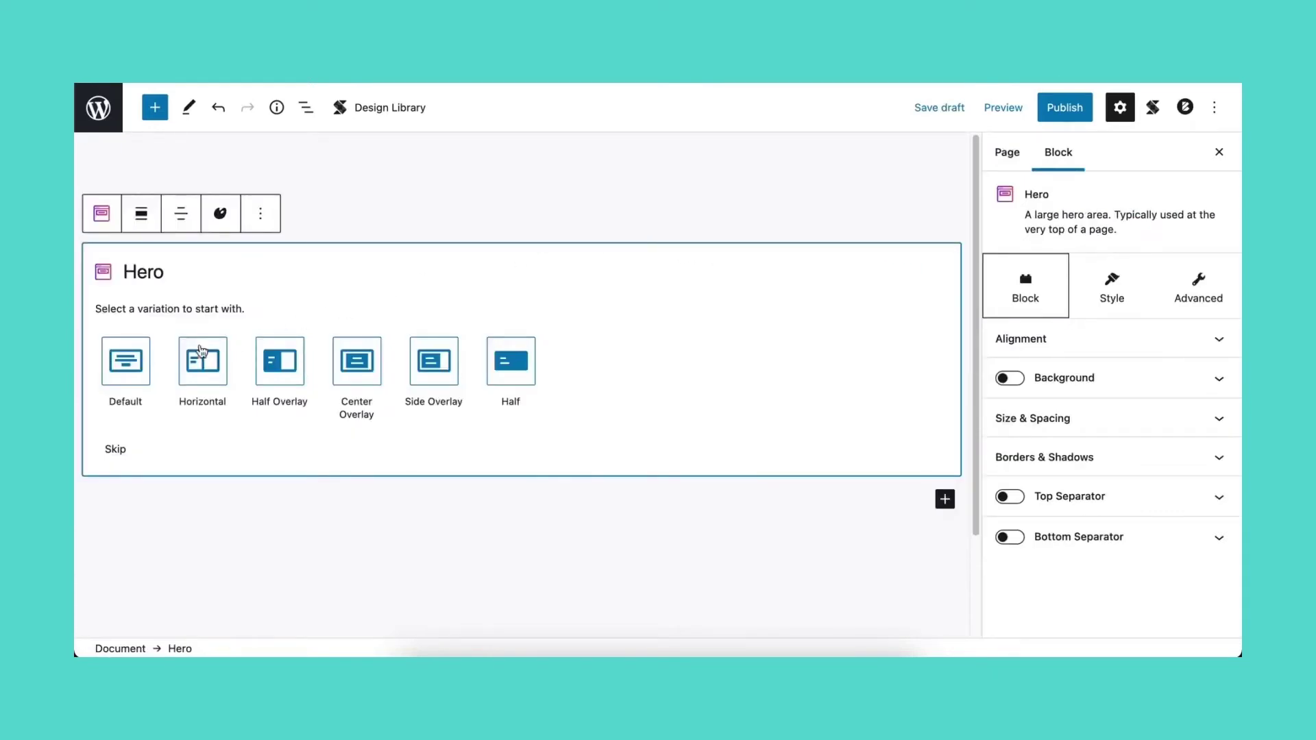
# Choose the Default Hero layout, then cycle the alignment through left and wide to full width
pyautogui.click(144, 362)
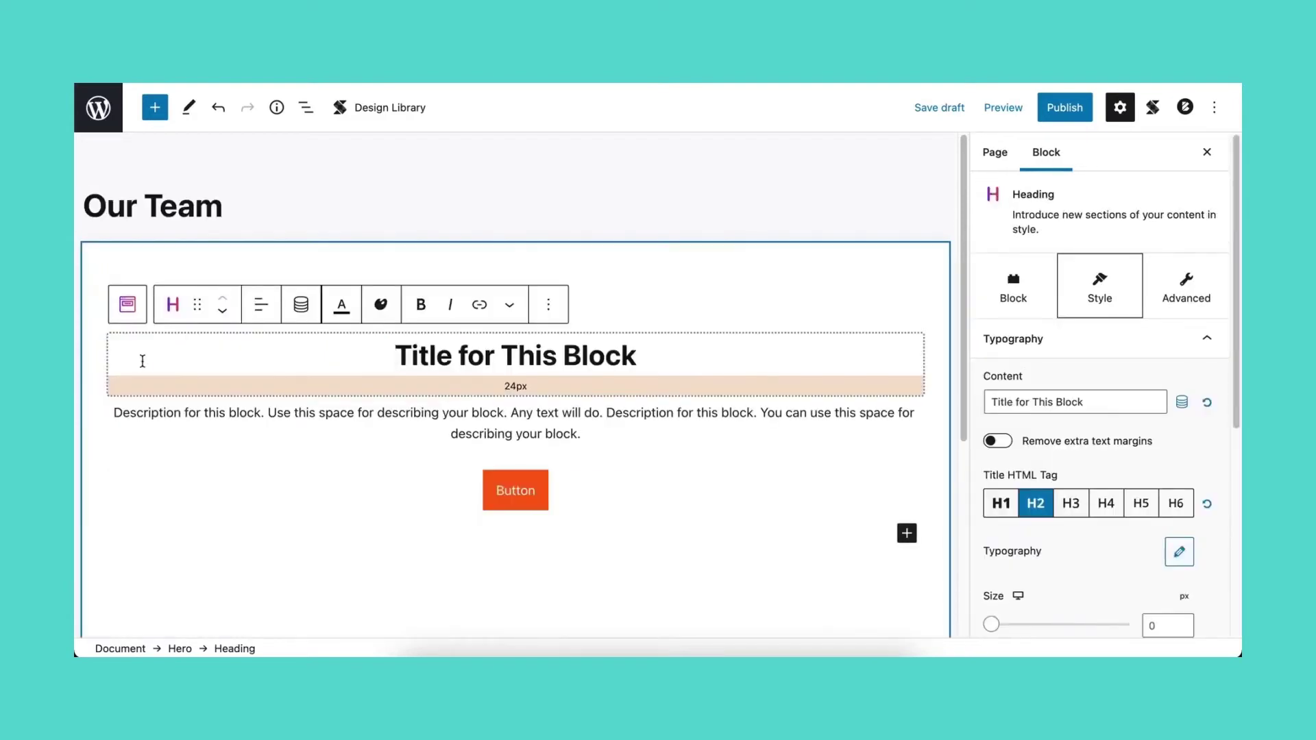
pyautogui.click(136, 319)
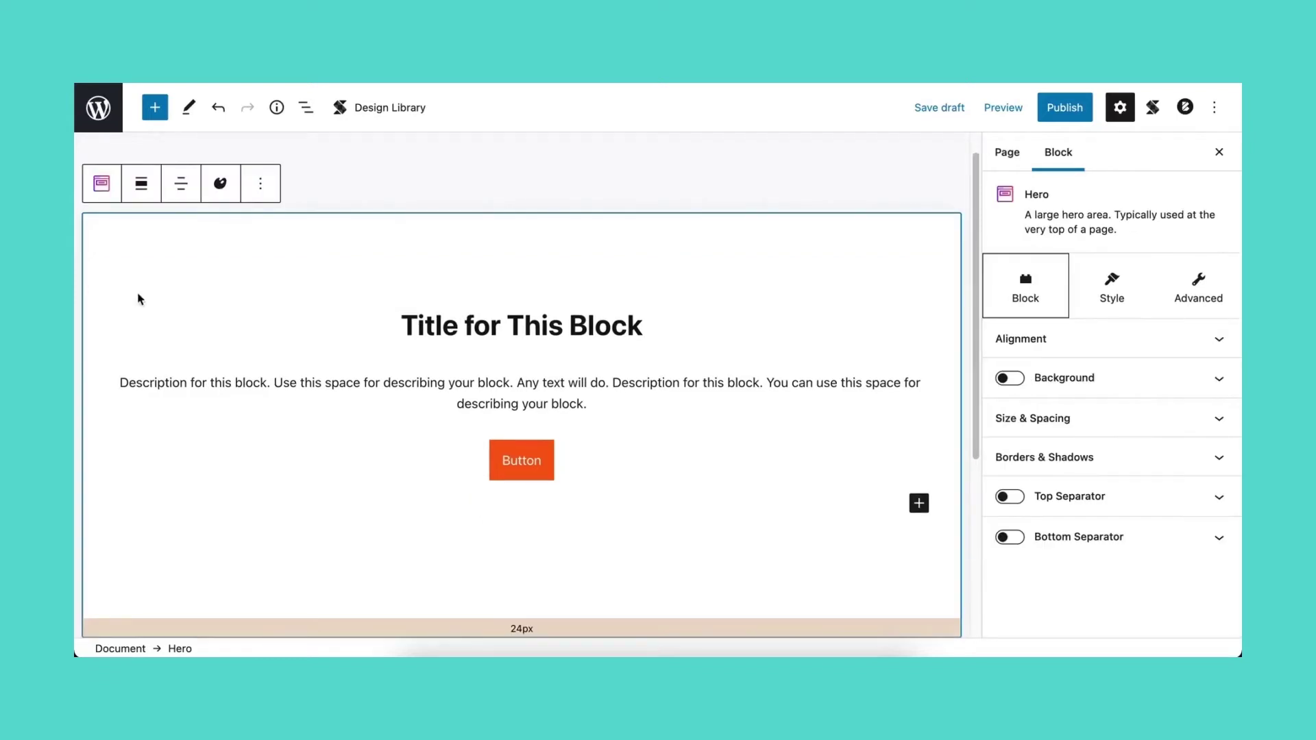
pyautogui.click(143, 197)
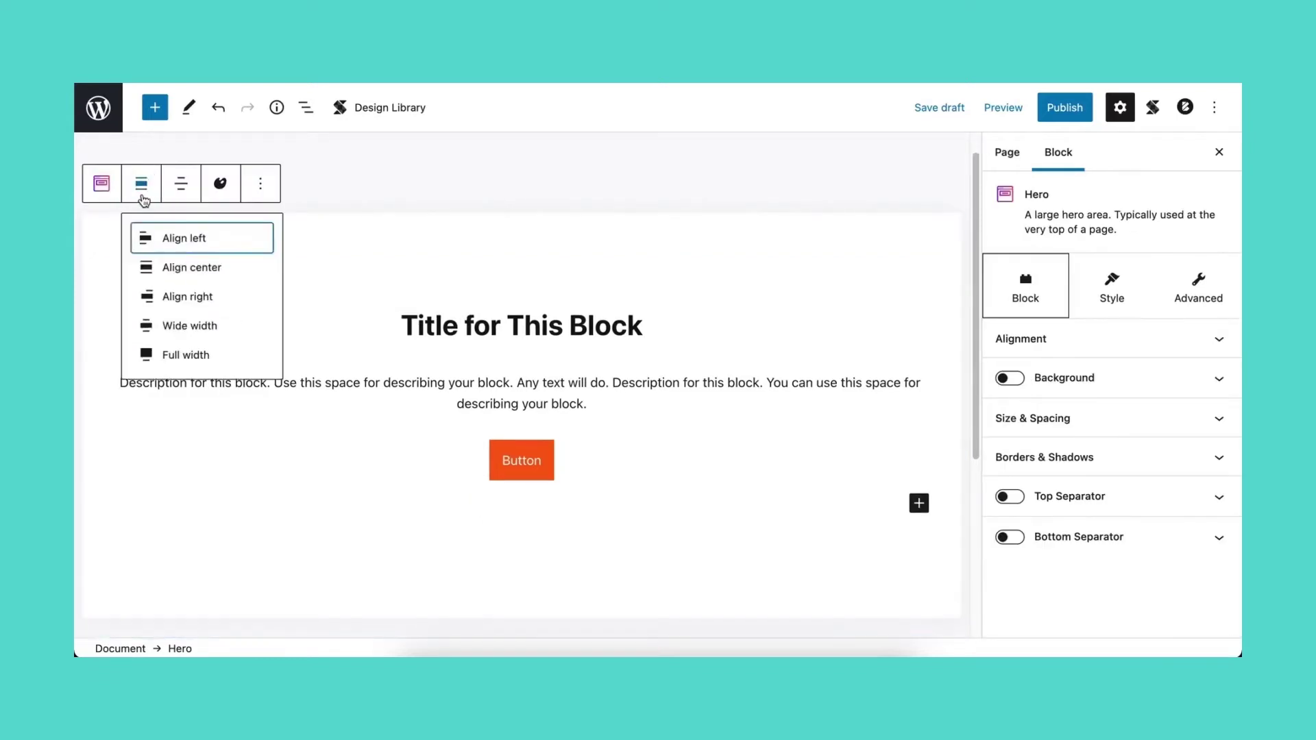
pyautogui.click(145, 245)
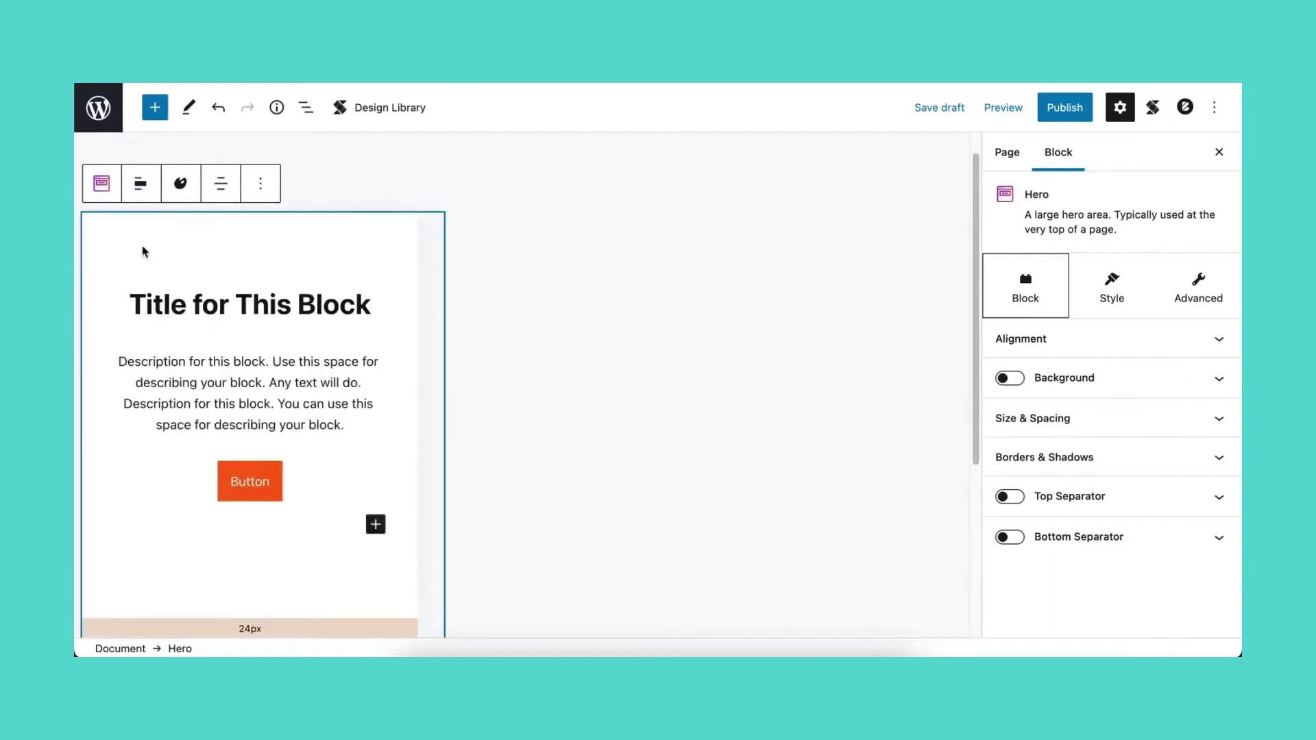
pyautogui.click(143, 186)
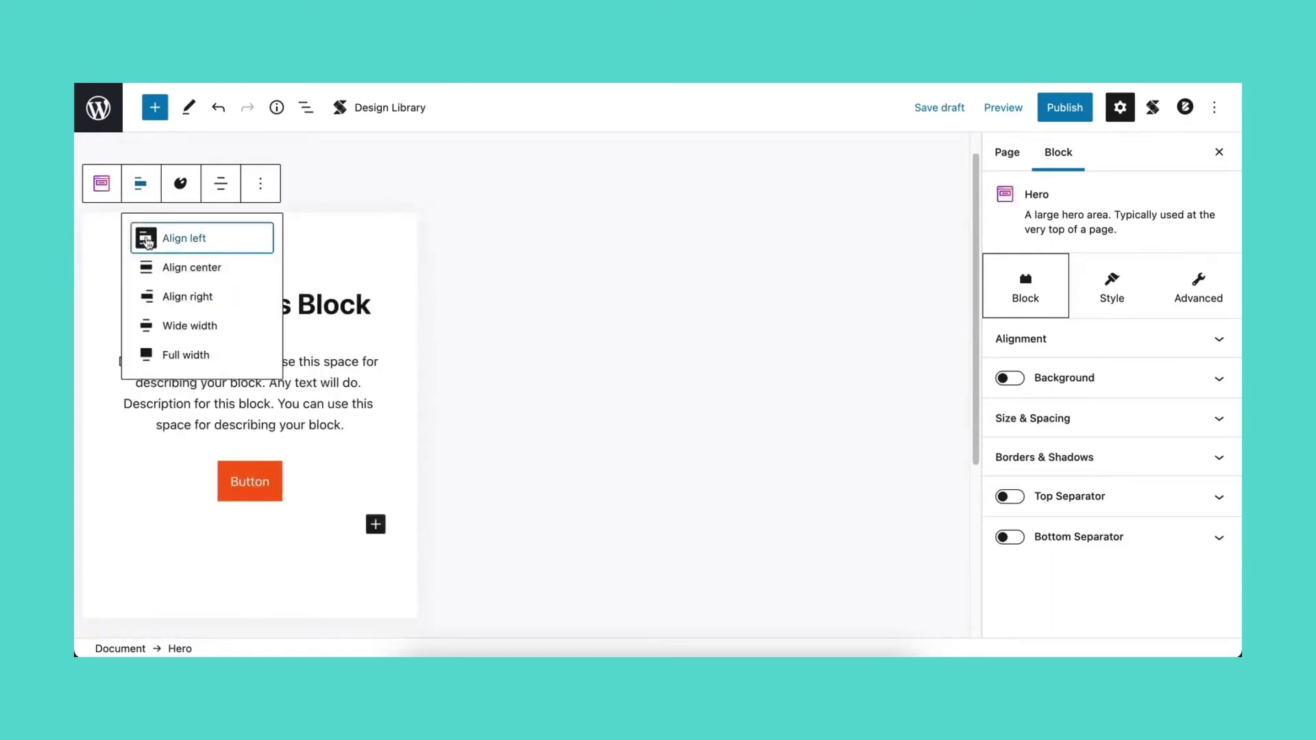
pyautogui.click(154, 326)
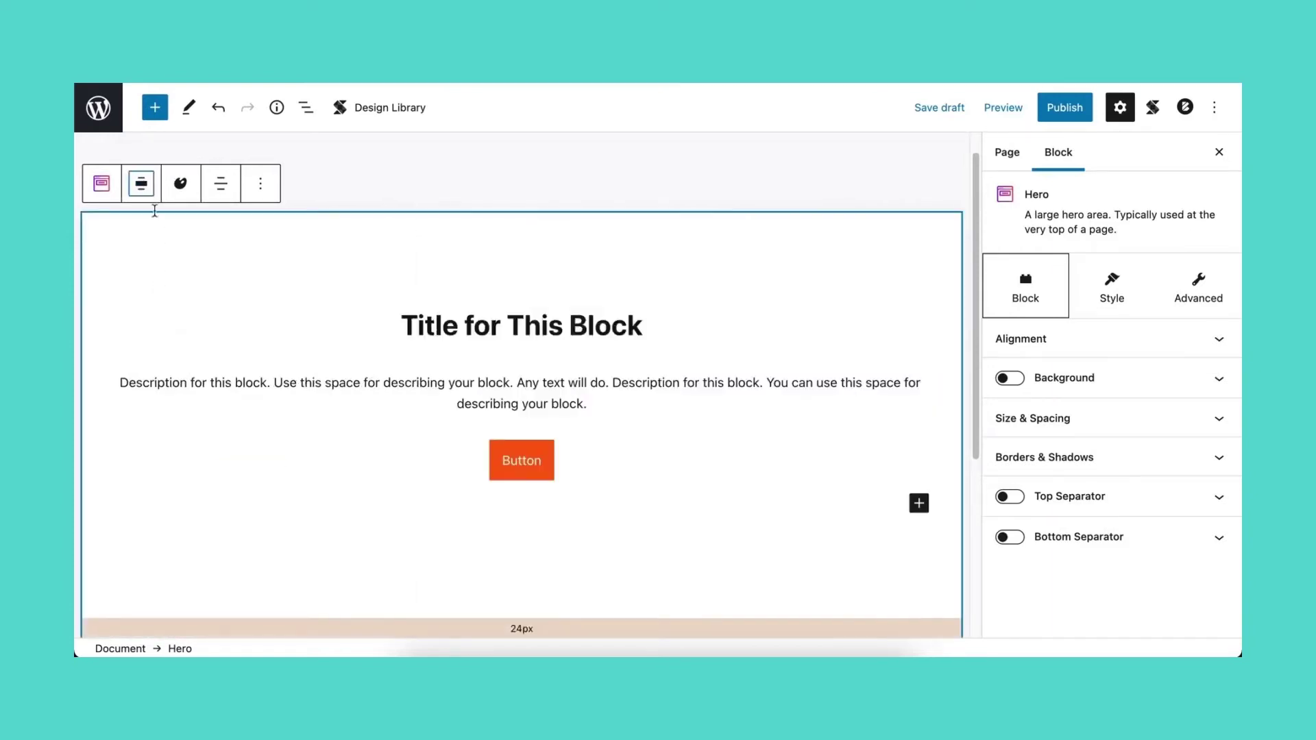
pyautogui.click(147, 191)
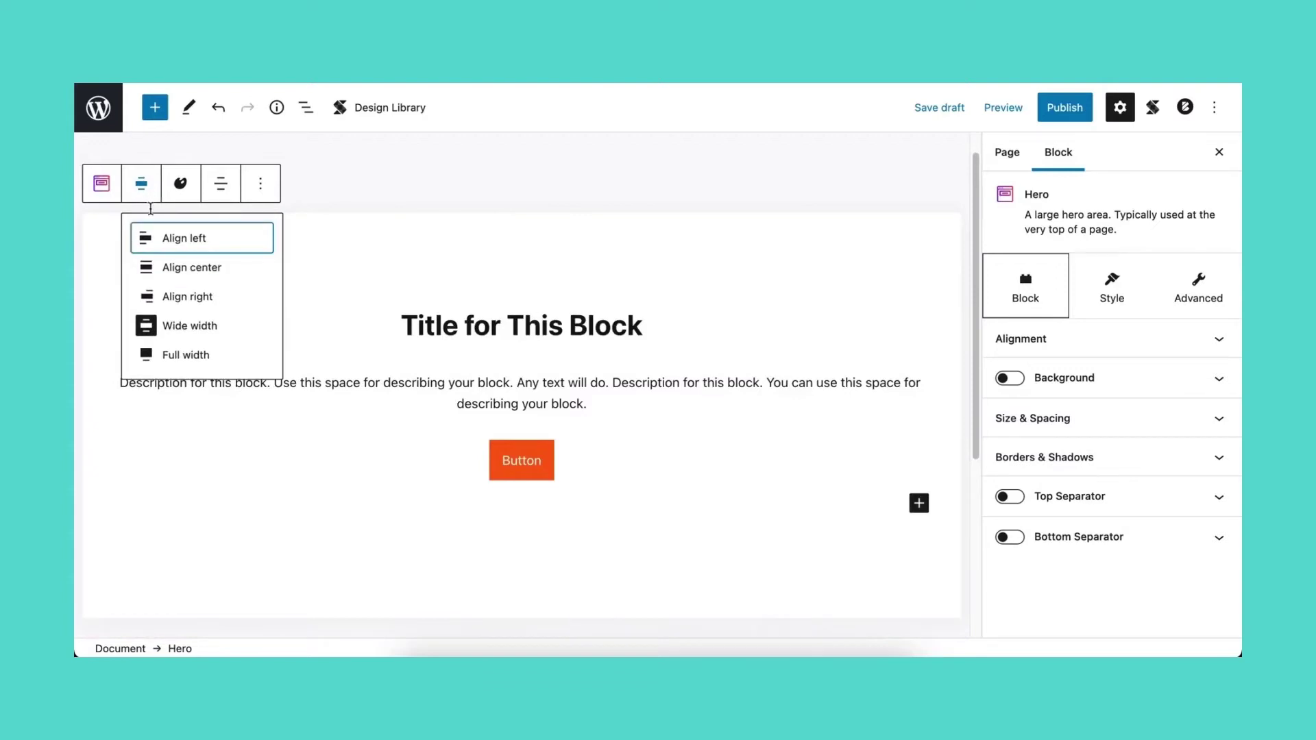
pyautogui.click(155, 354)
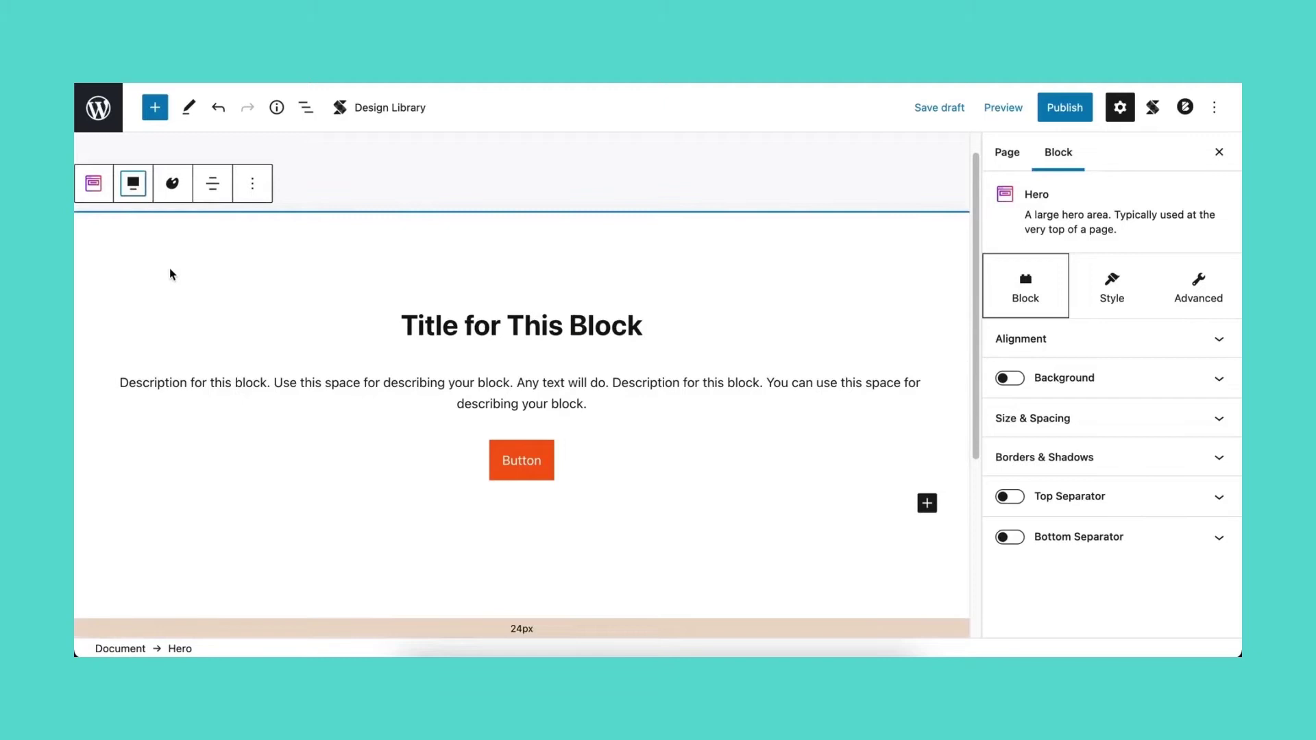
# Turn off the Hero's container background and enable a block background instead
pyautogui.click(1109, 296)
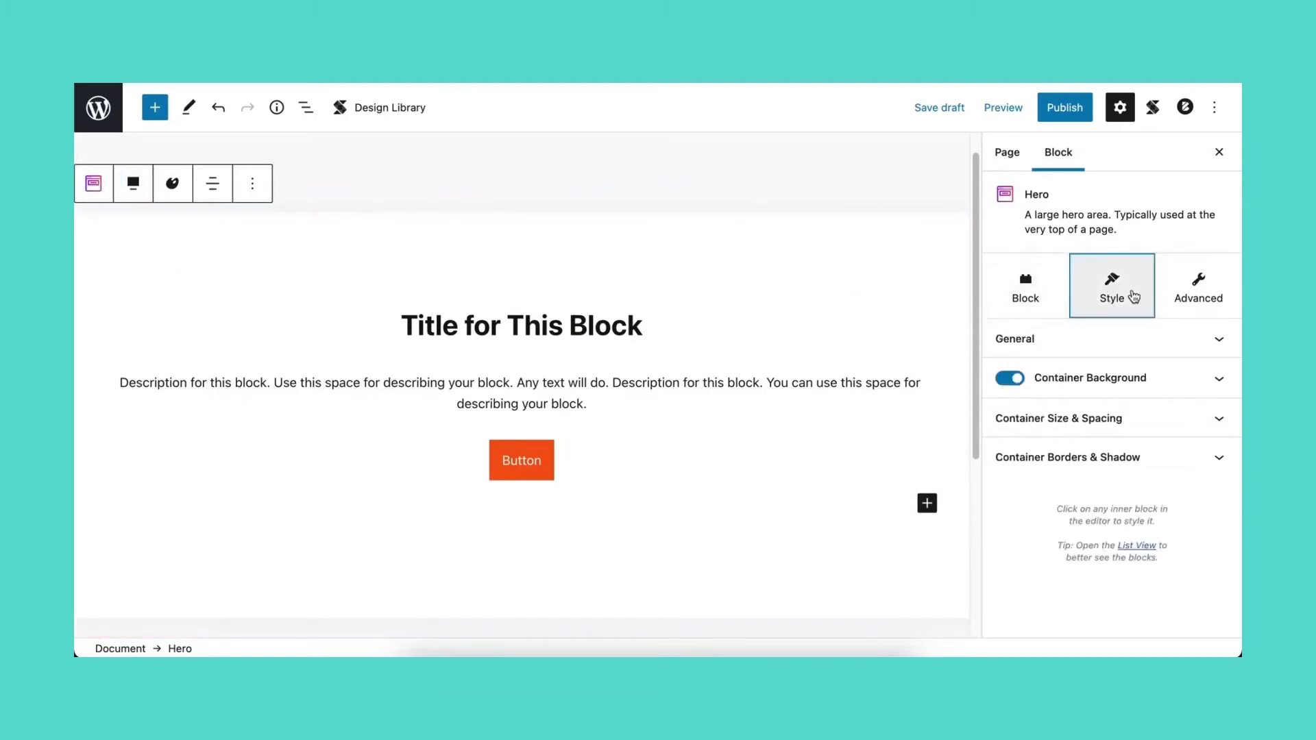
pyautogui.click(1019, 381)
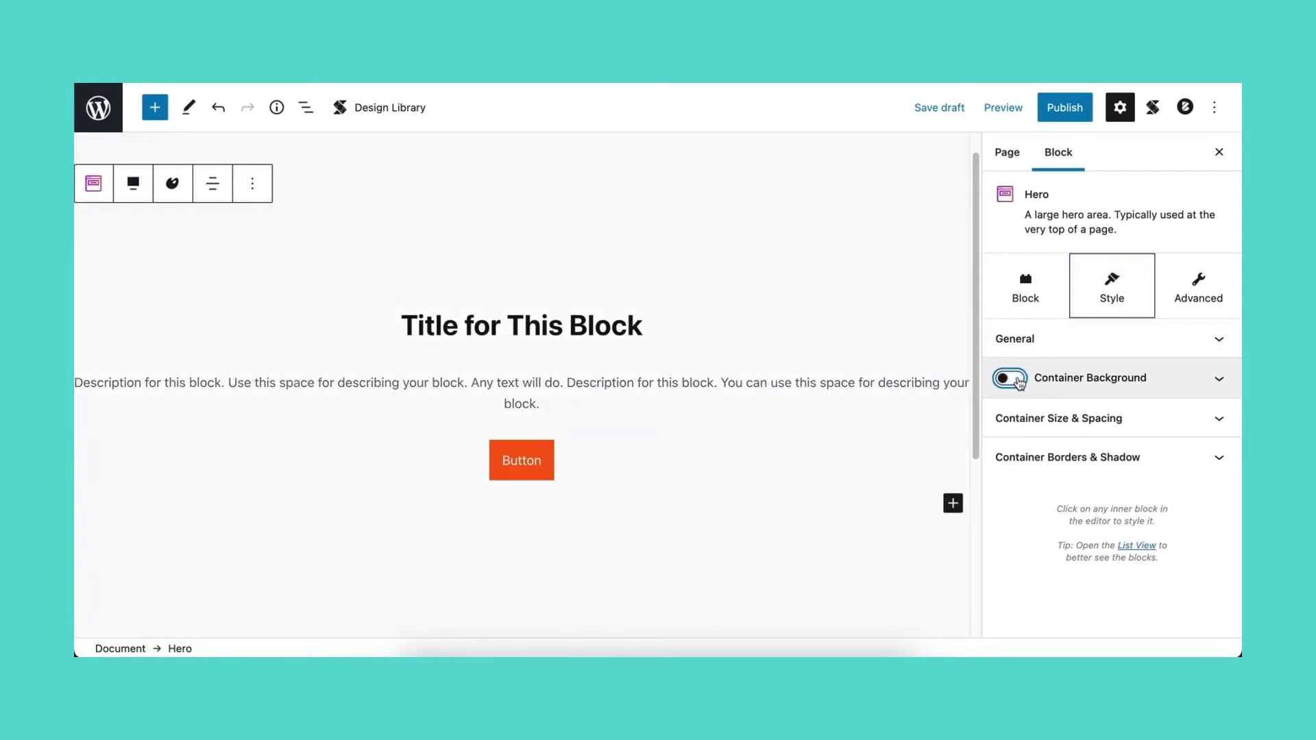
pyautogui.click(1027, 306)
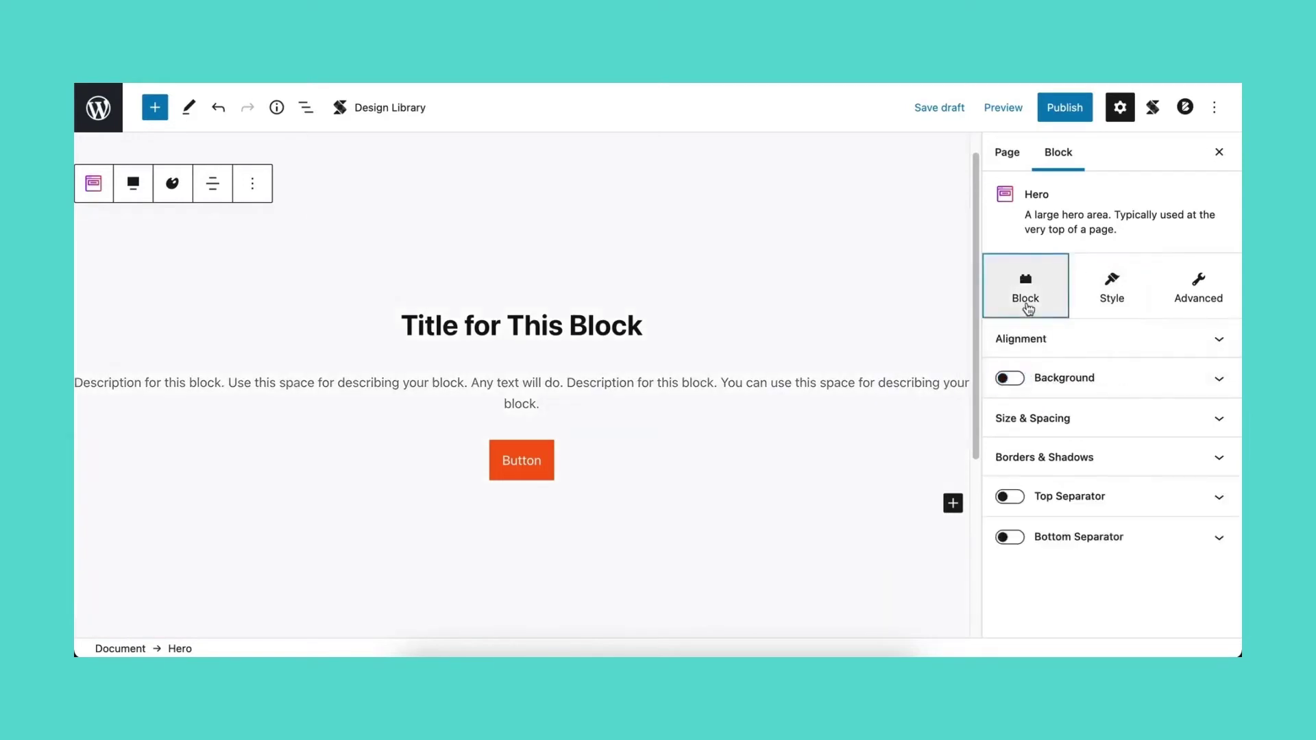
pyautogui.click(1012, 379)
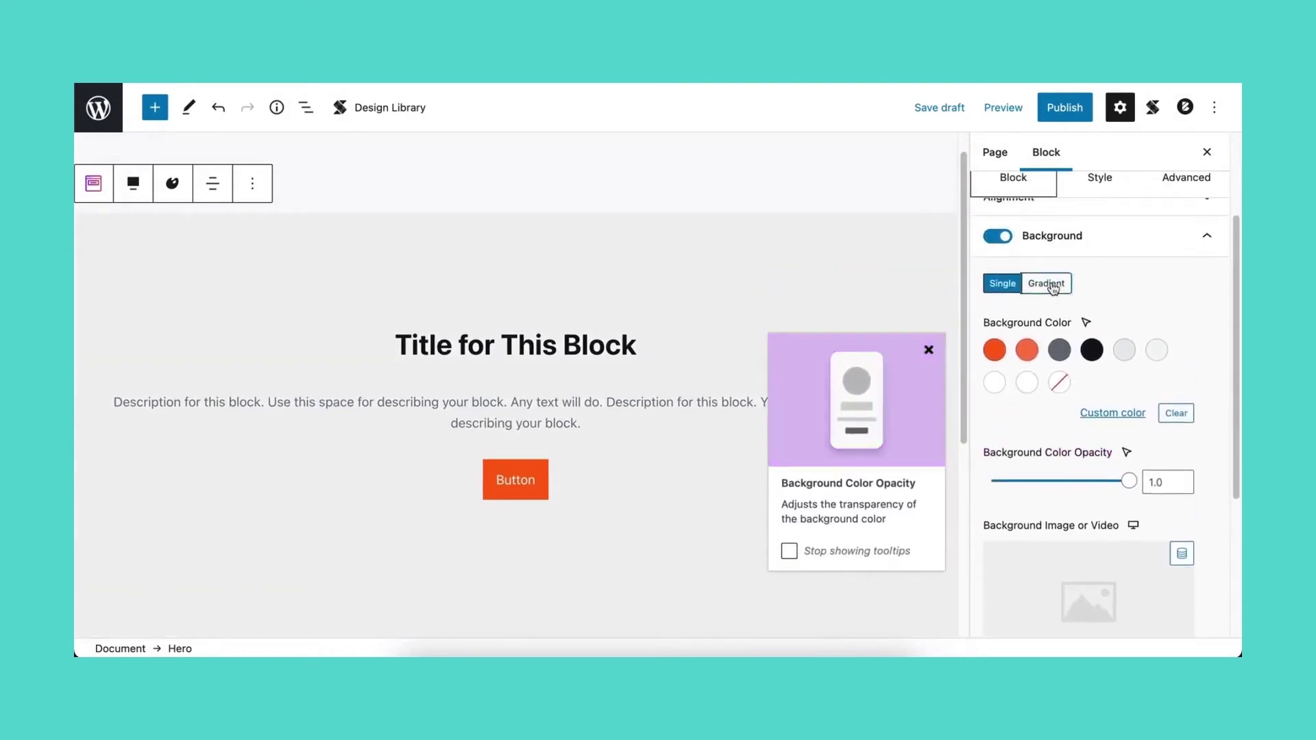
# Make the background a gradient from lighter orange to yellow #f6cb3c
pyautogui.click(1047, 283)
pyautogui.click(1028, 346)
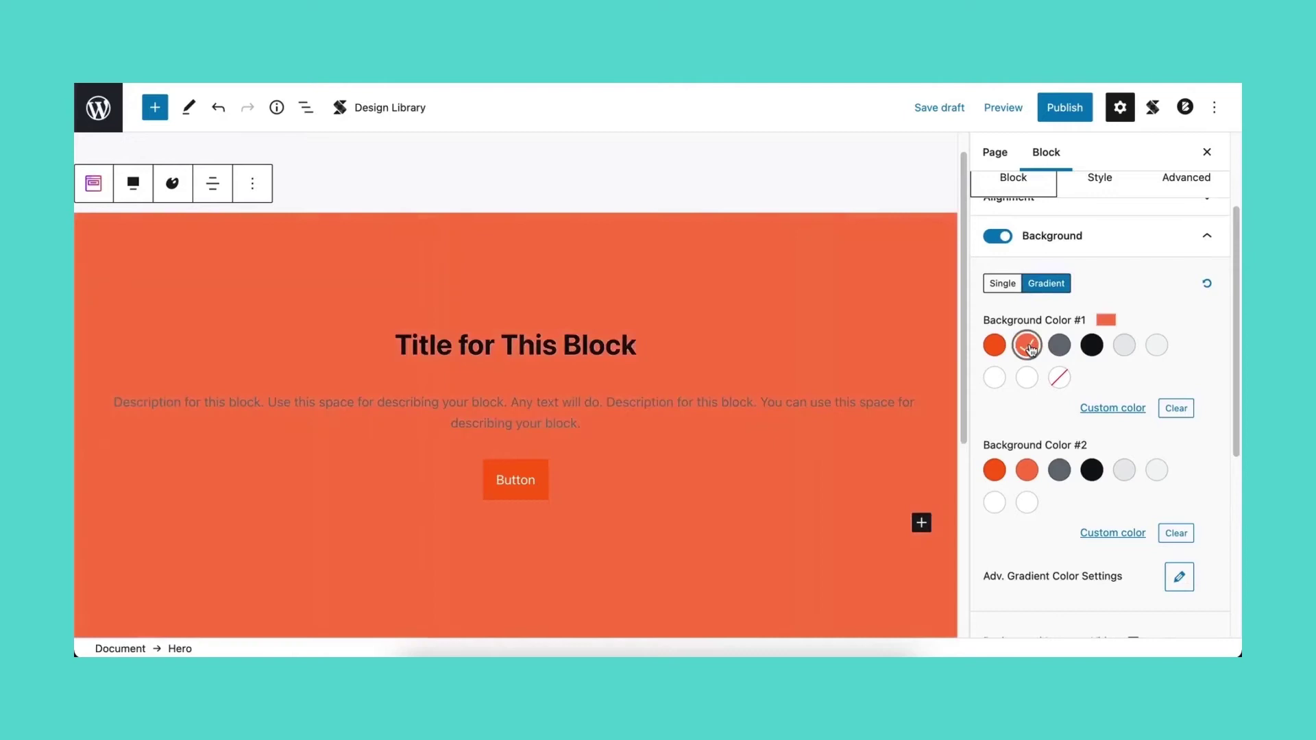
pyautogui.click(1089, 535)
pyautogui.click(1027, 486)
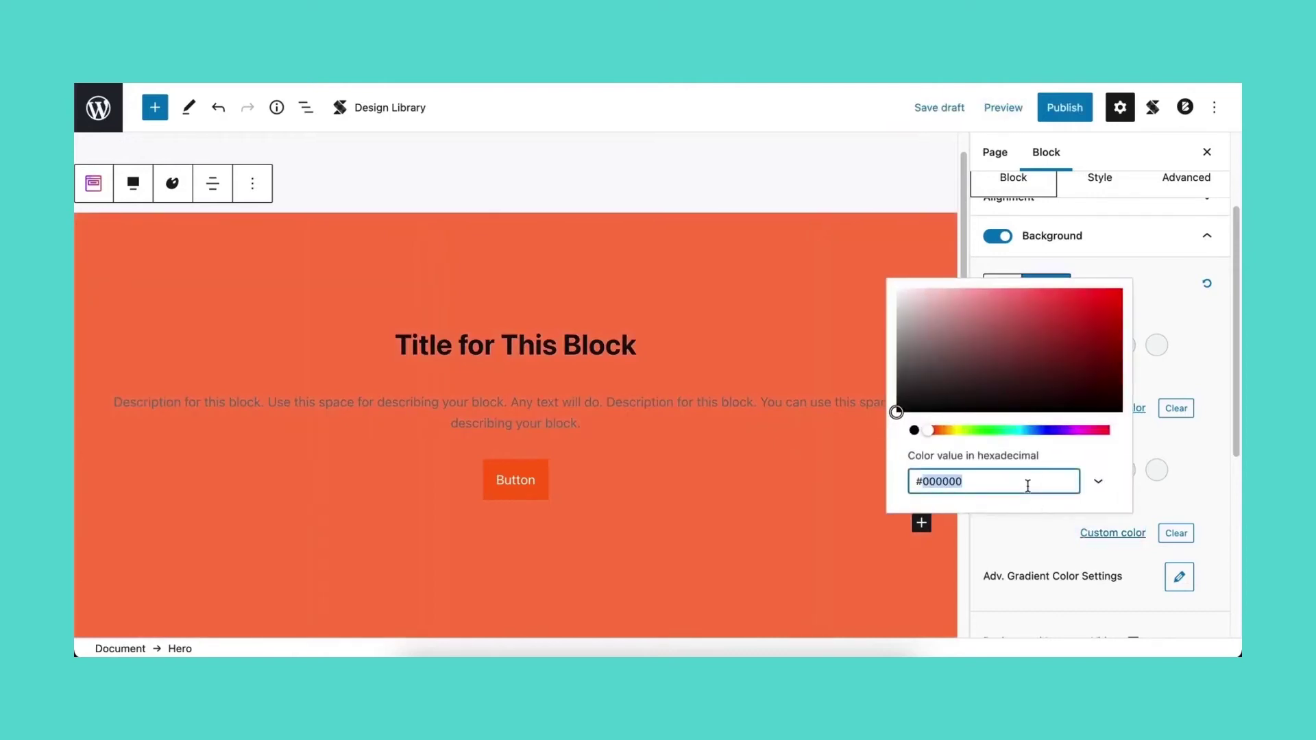
pyautogui.write('f6cb3c')
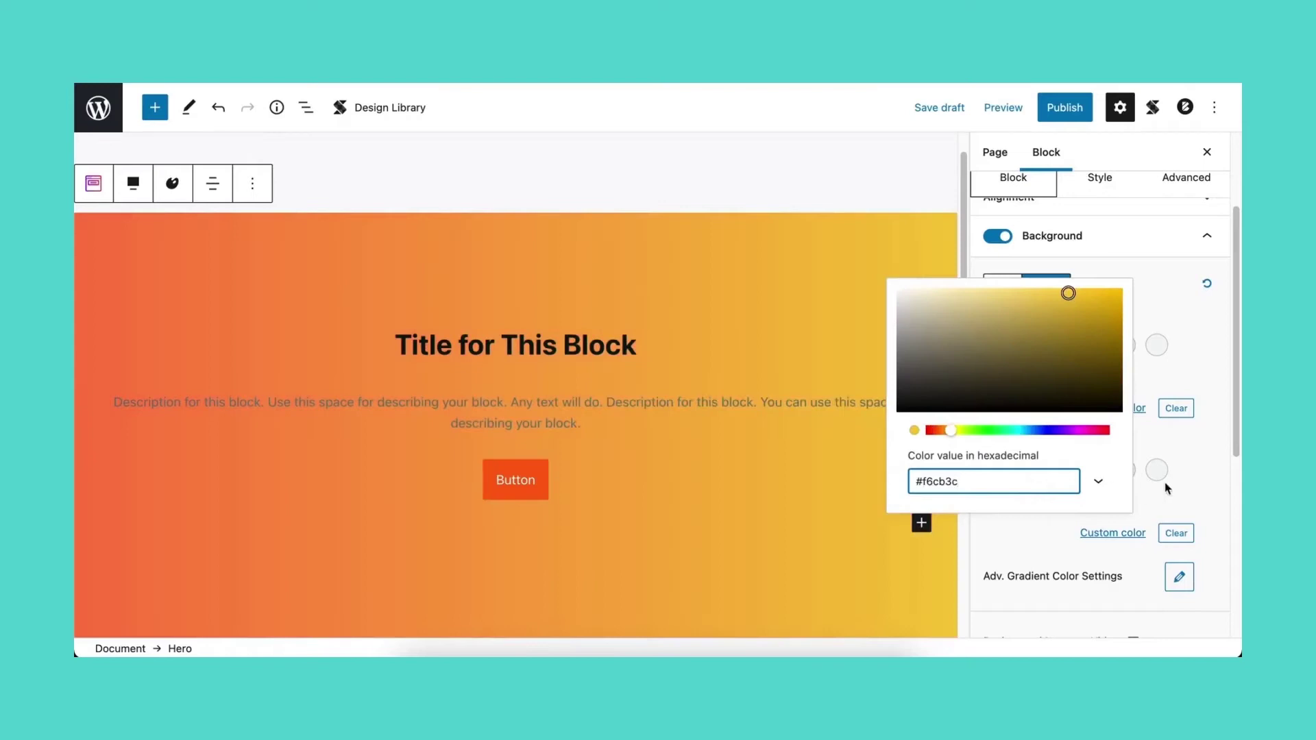
pyautogui.click(1226, 504)
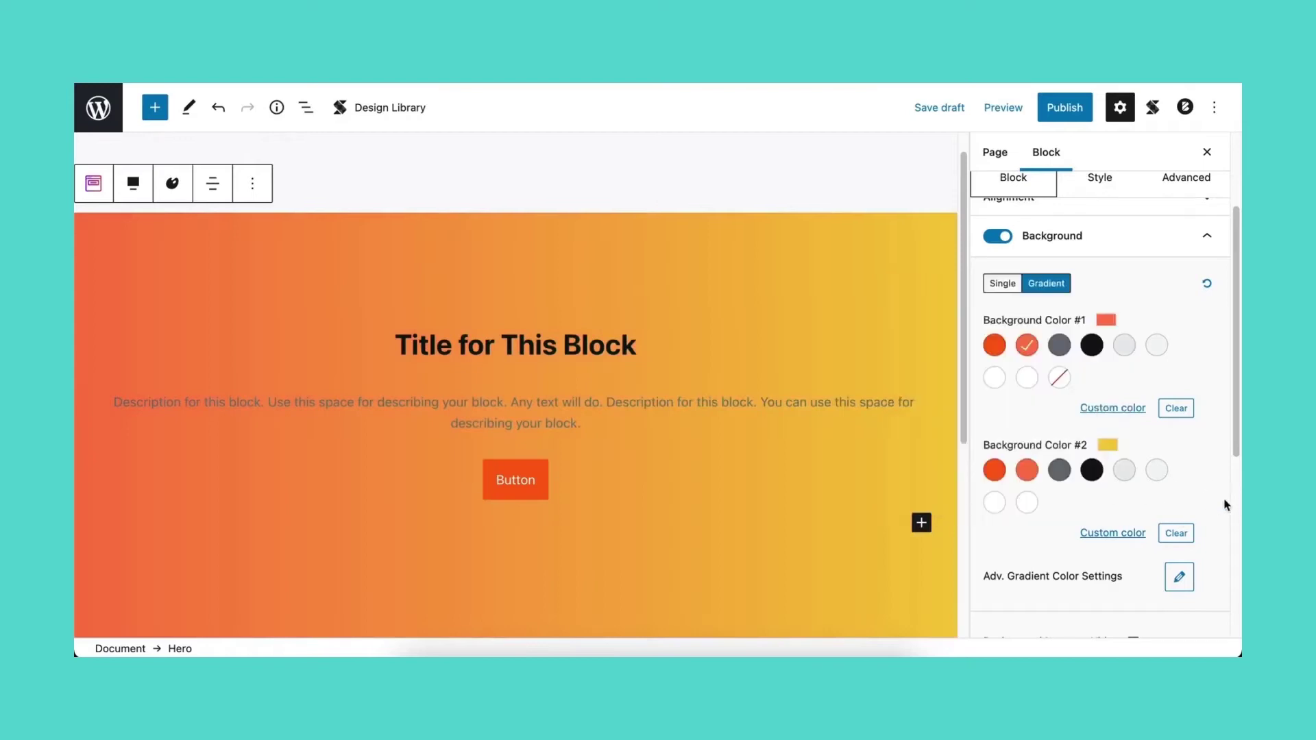
# Set the gradient direction to 180 in the advanced gradient settings
pyautogui.click(1189, 569)
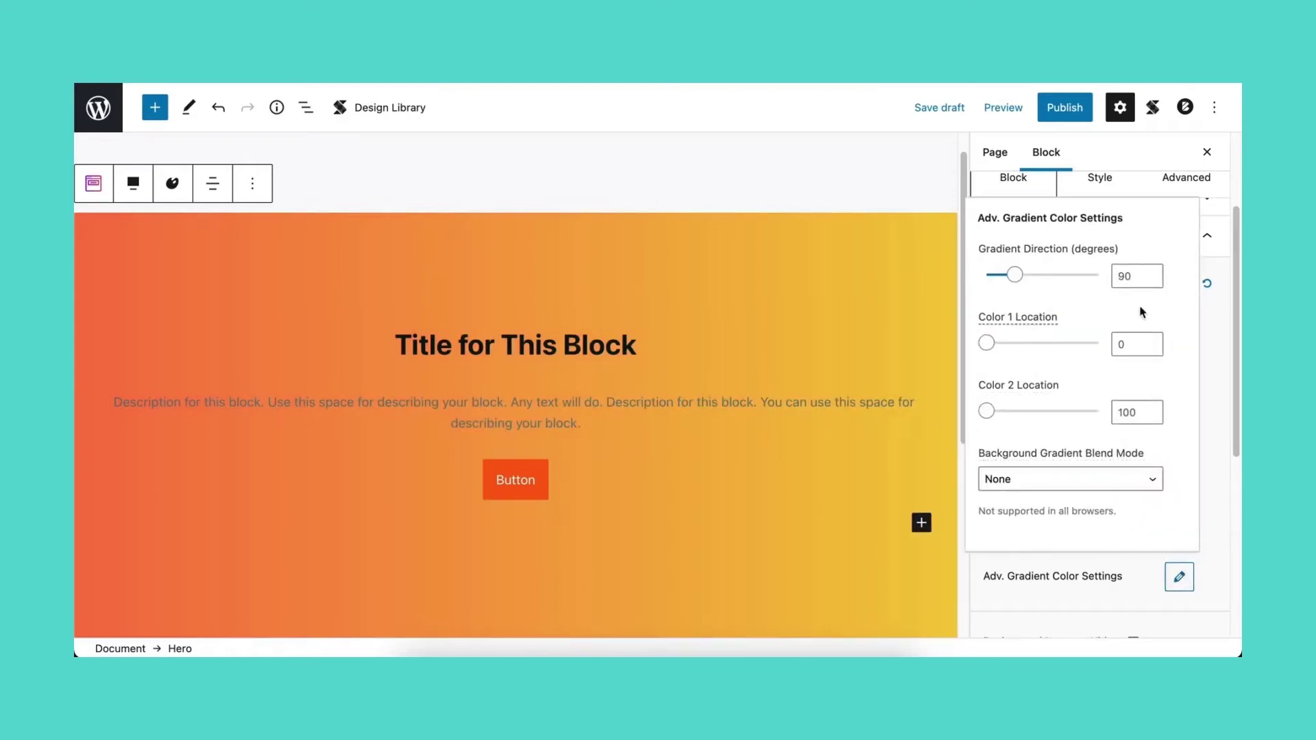
pyautogui.doubleClick(1134, 276)
pyautogui.write('18')
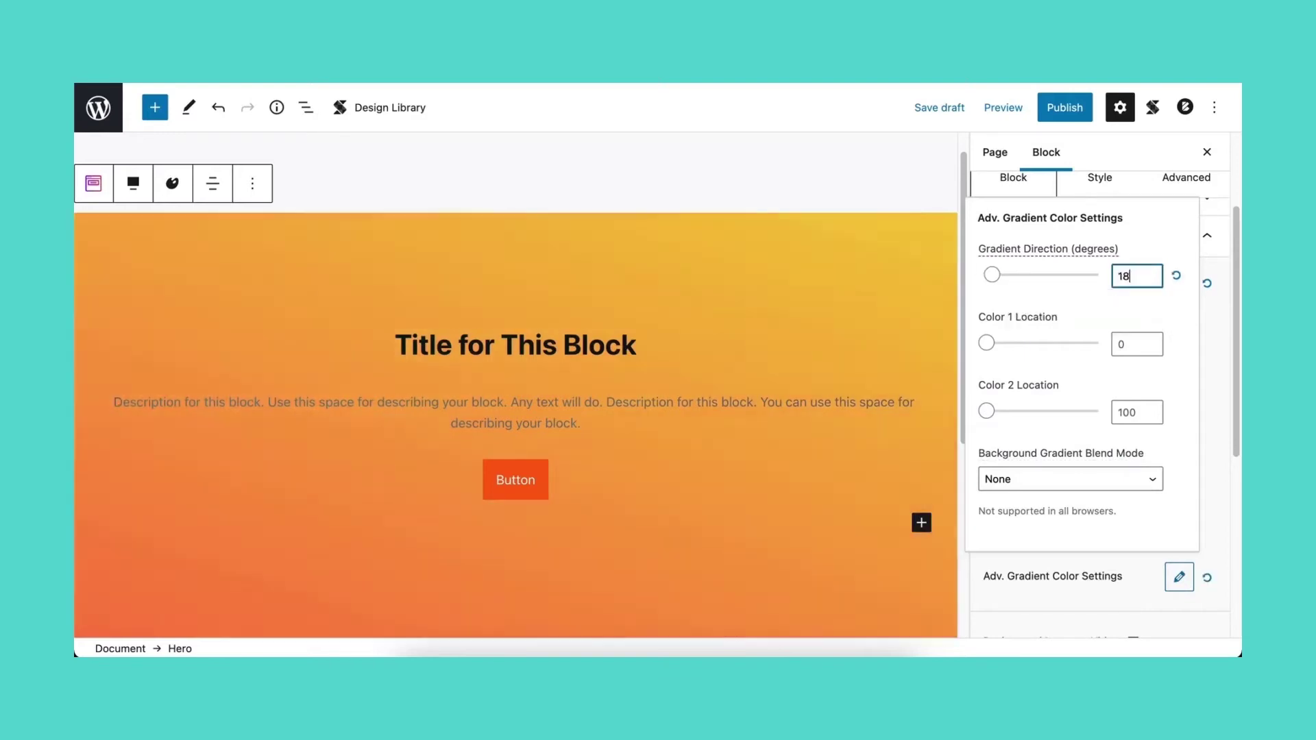
pyautogui.write('0')
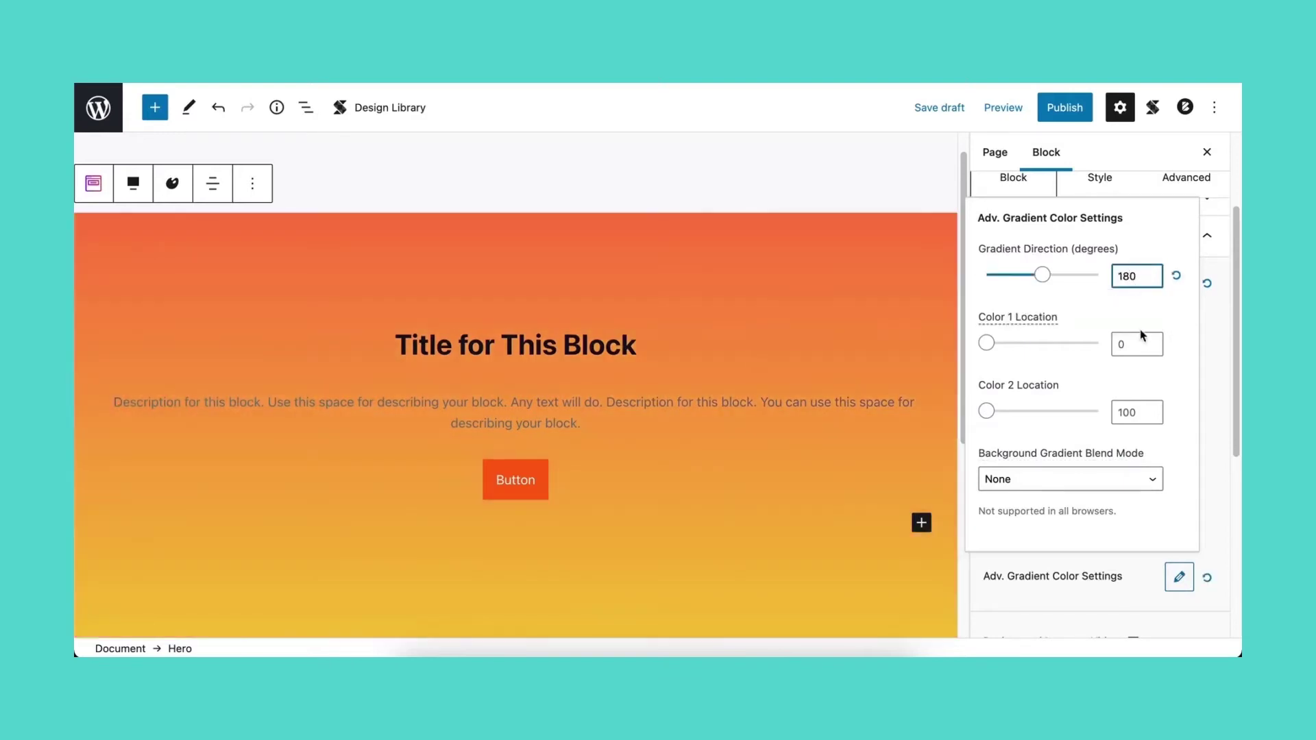
pyautogui.click(1180, 586)
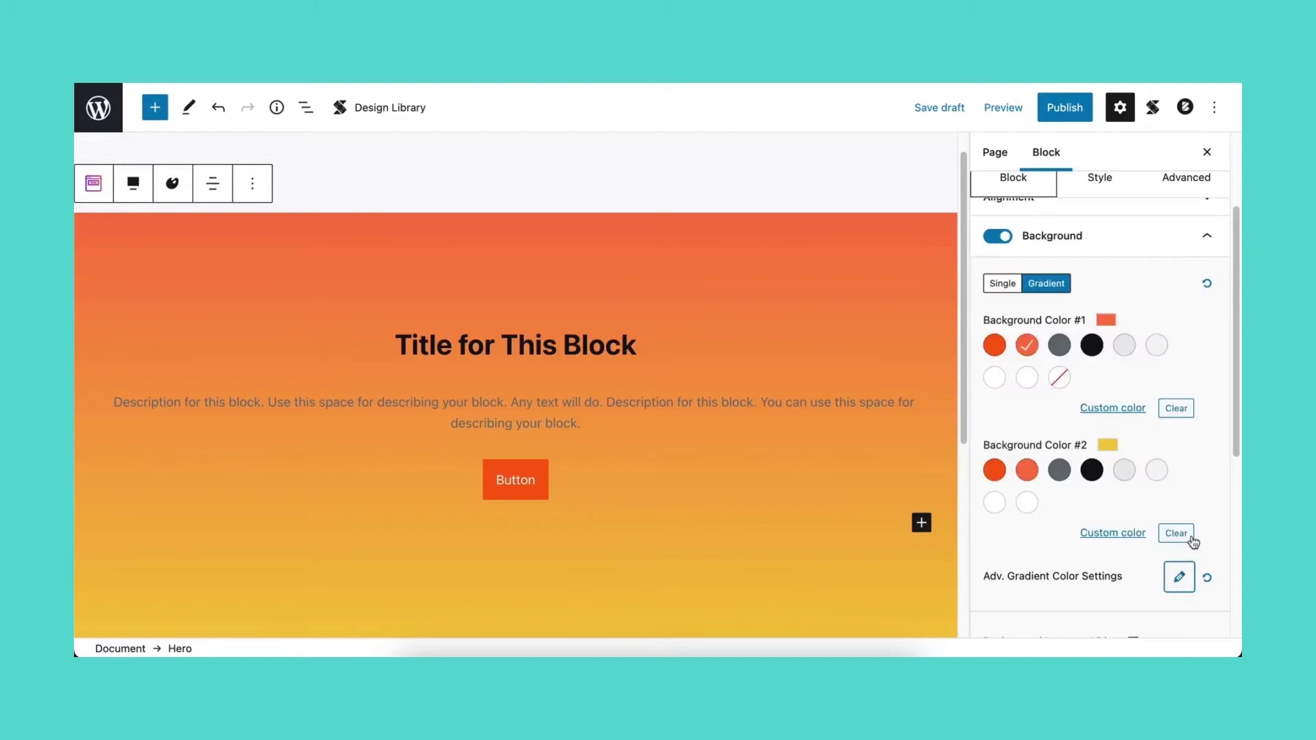
# Enable a Wave 3 bottom separator on the Hero with shadow 6
pyautogui.click(1211, 255)
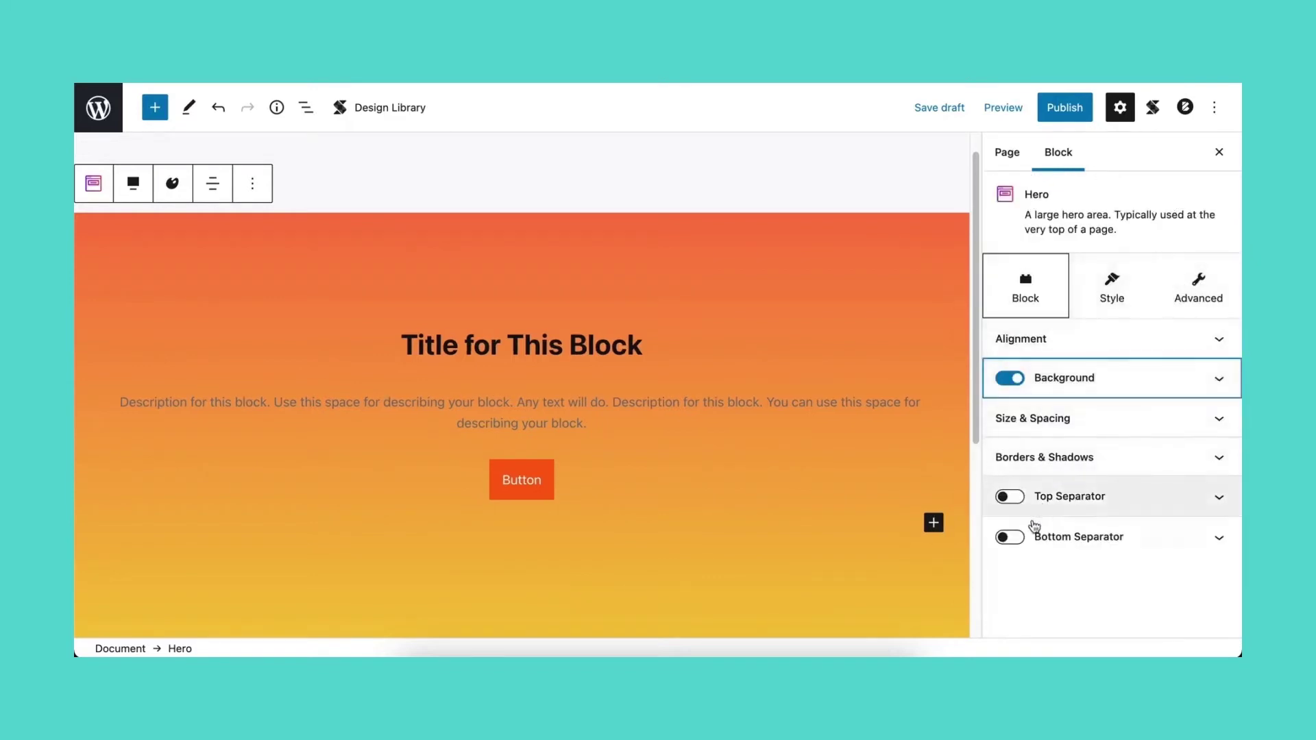
pyautogui.click(1012, 538)
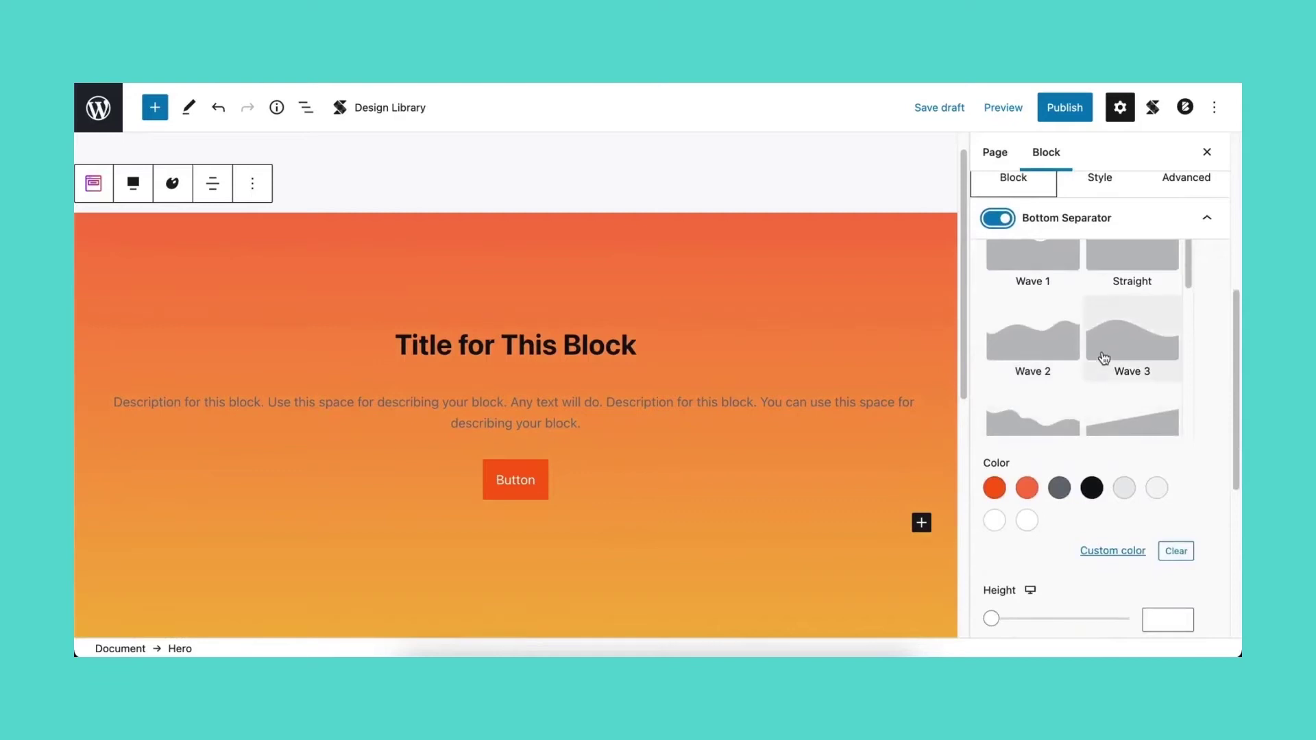
pyautogui.click(1105, 355)
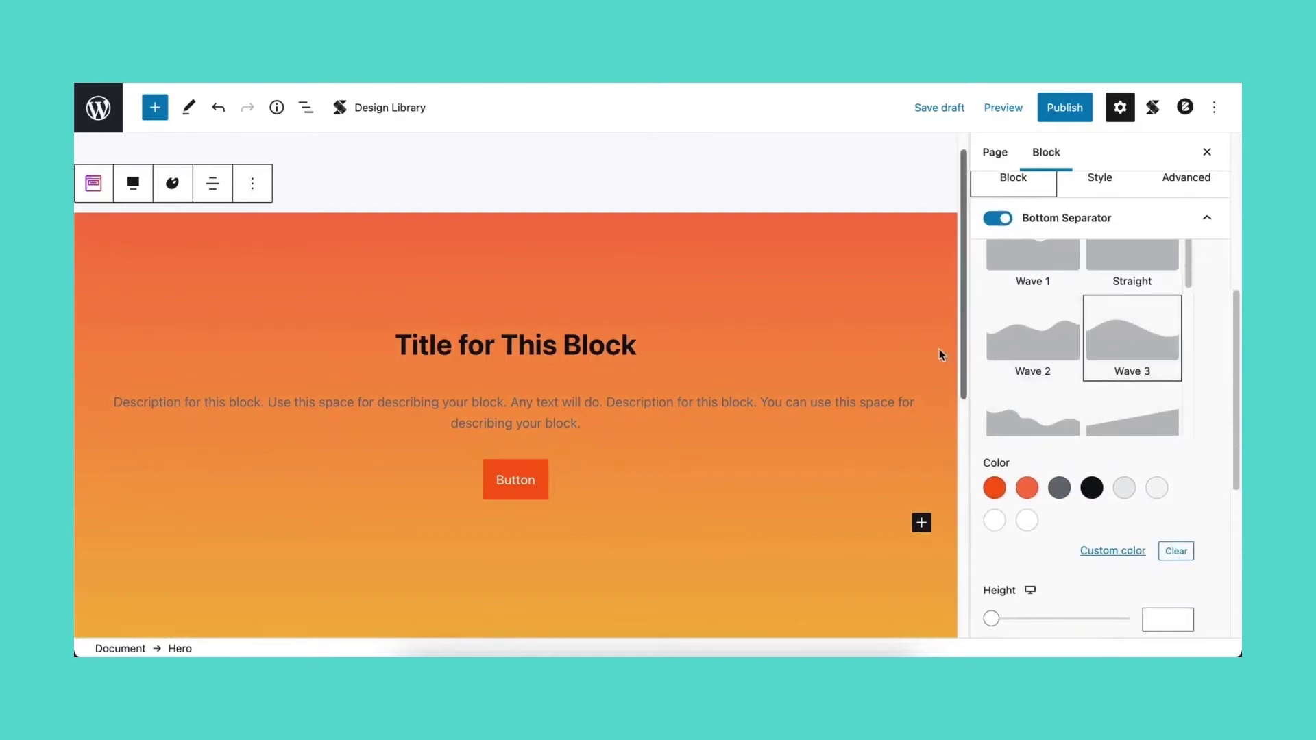
pyautogui.scroll(-2, 884, 357)
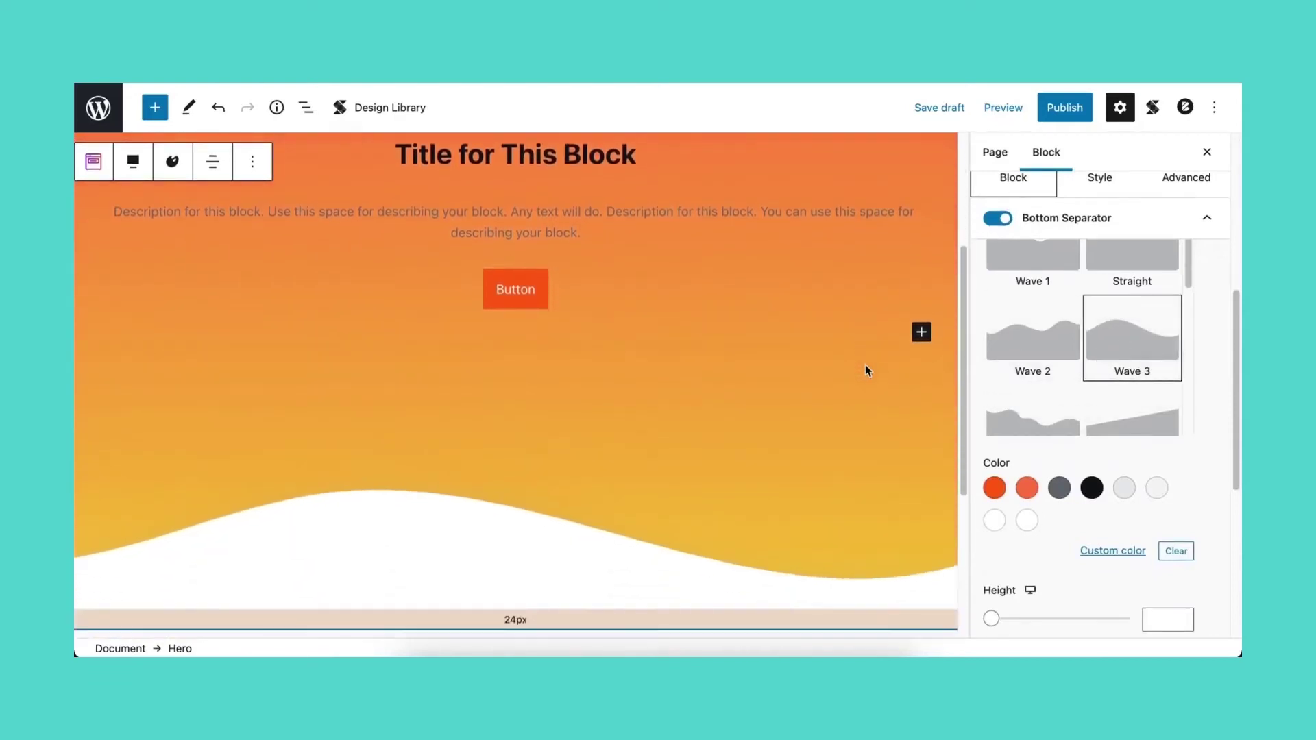
pyautogui.scroll(-2, 1197, 454)
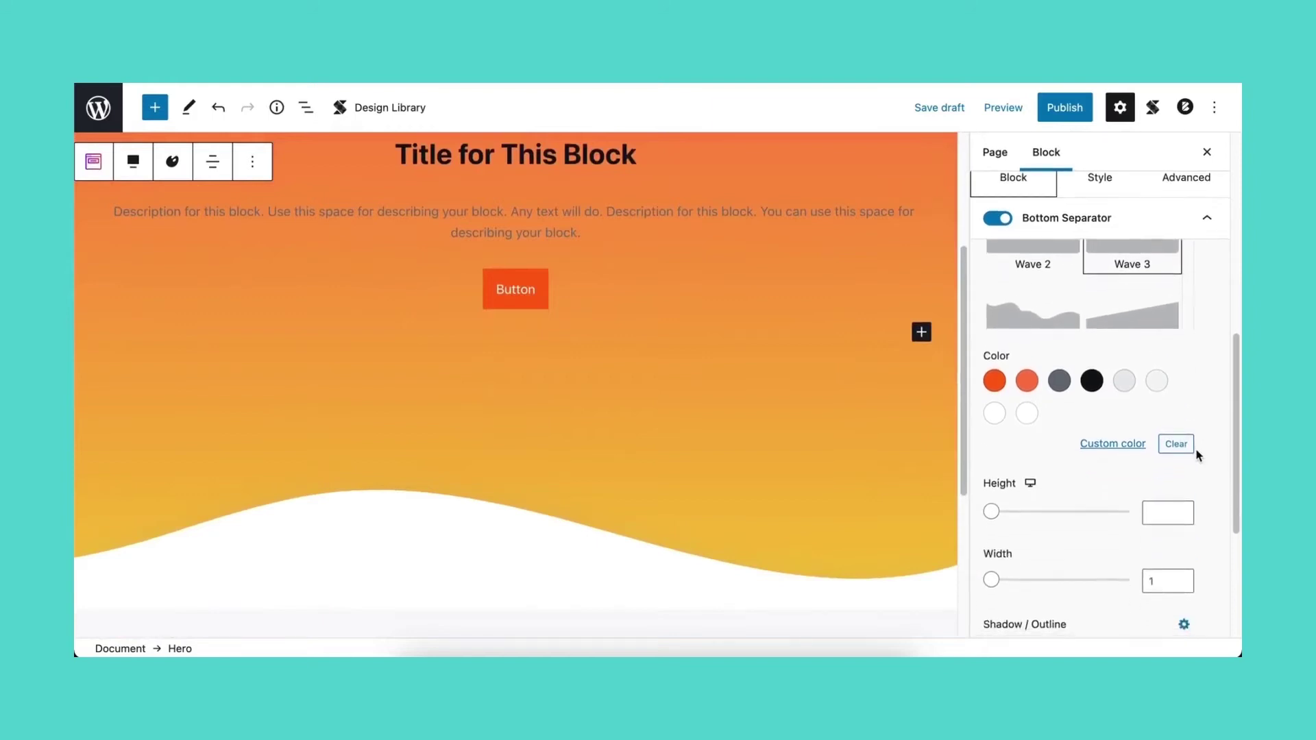
pyautogui.scroll(-2, 1195, 453)
pyautogui.click(1071, 582)
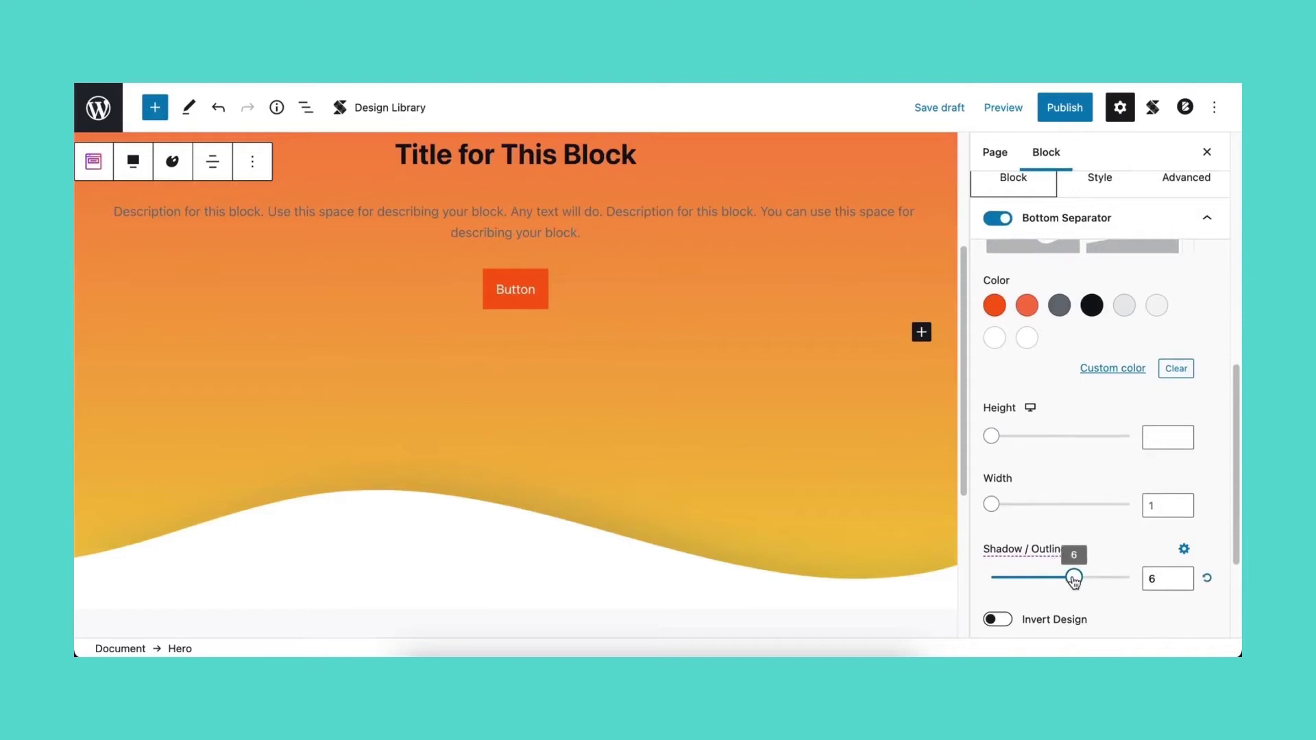
pyautogui.scroll(-4, 1074, 579)
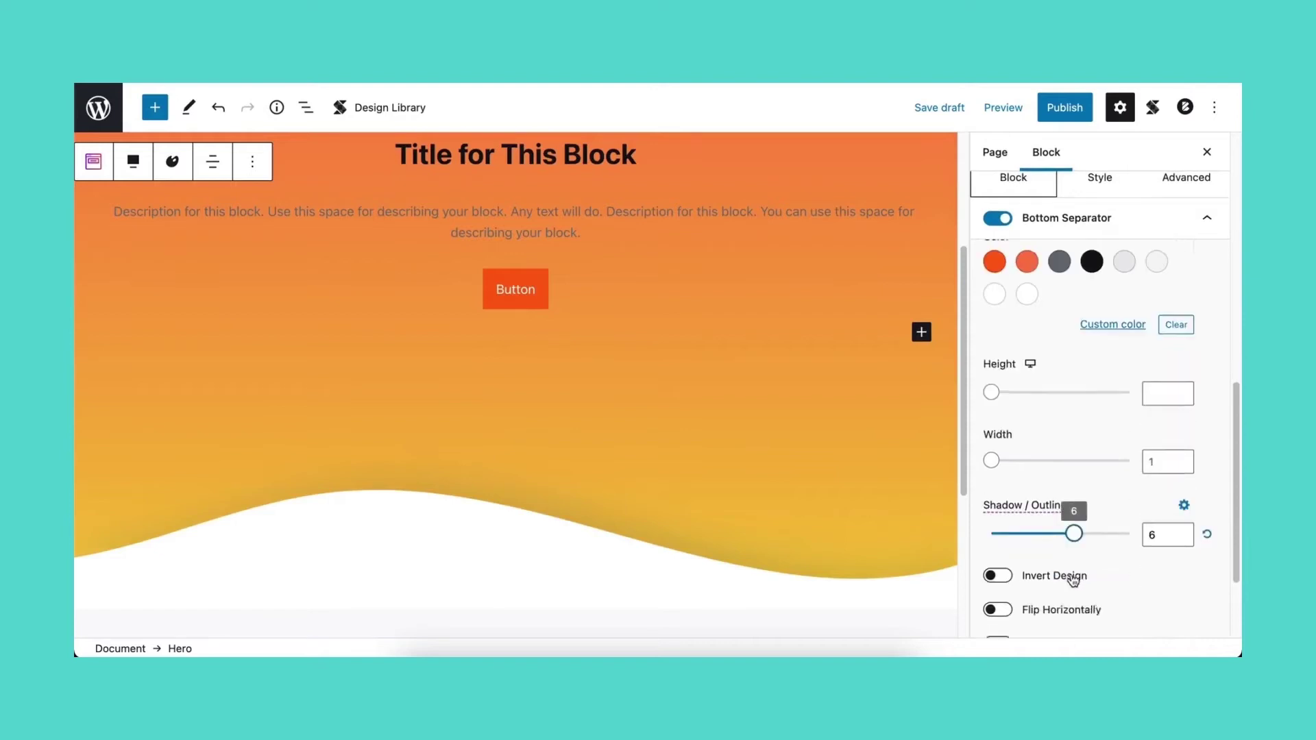
# Preview the page in a new tab and scroll down
pyautogui.click(998, 117)
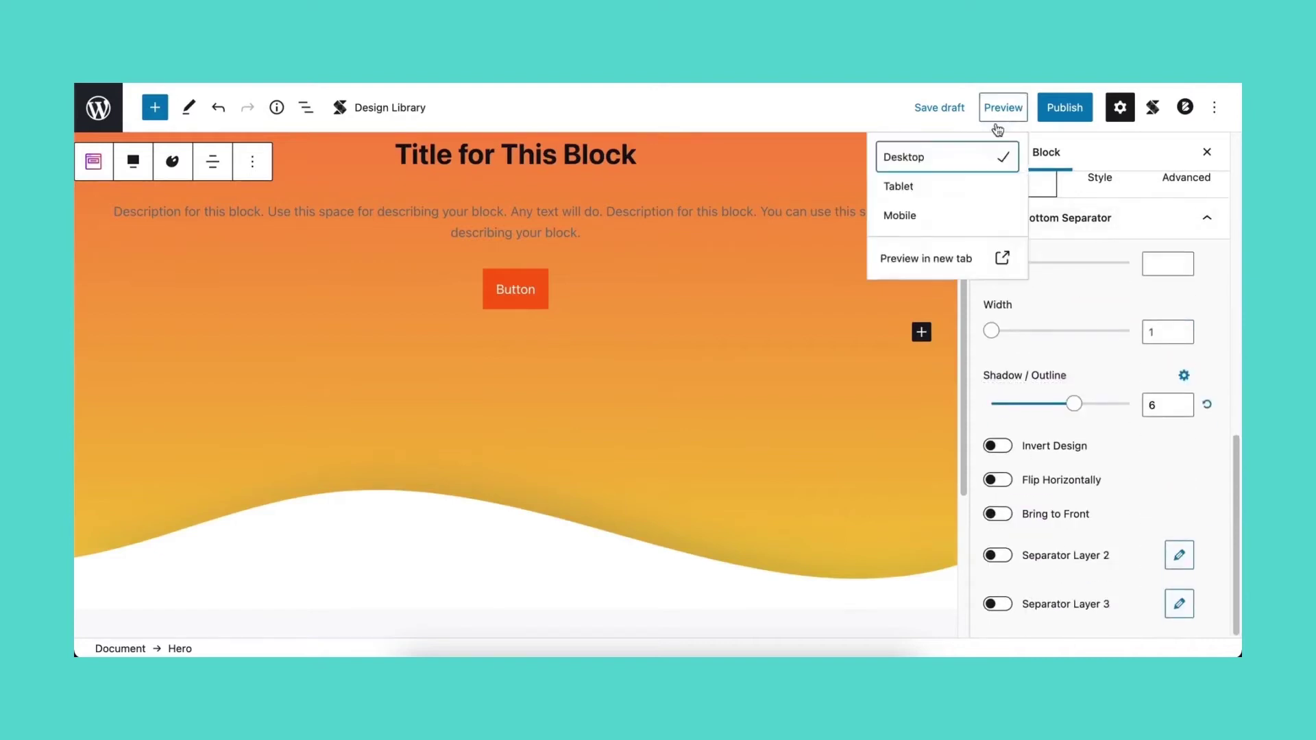
pyautogui.click(977, 260)
pyautogui.scroll(-5, 977, 260)
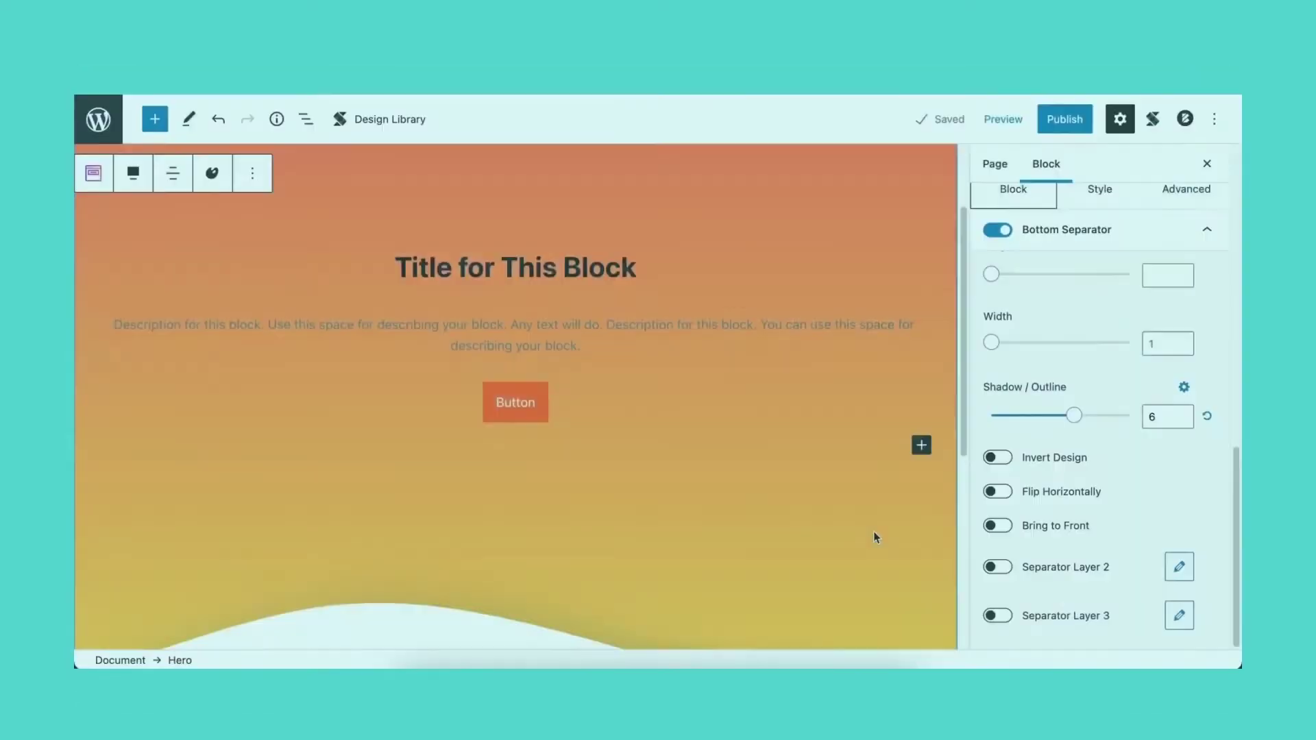
# Left-align the Hero heading and give it a 100 left margin
pyautogui.click(596, 264)
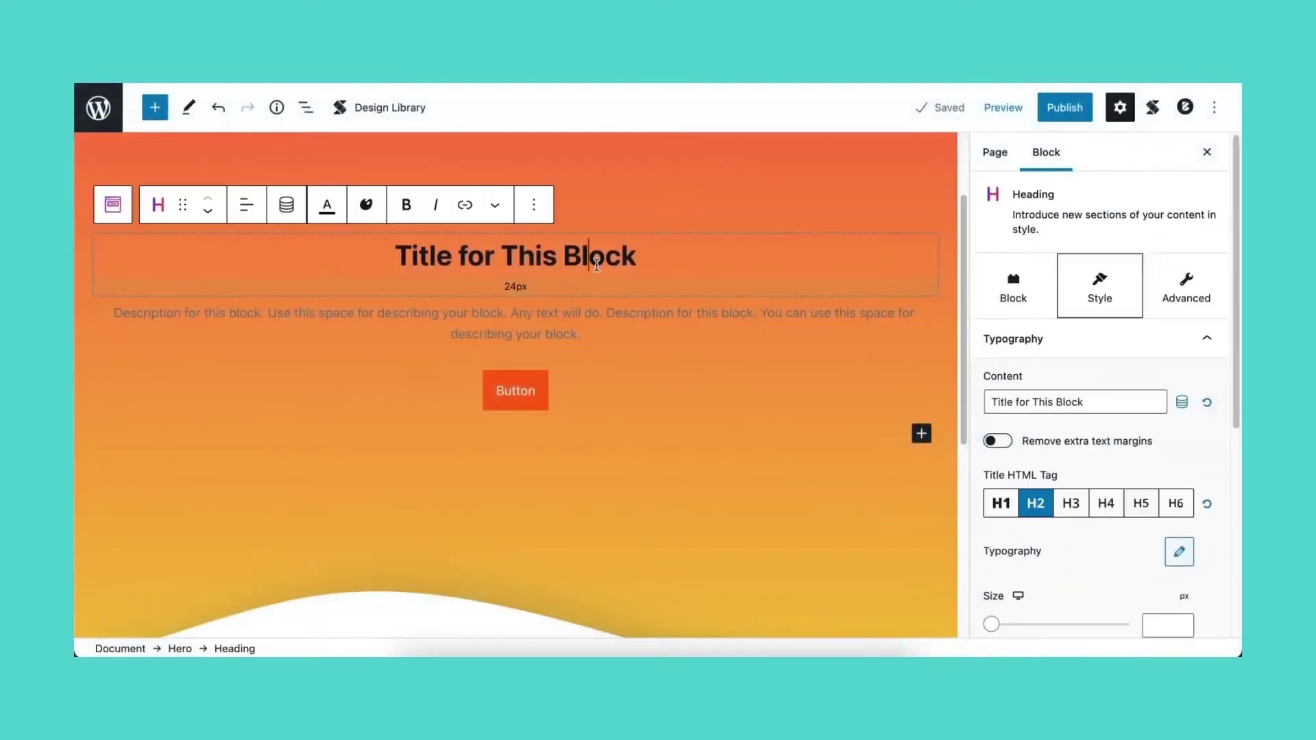
pyautogui.click(241, 211)
pyautogui.click(250, 259)
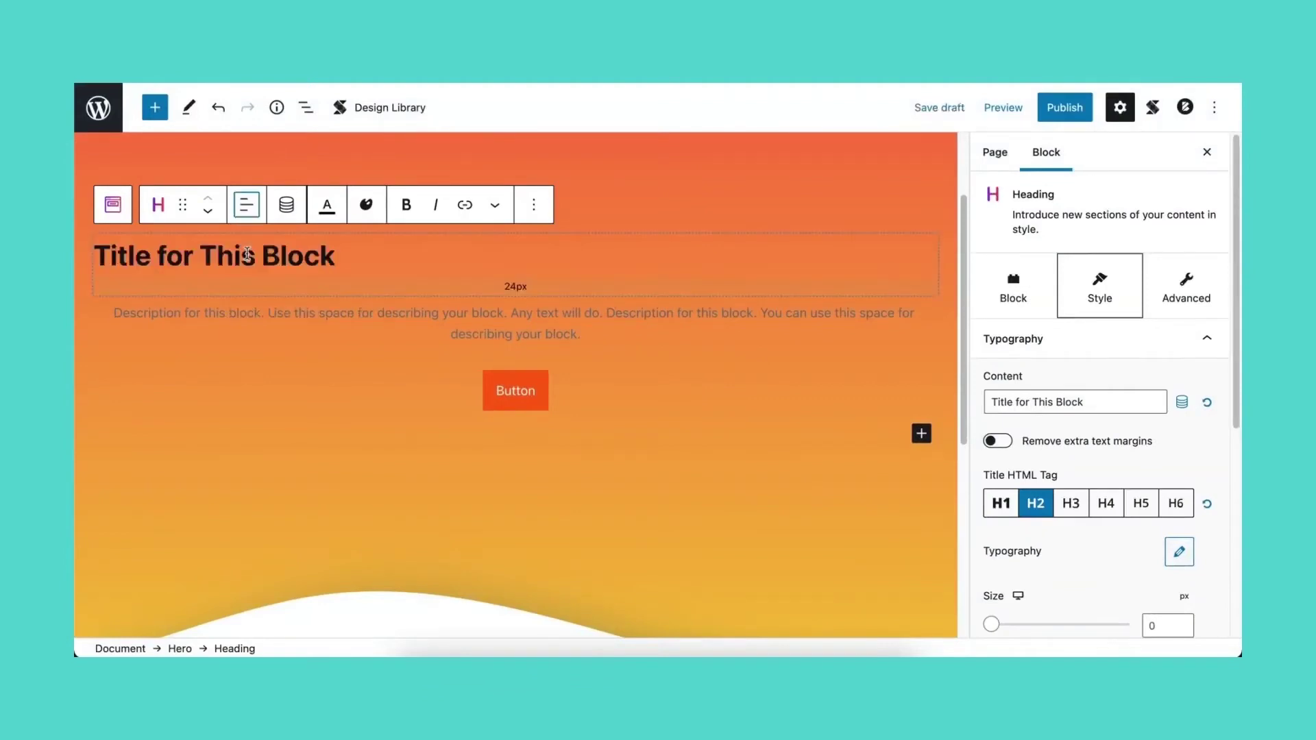
pyautogui.click(1012, 297)
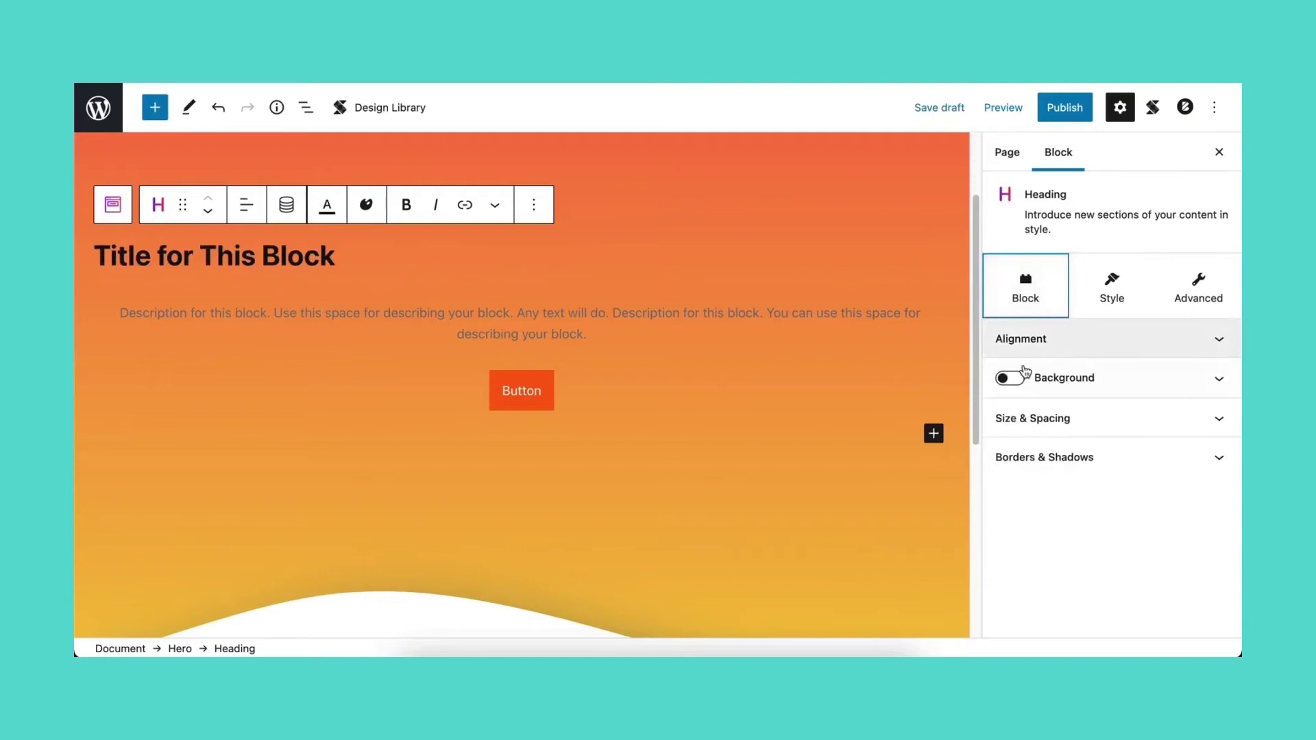
pyautogui.click(1032, 418)
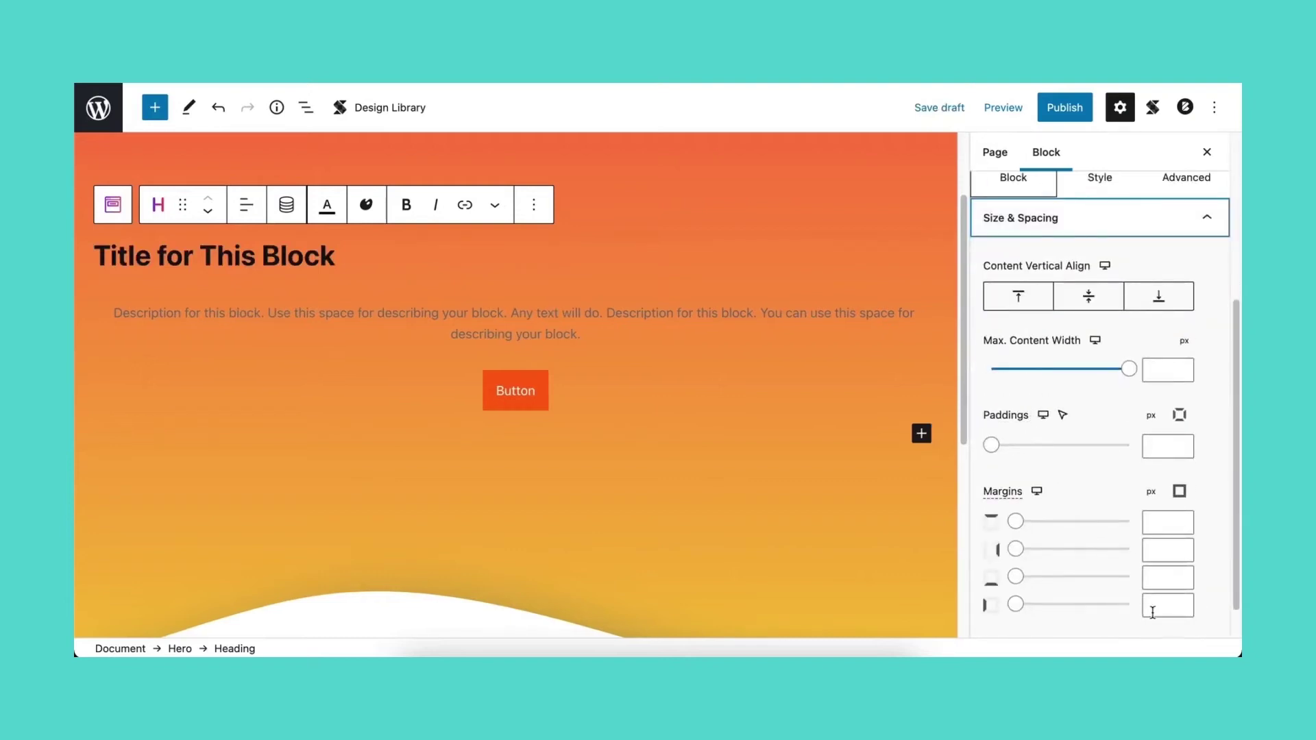
pyautogui.click(1159, 606)
pyautogui.write('100')
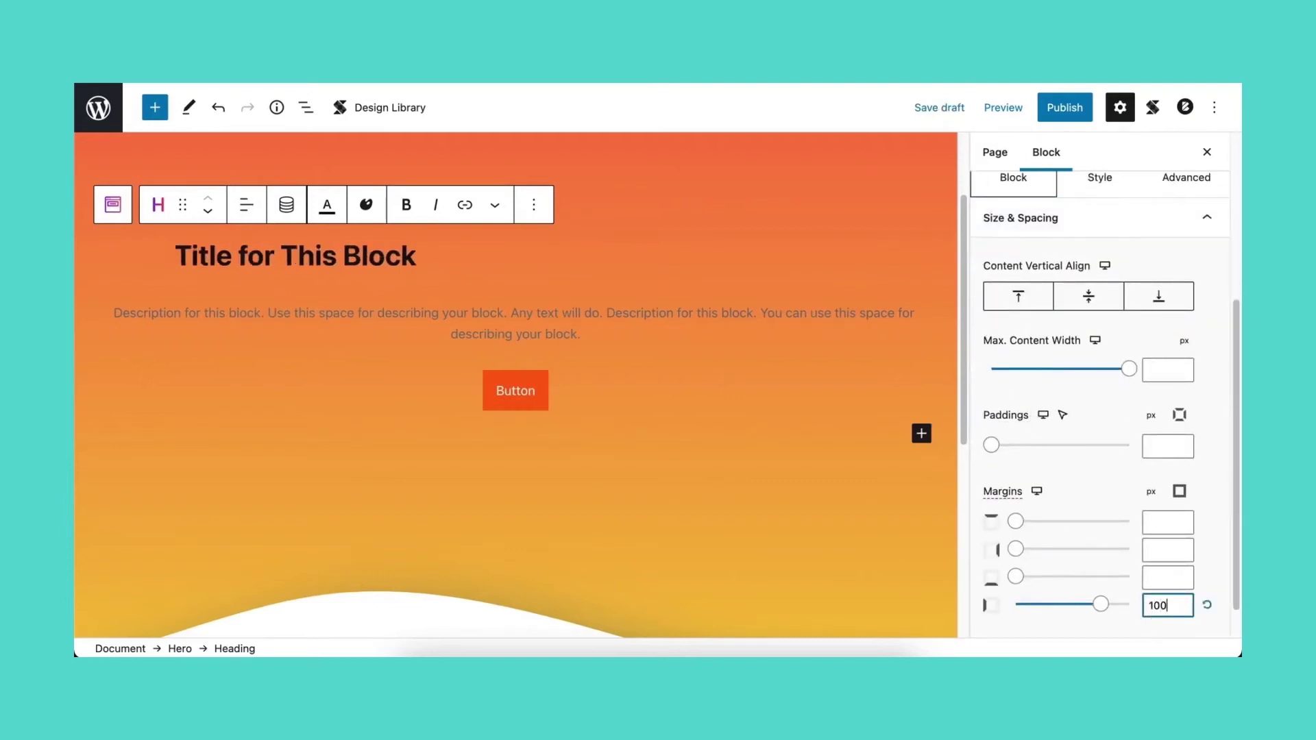
# Make the heading text white and retype it as 'Our Team'
pyautogui.click(1104, 195)
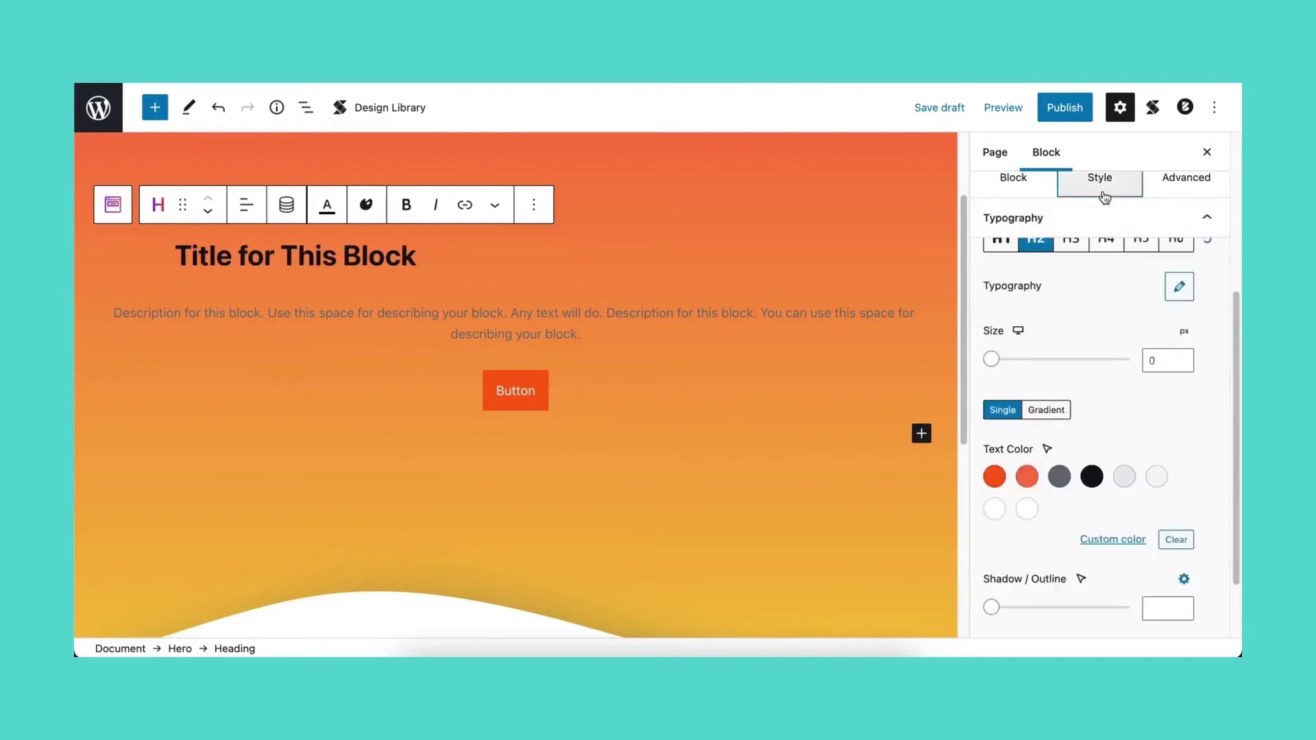
pyautogui.click(1027, 510)
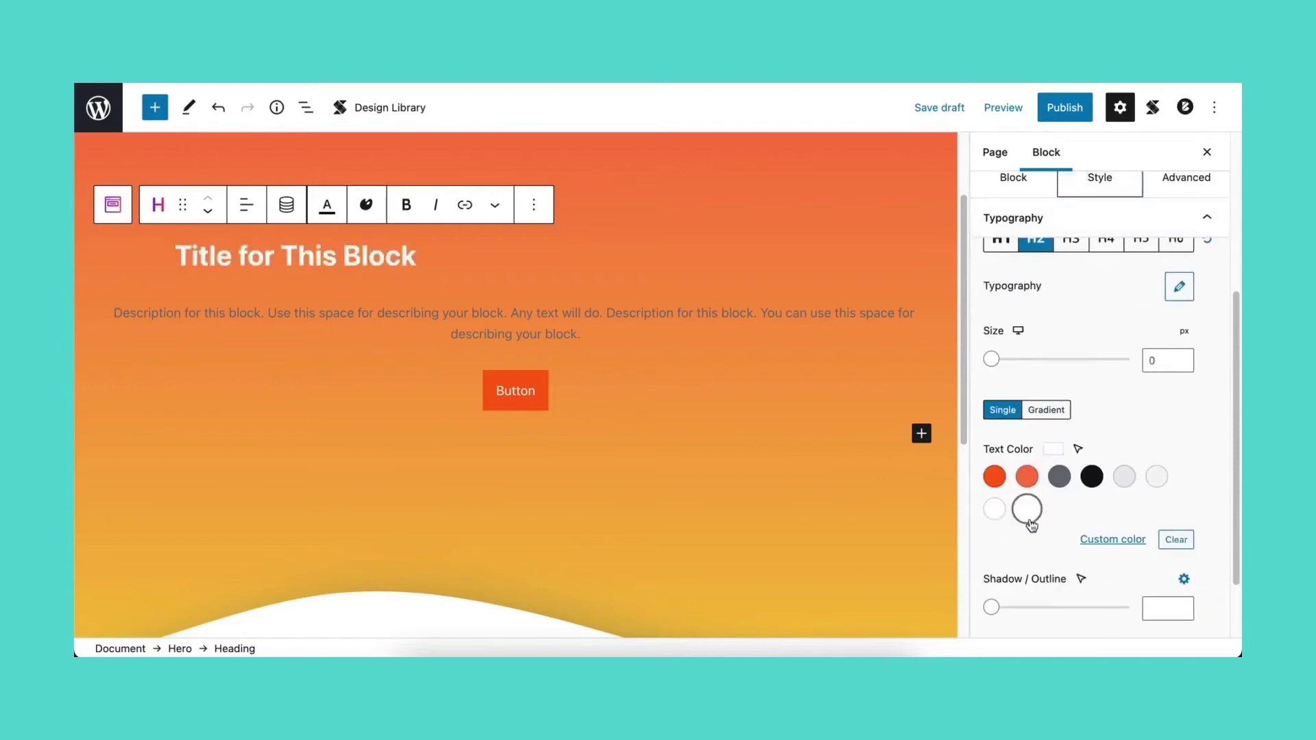
pyautogui.moveTo(417, 256); pyautogui.dragTo(176, 256)
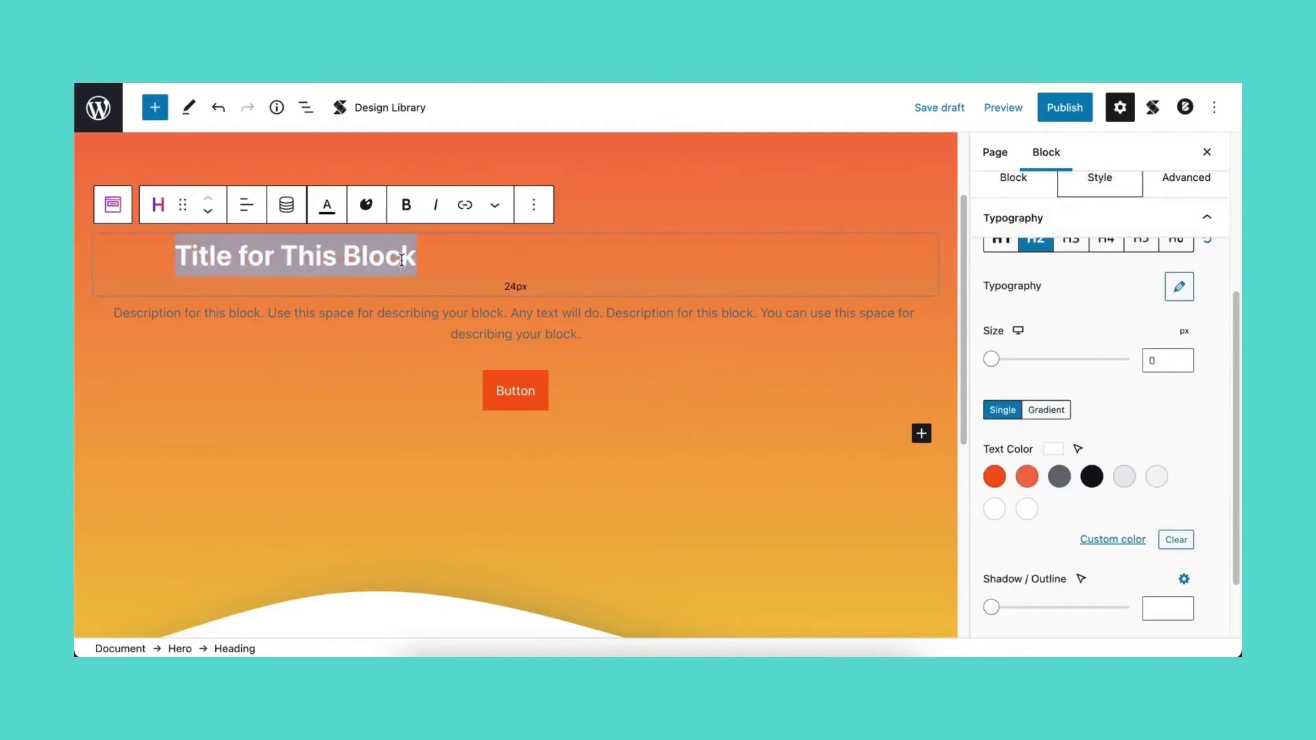
pyautogui.write('Our Team')
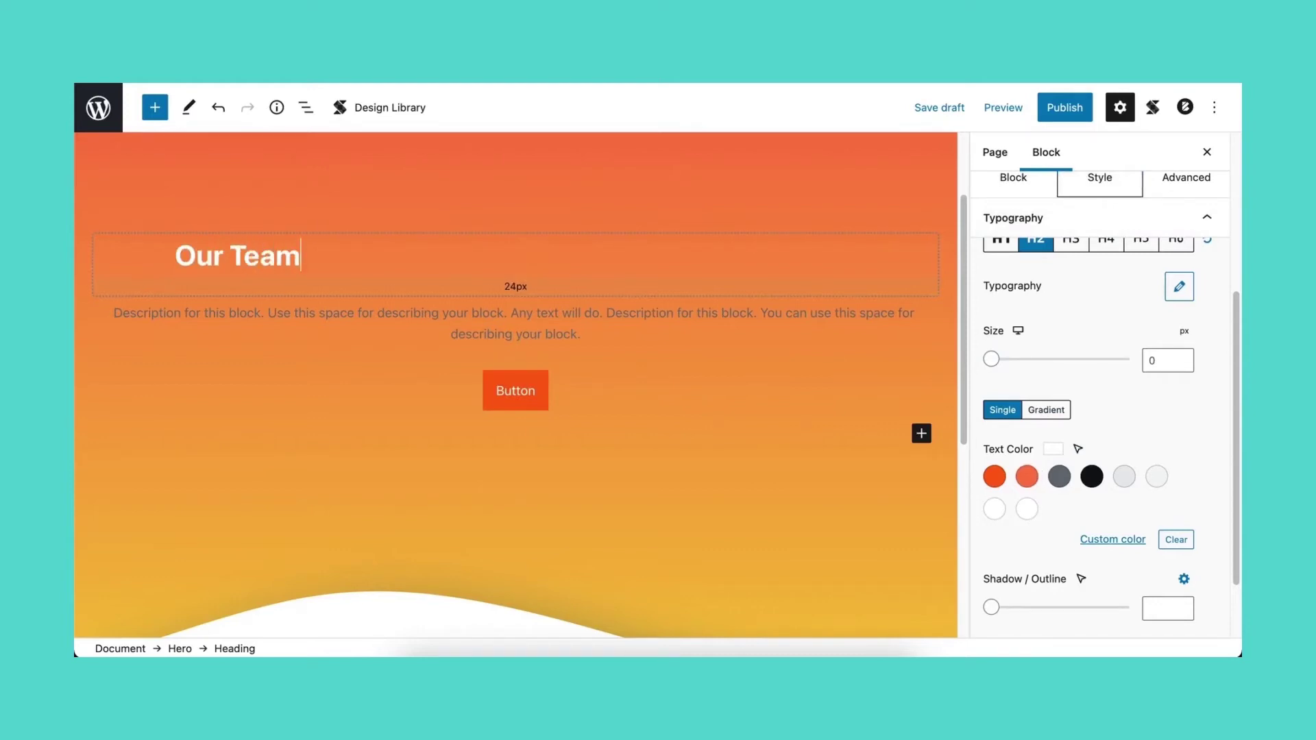
# Preview the page in a new tab, then select the Hero description
pyautogui.click(999, 109)
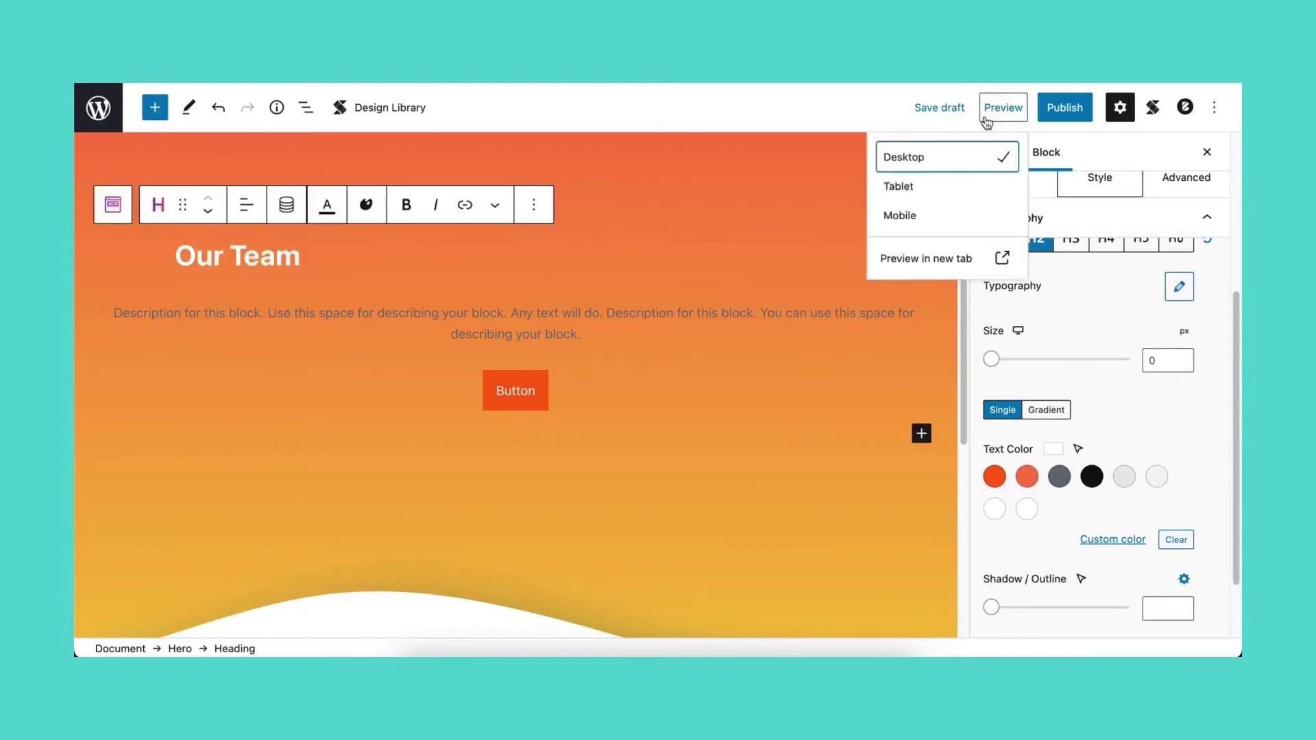
pyautogui.click(950, 257)
pyautogui.scroll(-3, 949, 257)
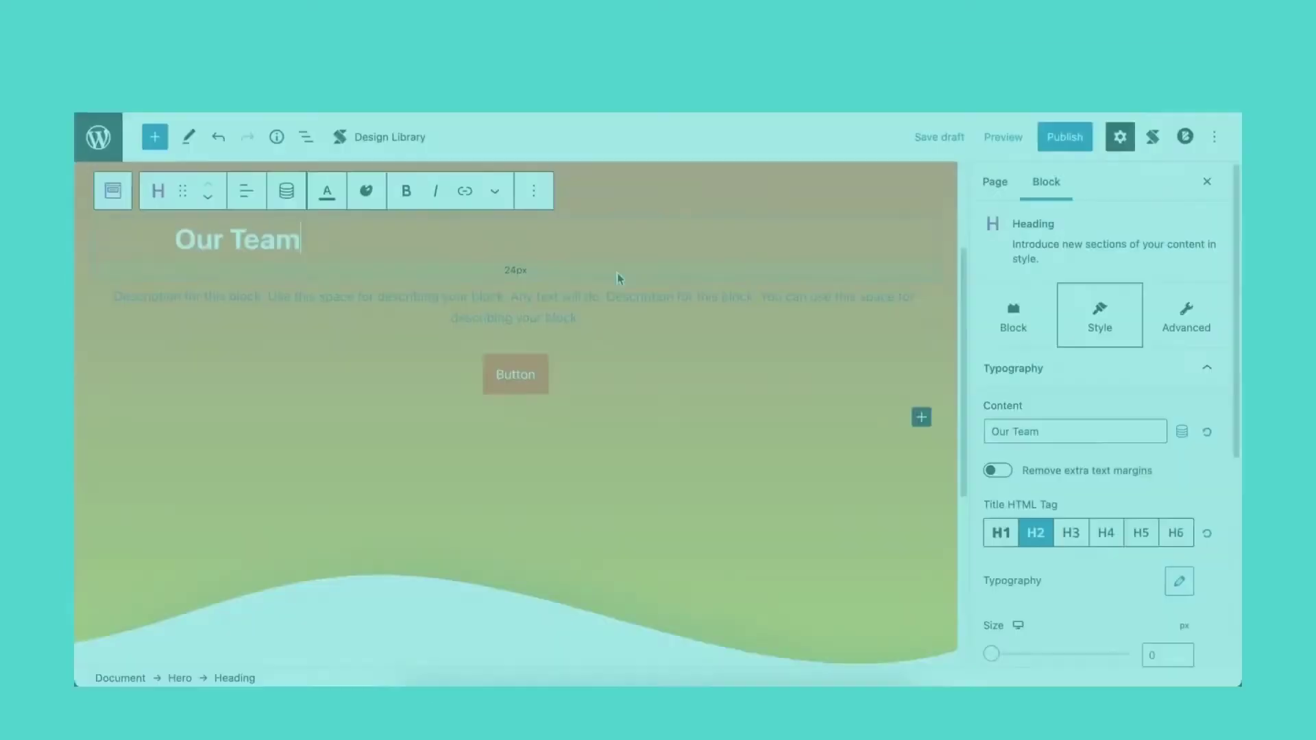
pyautogui.click(613, 270)
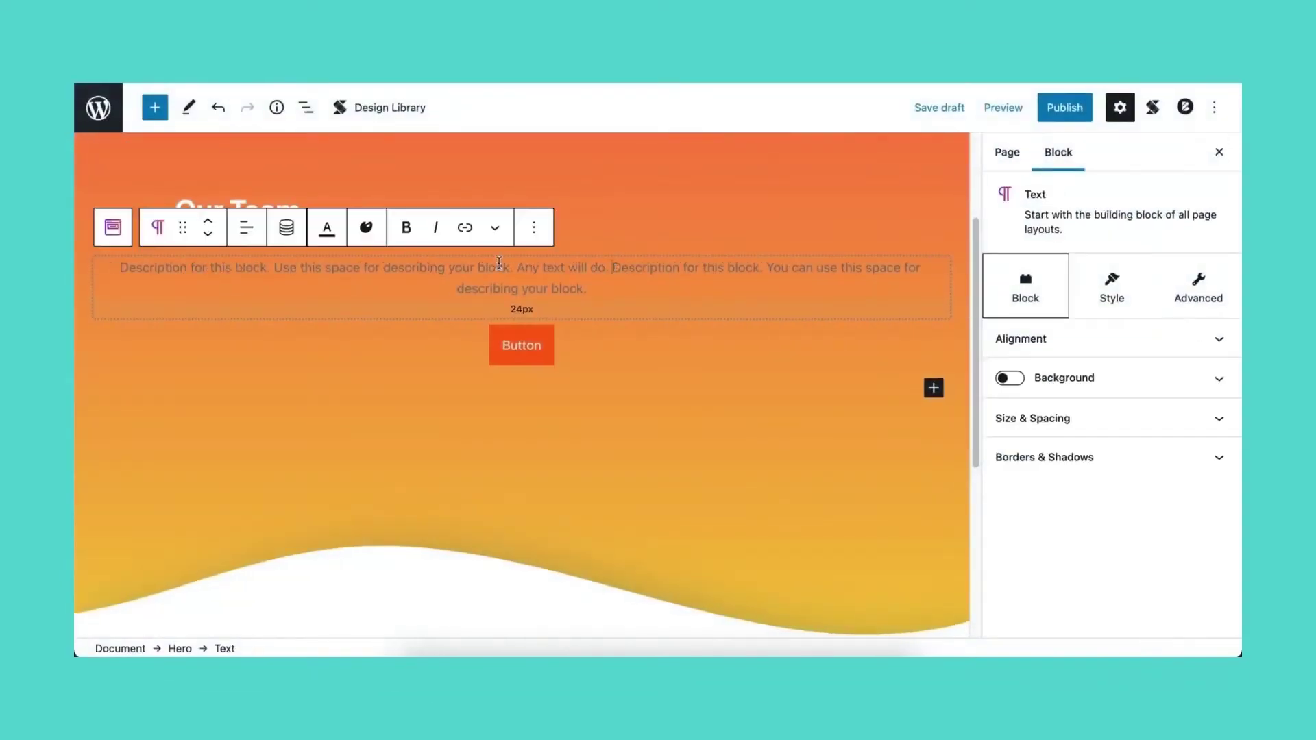
# Left-align the description and give it a 100 left margin
pyautogui.click(247, 227)
pyautogui.click(254, 275)
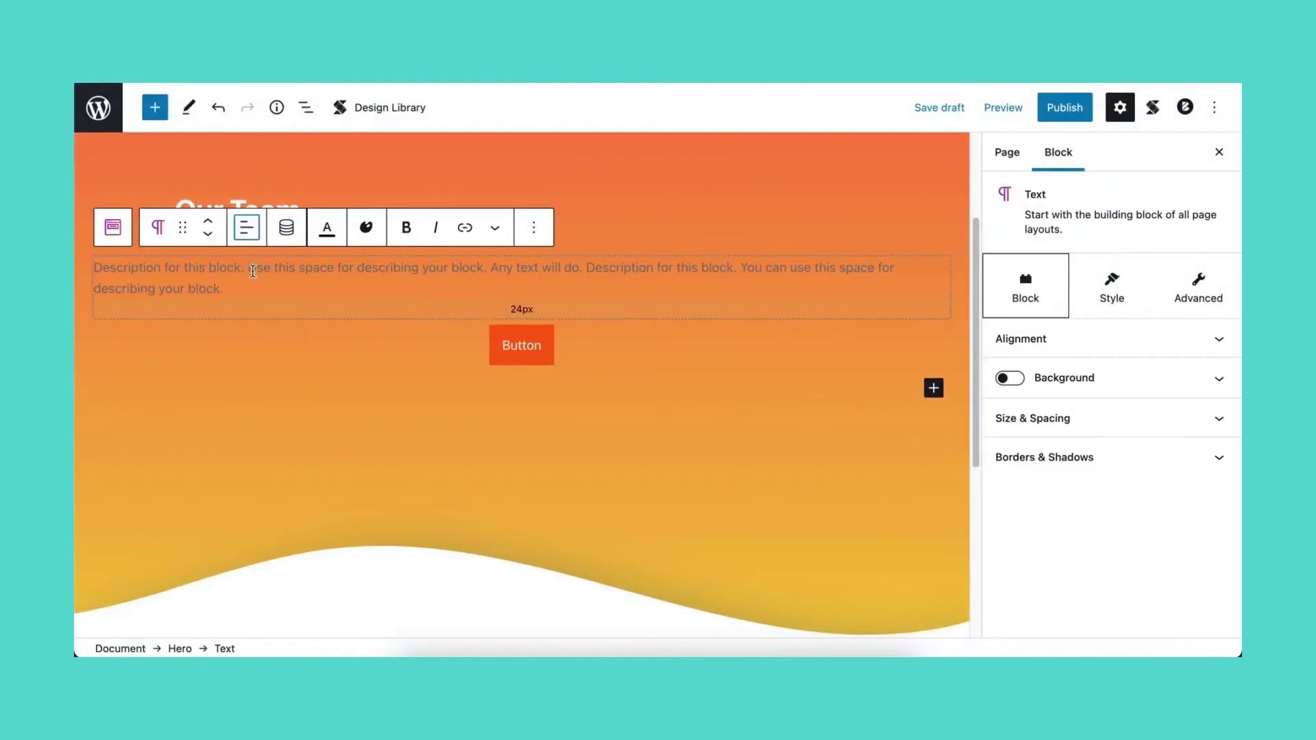
pyautogui.click(1056, 419)
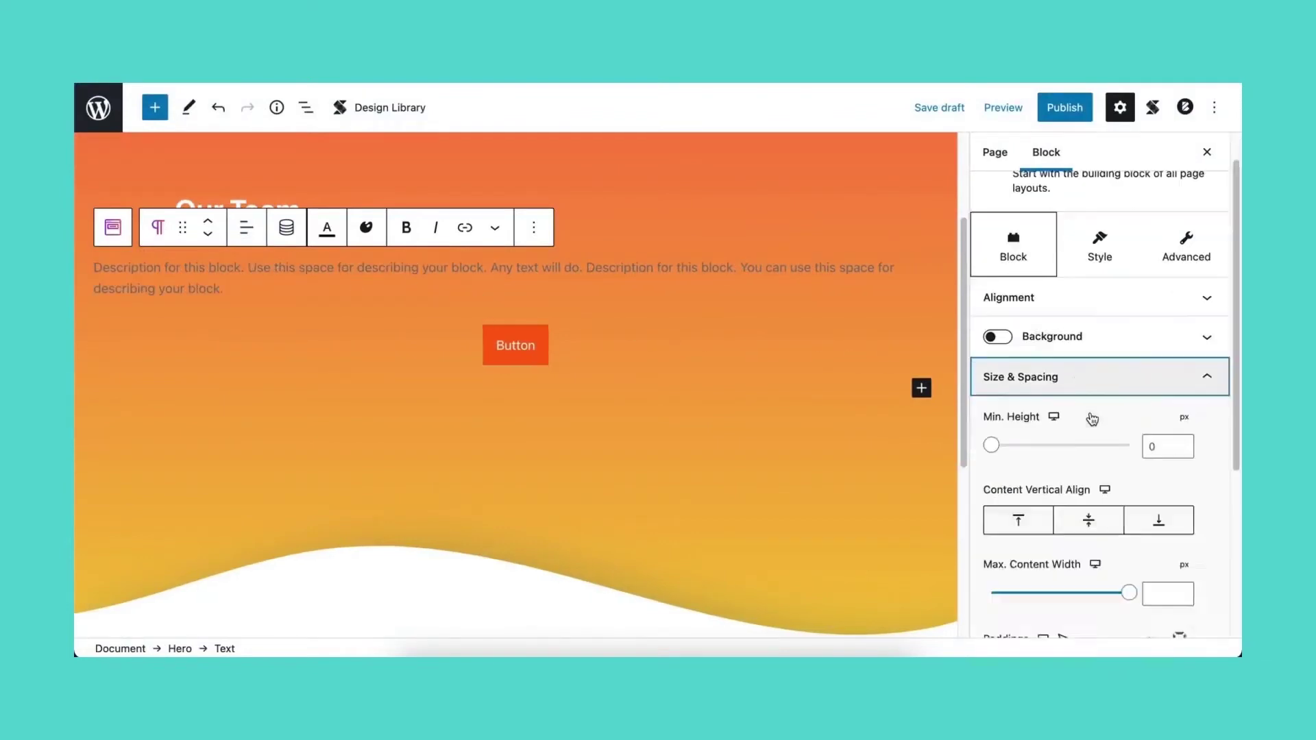
pyautogui.click(1168, 605)
pyautogui.write('100')
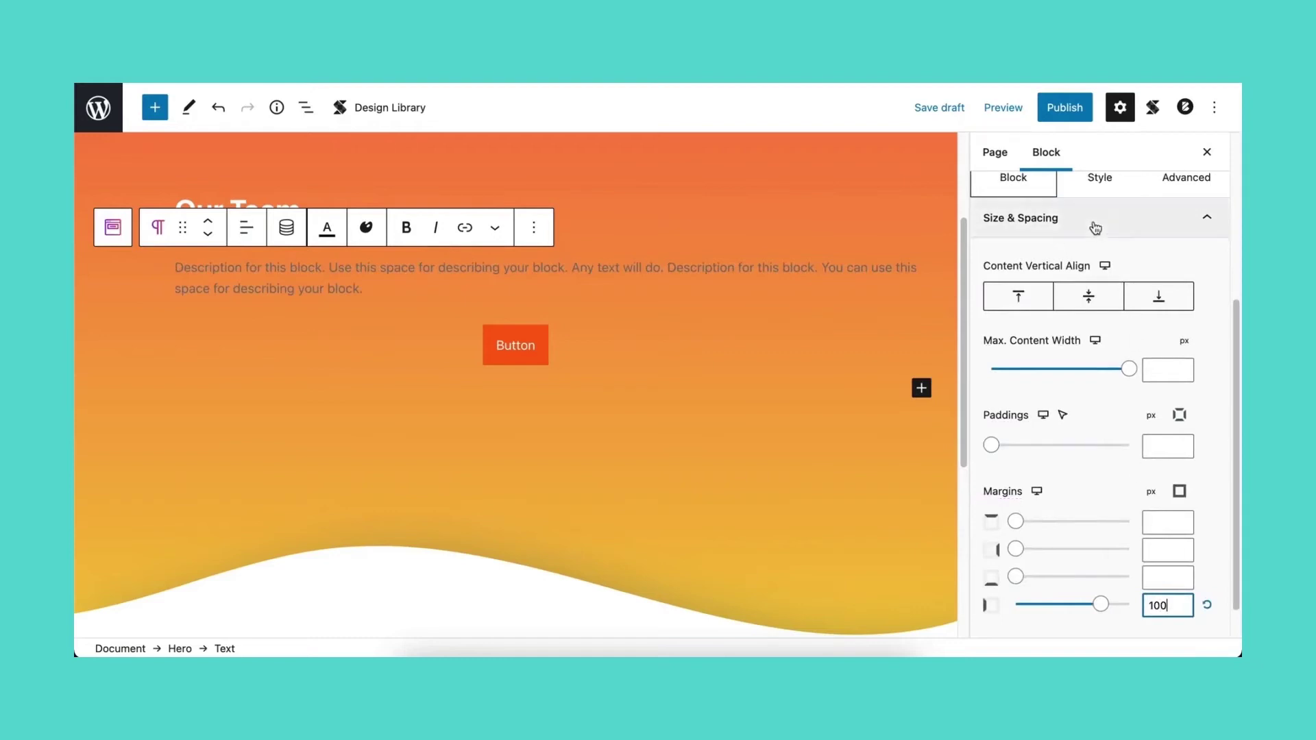
# Replace the description with the 'We are a proud team…' sentence and make it white
pyautogui.click(1097, 178)
pyautogui.click(1108, 378)
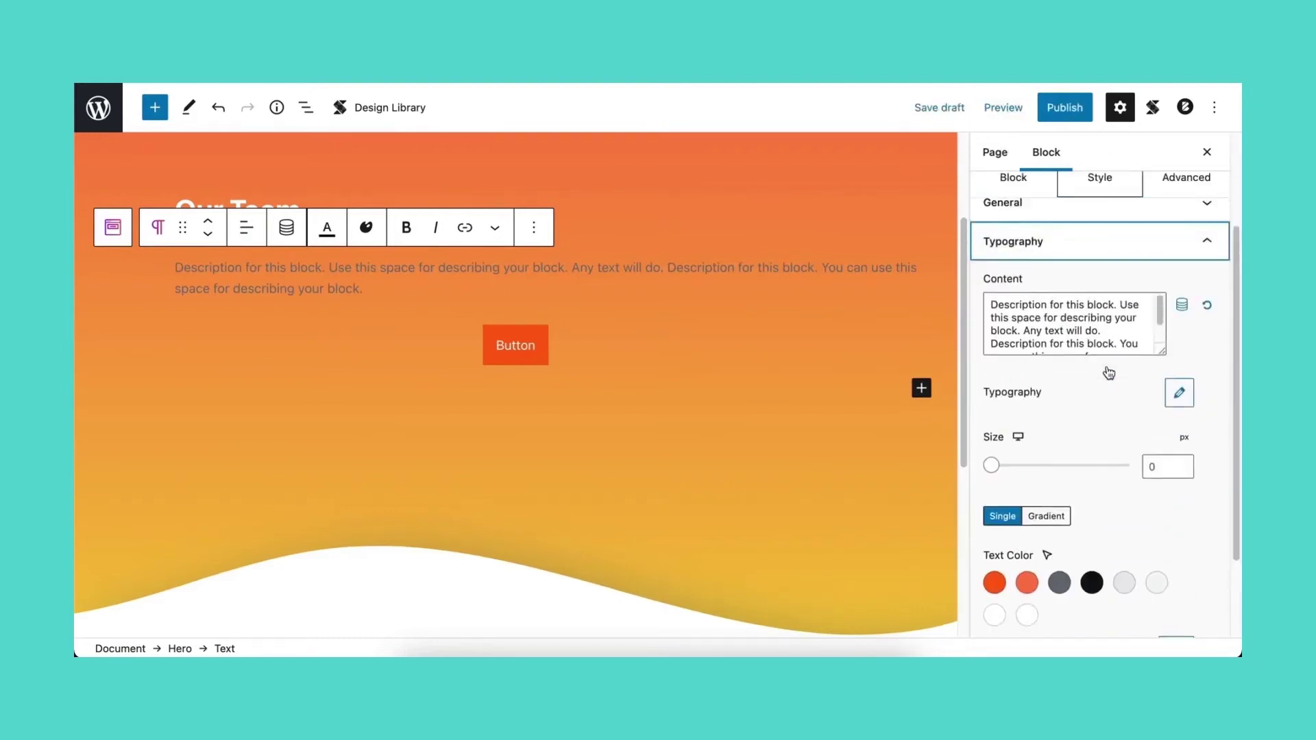
pyautogui.hotkey('ctrl', 'a')
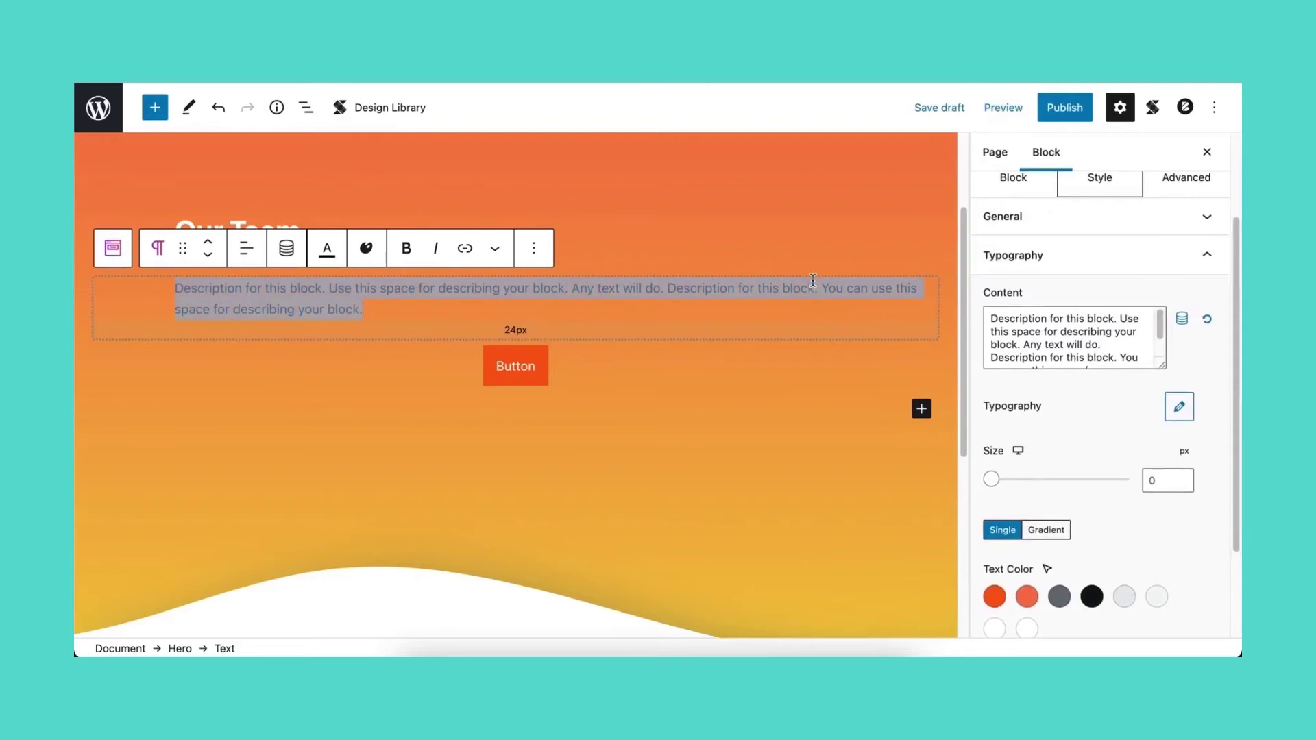
pyautogui.press('BackSpace')
pyautogui.write('We are a proud team that works hard to give you the best experience. Learn more about us below.')
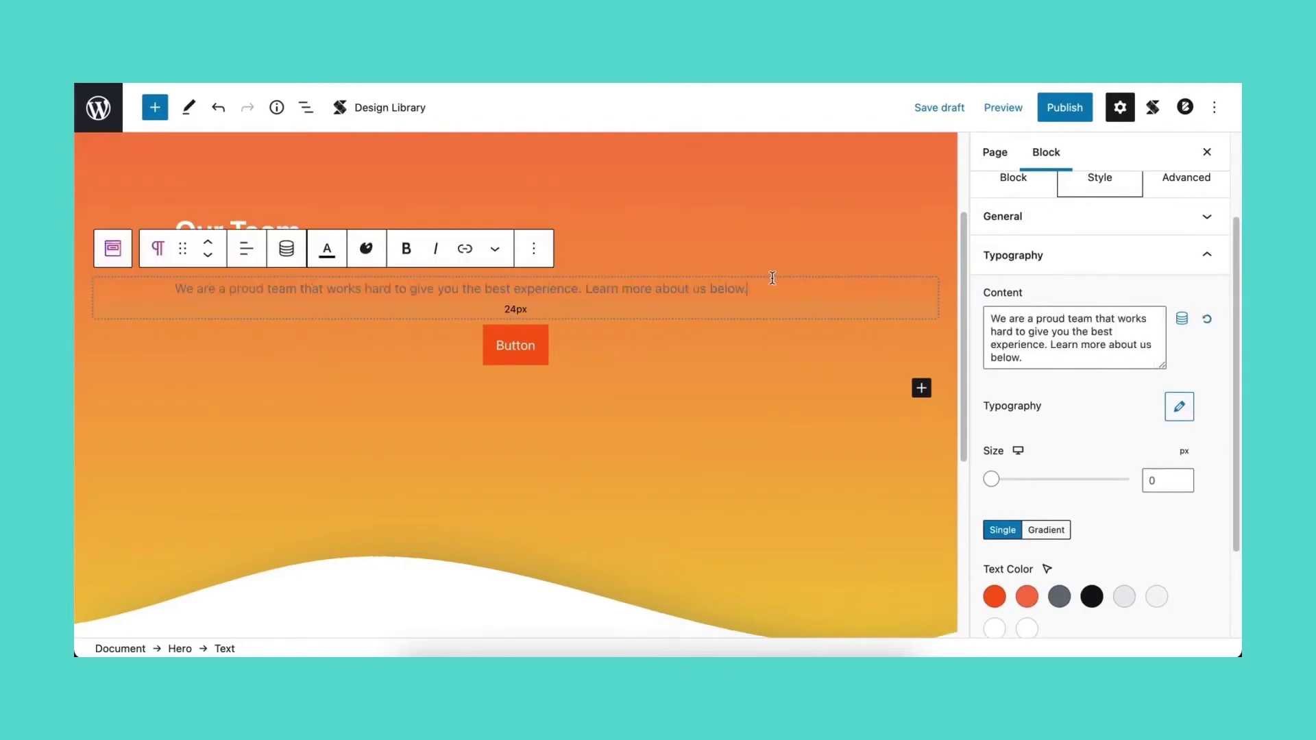
pyautogui.hotkey('ctrl', 'z')
pyautogui.click(1043, 329)
pyautogui.hotkey('ctrl', 'a')
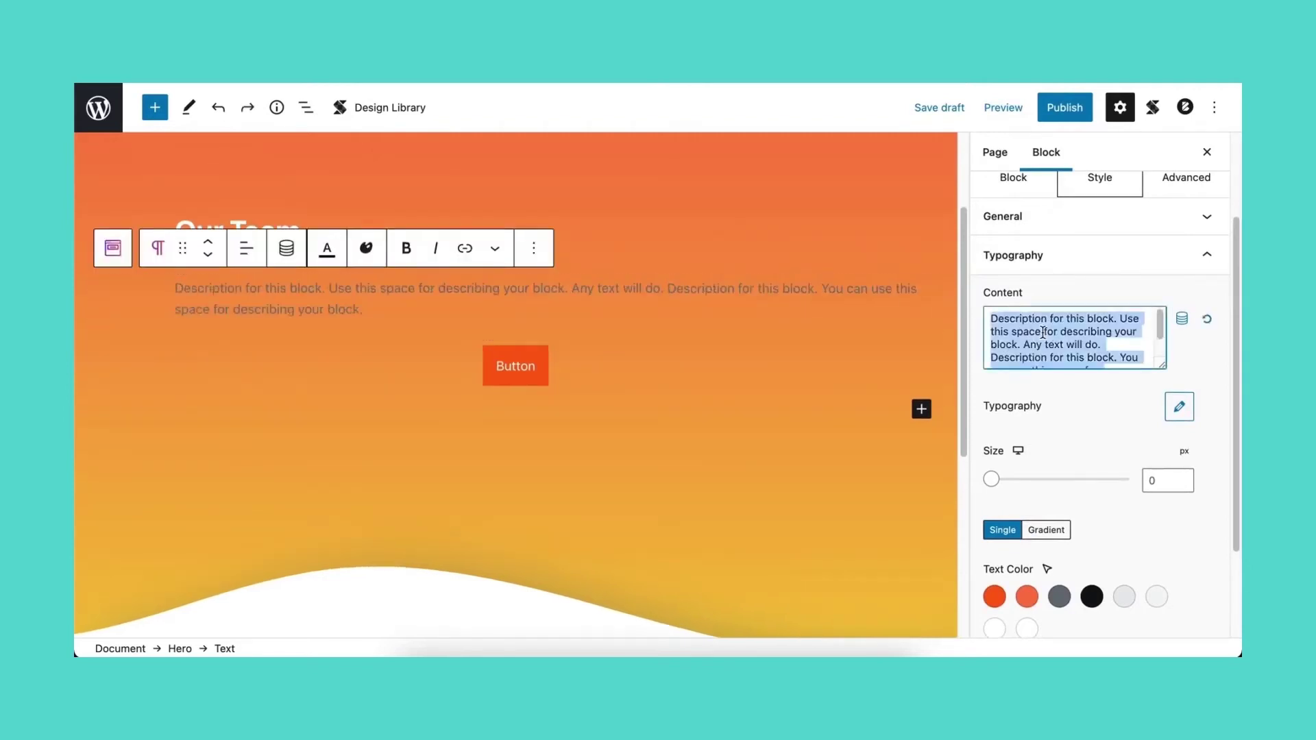
pyautogui.write('We are a proud team that works hard to give you the best experience. Learn more about us below.')
pyautogui.press('BackSpace')
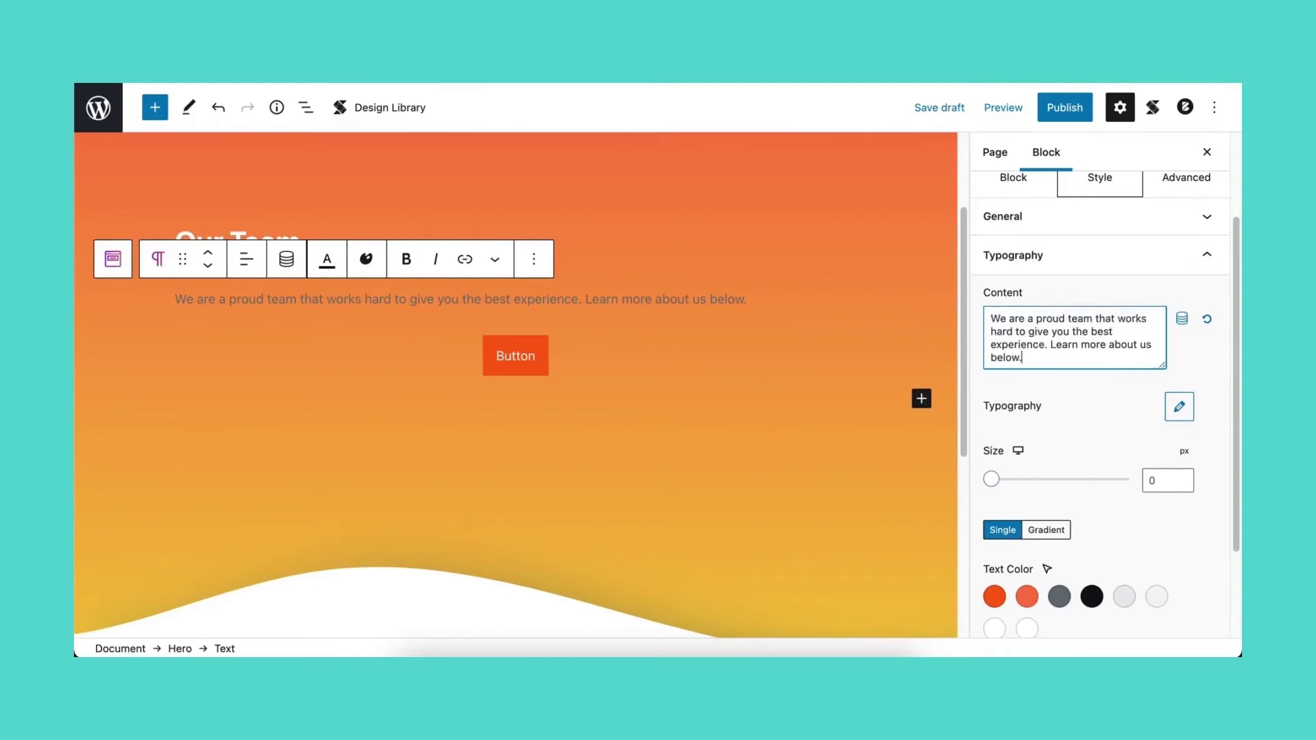
pyautogui.click(1027, 628)
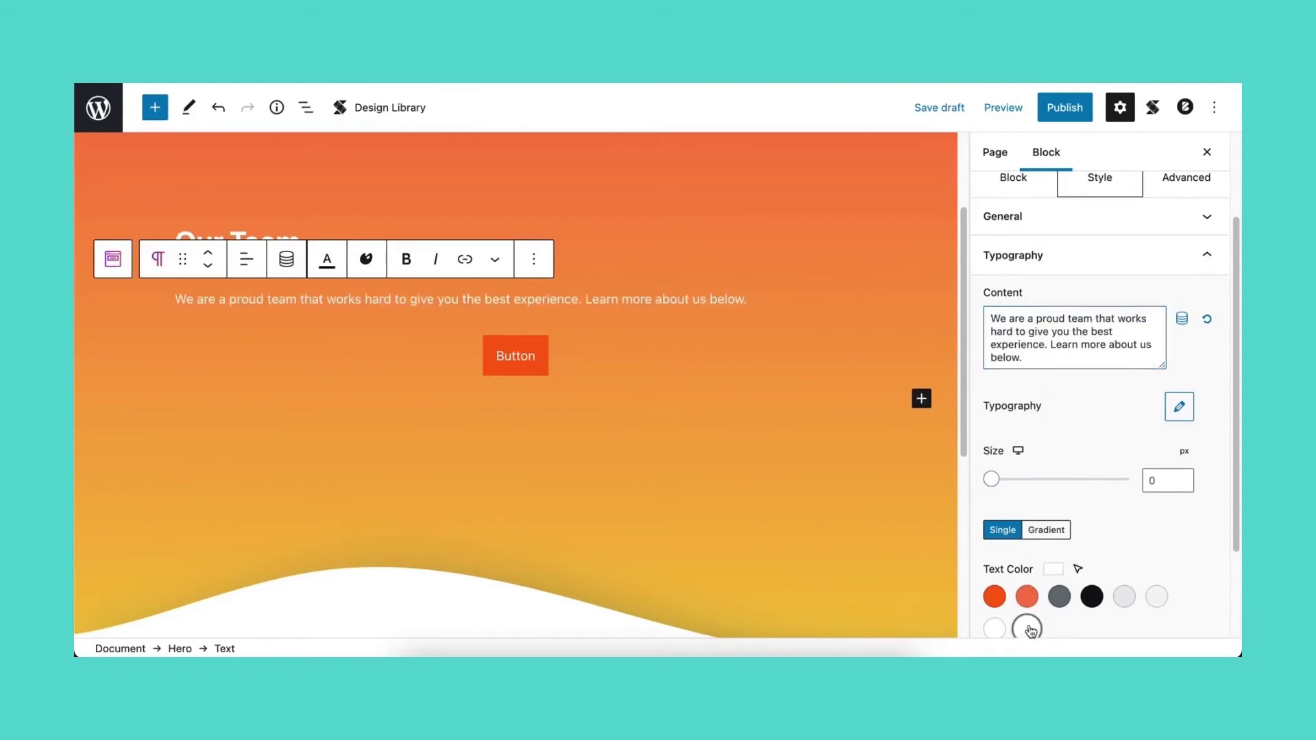
# Remove the Button Group block from the Hero
pyautogui.click(771, 368)
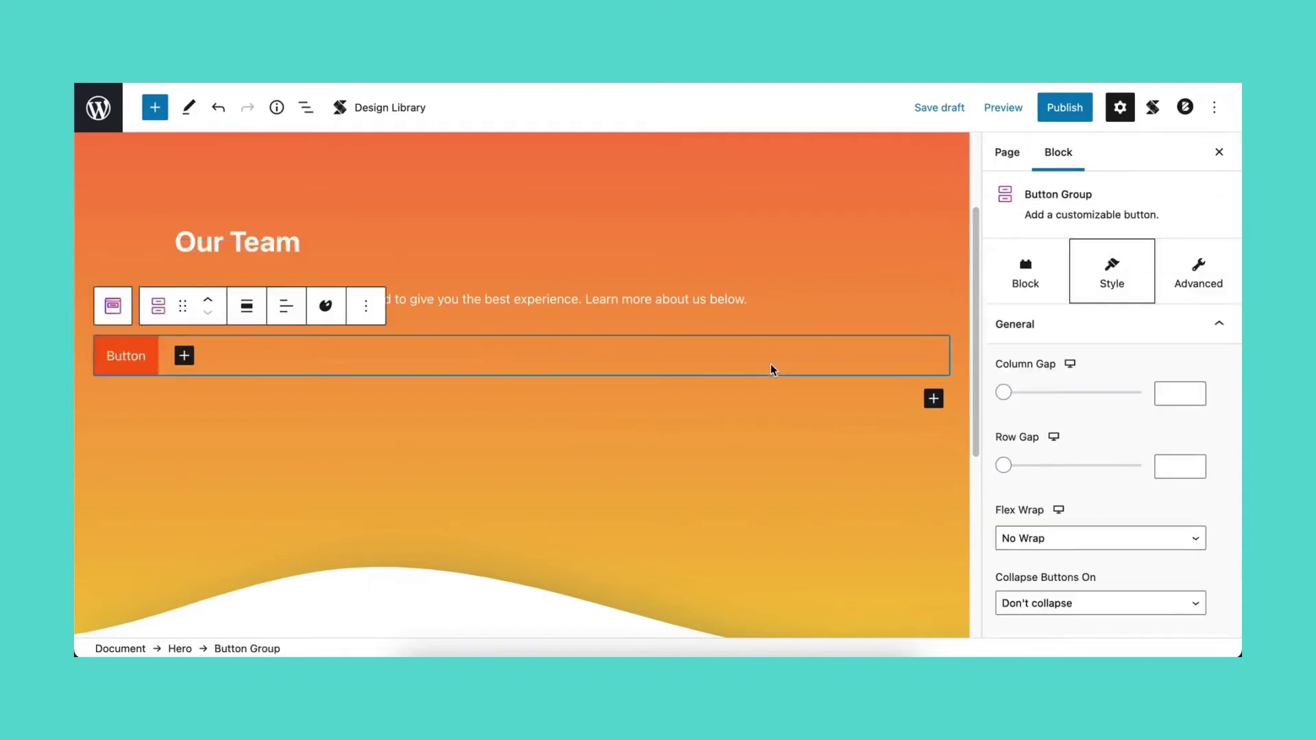
pyautogui.click(365, 306)
pyautogui.scroll(-1, 483, 471)
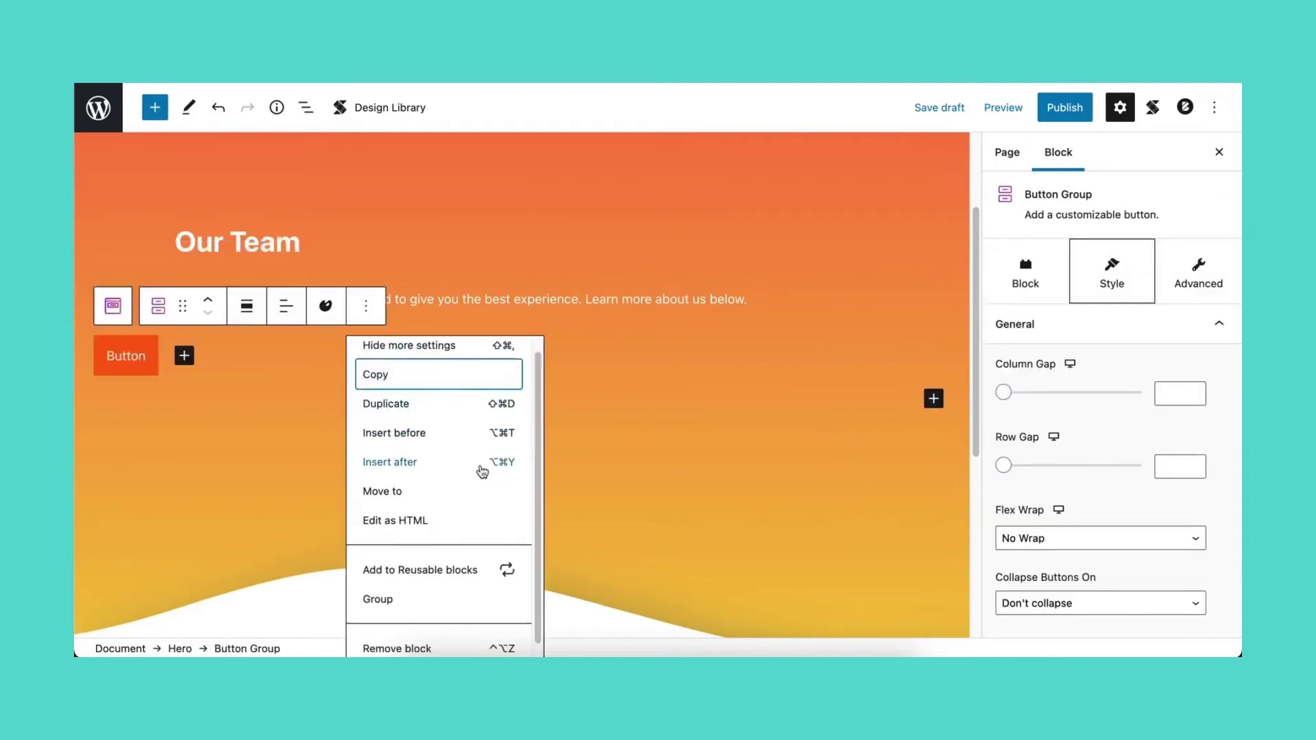
pyautogui.scroll(-1, 483, 471)
pyautogui.click(462, 641)
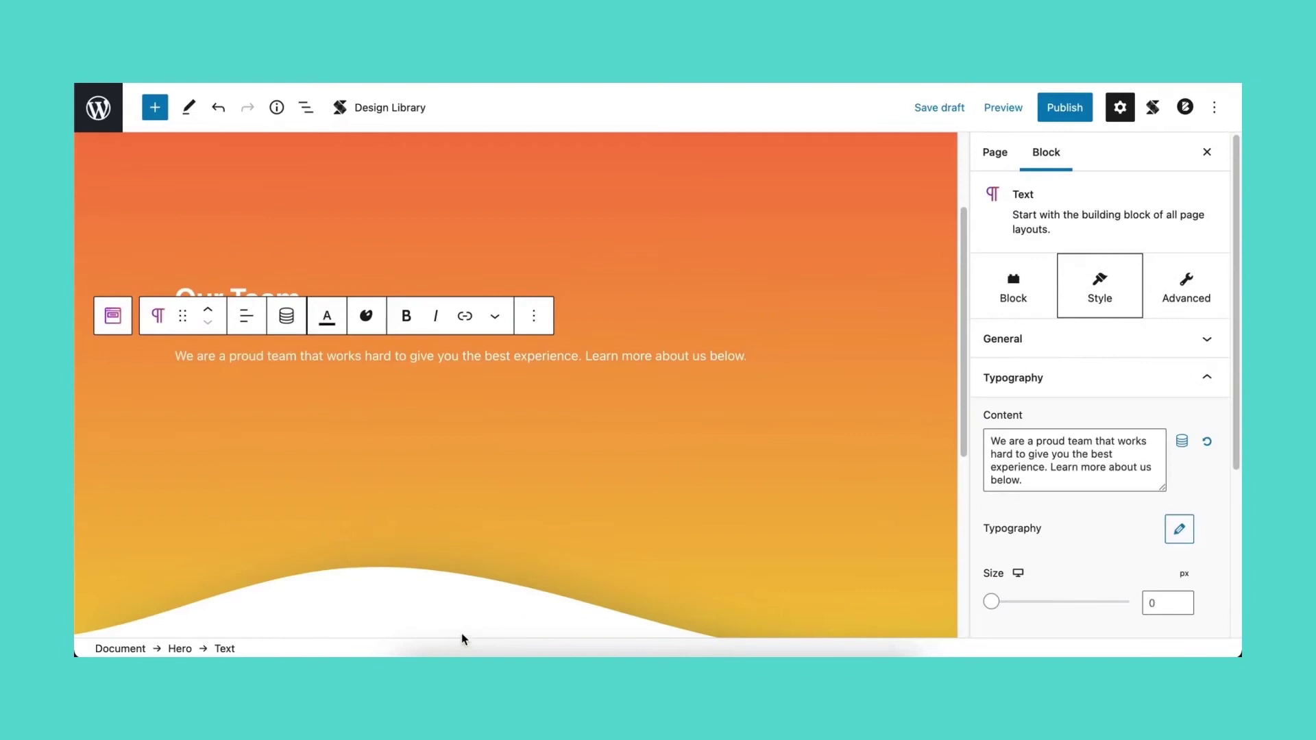
# Preview the page in a new tab and scroll down
pyautogui.click(1001, 110)
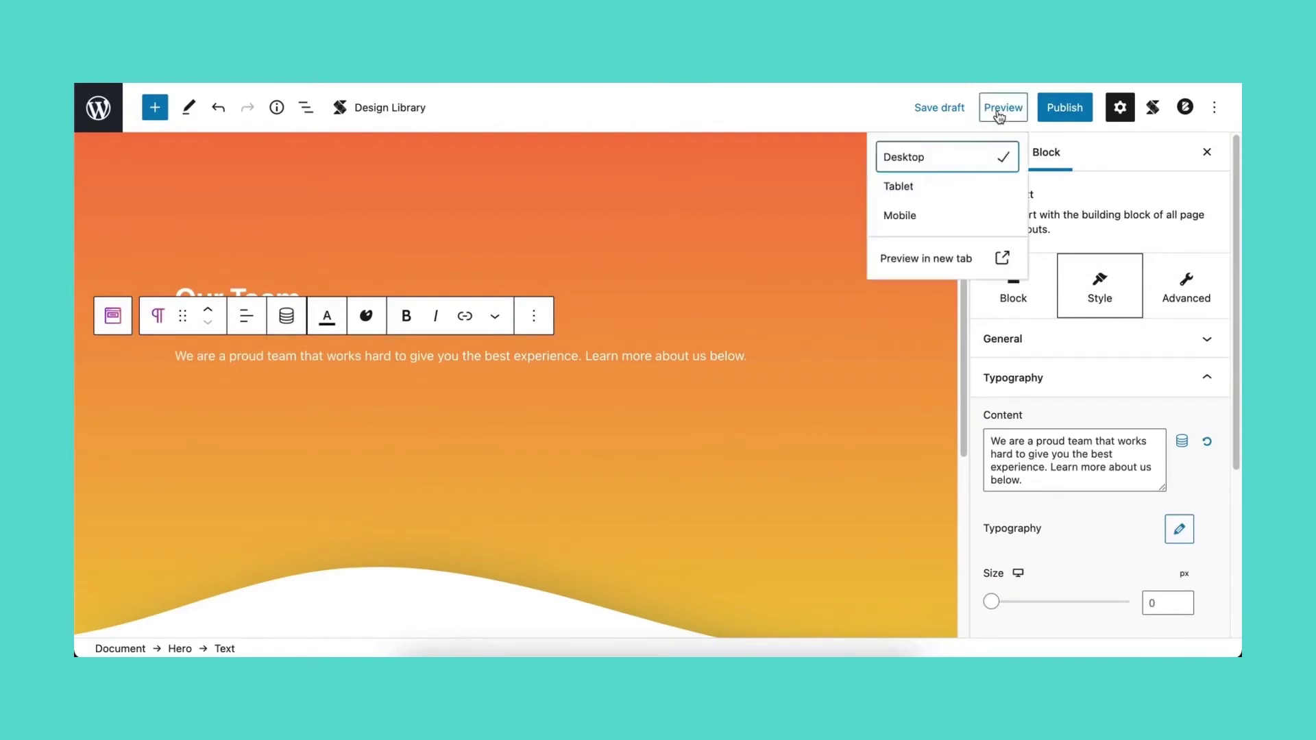
pyautogui.click(985, 251)
pyautogui.scroll(-3, 983, 250)
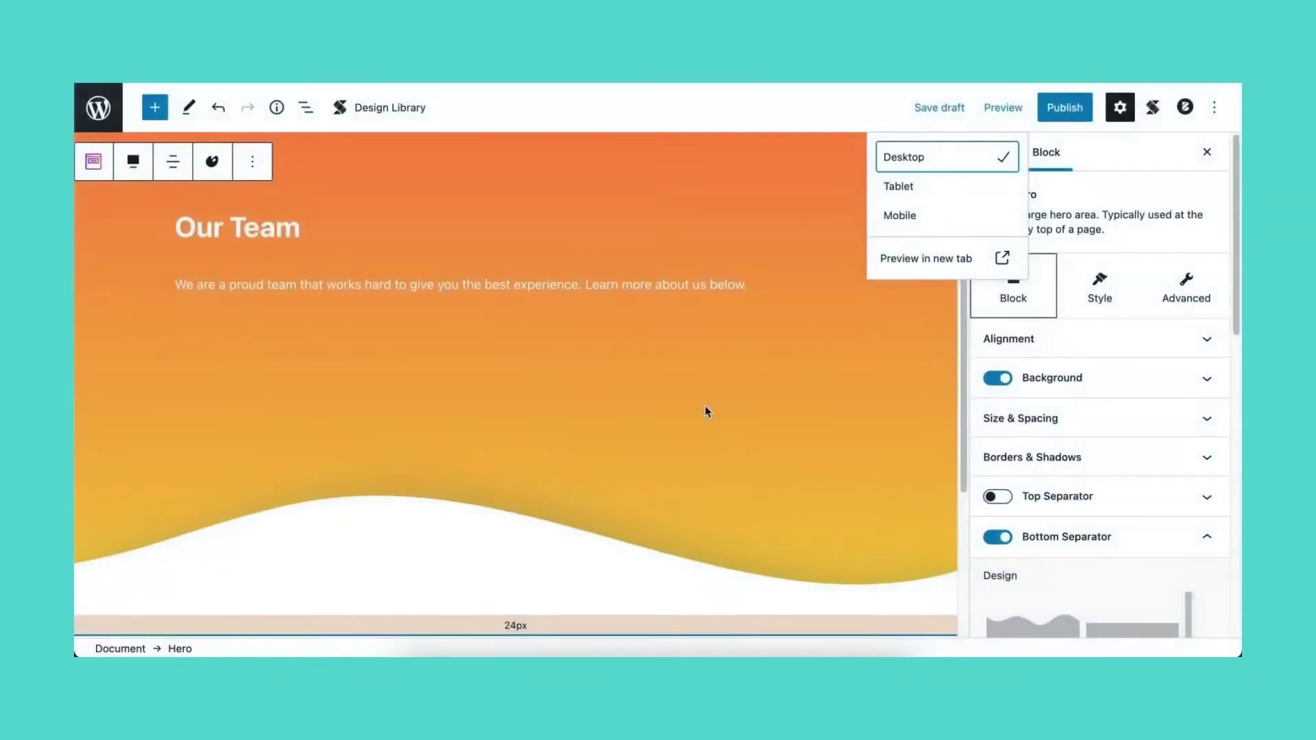
# Insert a Team Member block below the Hero via /team and choose its Default layout
pyautogui.scroll(-4, 706, 410)
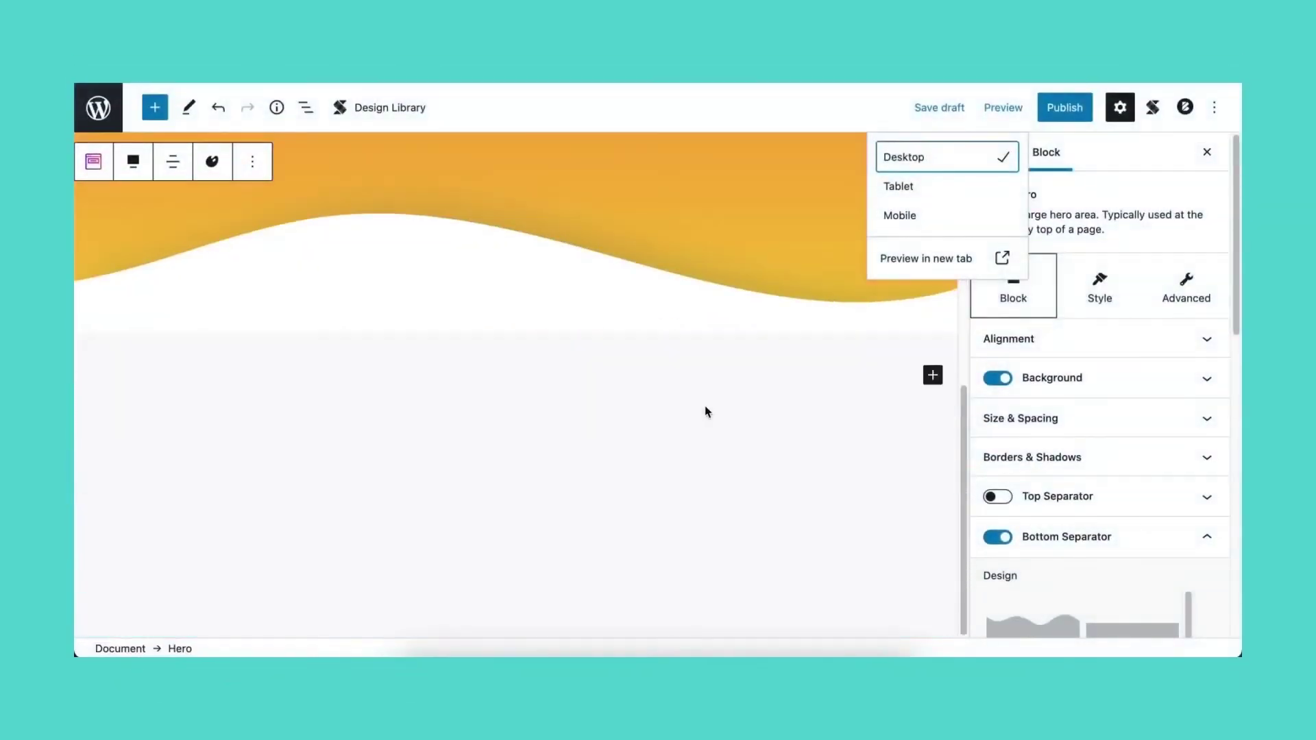
pyautogui.click(707, 411)
pyautogui.write('/team')
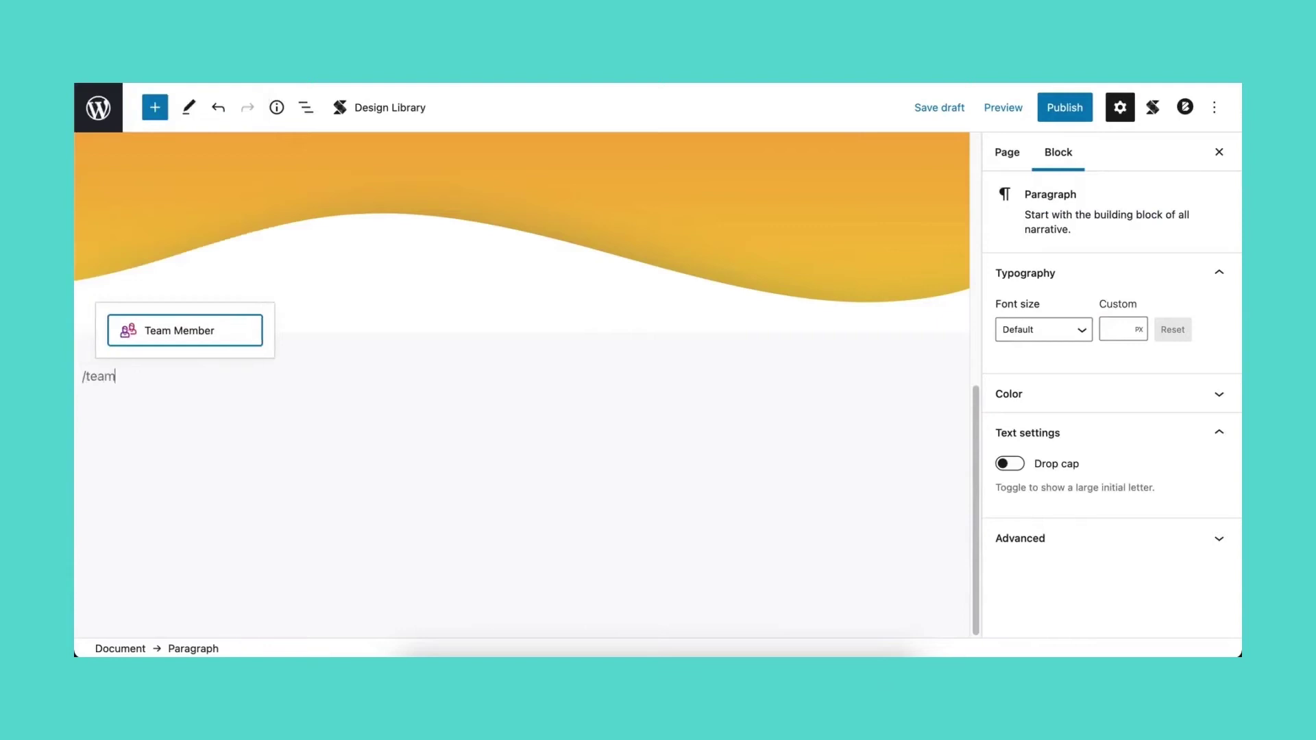
pyautogui.press('Return')
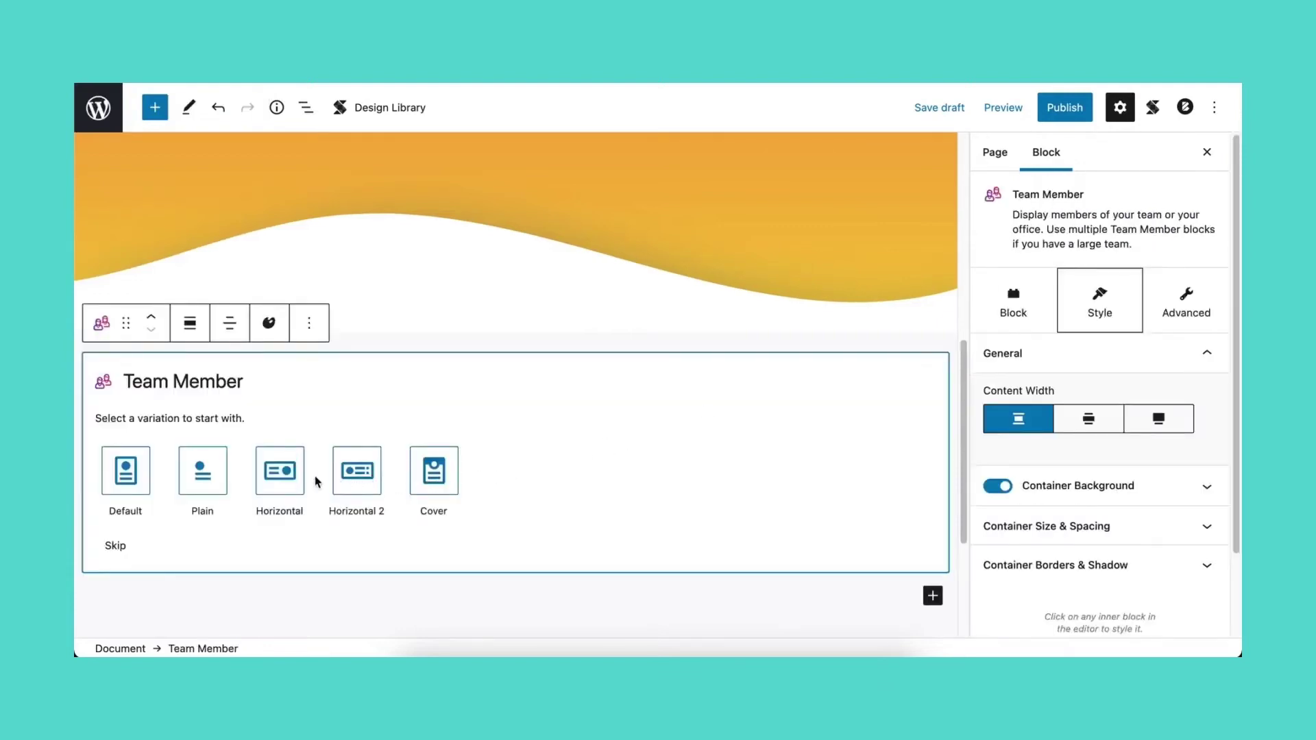
pyautogui.click(144, 472)
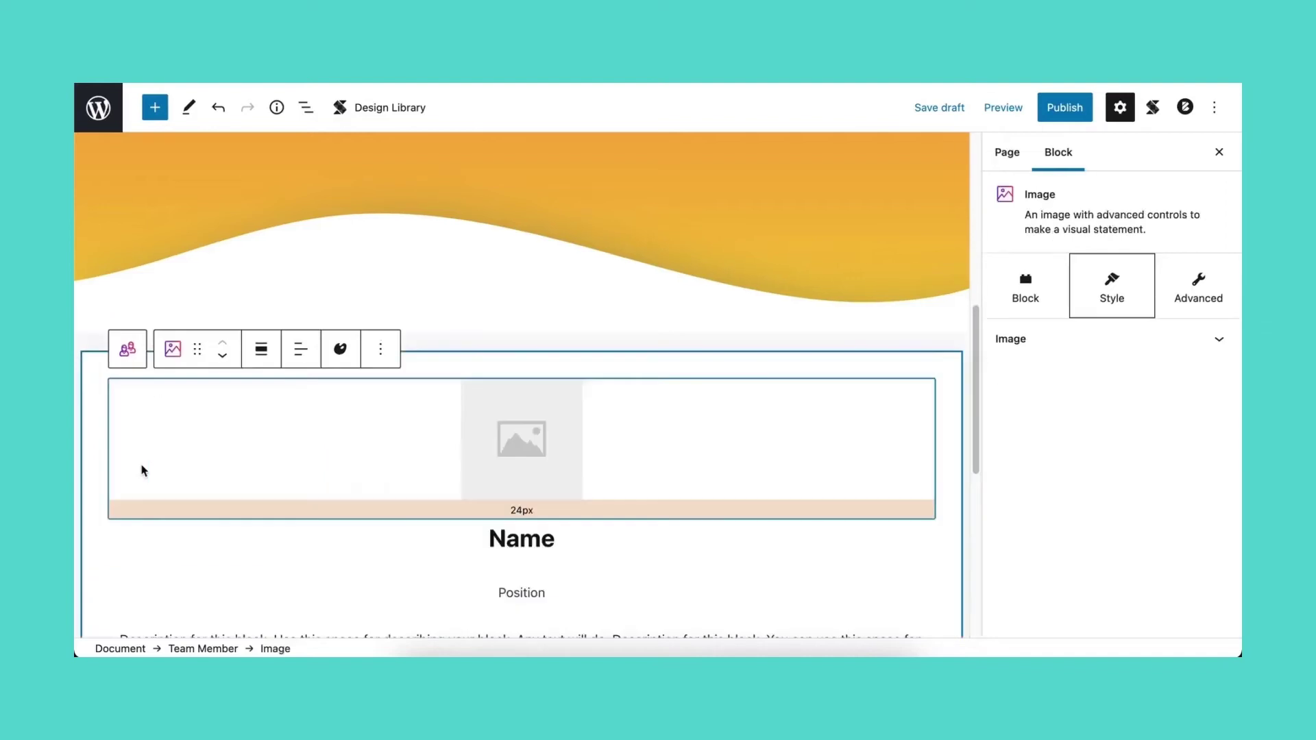
pyautogui.click(128, 350)
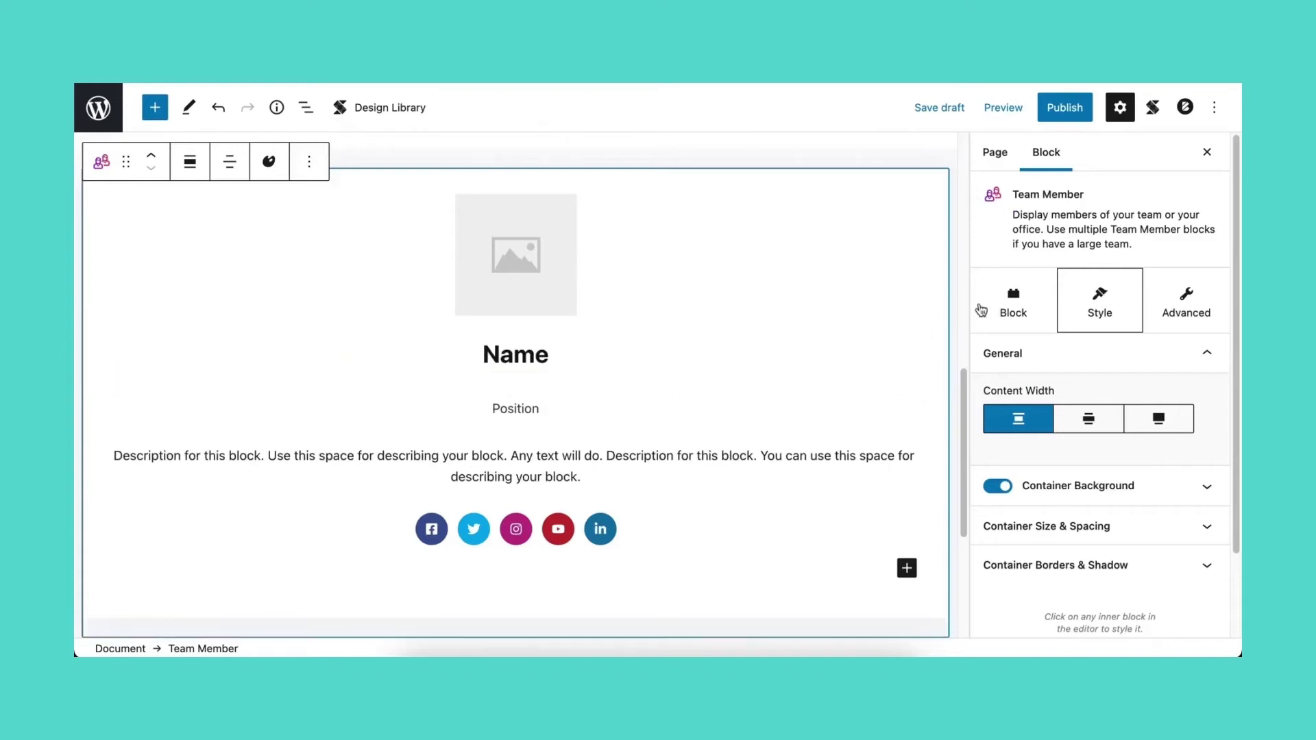
# In Borders & Shadows, switch the card's shadow state to Hover and set it to 5
pyautogui.click(1011, 304)
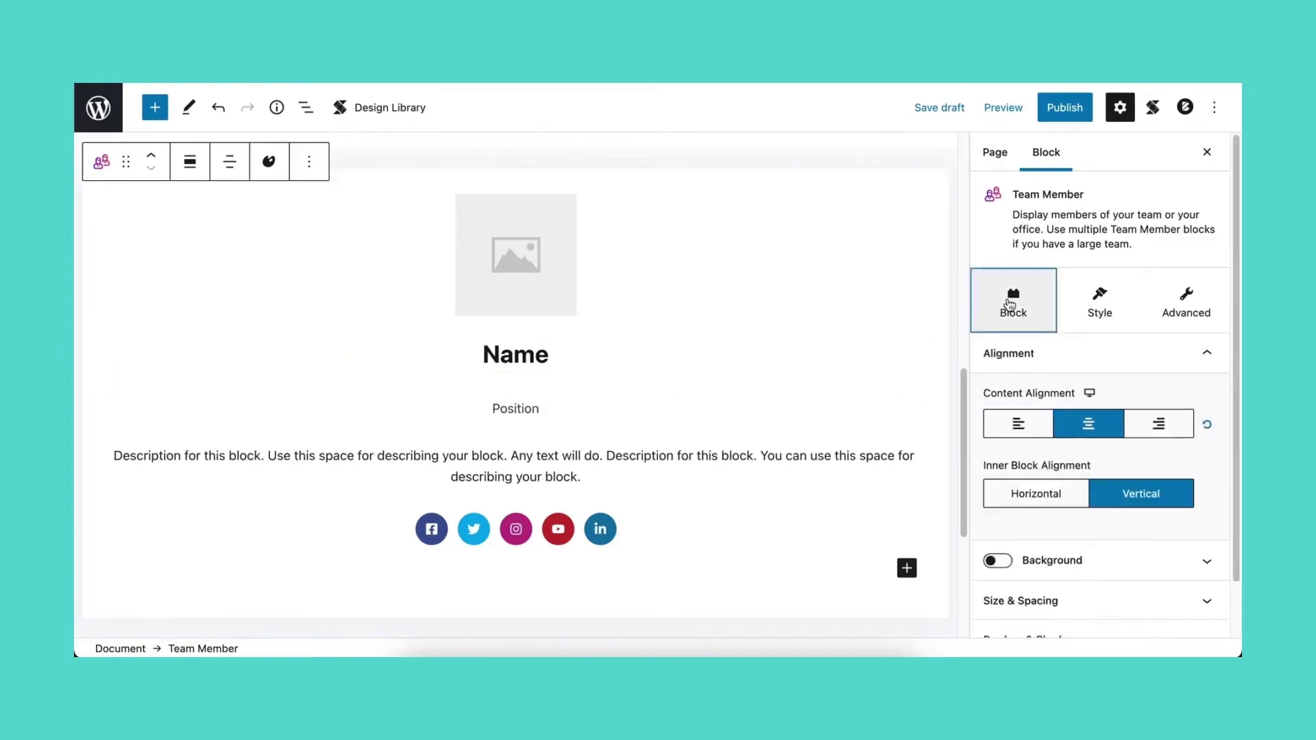
pyautogui.click(1034, 353)
pyautogui.click(1033, 473)
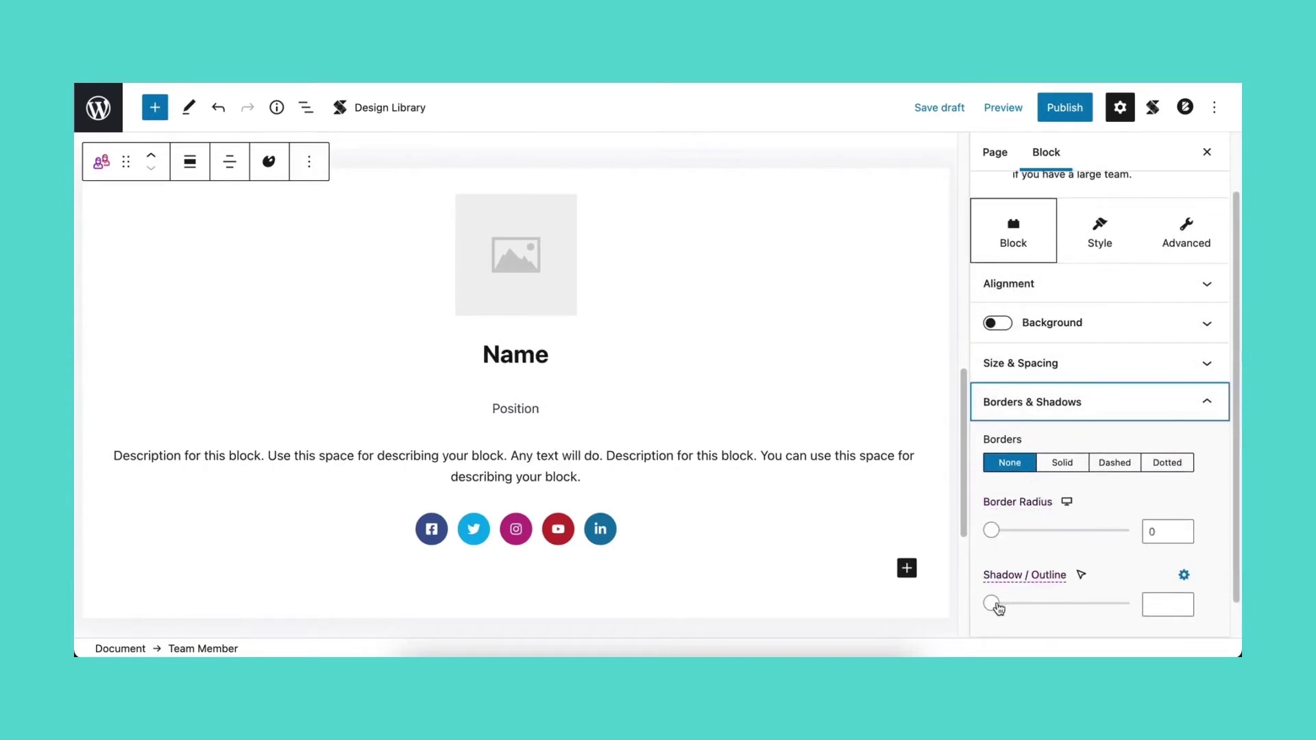
pyautogui.click(1081, 576)
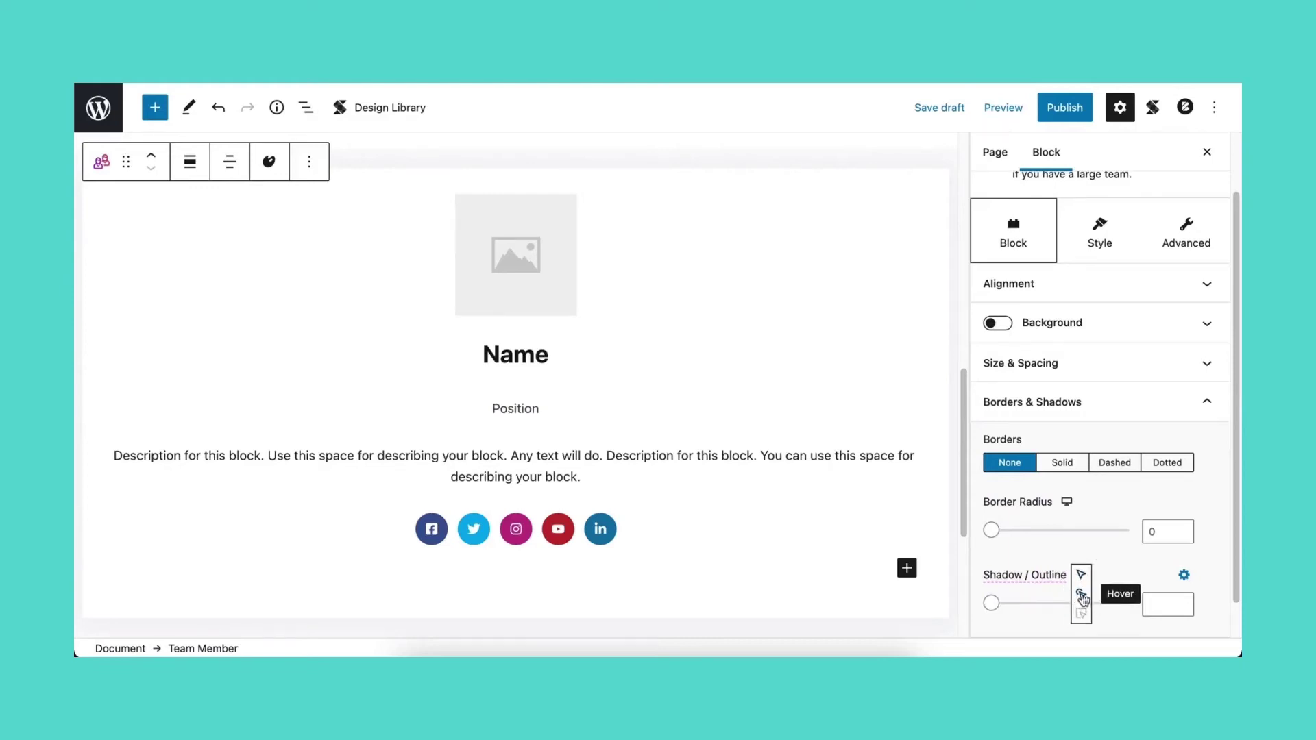
pyautogui.click(1082, 597)
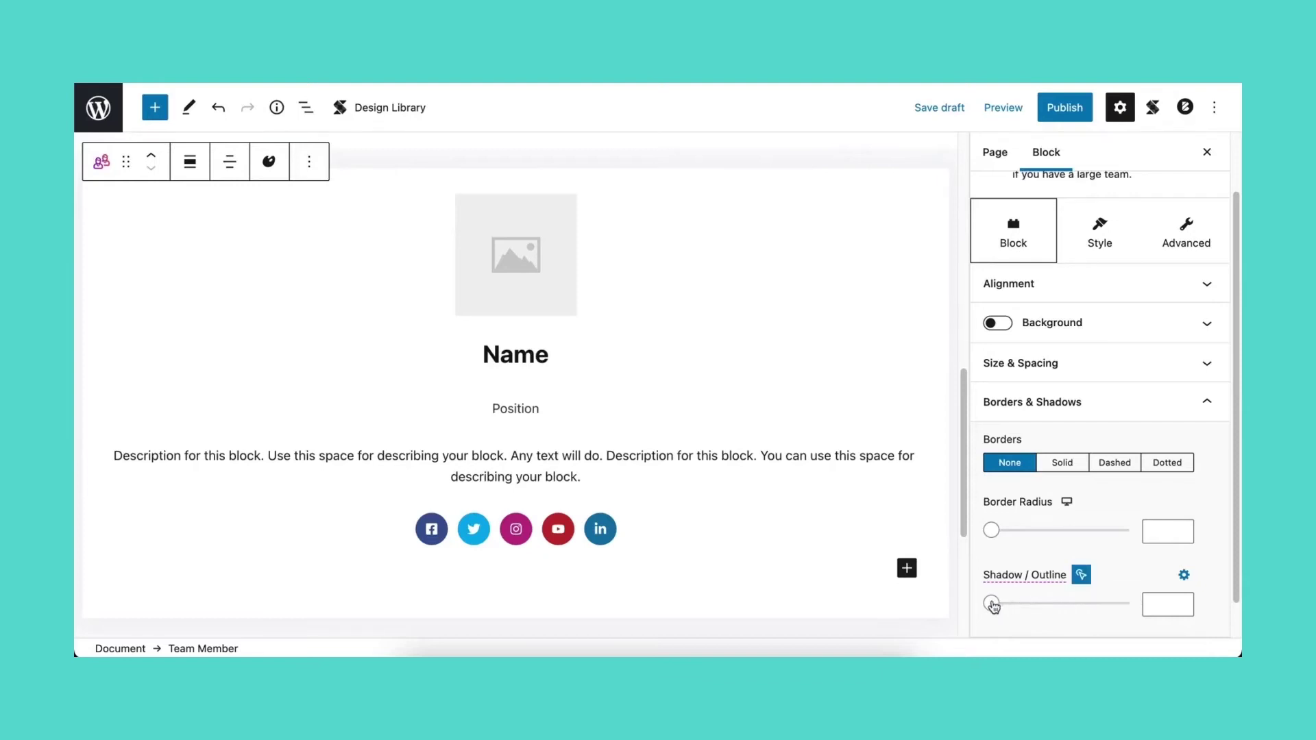
pyautogui.moveTo(992, 604); pyautogui.dragTo(1006, 604)
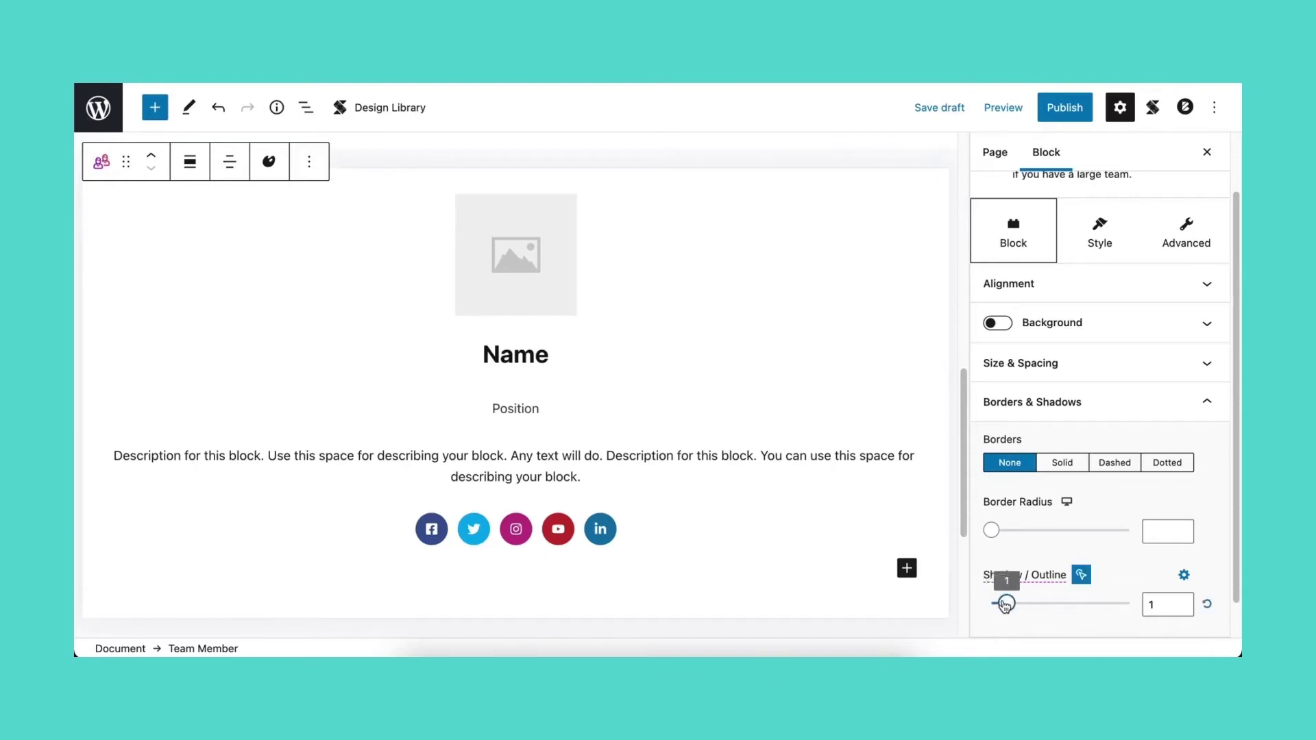
pyautogui.click(1147, 604)
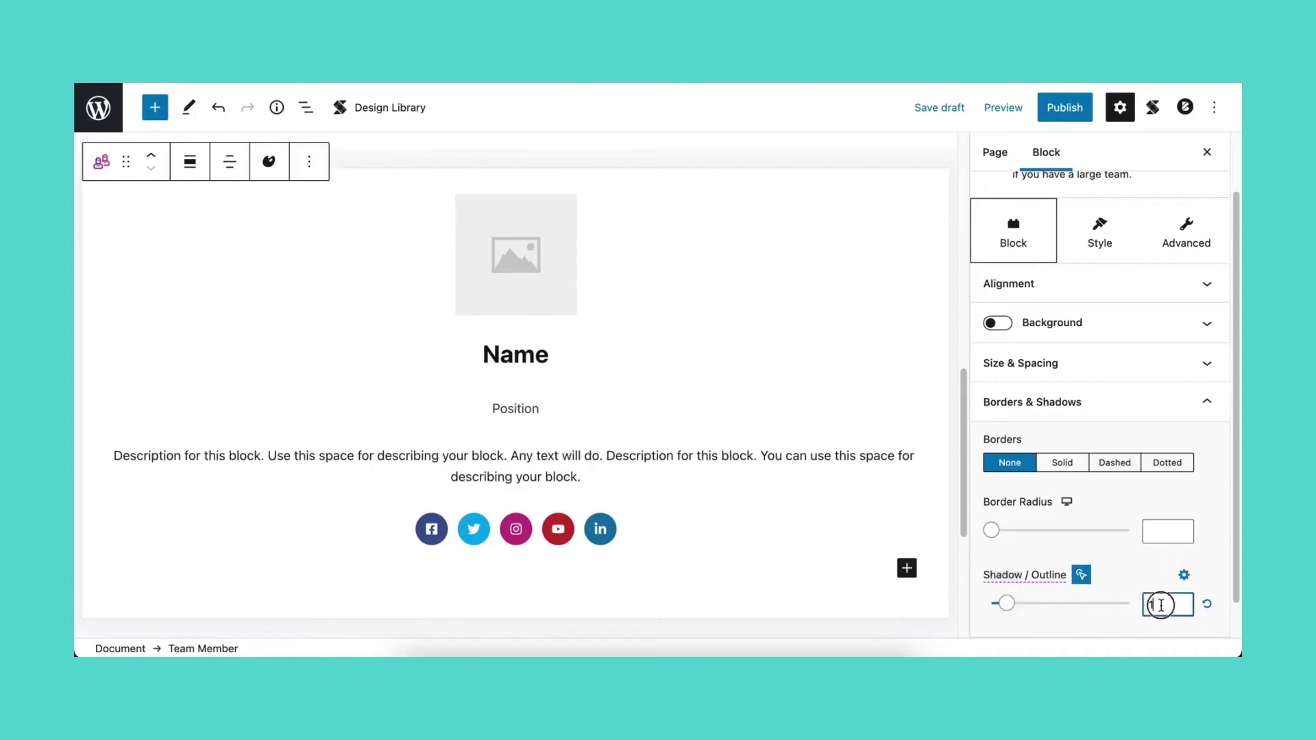
pyautogui.doubleClick(1140, 605)
pyautogui.write('5')
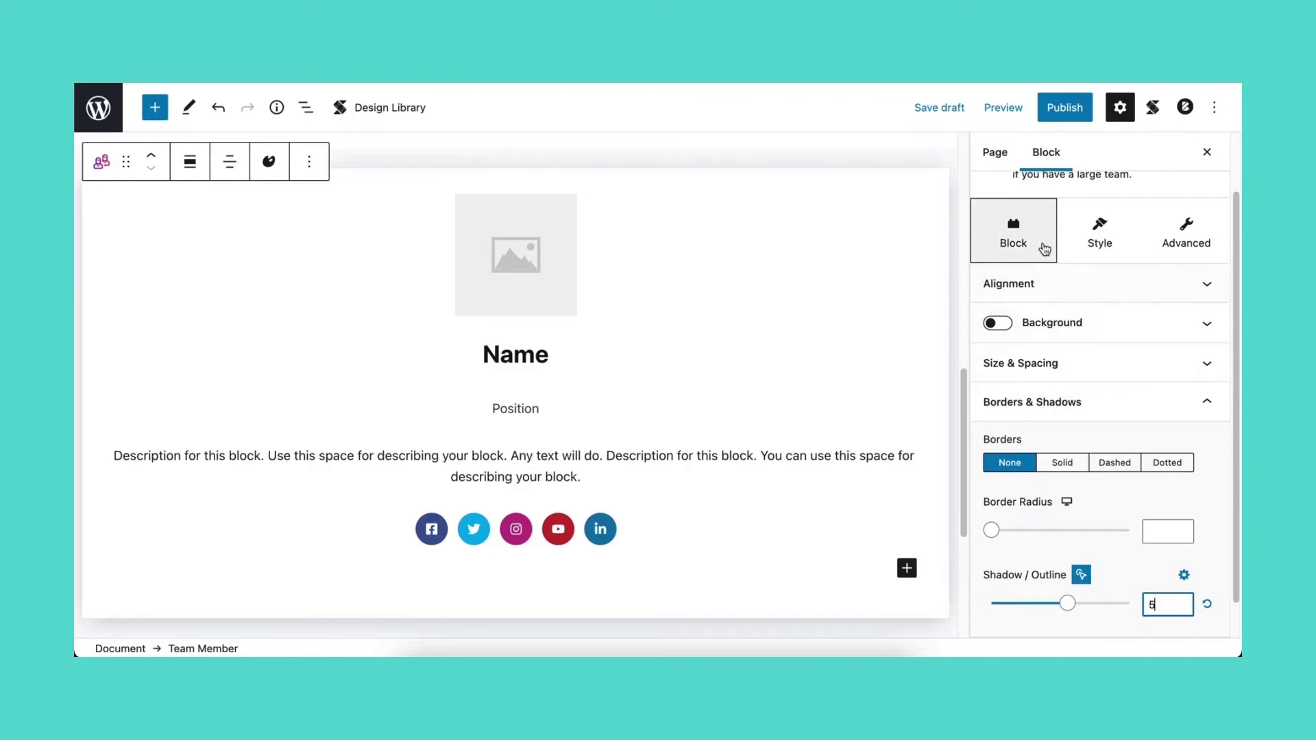
pyautogui.click(1017, 116)
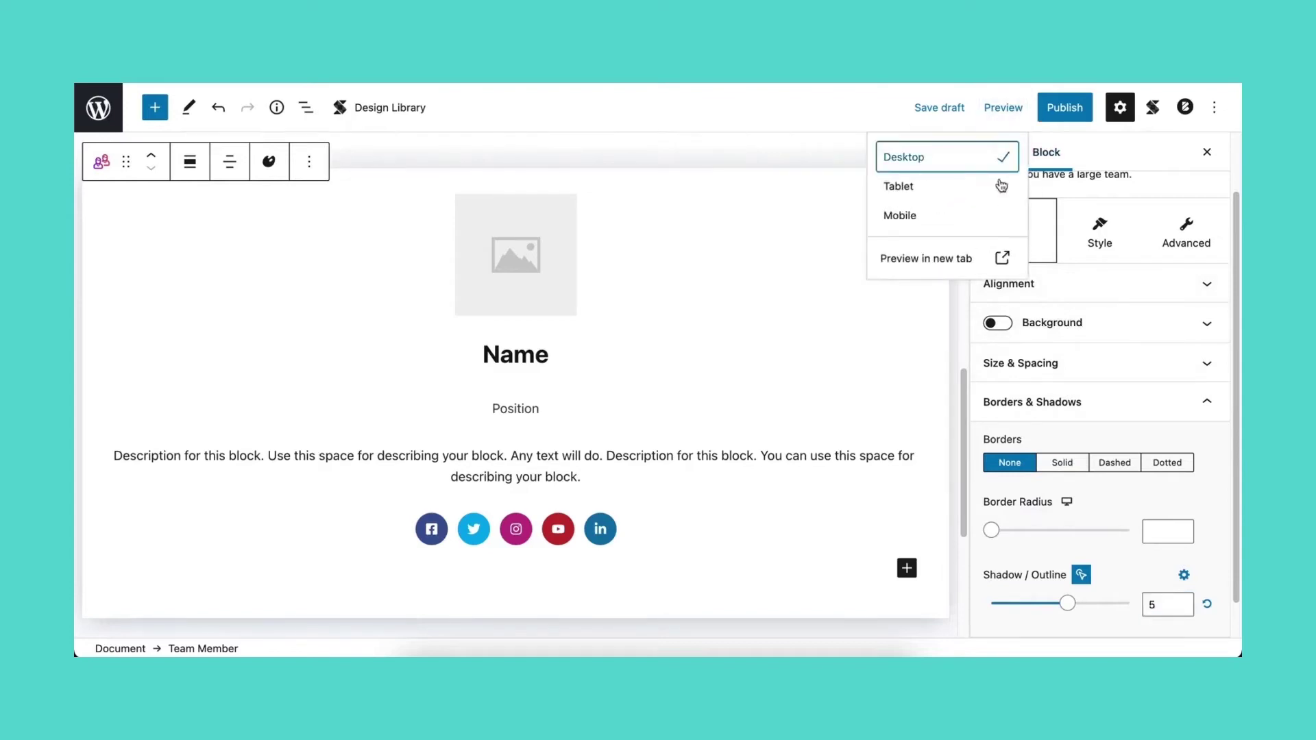
pyautogui.click(987, 263)
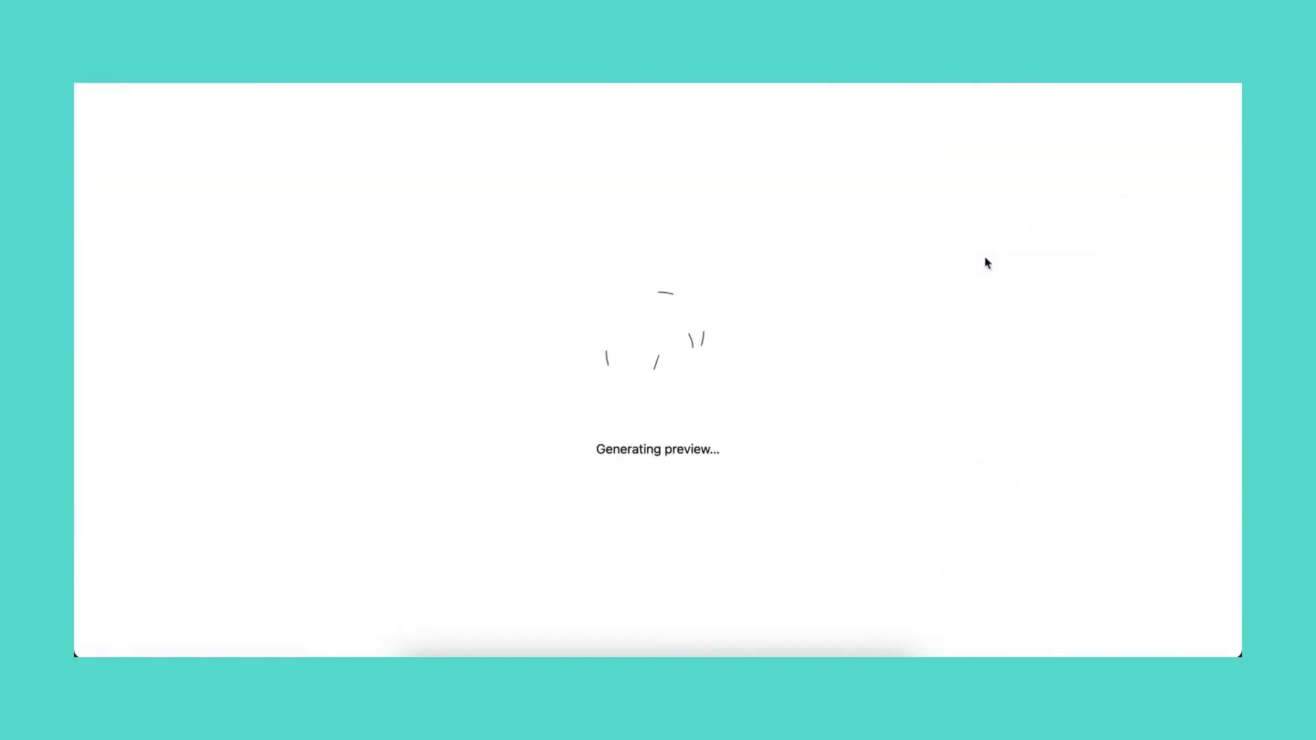
pyautogui.scroll(-10, 985, 261)
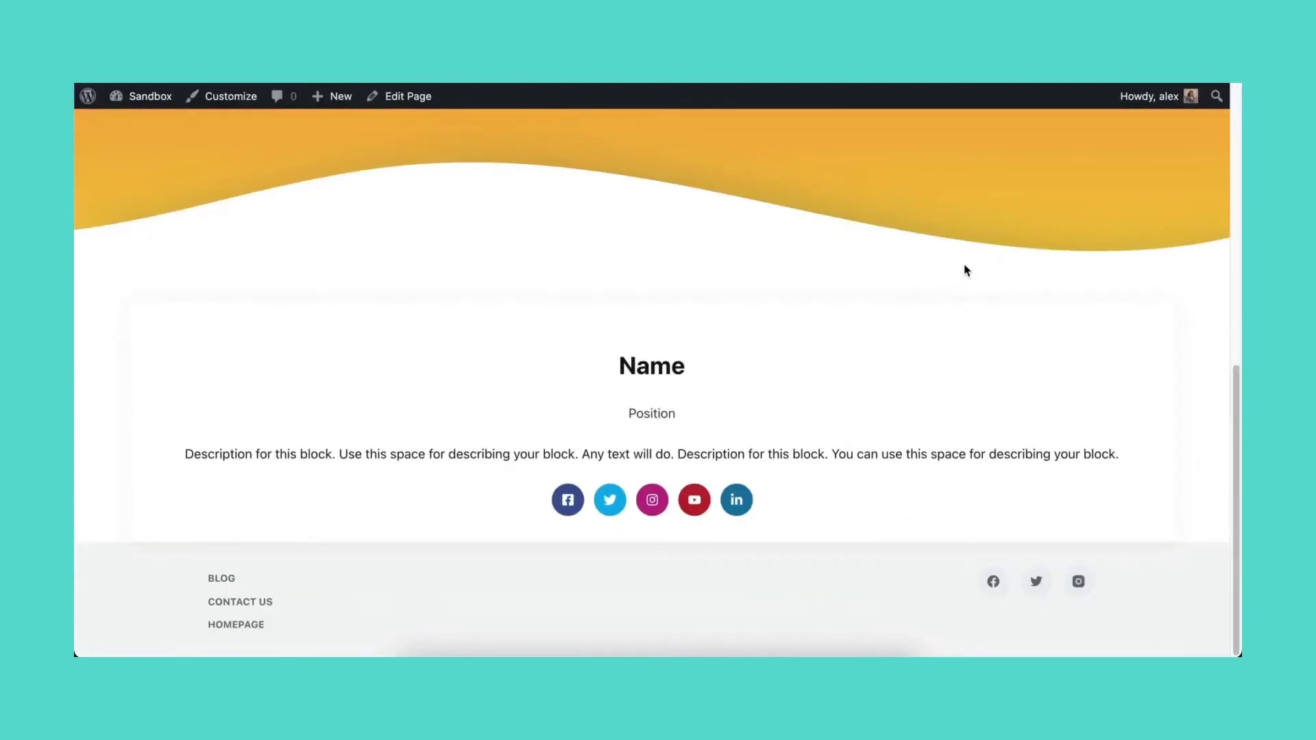
pyautogui.hotkey('ctrl', 'w')
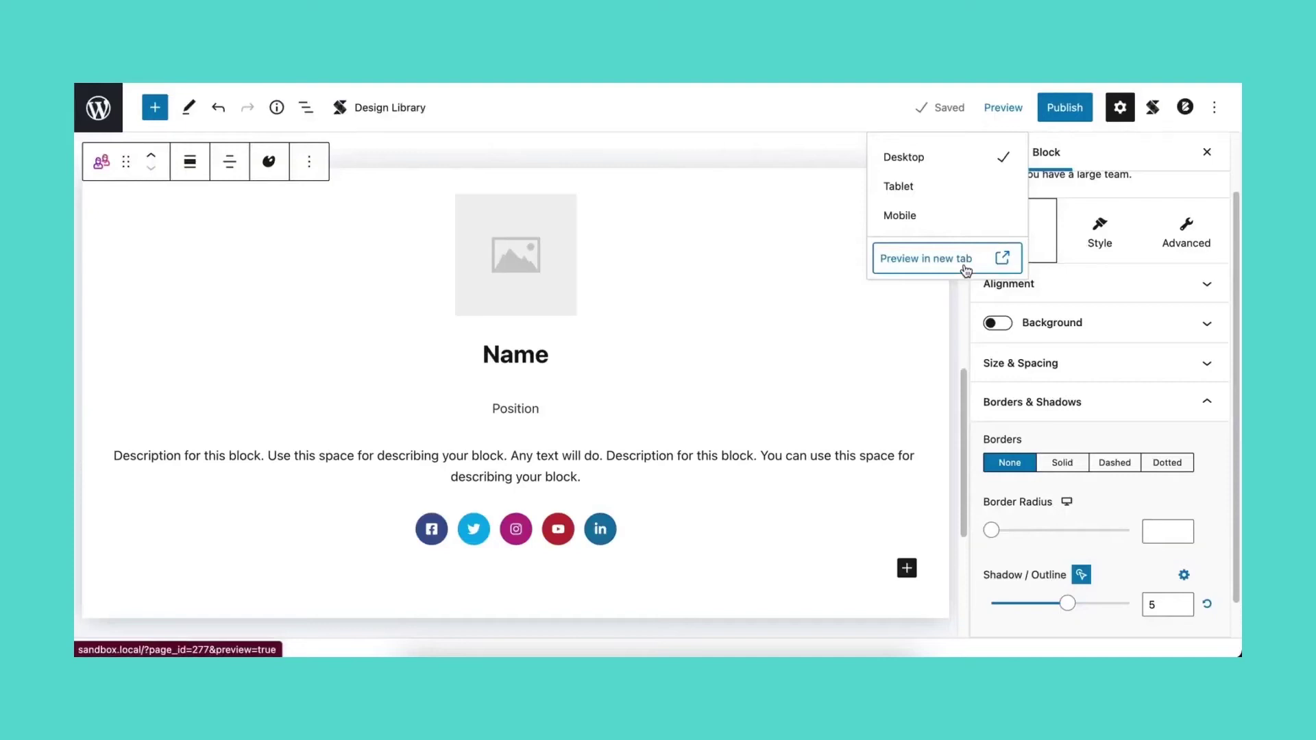
# Insert the laughing woman's photo, the first in the Media Library, into the Team Member card
pyautogui.click(532, 284)
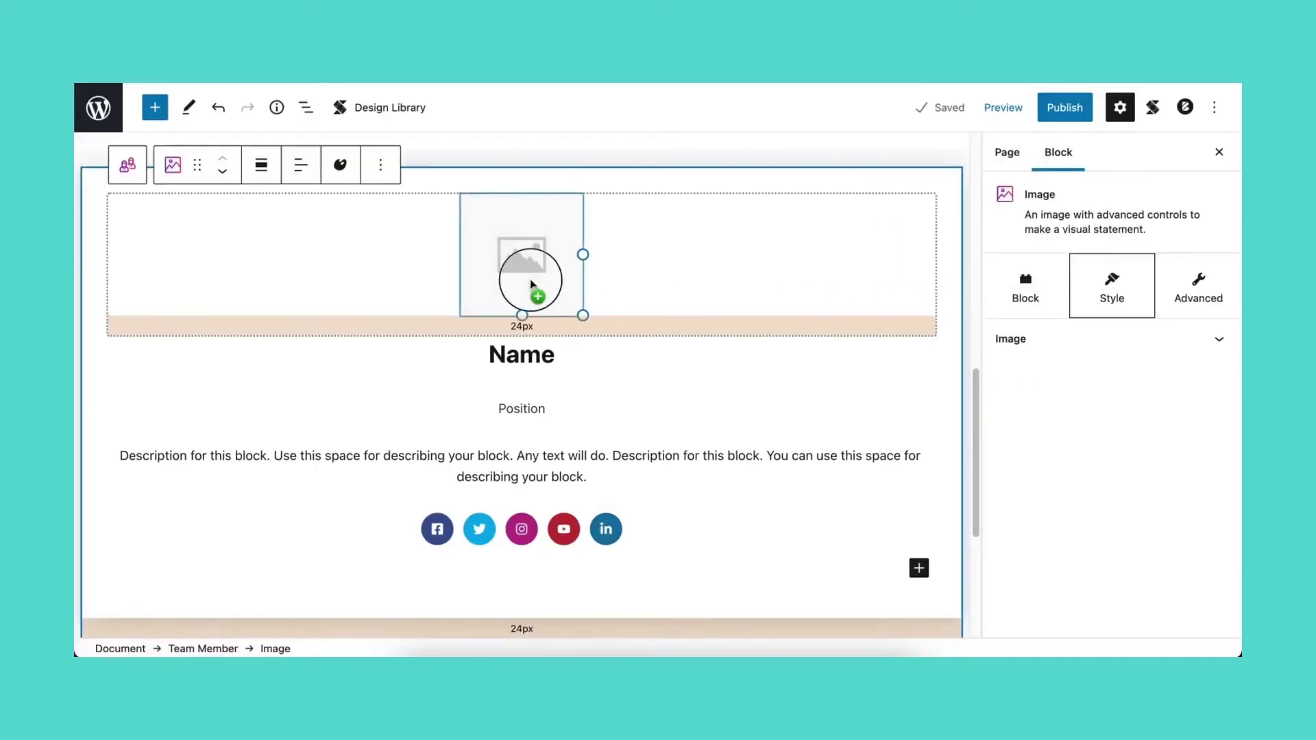
pyautogui.click(204, 304)
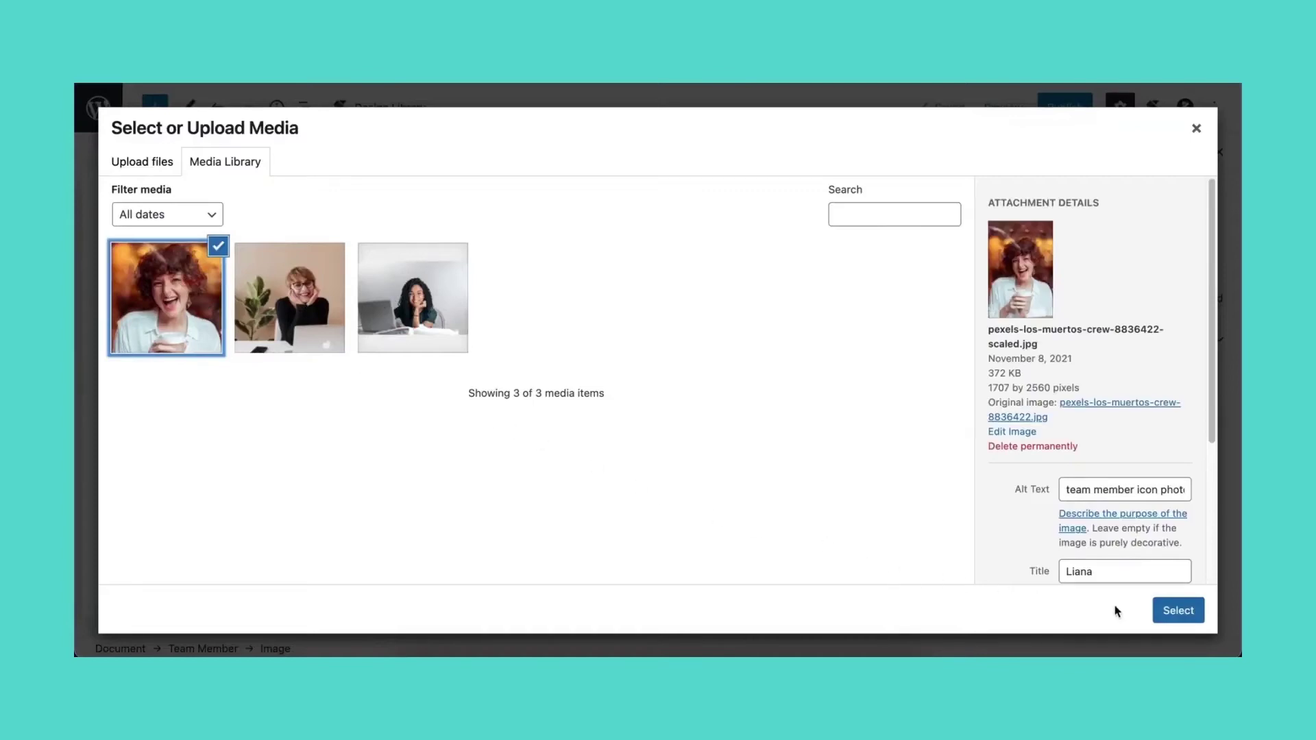
pyautogui.click(1173, 611)
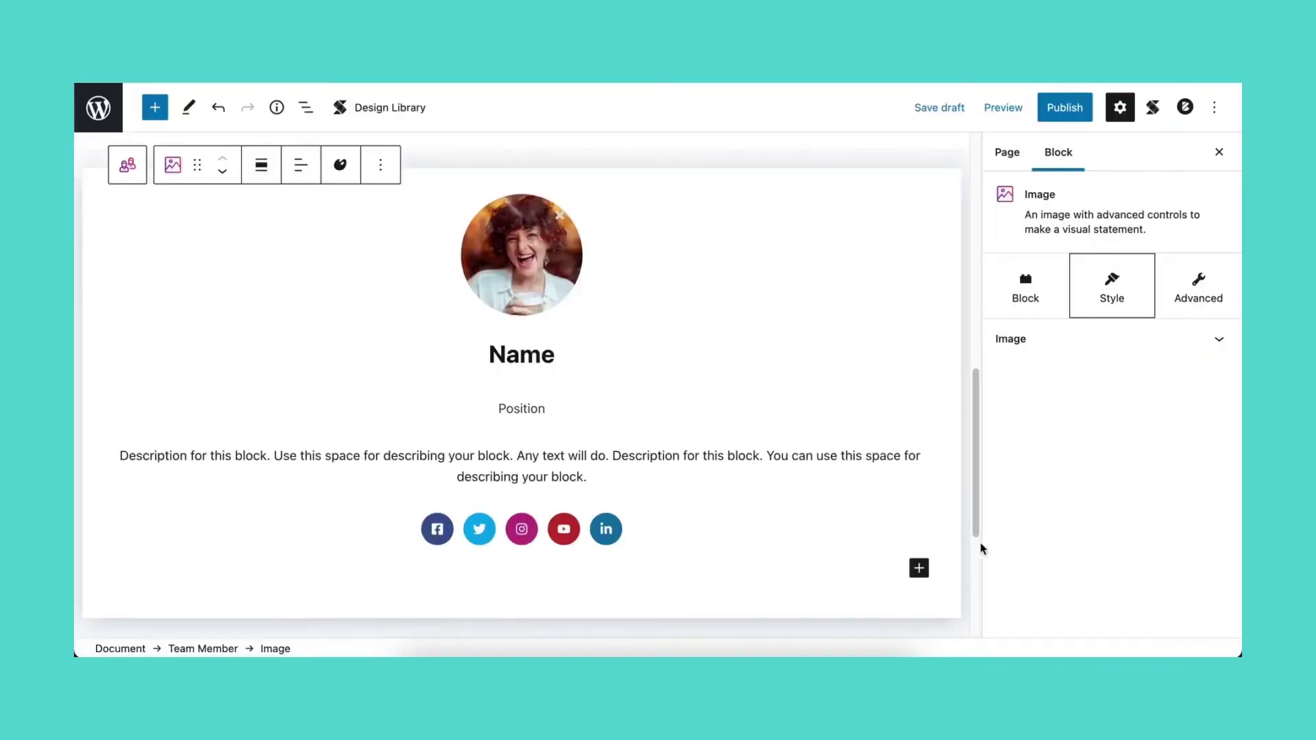
# Replace the 'Name' heading with the team member's first name
pyautogui.click(598, 358)
pyautogui.moveTo(598, 358); pyautogui.dragTo(478, 358)
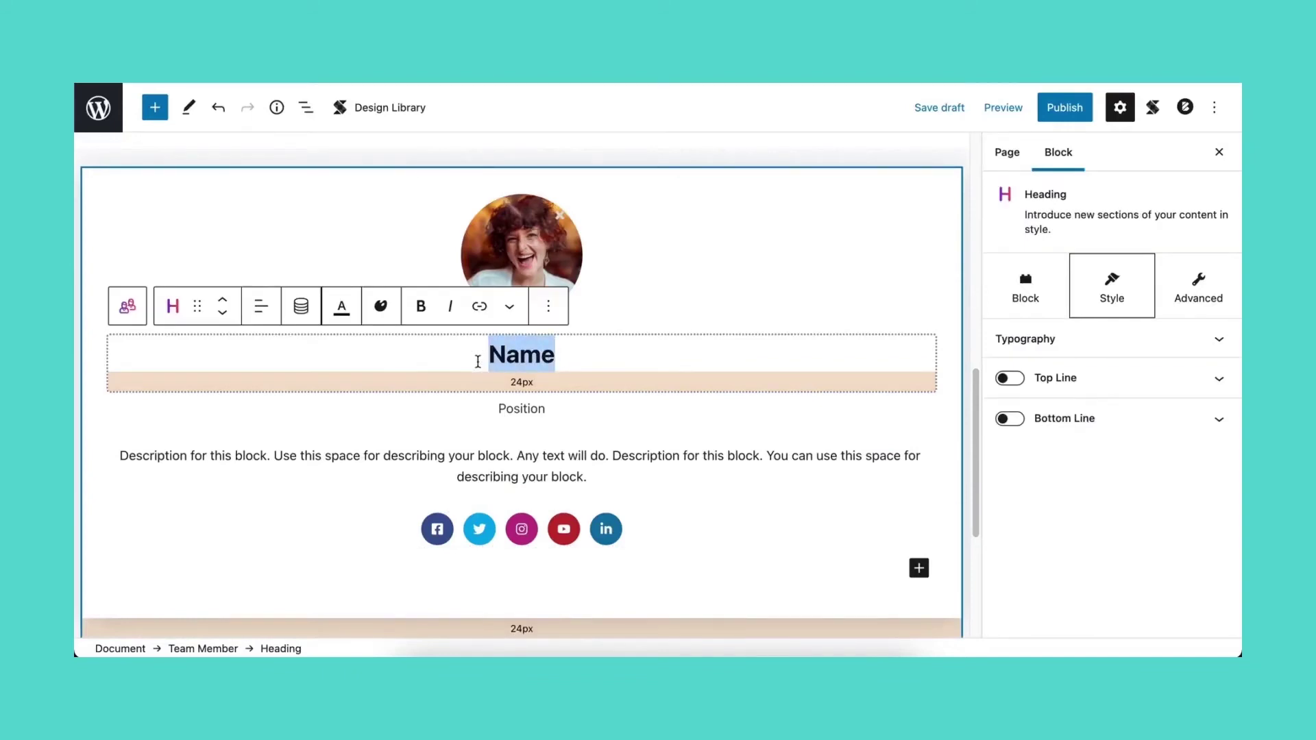
pyautogui.write('Liana')
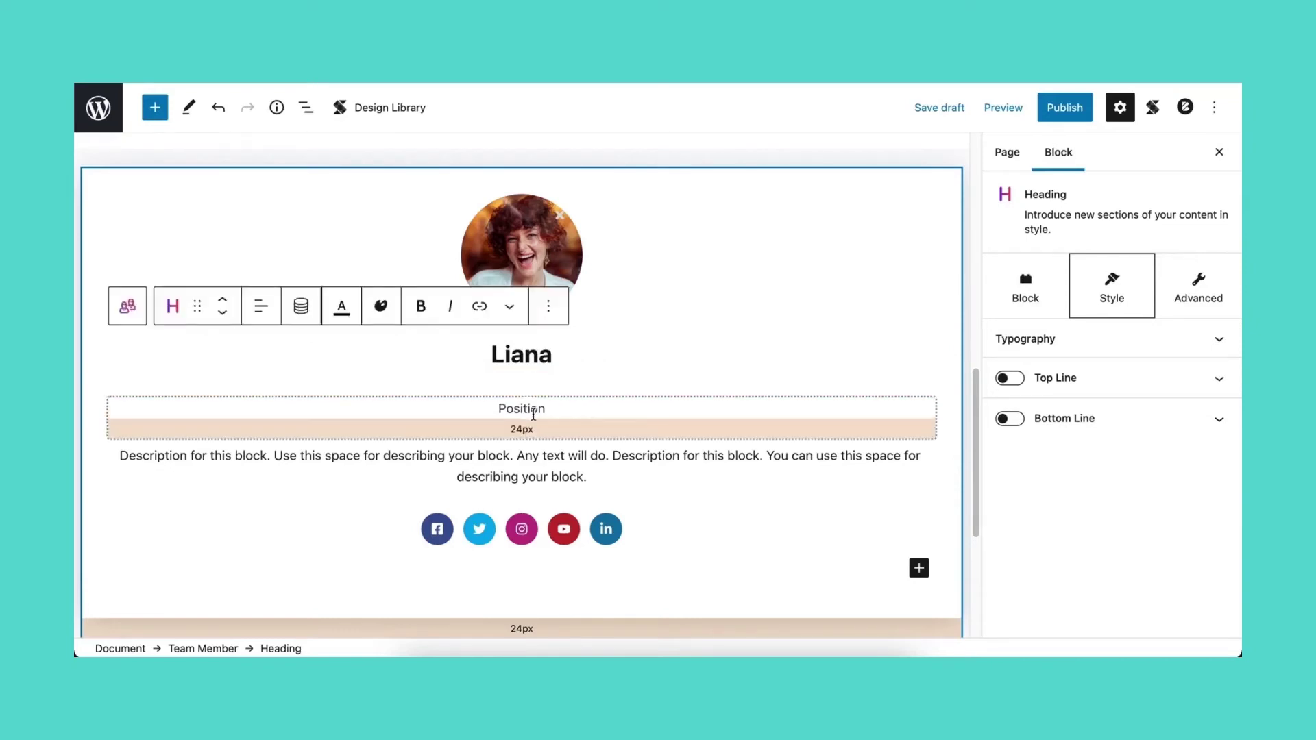
# Give the Position subtitle an Uppercase text transform in its typography settings
pyautogui.click(577, 410)
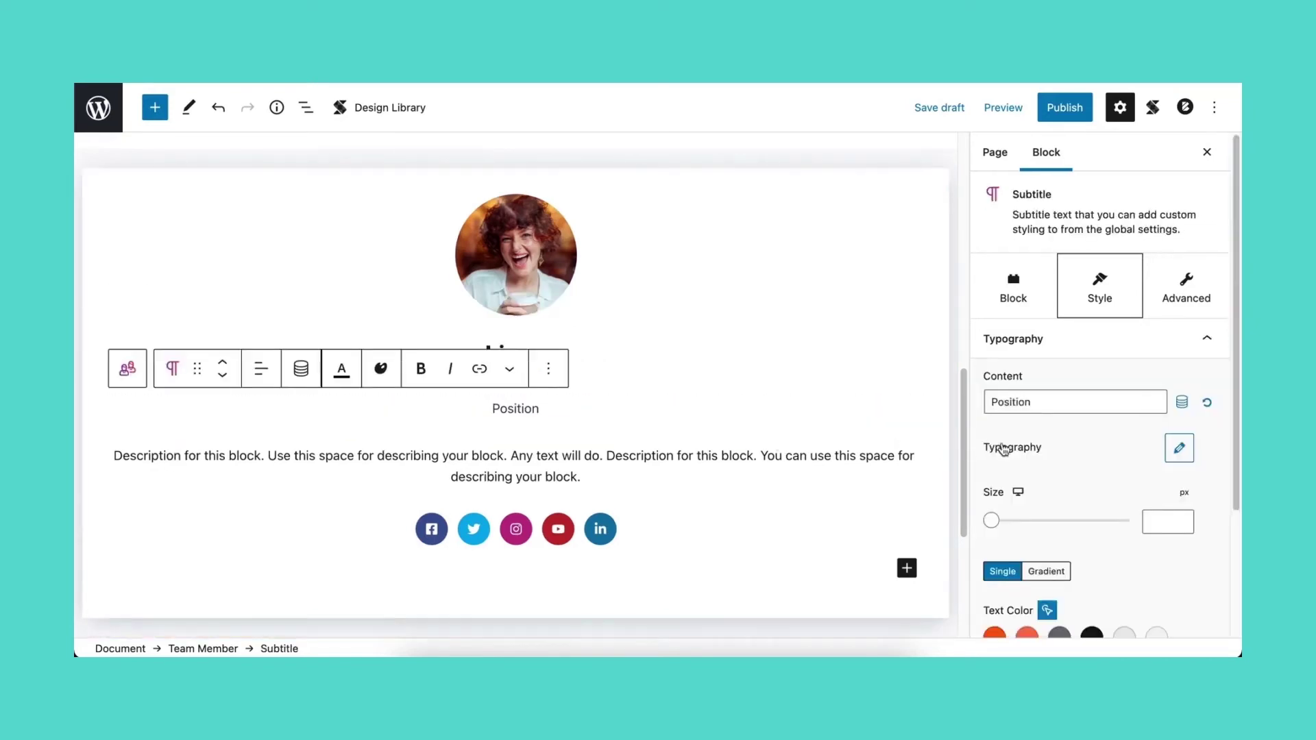
pyautogui.click(1179, 450)
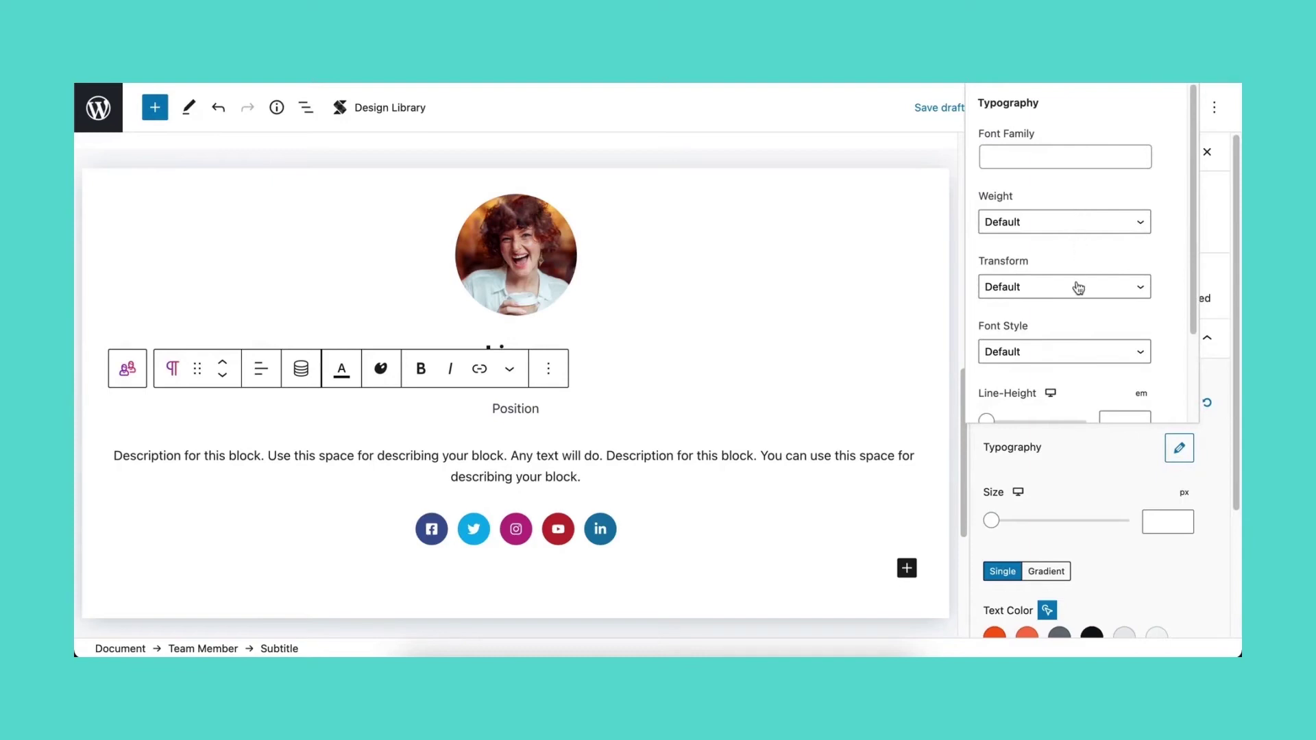
pyautogui.scroll(-3, 1077, 353)
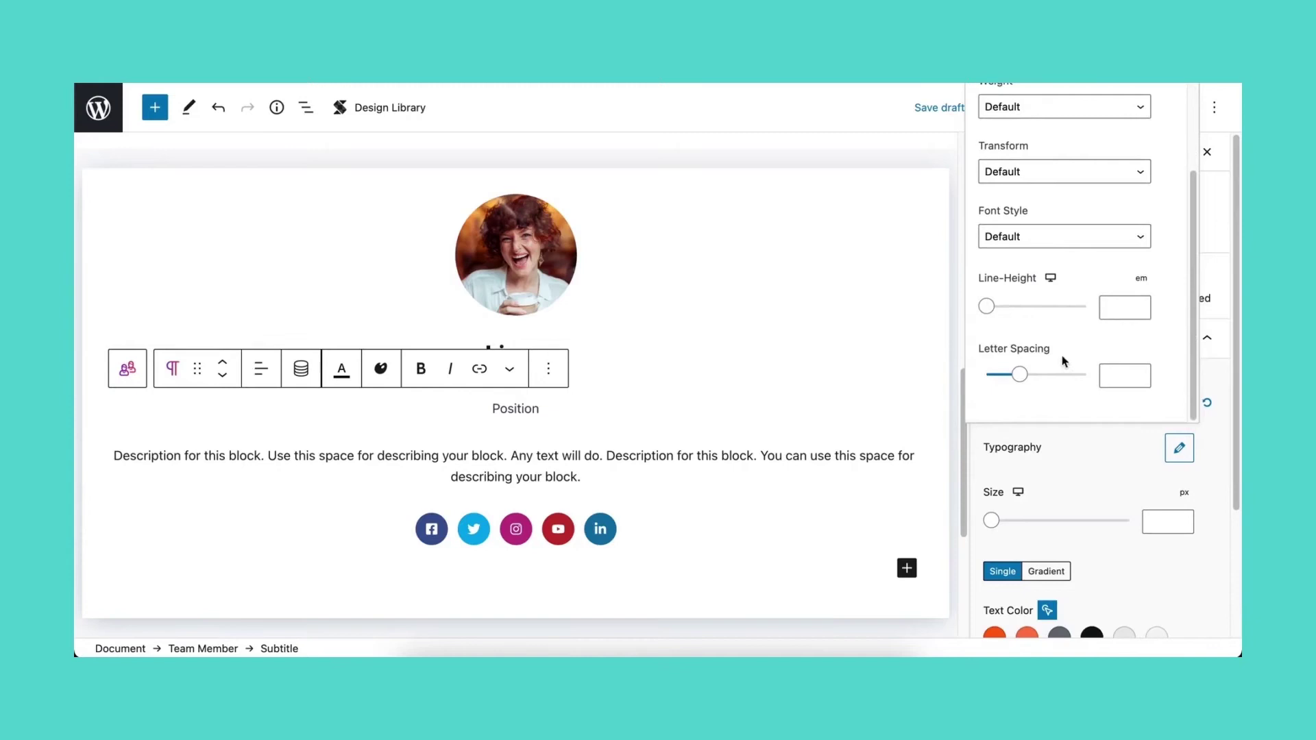
pyautogui.click(1059, 179)
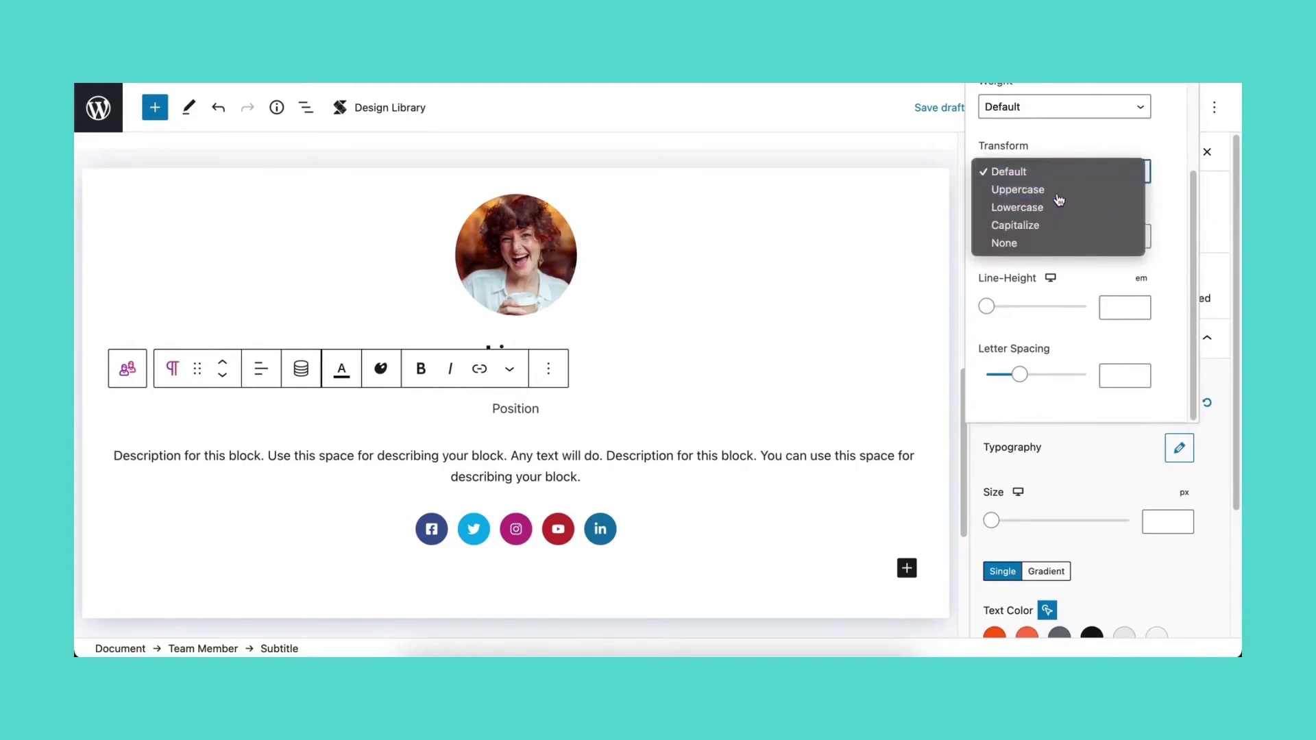
pyautogui.click(1060, 190)
pyautogui.click(1118, 374)
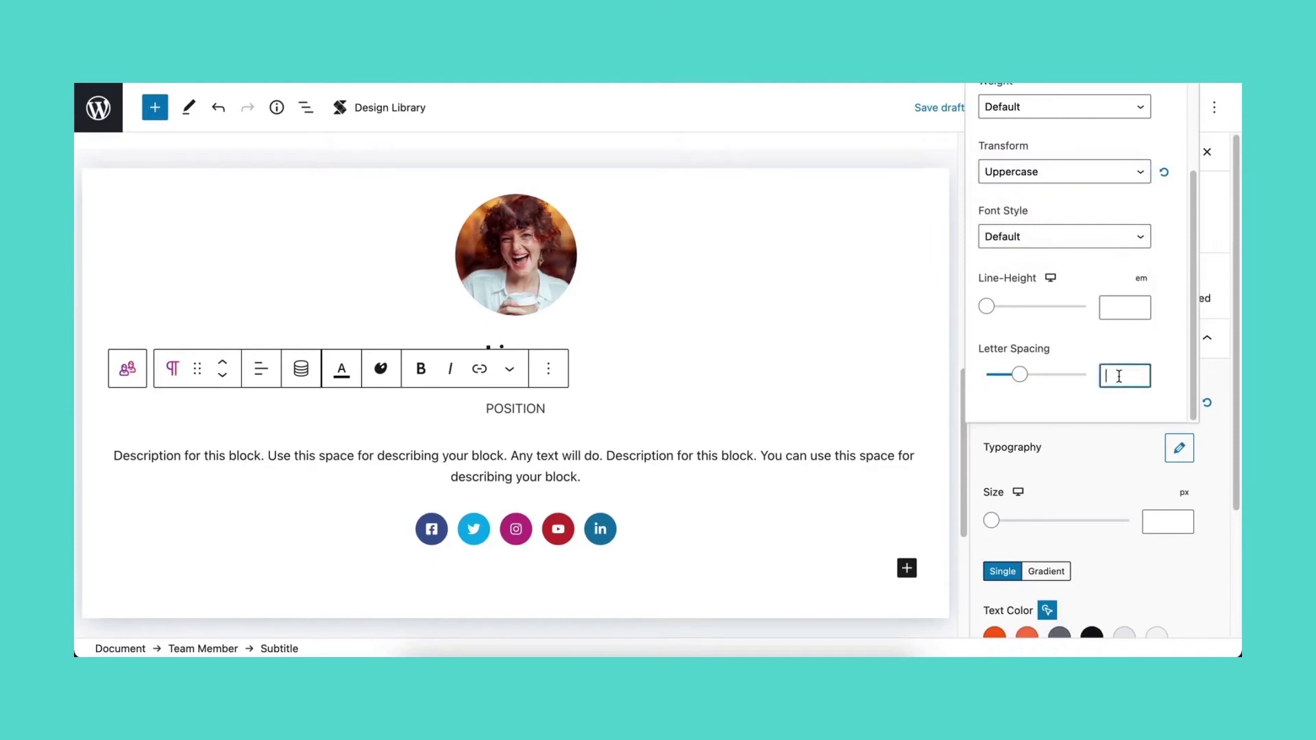
# Apply letter spacing 3, retitle the subtitle 'Chief Executive Officer', and paste Lorem ipsum description text
pyautogui.write('3')
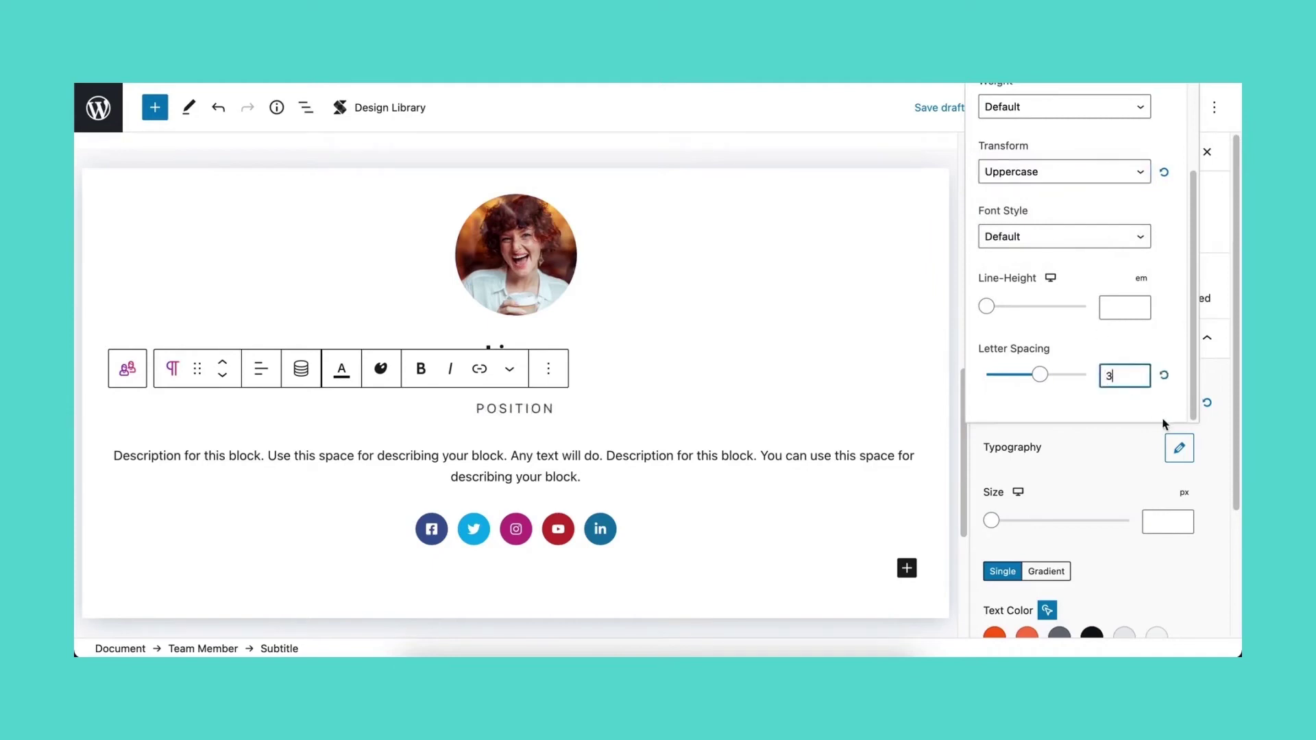
pyautogui.click(1180, 448)
pyautogui.click(1087, 404)
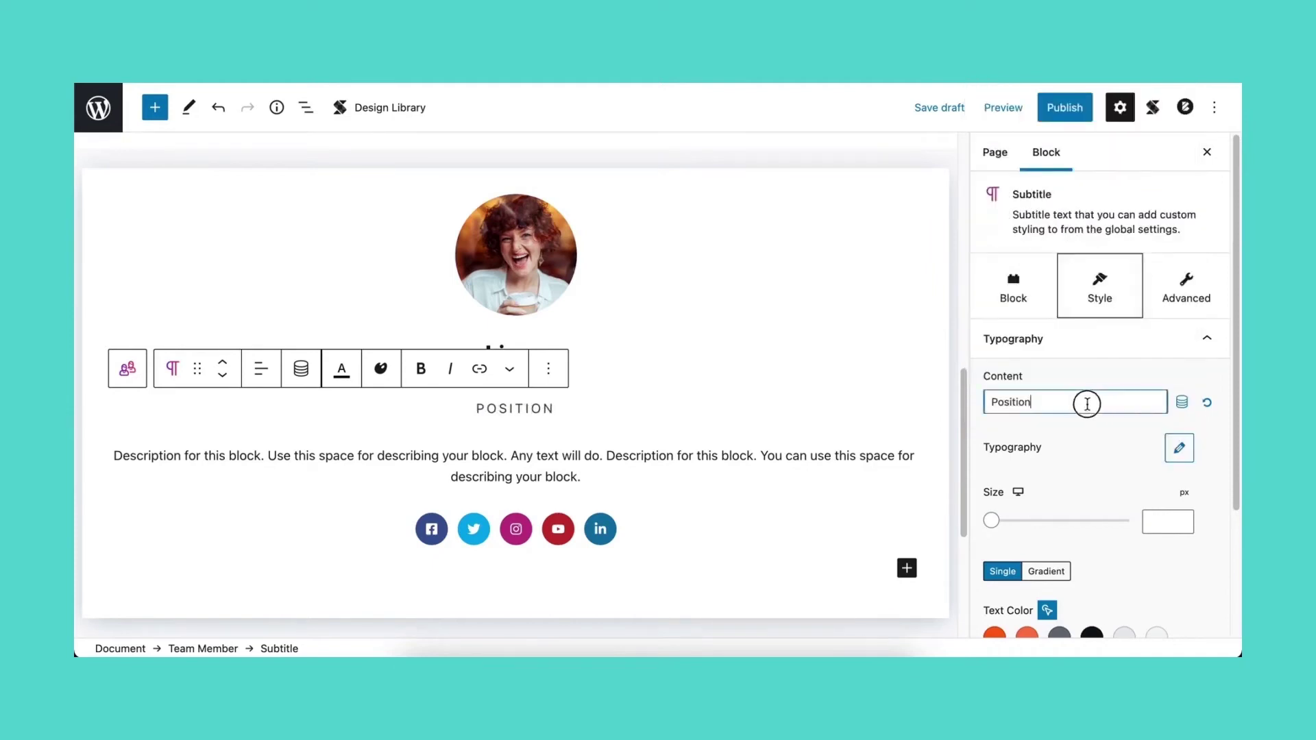
pyautogui.moveTo(1087, 404); pyautogui.dragTo(992, 399)
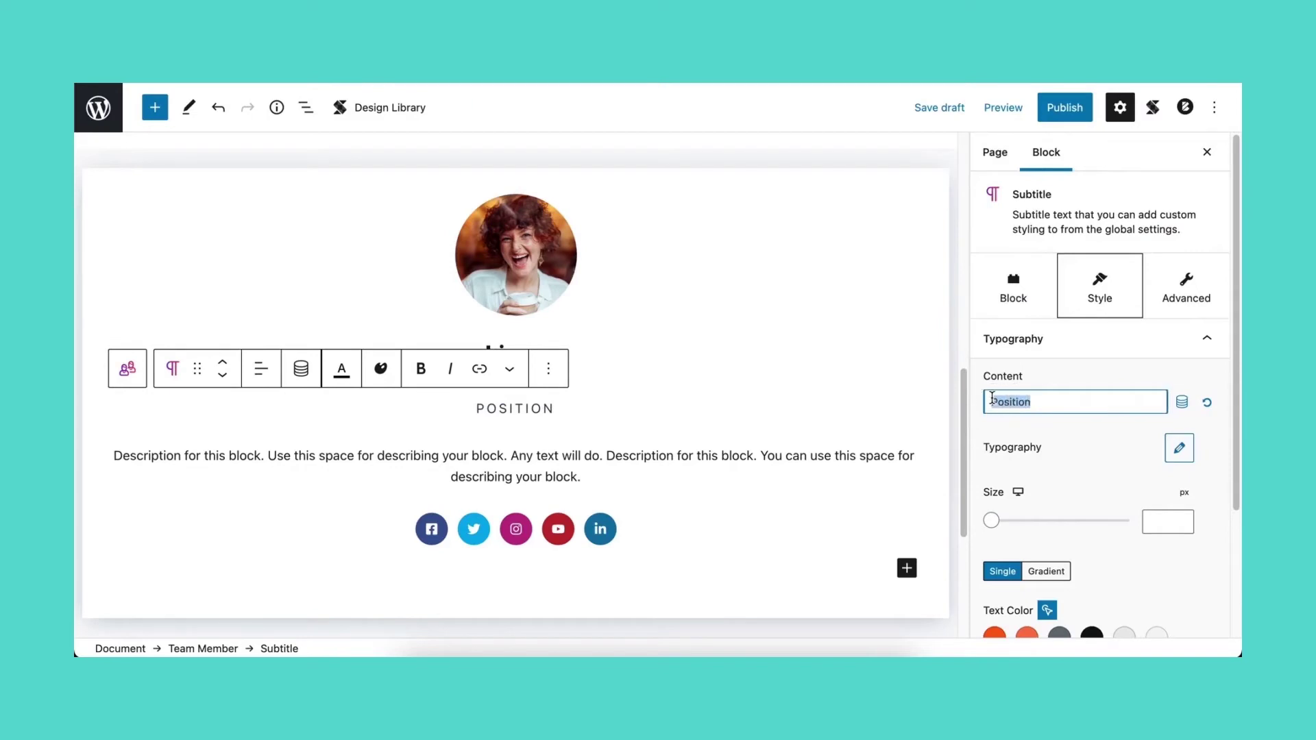
pyautogui.write('Chief Ex')
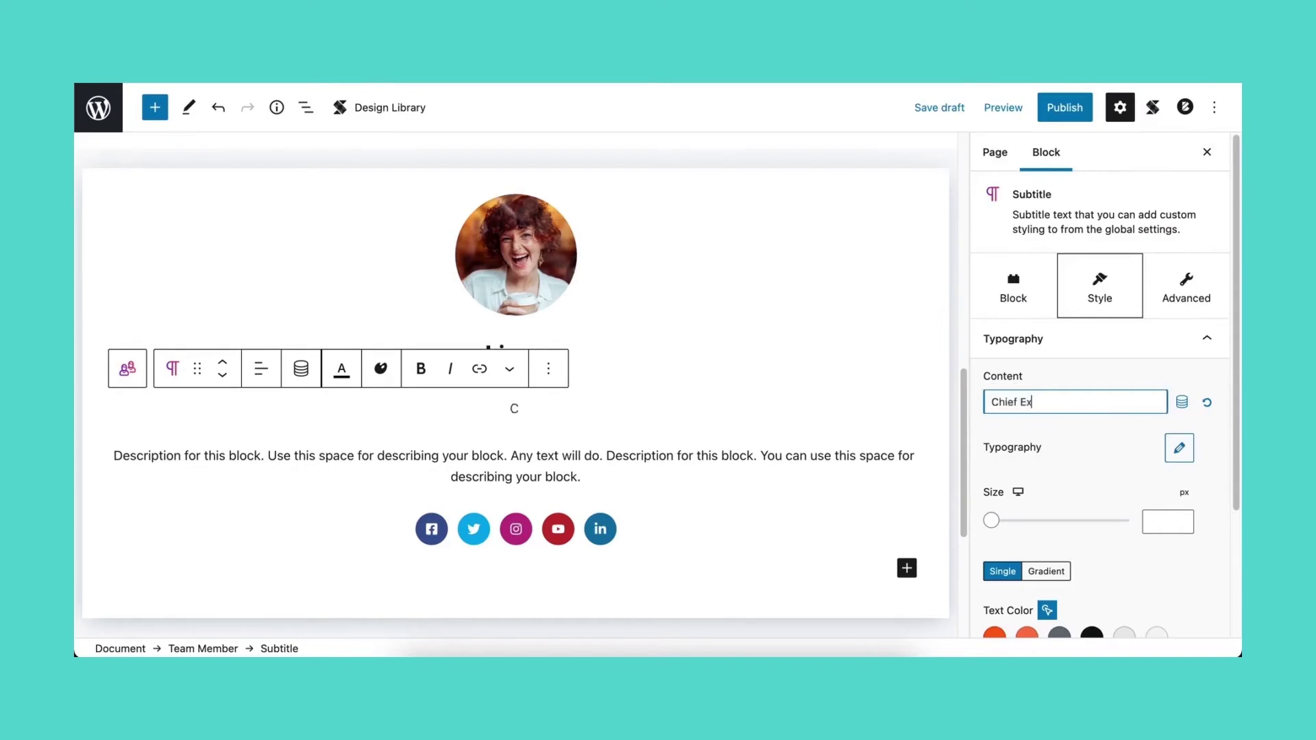
pyautogui.write('ecutive Officer')
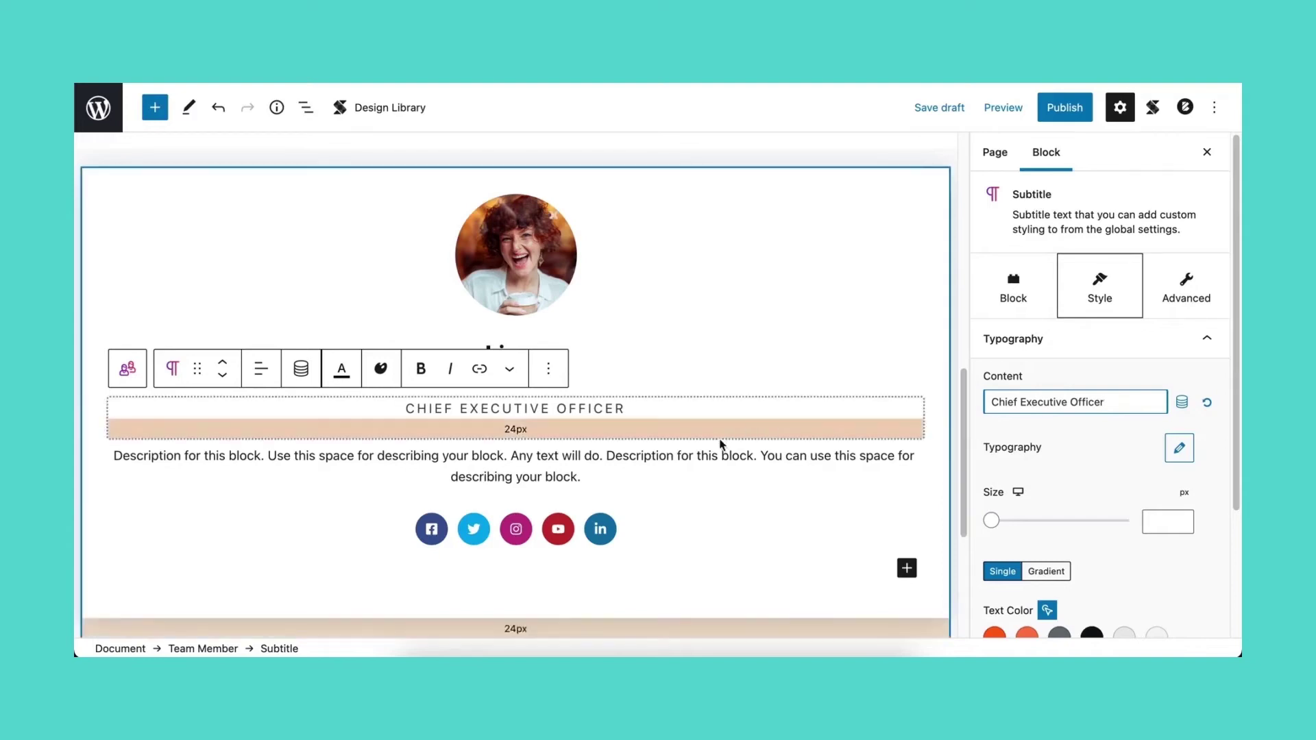
pyautogui.tripleClick(620, 469)
pyautogui.write('Proin libero nunc consequat interdum varius sit amet mattis. Arcu non sodales neque sodales ut etiam sit amet nisl. Aliquam vestibulum morbi blandit cursus risus at ultrices mi tempus. Id interdum velit laoreet id donec ultrices.')
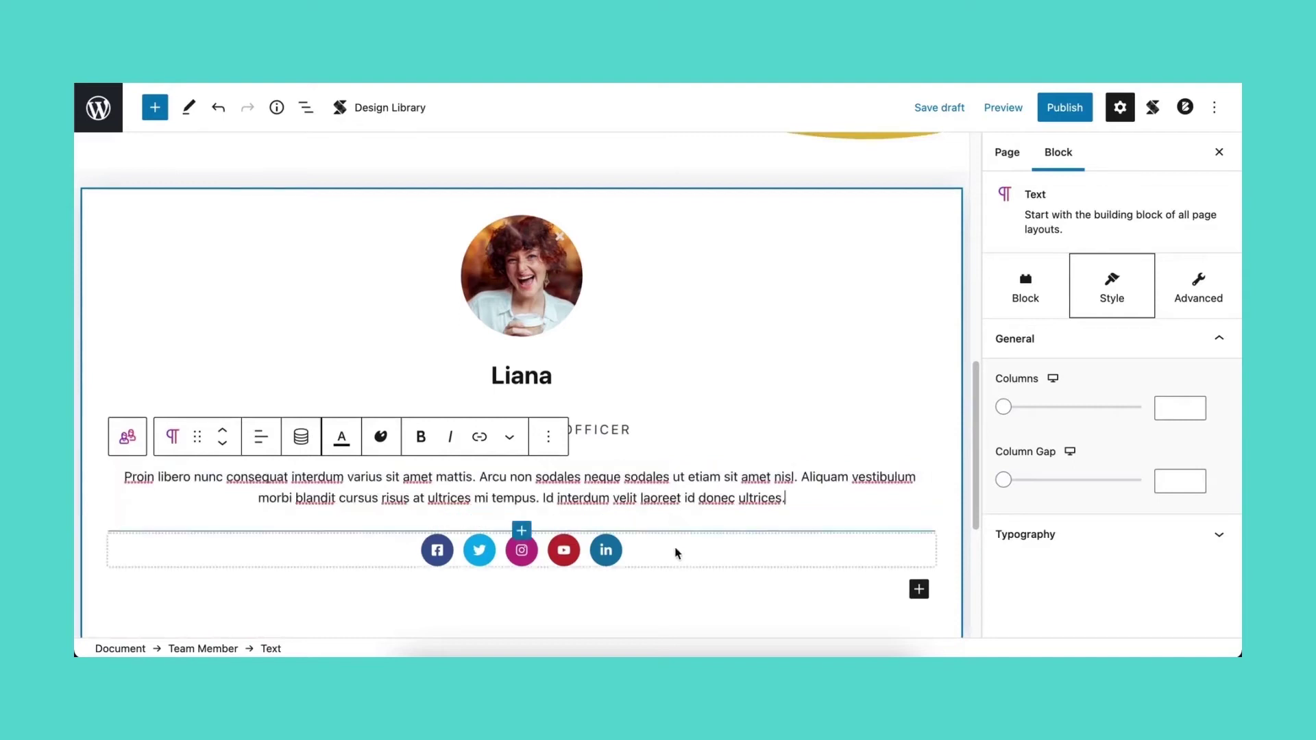
# Make the Facebook icon button dark grey
pyautogui.click(450, 559)
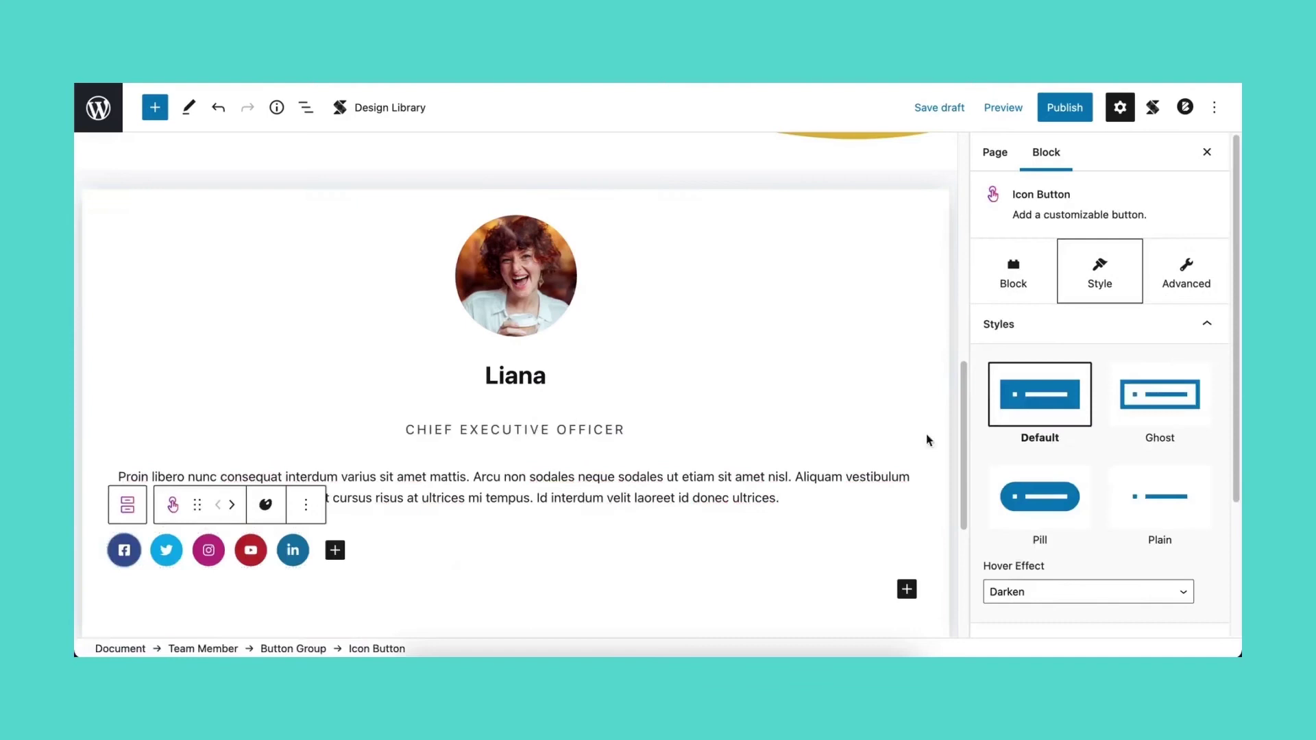
pyautogui.click(1061, 331)
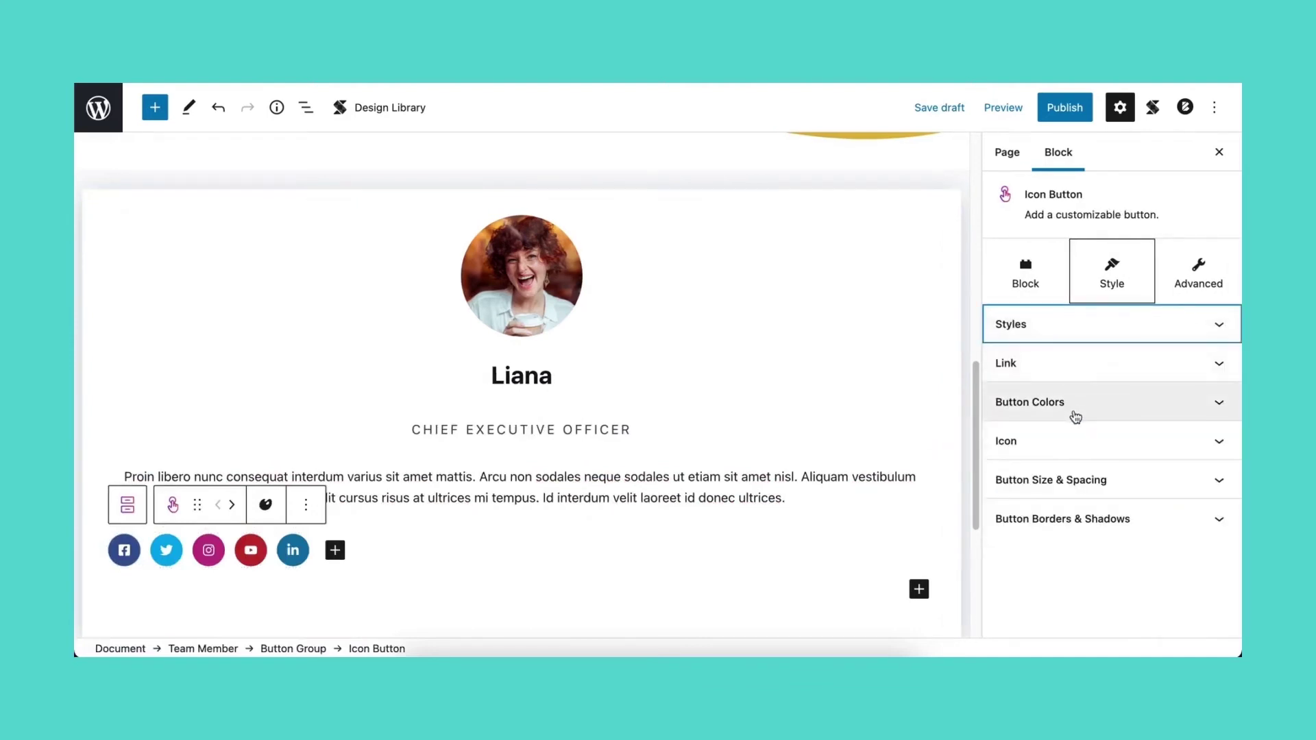
pyautogui.click(1075, 411)
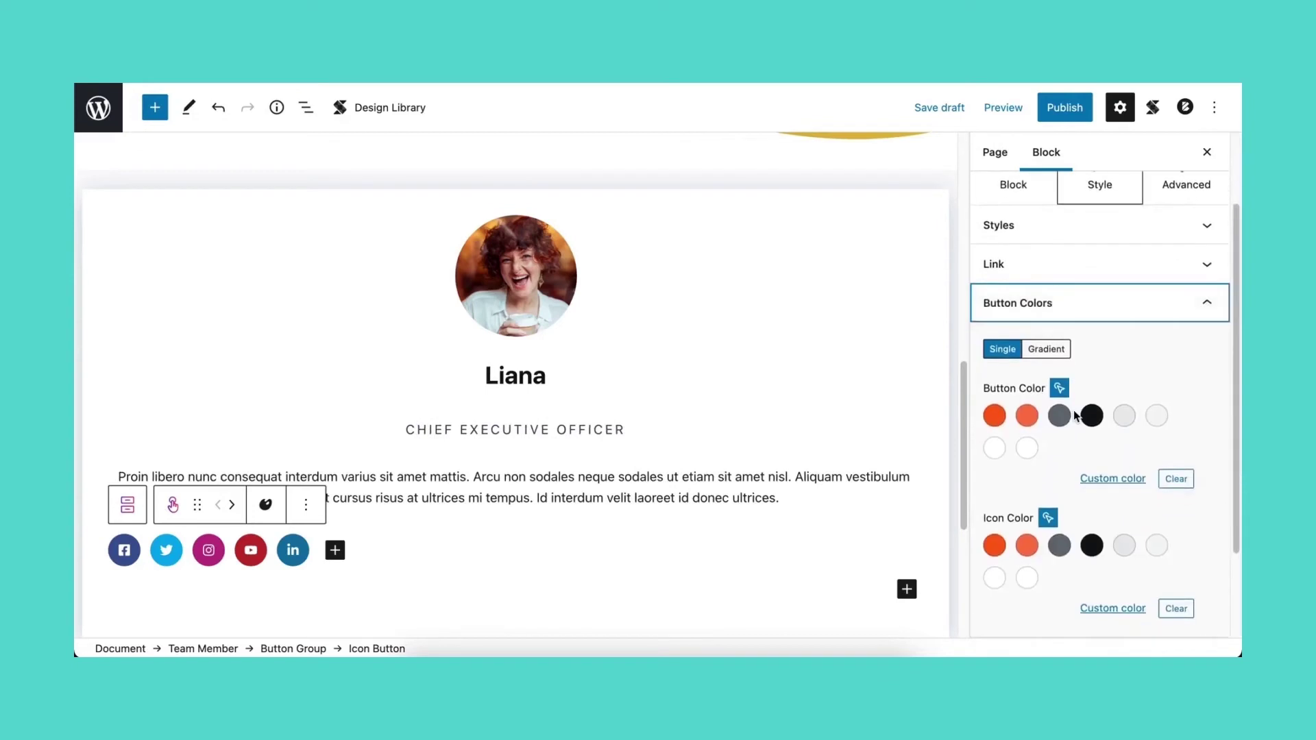
pyautogui.click(1060, 415)
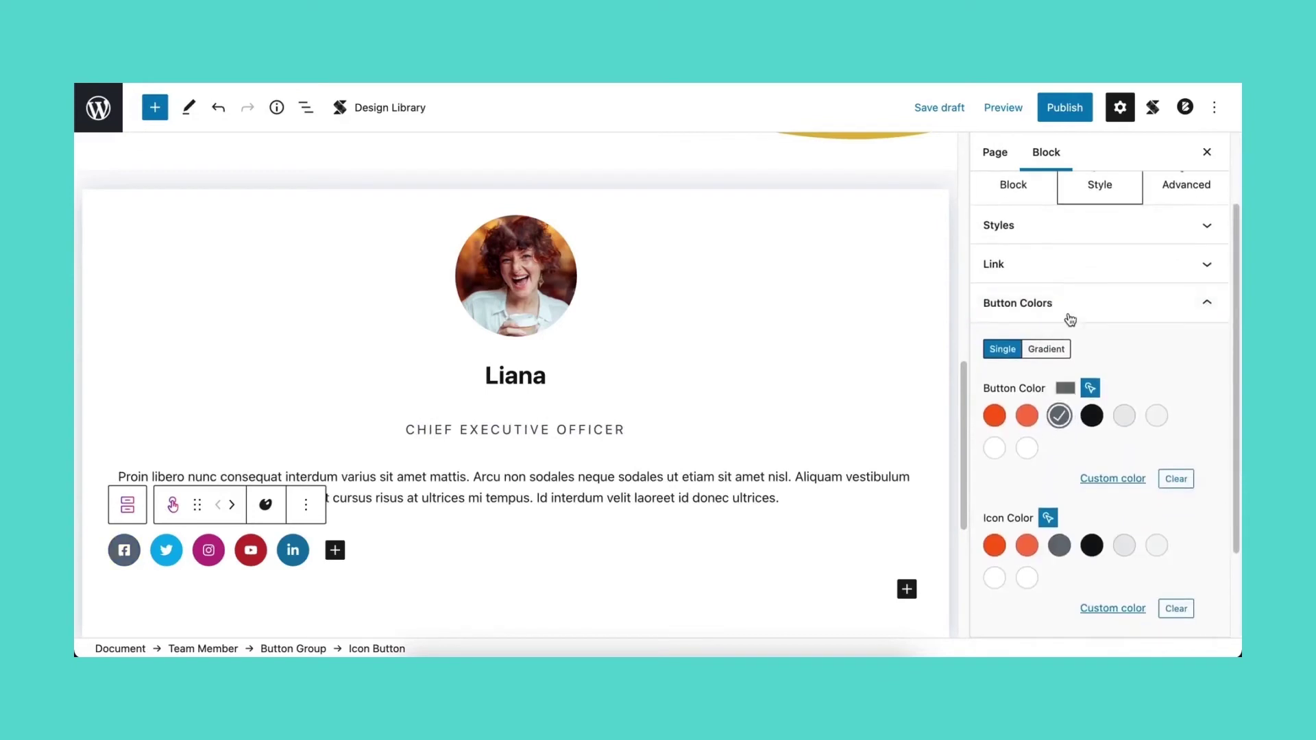
# Link the Facebook icon to the member's Facebook profile URL in a new tab, titled 'Facebook'
pyautogui.click(1071, 267)
pyautogui.click(1054, 430)
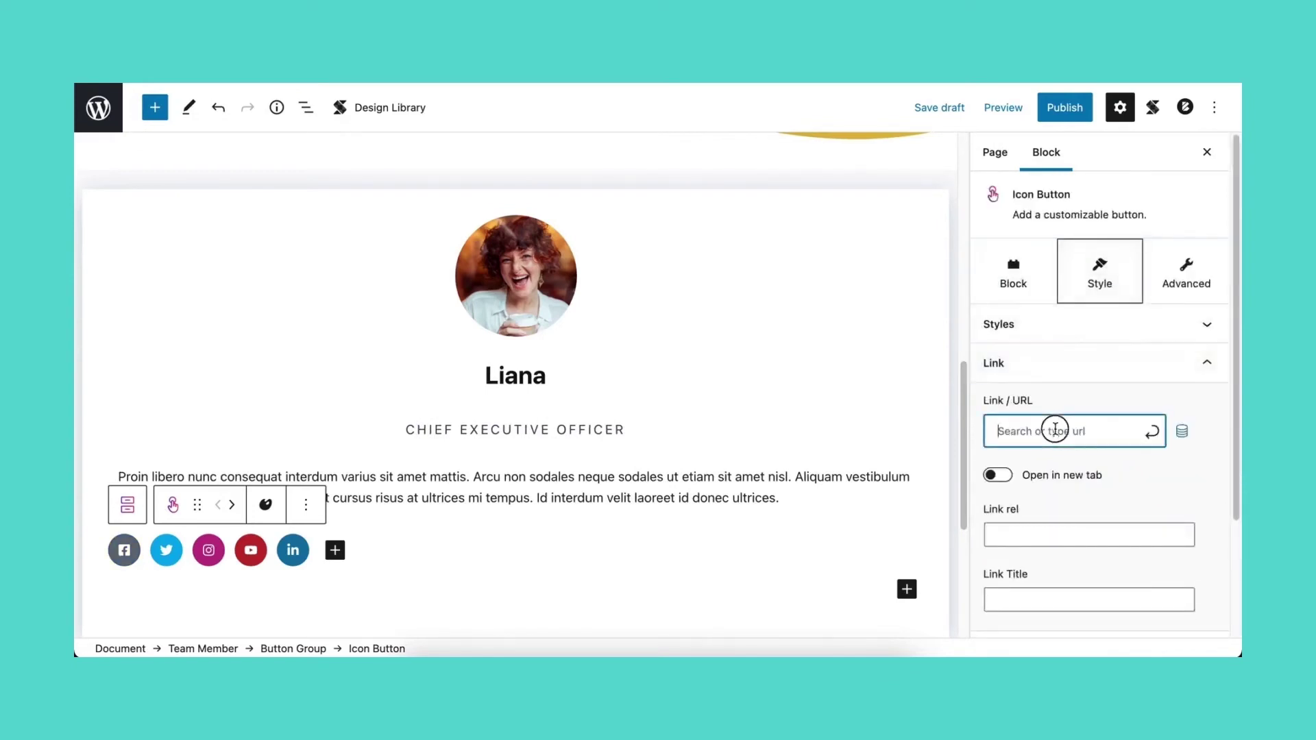
pyautogui.write('https:')
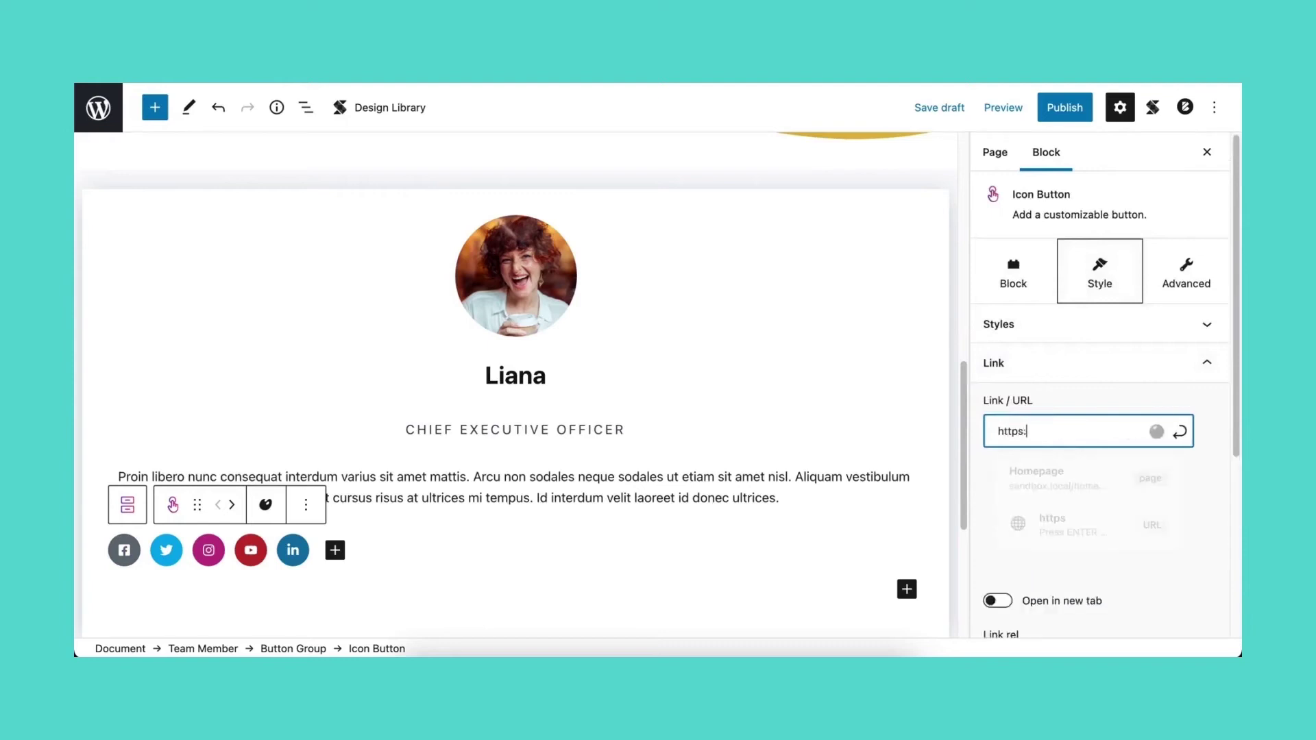
pyautogui.write('//facebook')
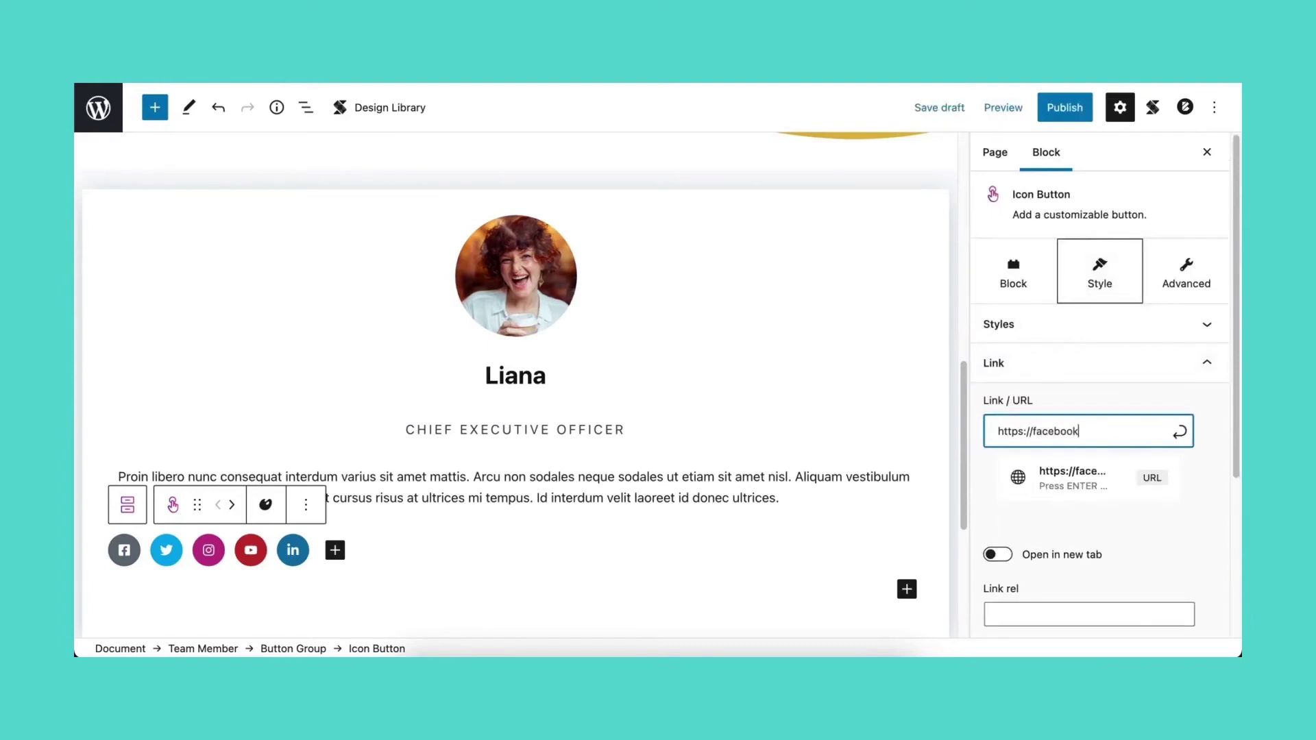
pyautogui.write('.com/liana.sample')
pyautogui.press('Return')
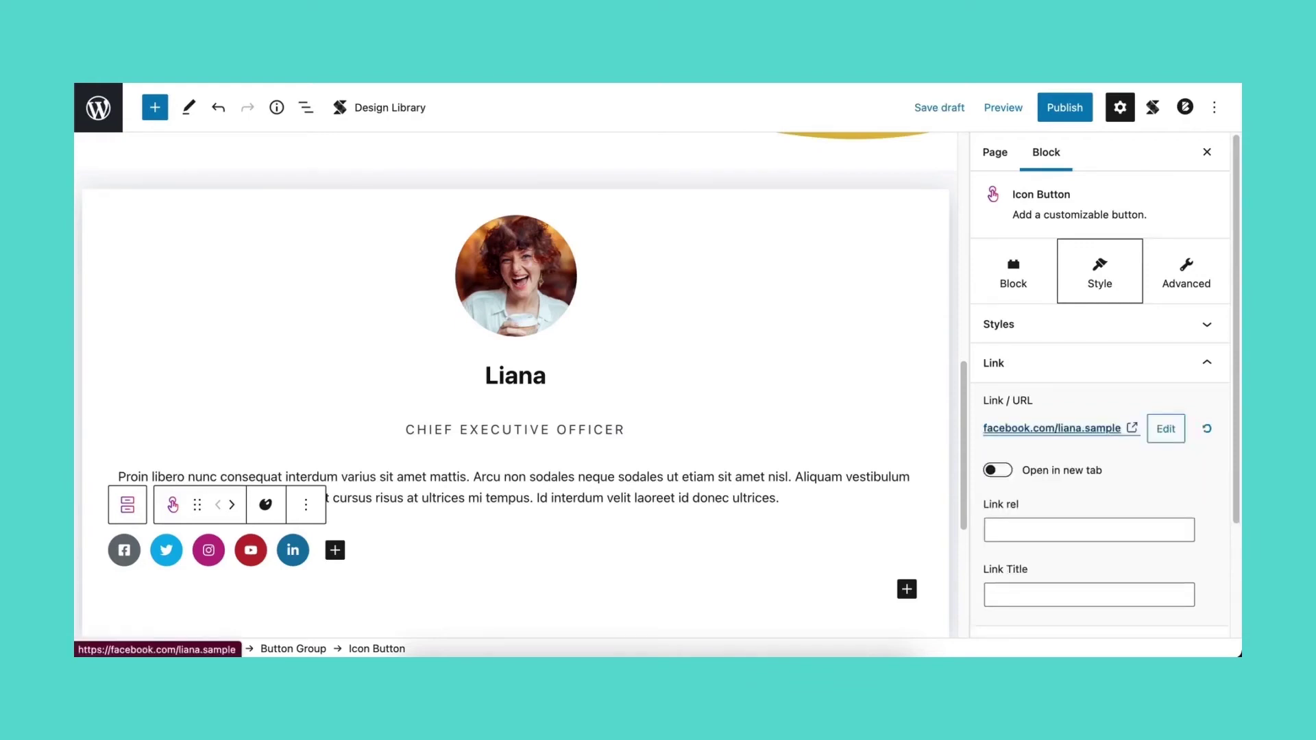
pyautogui.click(998, 469)
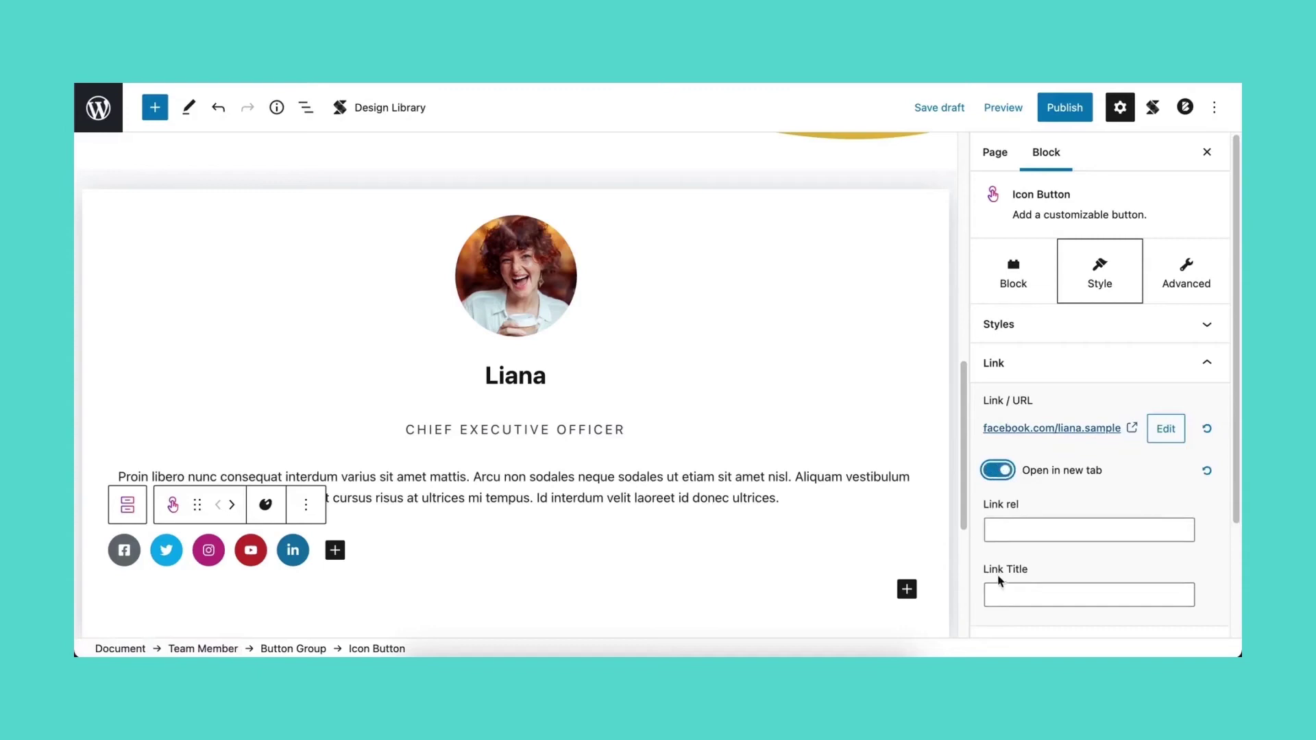
pyautogui.click(995, 593)
pyautogui.write('Fa')
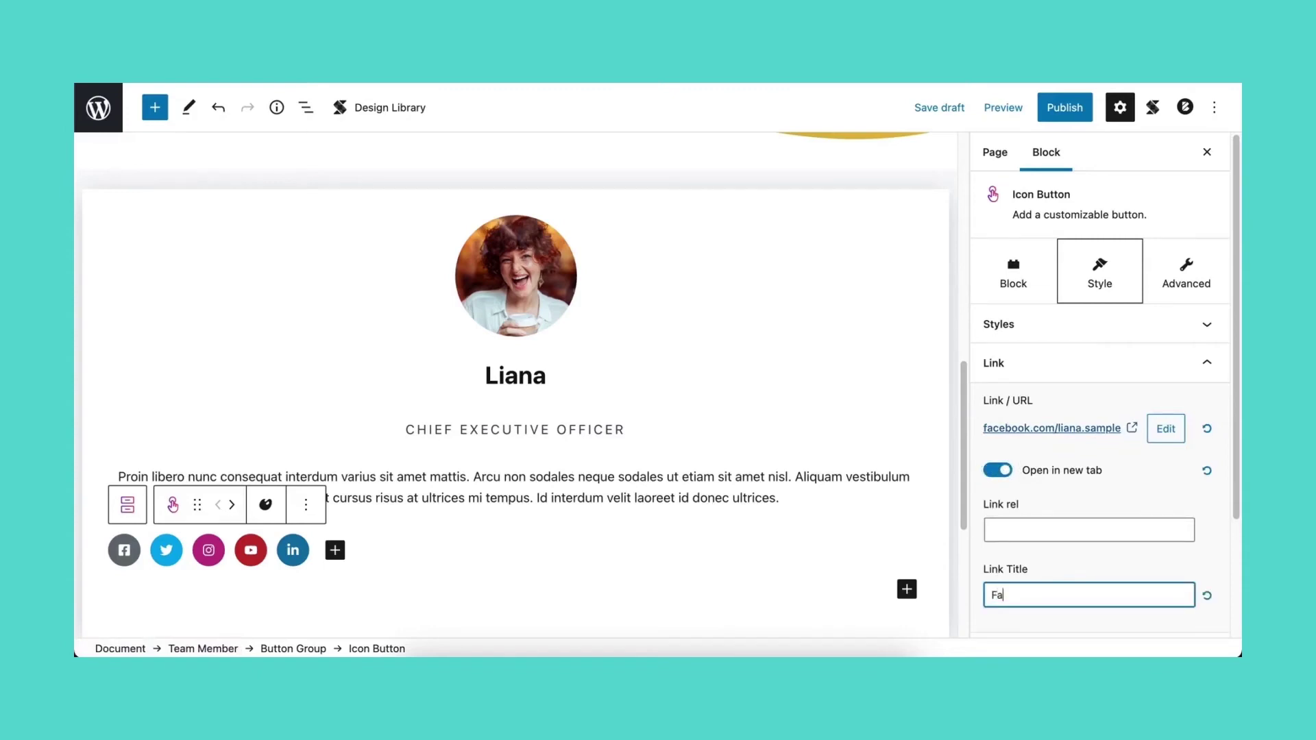
pyautogui.write('cebook')
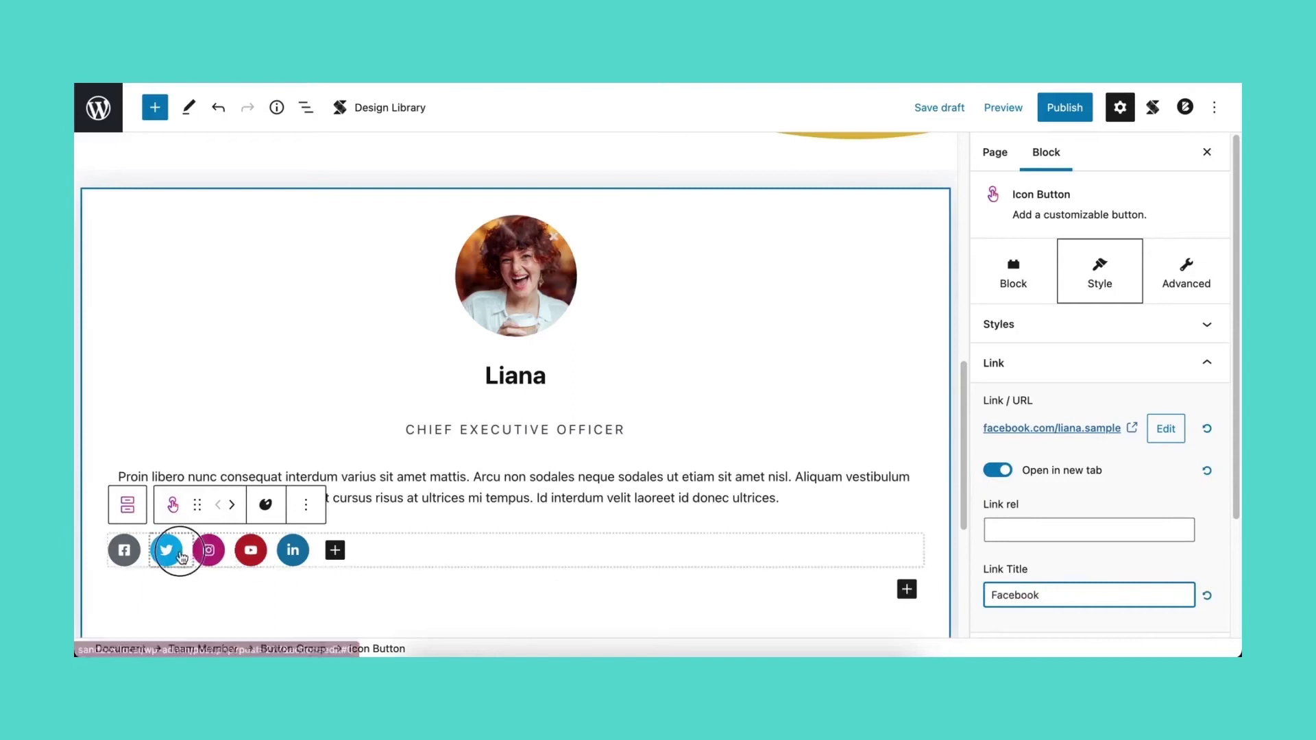
# Link the Twitter icon to the member's Twitter profile in a new tab, titled 'T', coloured dark grey
pyautogui.click(181, 554)
pyautogui.click(1055, 431)
pyautogui.write('https:')
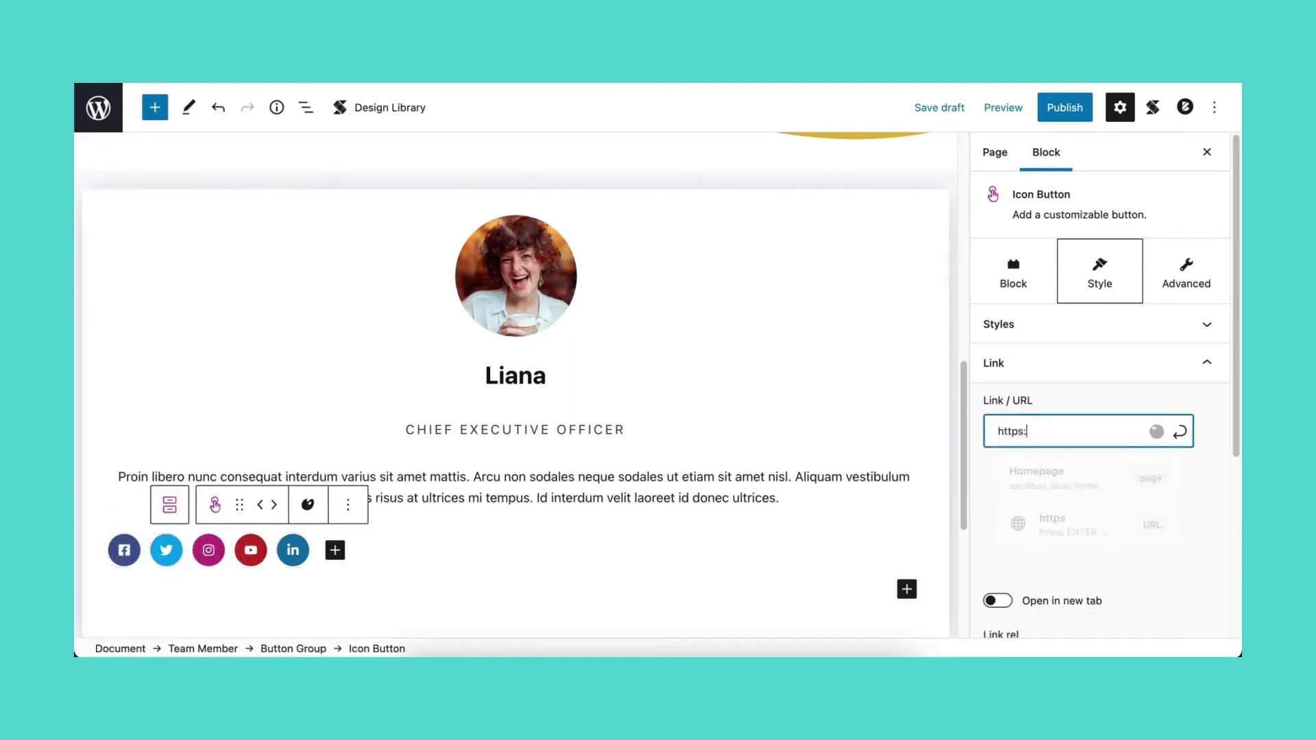
pyautogui.write('//twitter.com/liana.sample')
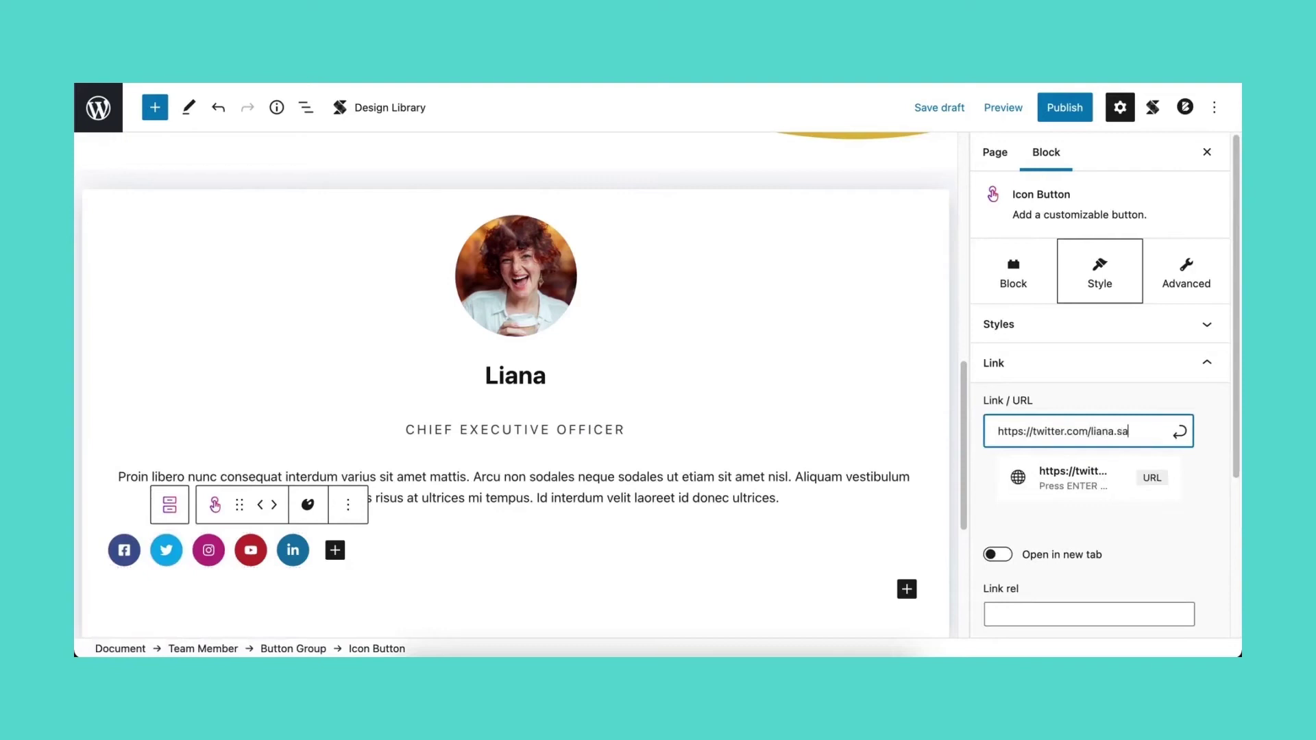
pyautogui.press('Return')
pyautogui.click(999, 470)
pyautogui.click(1008, 594)
pyautogui.write('Twitter')
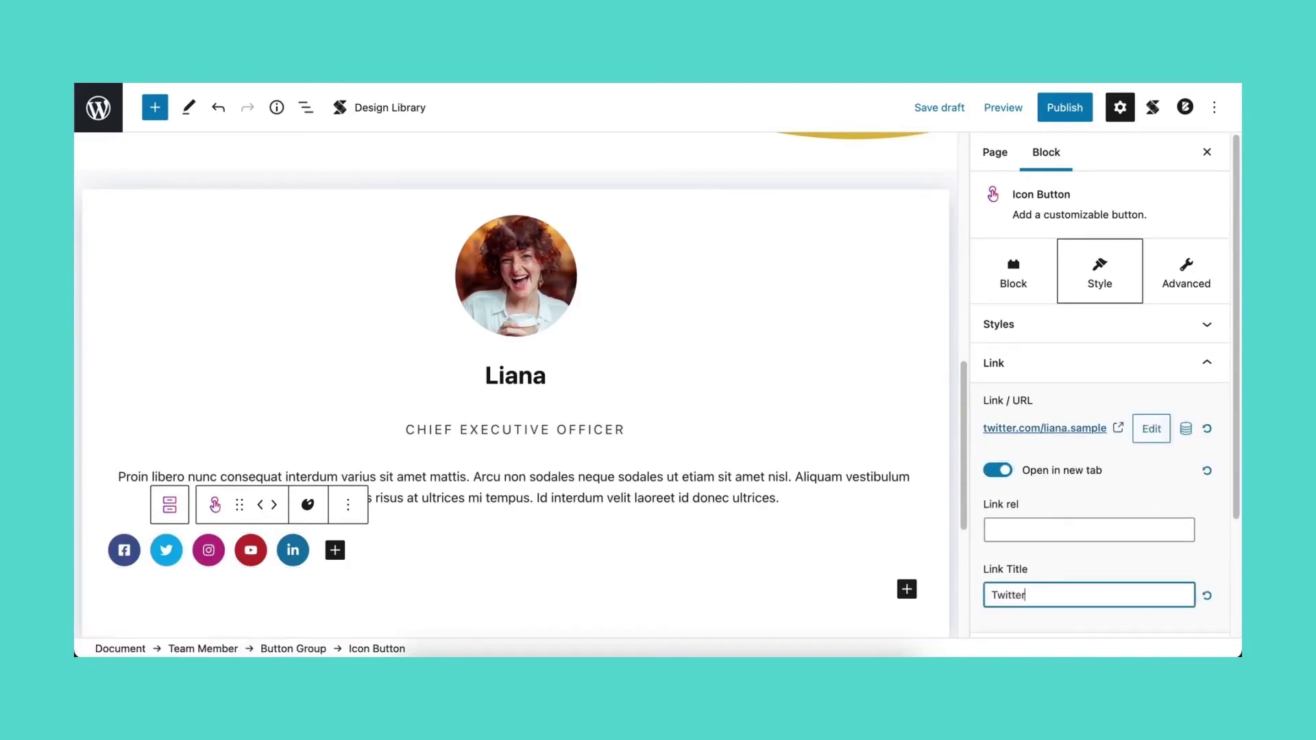
pyautogui.click(977, 364)
pyautogui.click(1014, 406)
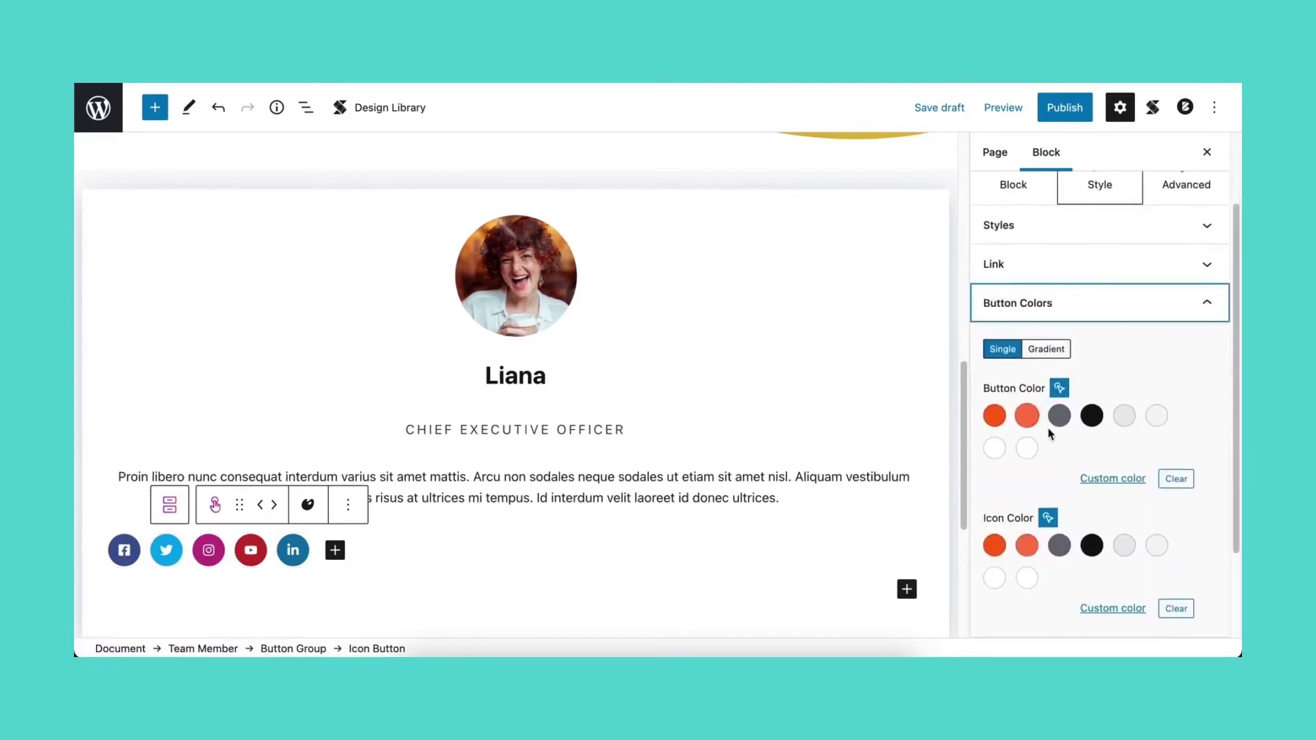
# Link the Instagram icon to the member's Instagram profile in a new tab, titled 'Instagram'
pyautogui.click(1059, 416)
pyautogui.click(224, 549)
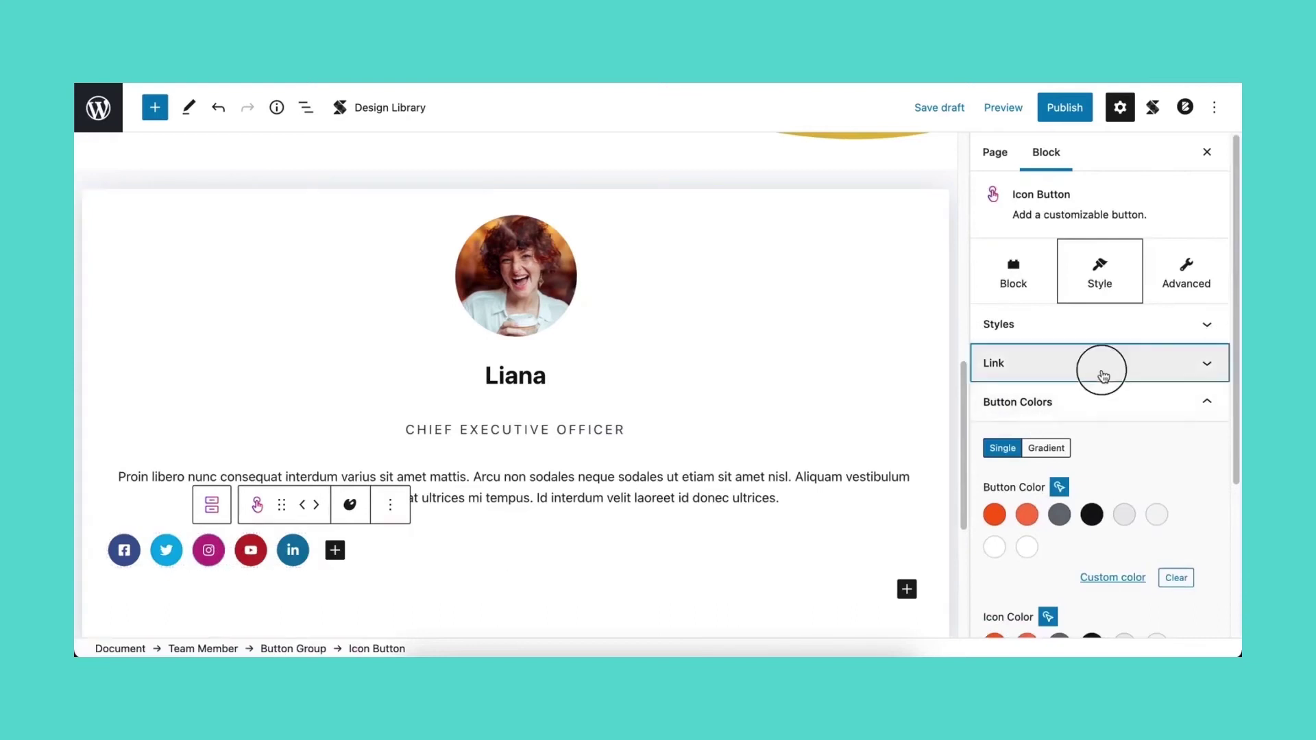
pyautogui.click(1097, 364)
pyautogui.write('https://instagram.co')
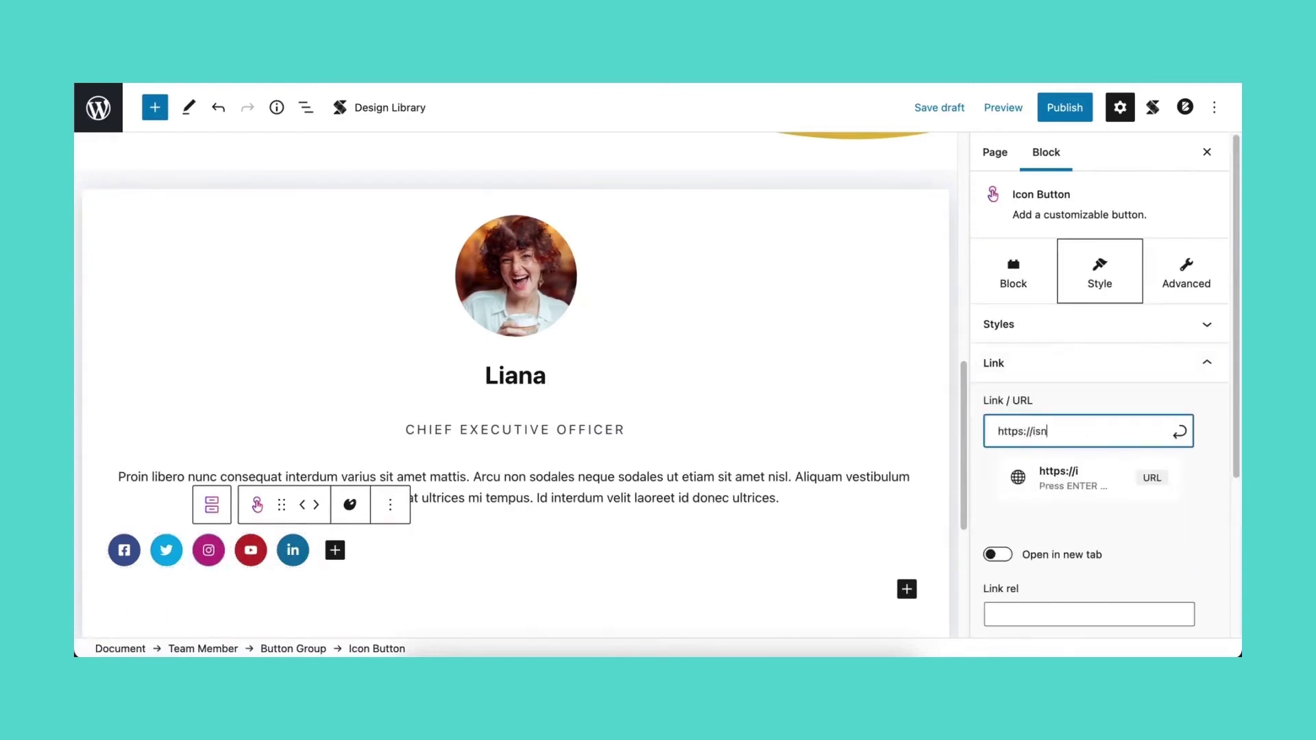
pyautogui.write('m/liana.sample')
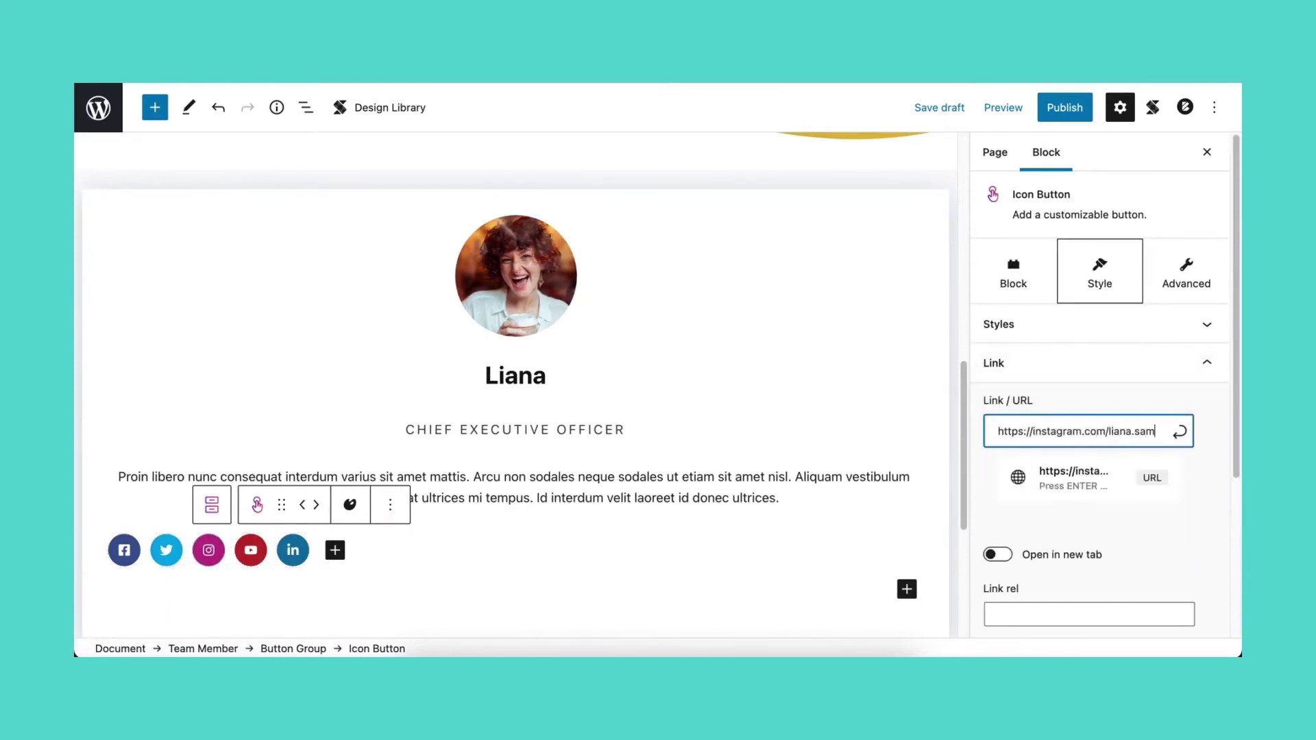
pyautogui.press('Return')
pyautogui.click(997, 470)
pyautogui.click(1039, 588)
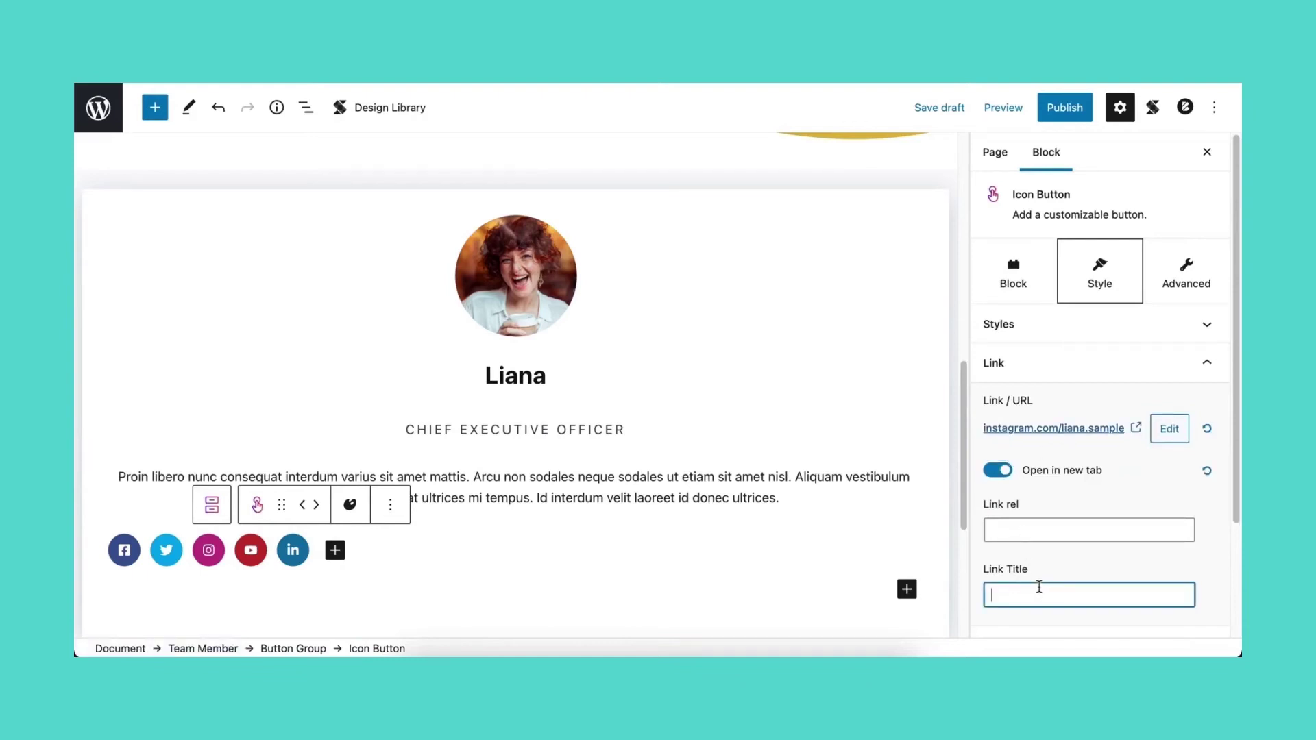
pyautogui.write('Instagram')
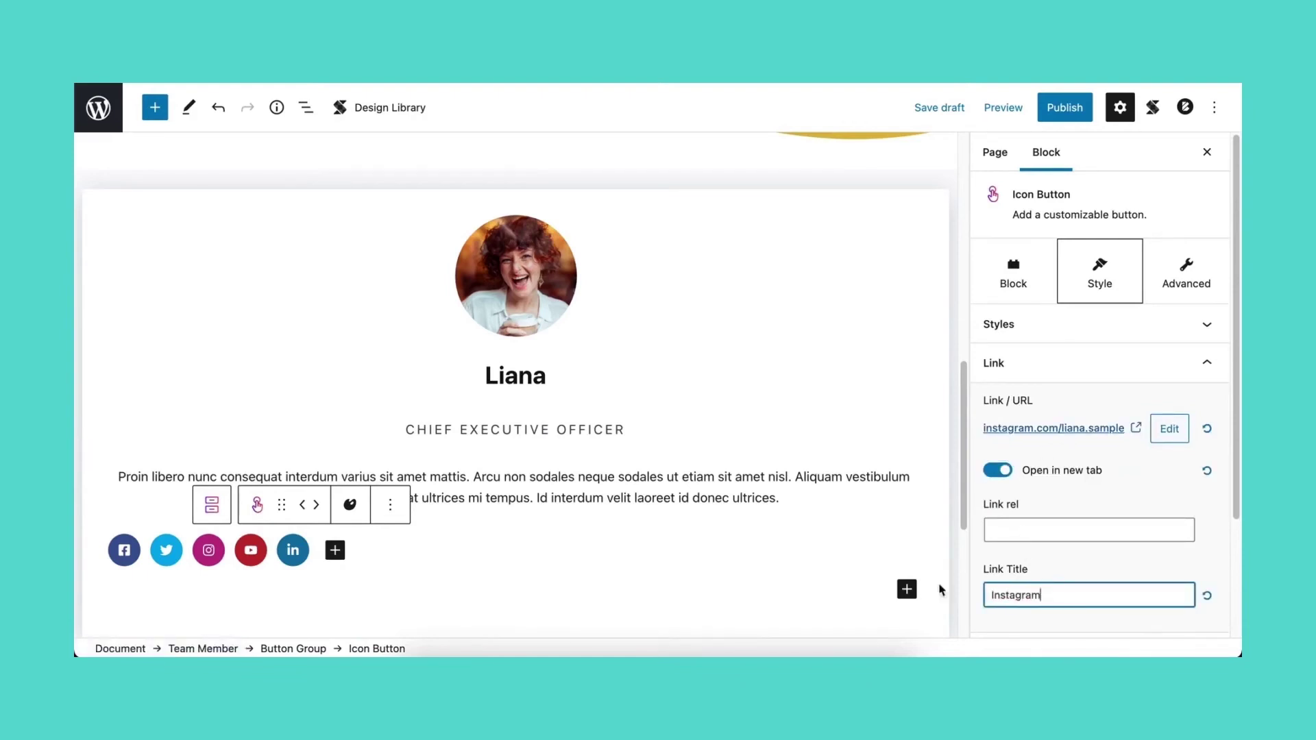
# Set the YouTube icon's link to the member's YouTube profile URL
pyautogui.click(251, 551)
pyautogui.click(1076, 420)
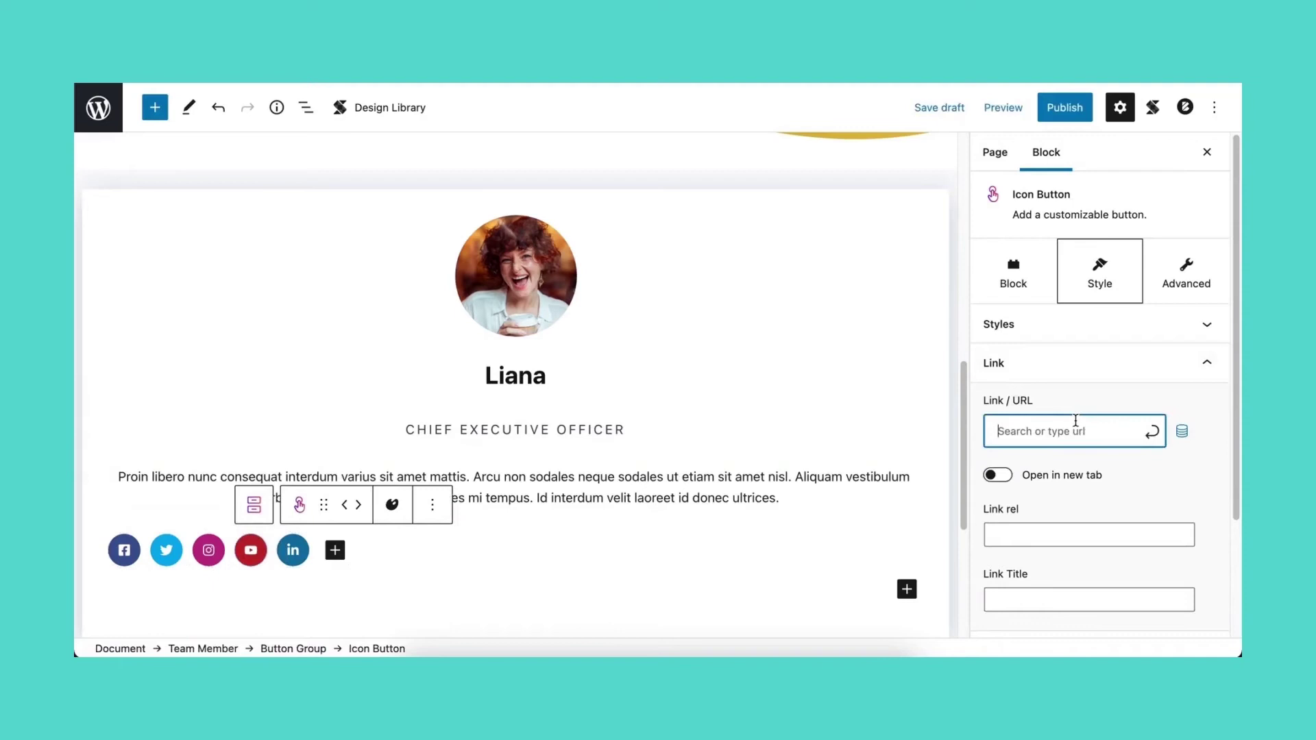
pyautogui.click(208, 550)
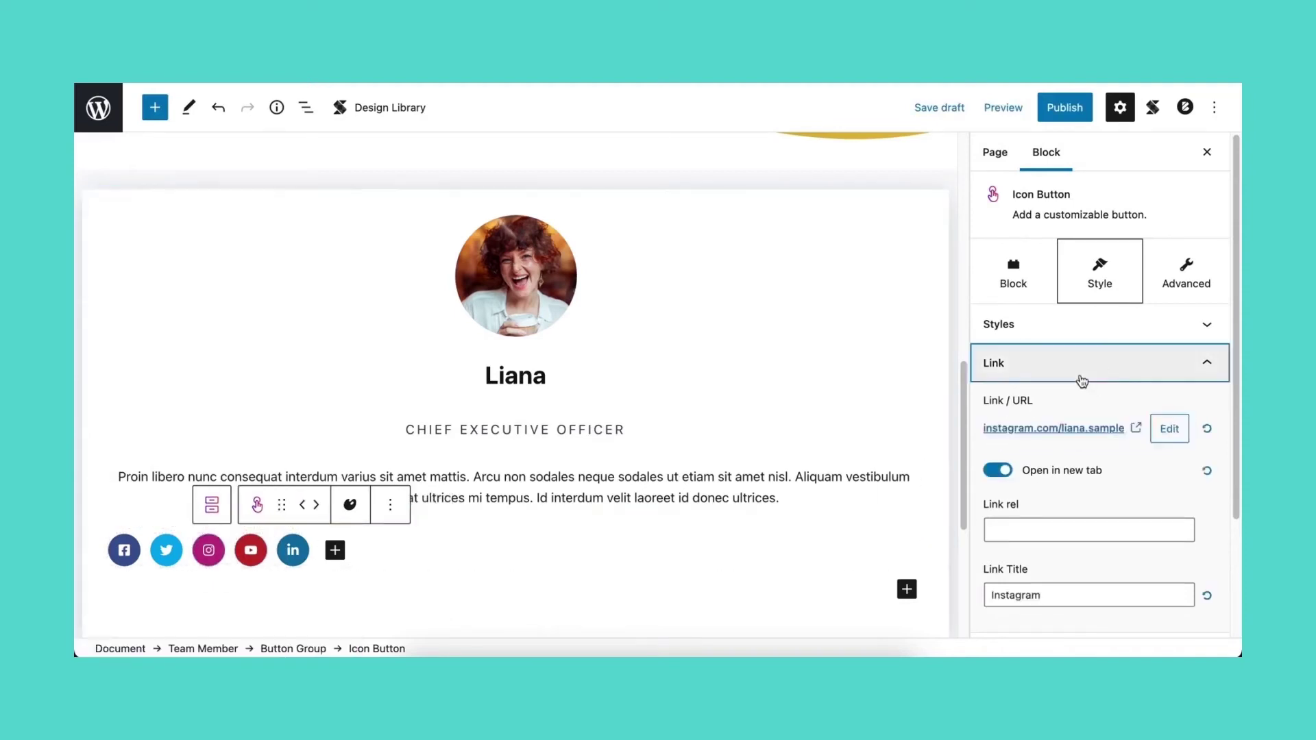
pyautogui.click(1078, 377)
pyautogui.click(1075, 410)
pyautogui.click(250, 555)
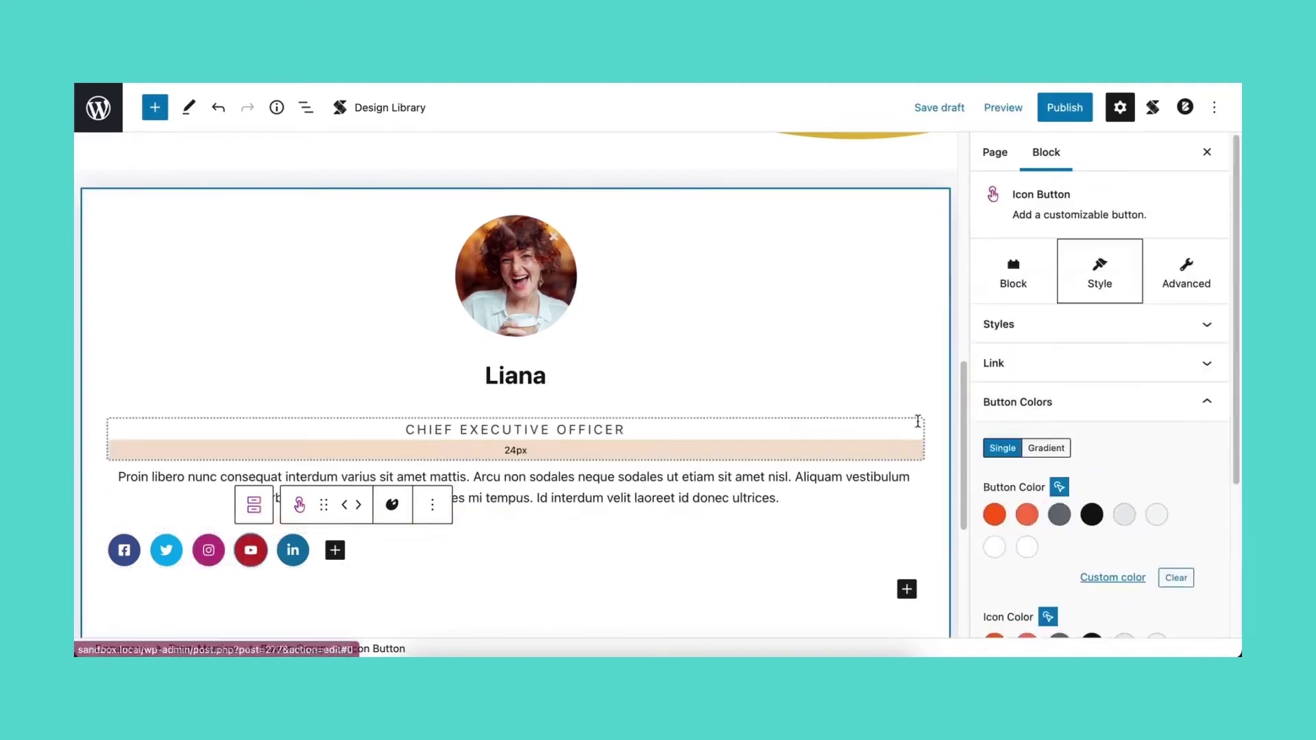
pyautogui.click(1081, 376)
pyautogui.click(1049, 430)
pyautogui.write('https:/')
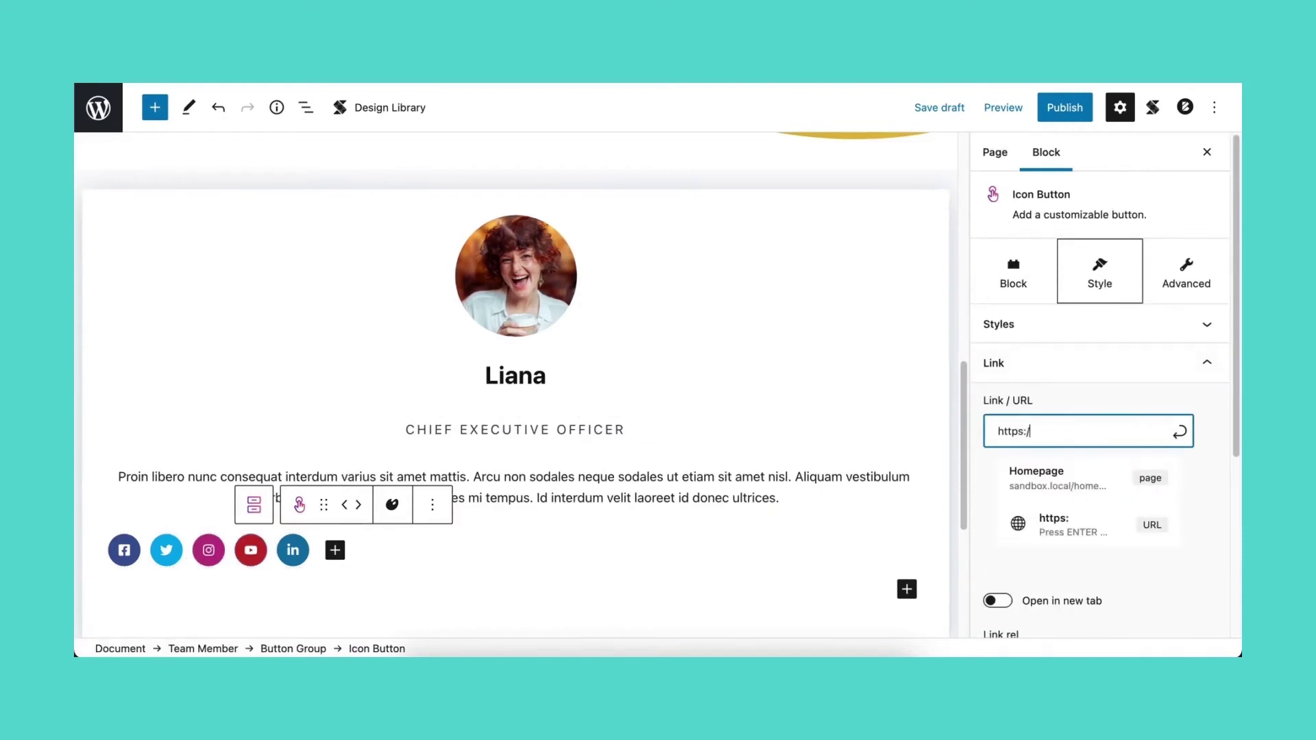
pyautogui.write('/youtube.com/li')
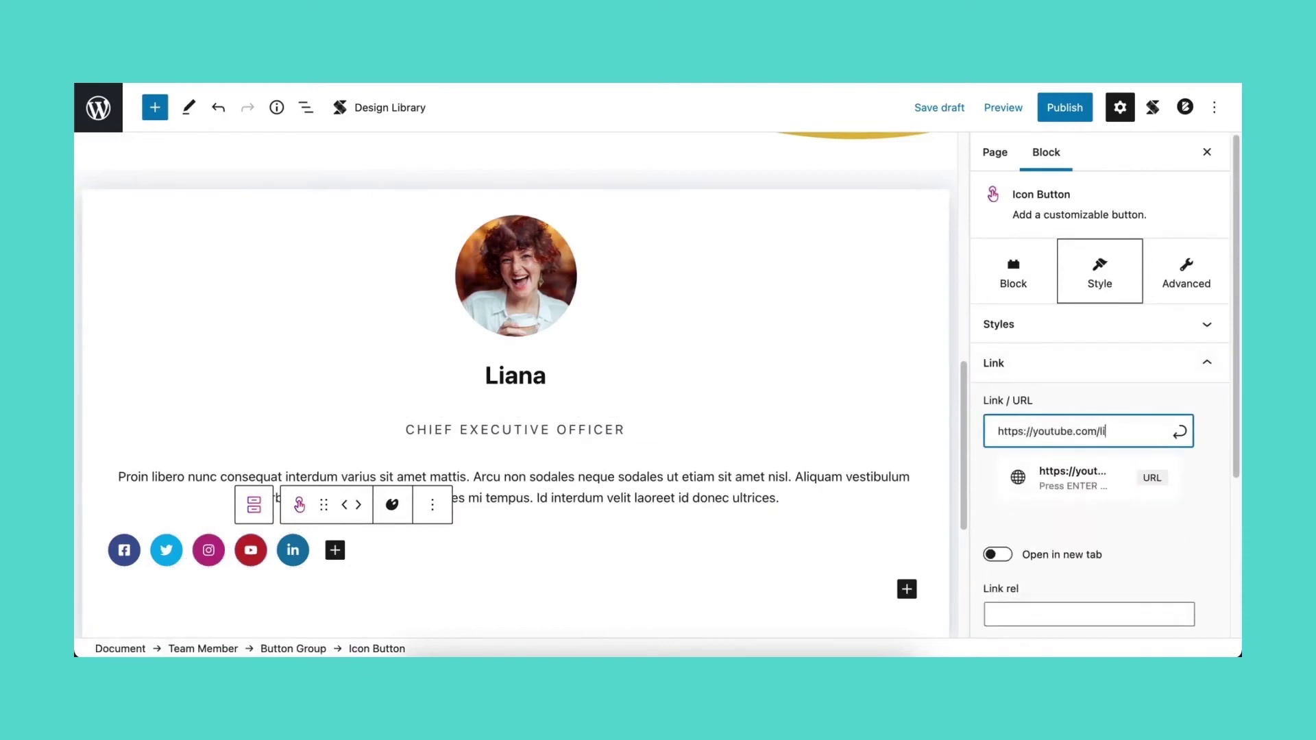
pyautogui.write('ana.sample')
pyautogui.press('Return')
# Make the YouTube link open in a new tab, title it 'Youtube', and turn it grey on hover
pyautogui.click(997, 471)
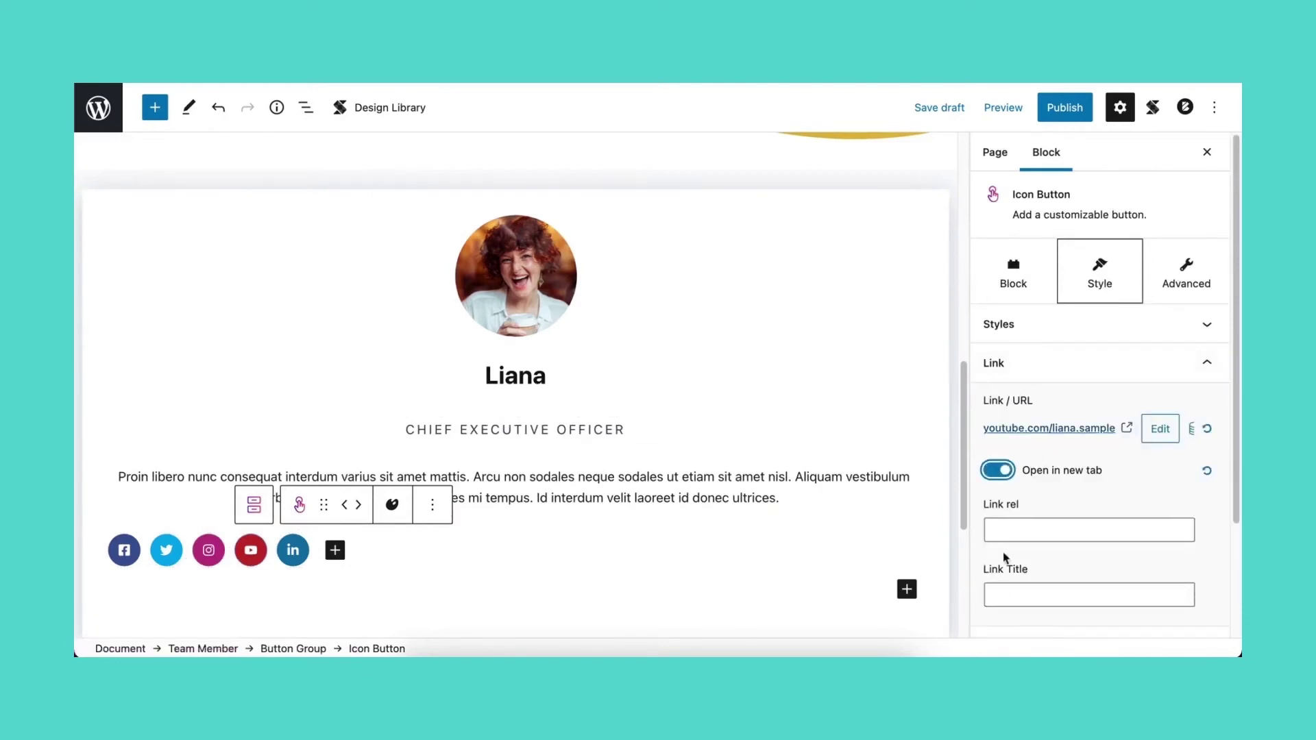
pyautogui.click(1029, 595)
pyautogui.write('Youtube')
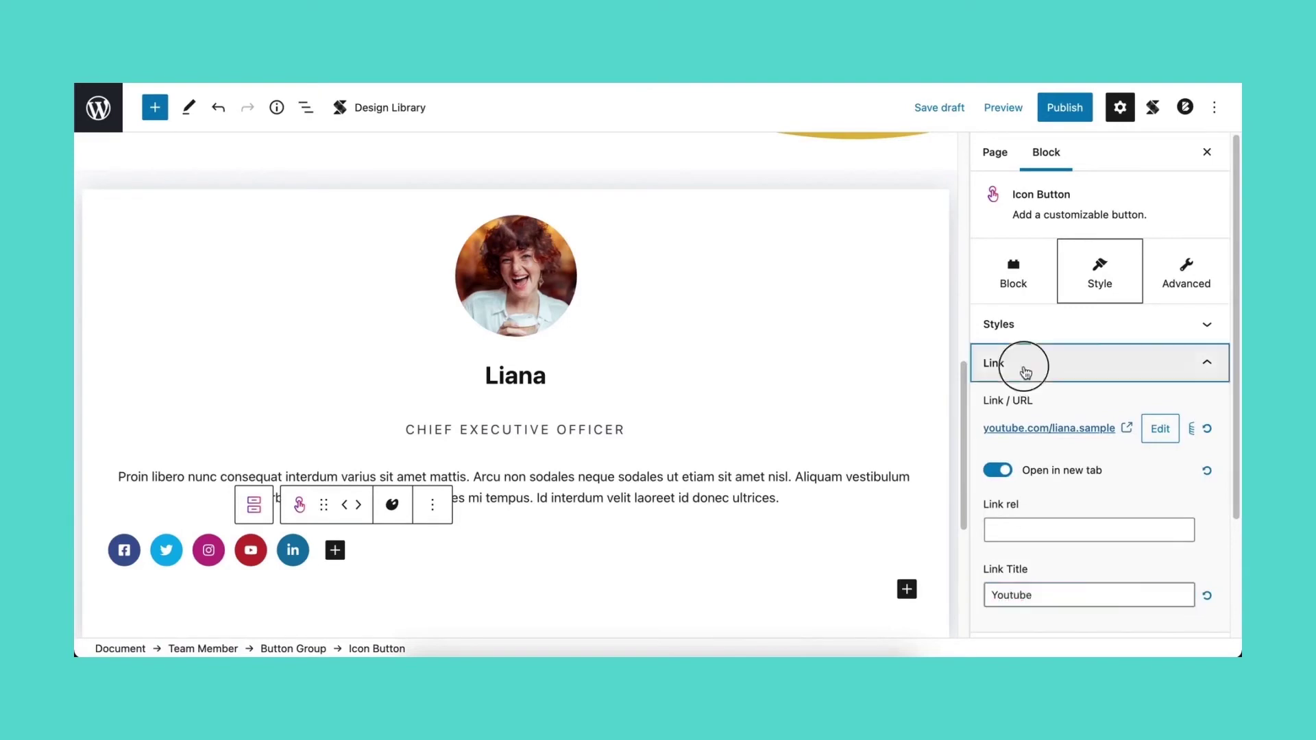
pyautogui.click(1019, 363)
pyautogui.click(1018, 402)
pyautogui.click(1060, 415)
# Link the LinkedIn icon to the member's LinkedIn profile in a new tab, titled 'LinkedIn', grey on hover
pyautogui.click(294, 549)
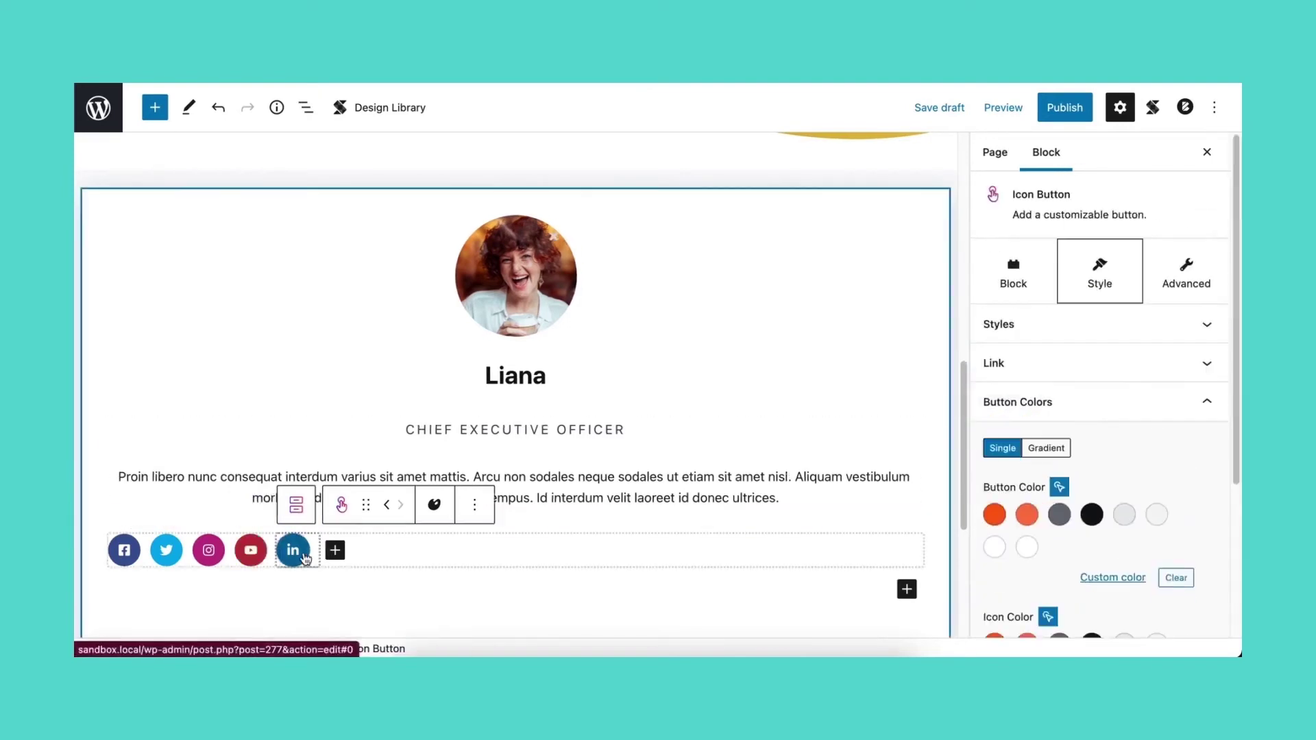
pyautogui.click(990, 359)
pyautogui.click(1056, 432)
pyautogui.write('https://')
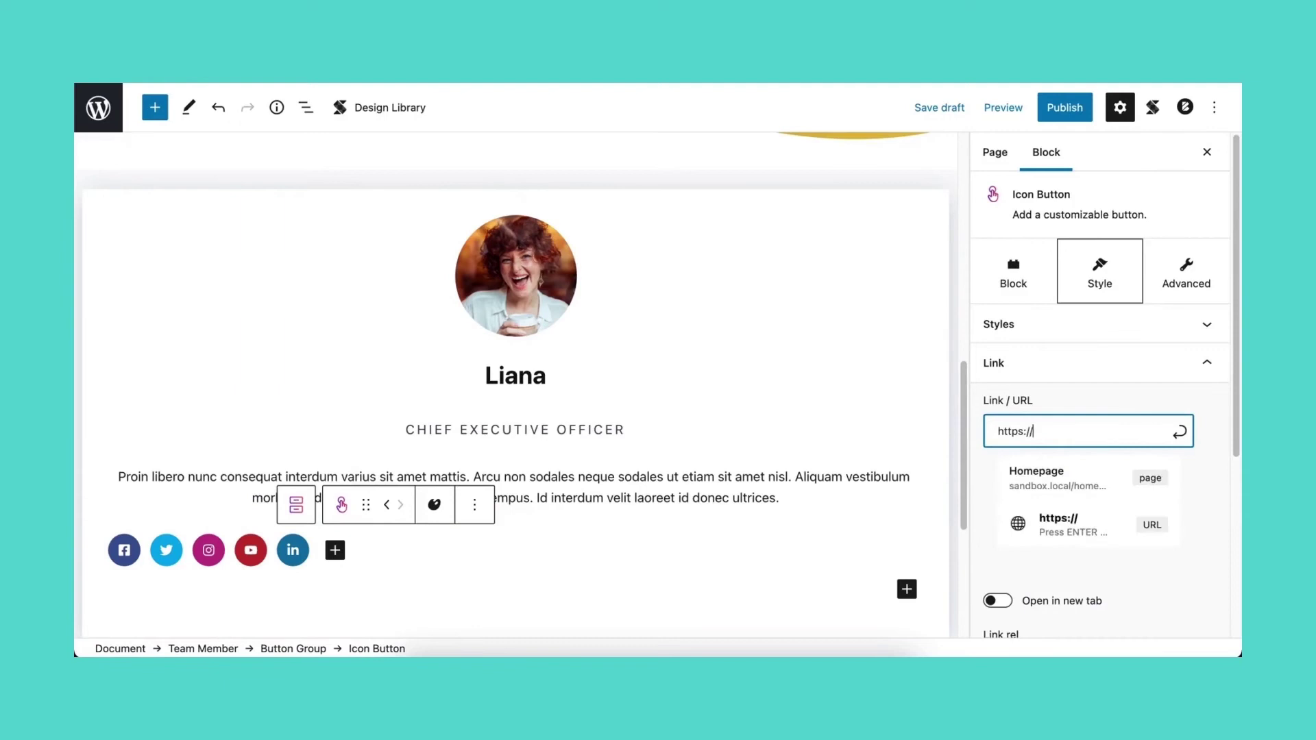
pyautogui.write('linkedin.com/')
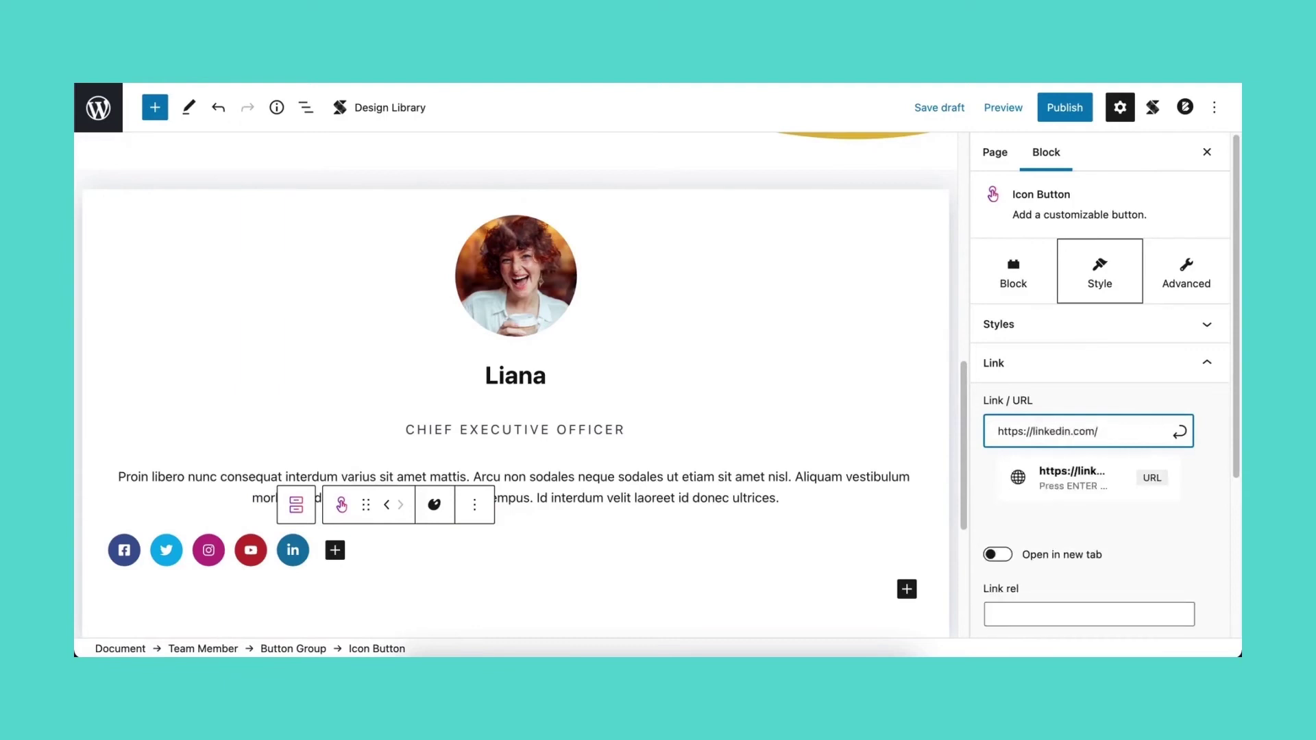
pyautogui.write('liana.sample')
pyautogui.press('Return')
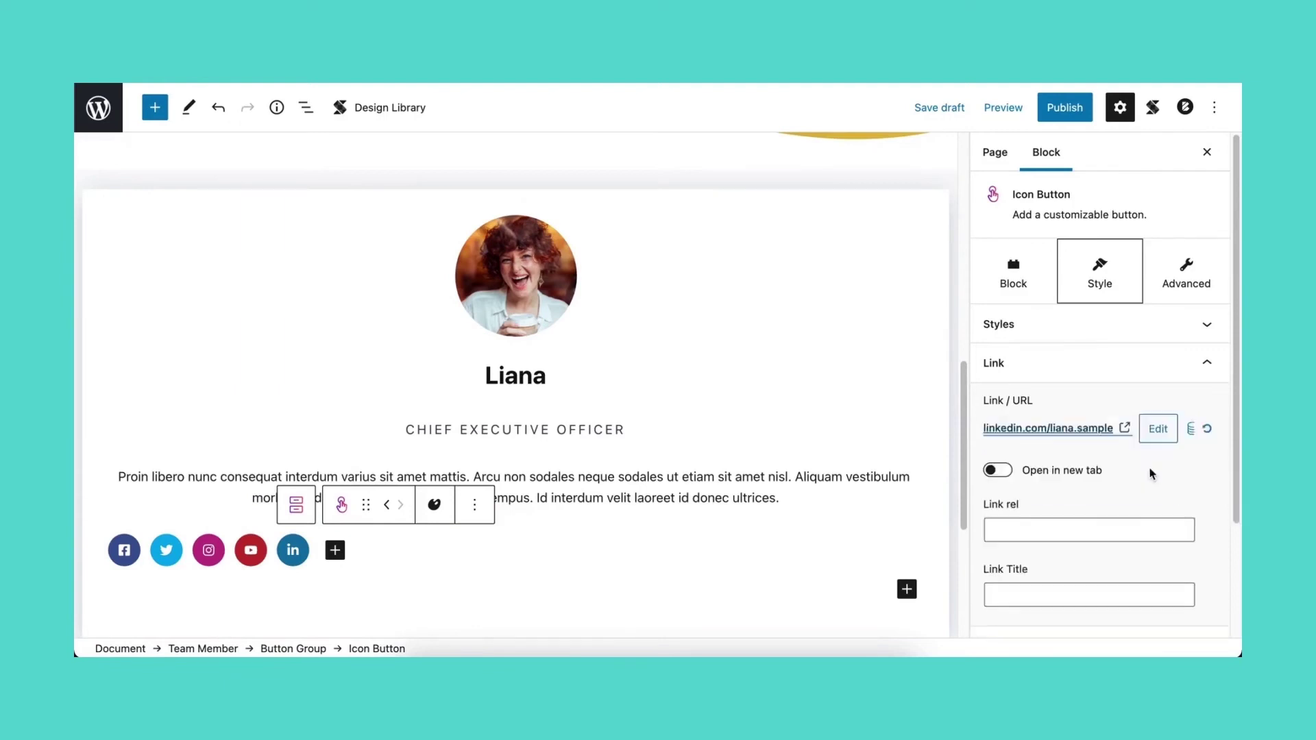
pyautogui.click(998, 471)
pyautogui.click(1009, 595)
pyautogui.write('Li')
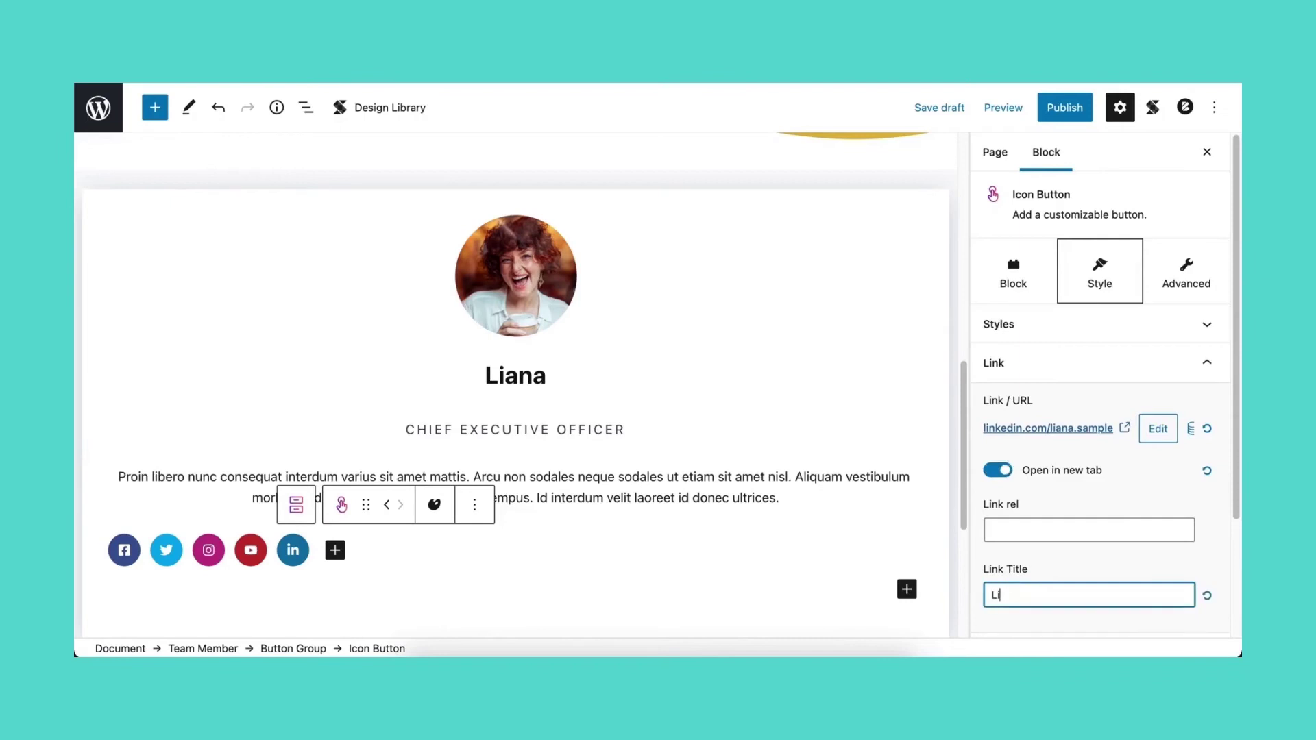
pyautogui.write('nkedIn')
pyautogui.click(996, 363)
pyautogui.click(1018, 402)
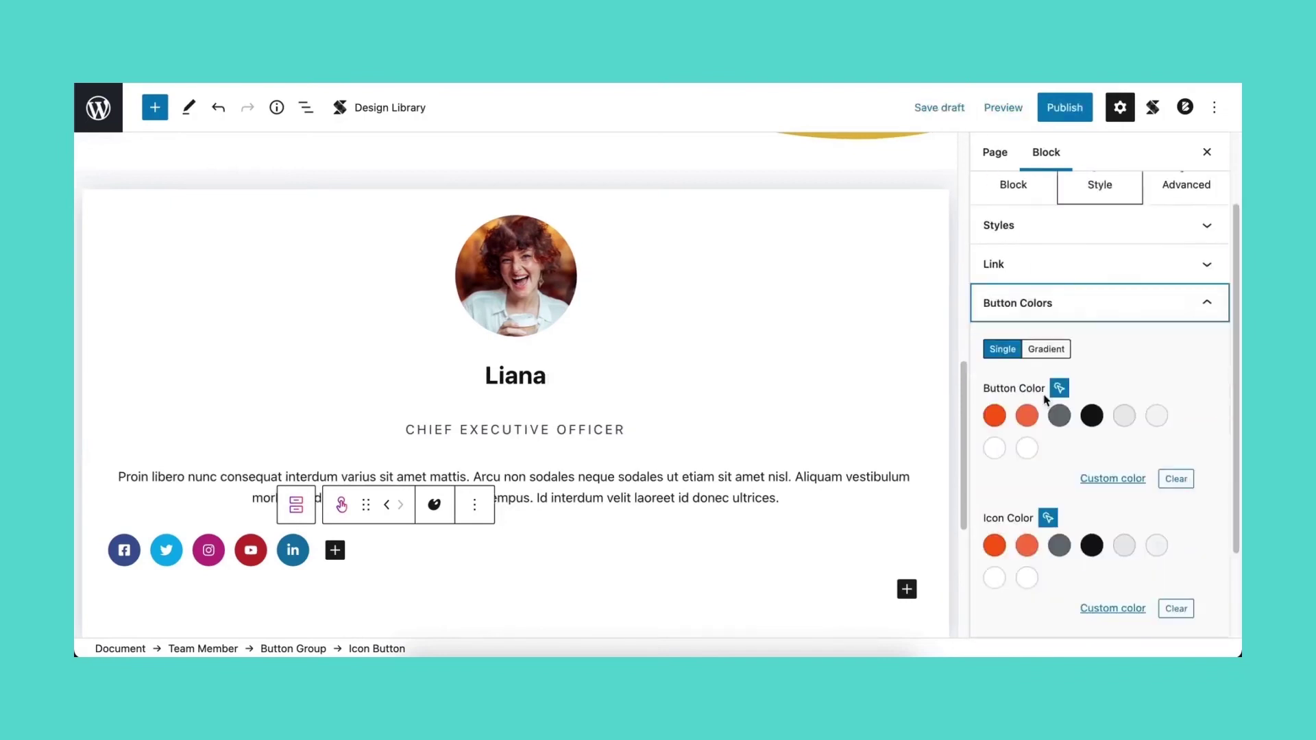
pyautogui.click(1059, 415)
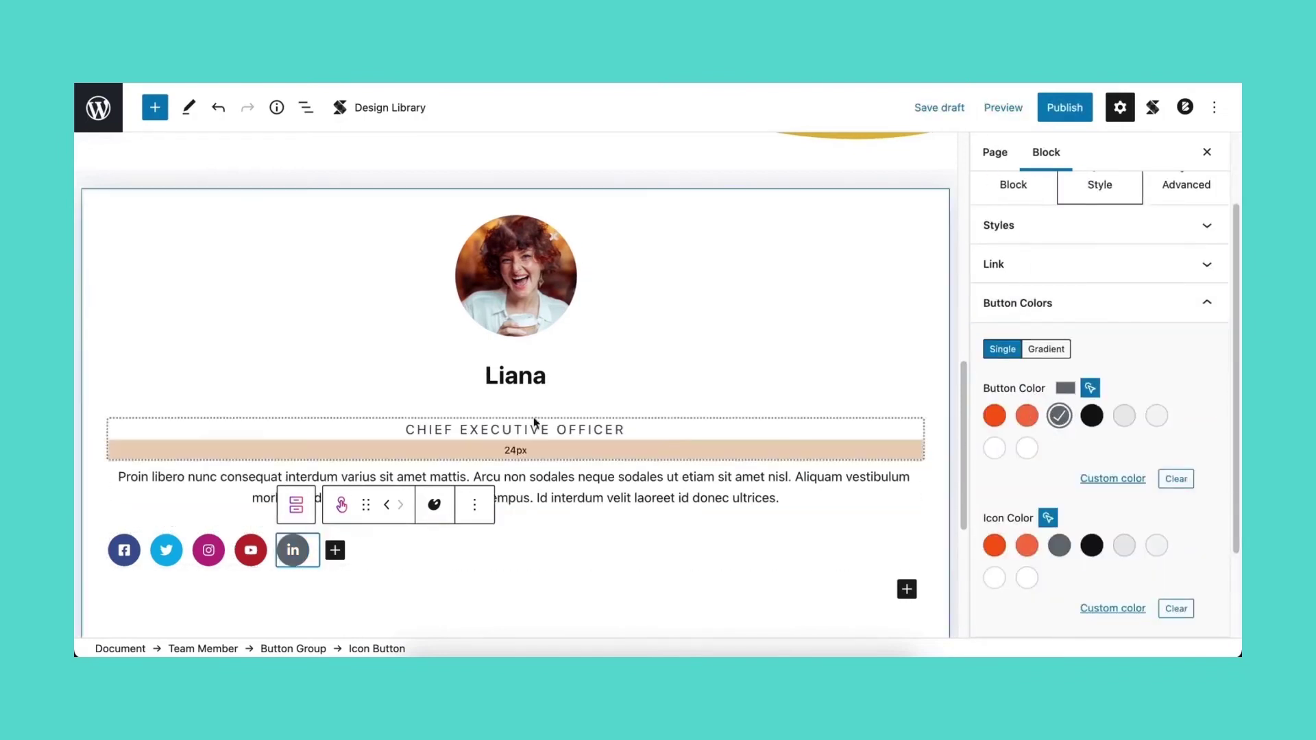
pyautogui.click(1002, 106)
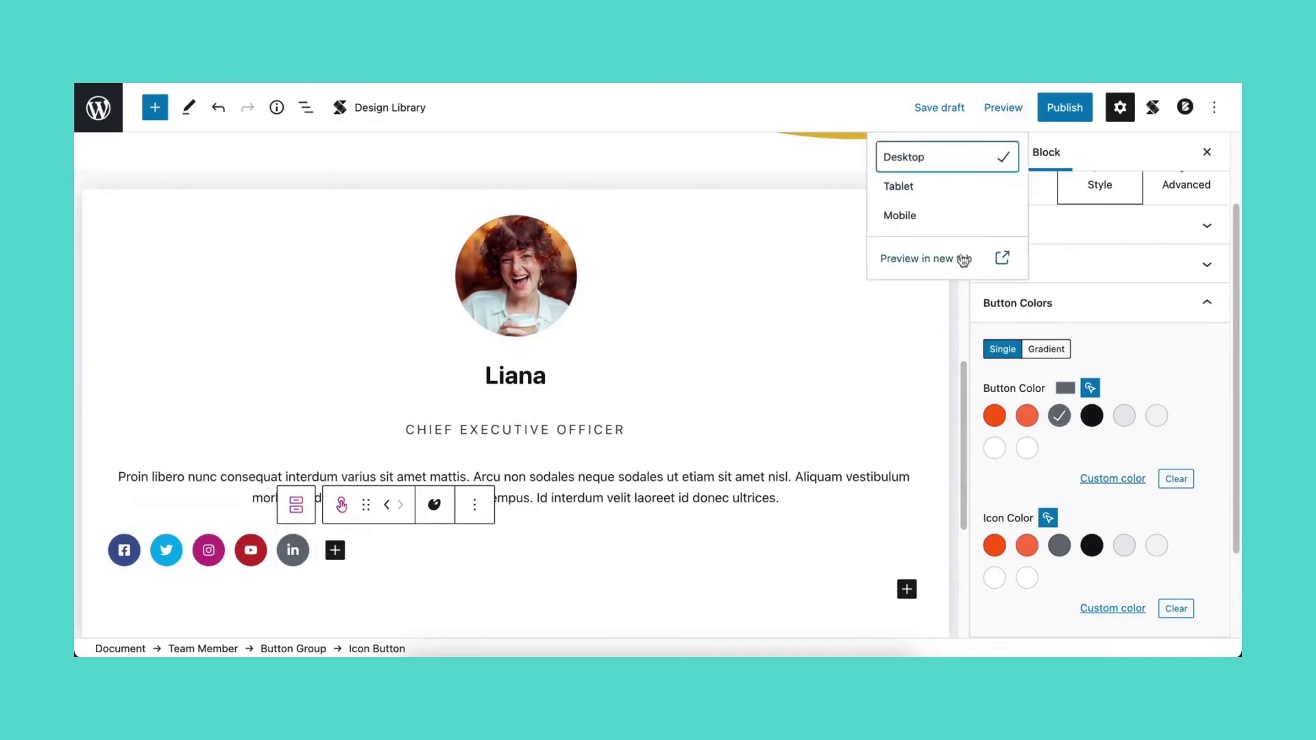
pyautogui.click(926, 258)
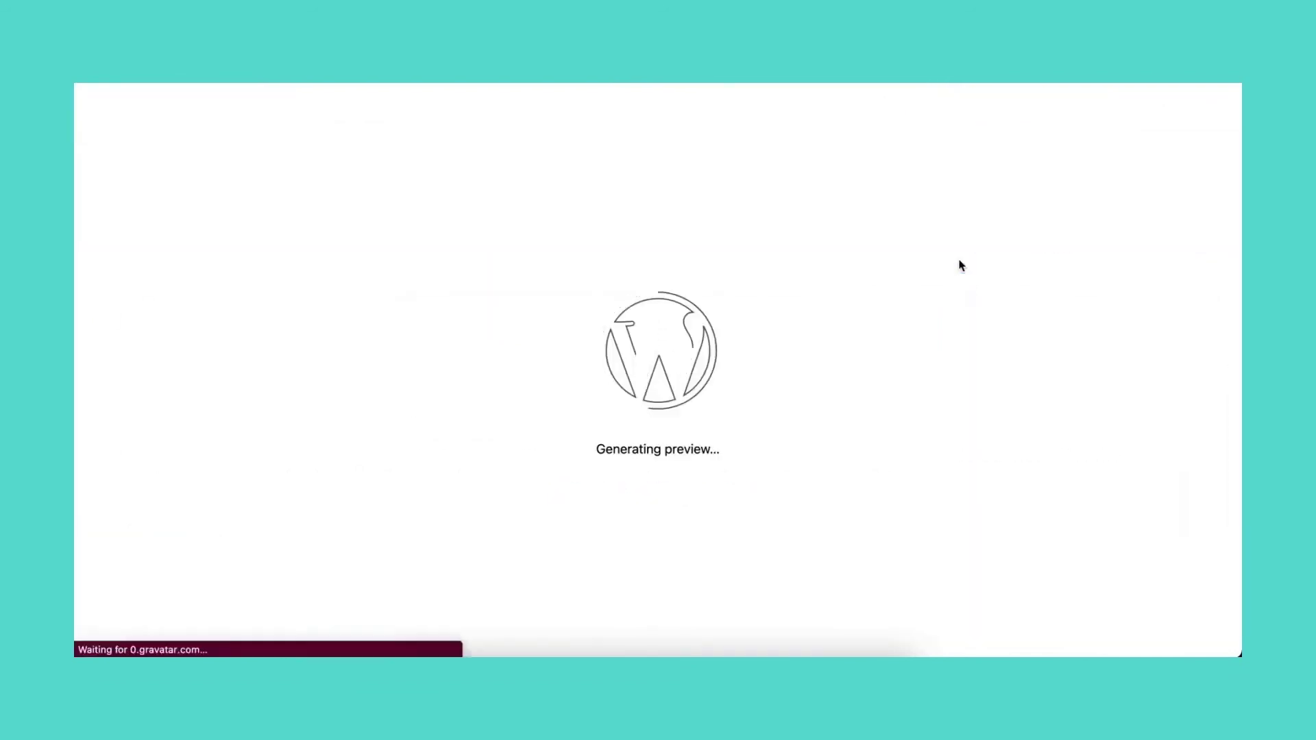
pyautogui.scroll(-10, 960, 266)
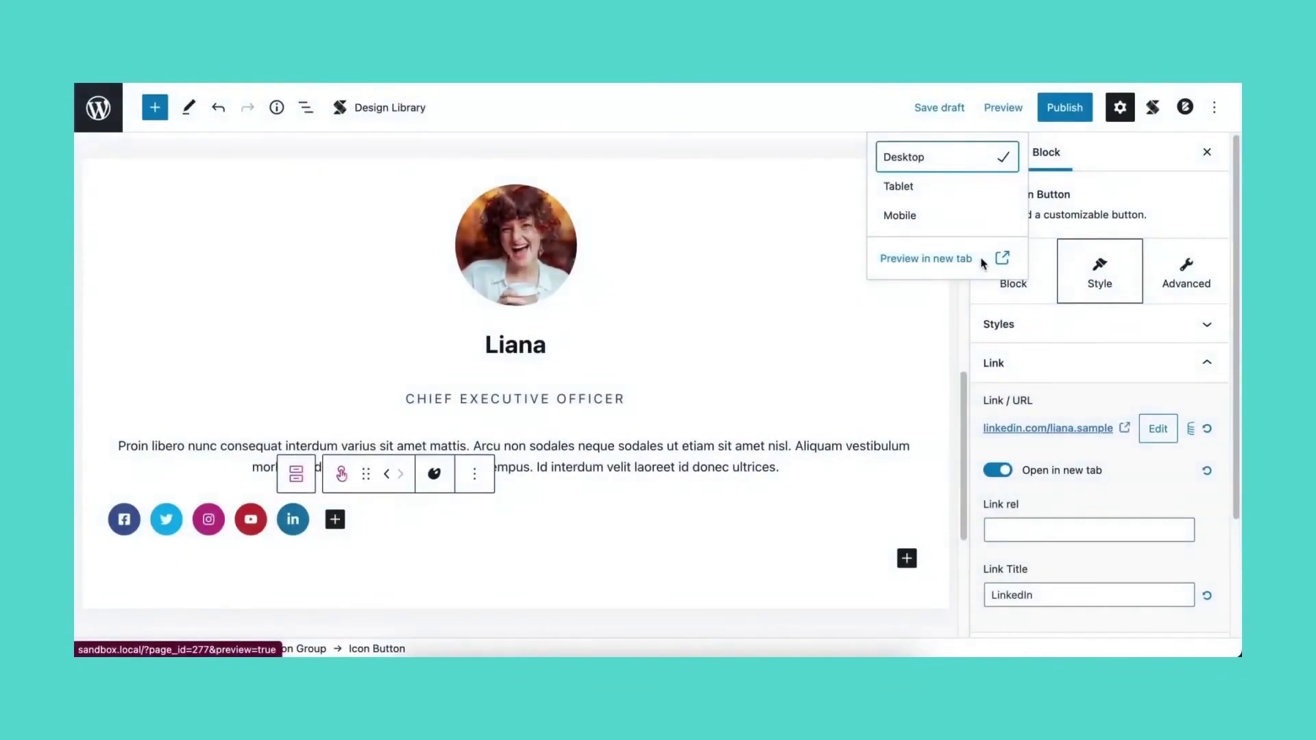
pyautogui.click(240, 195)
pyautogui.click(128, 163)
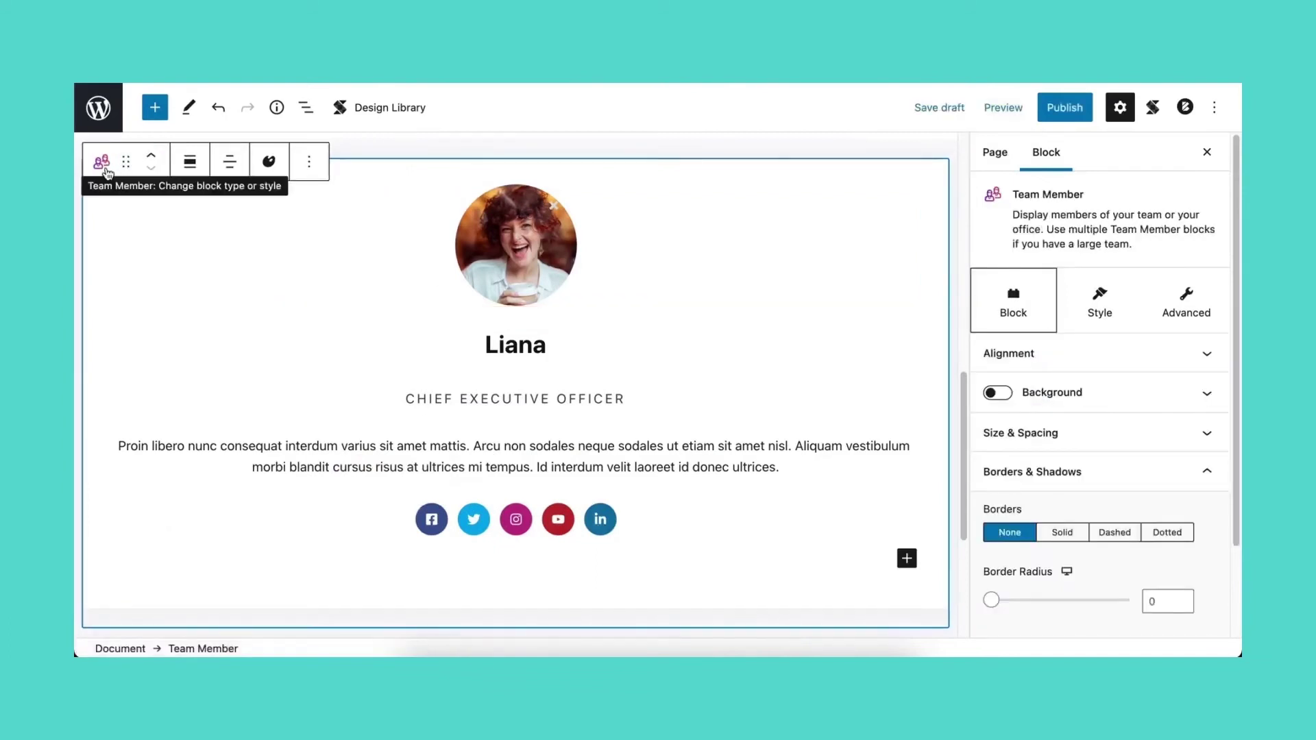
# Transform the Team Member block into a Columns / Container and select its single Column
pyautogui.click(104, 167)
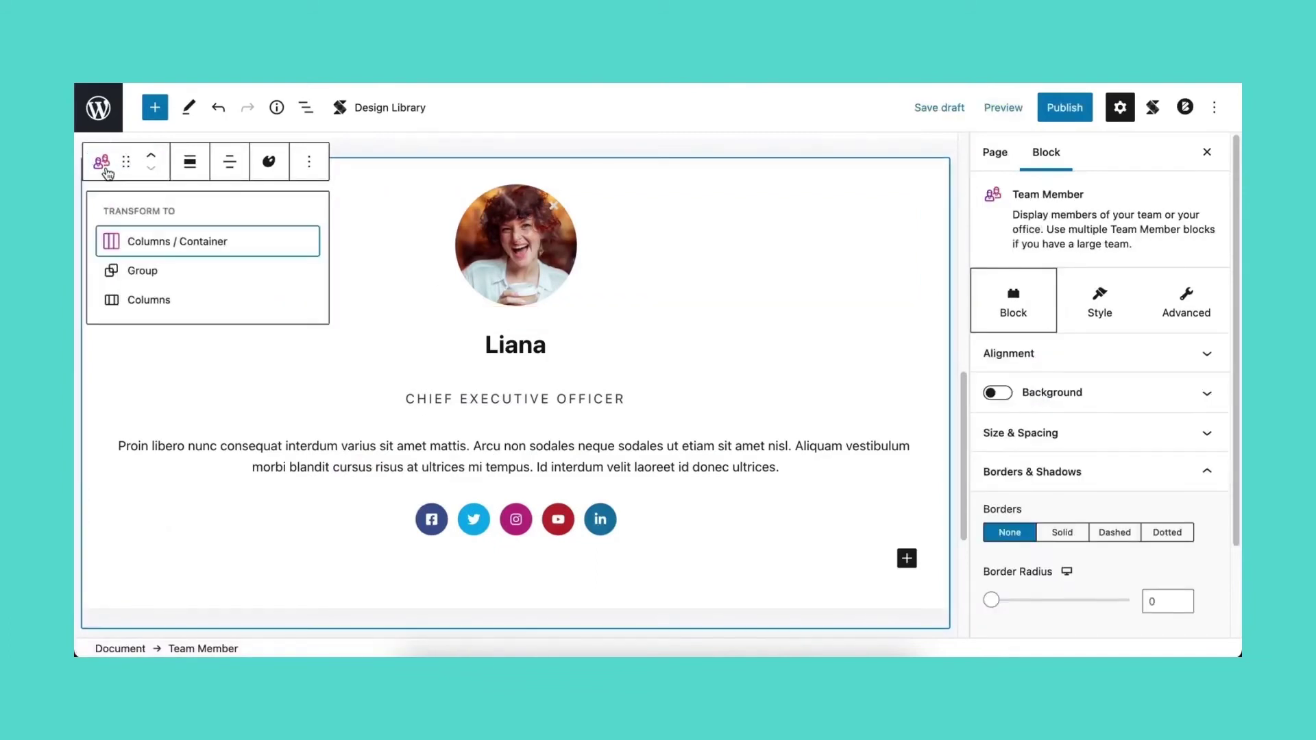
pyautogui.click(166, 243)
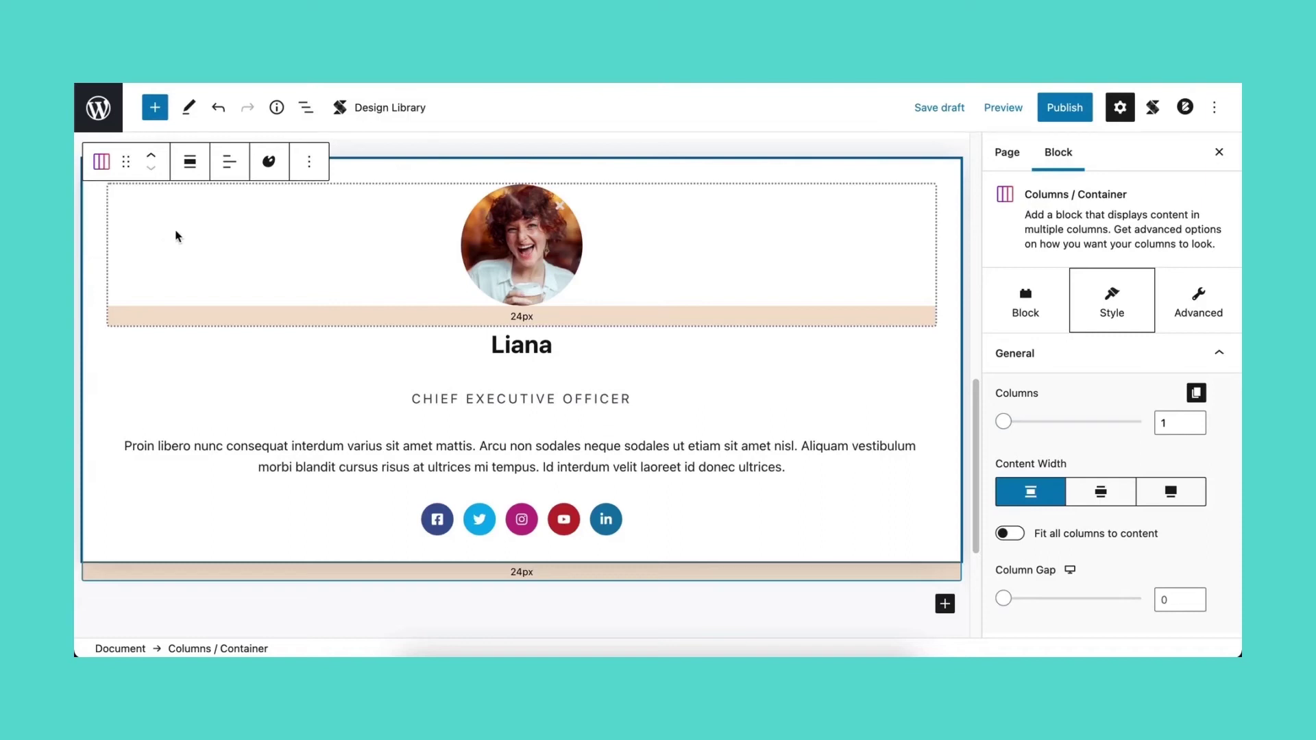
pyautogui.click(307, 108)
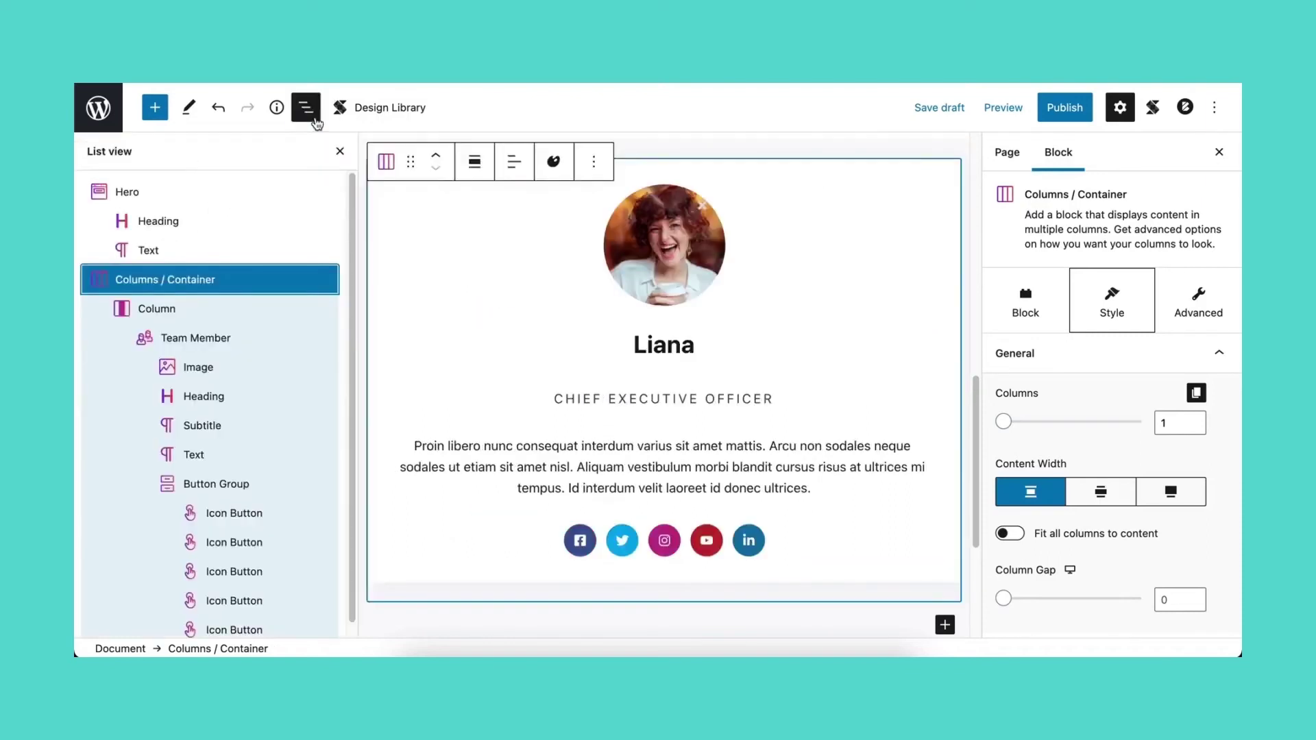
pyautogui.click(242, 307)
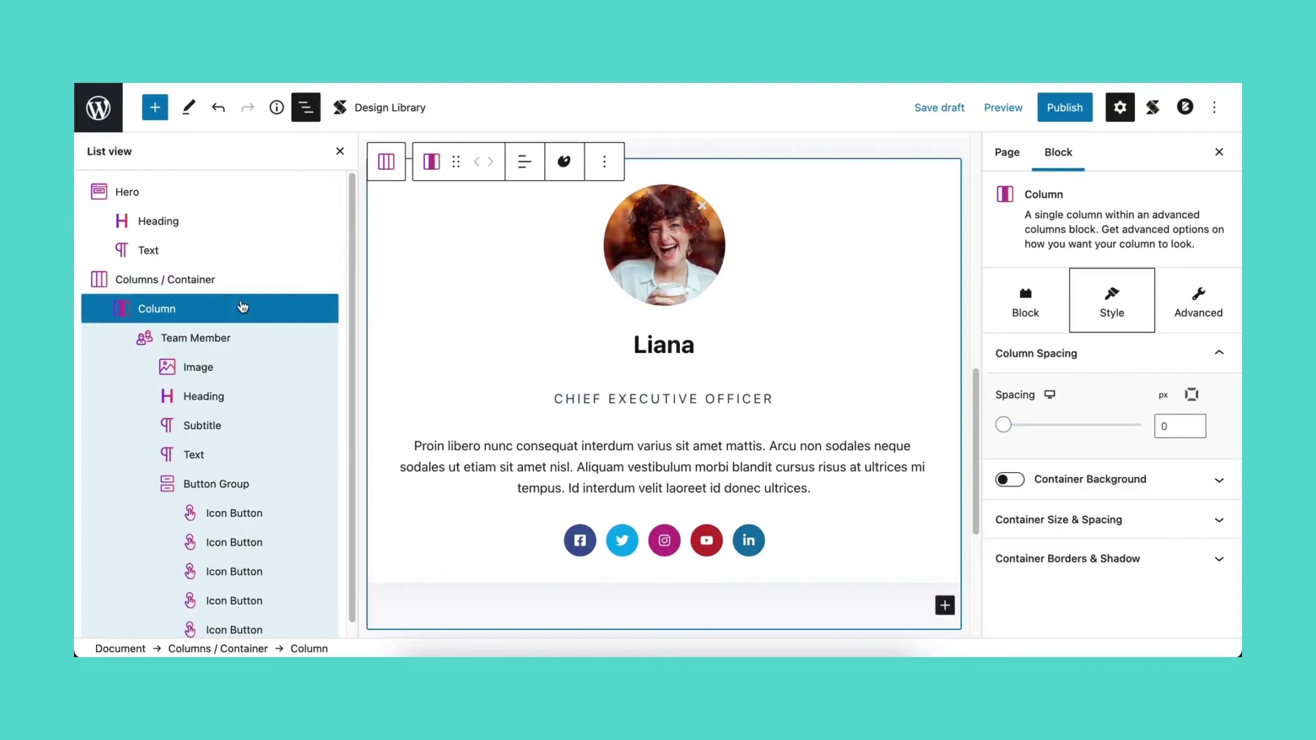
pyautogui.click(306, 109)
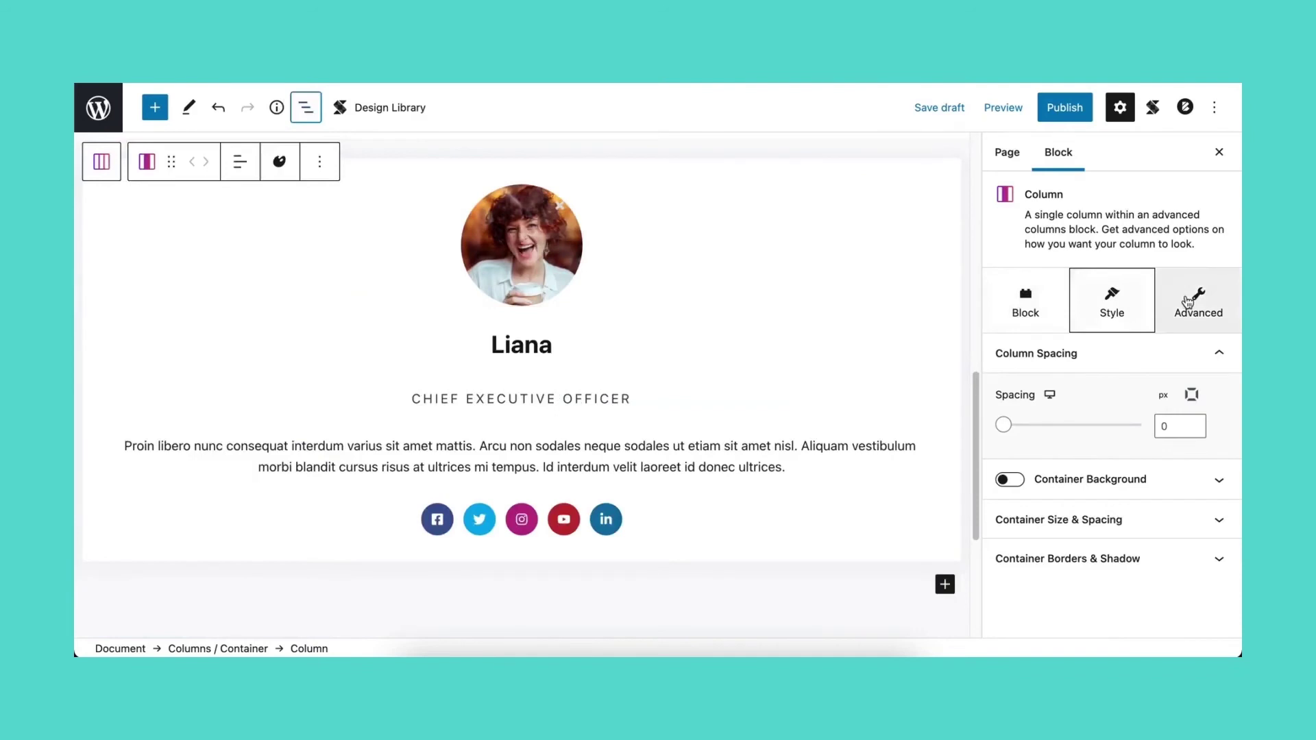
# Give the Column a 0.7-second Ease transition under Advanced > Transform & Transition
pyautogui.click(1189, 302)
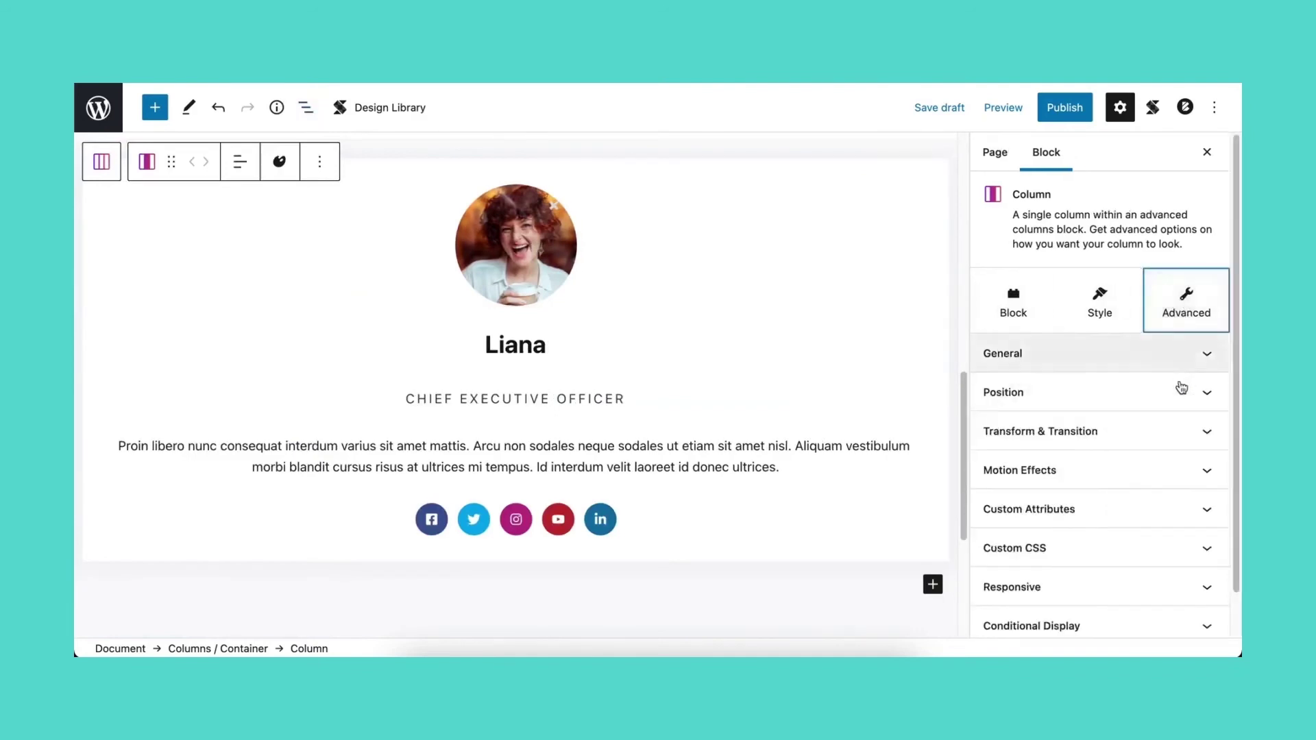
pyautogui.click(1177, 427)
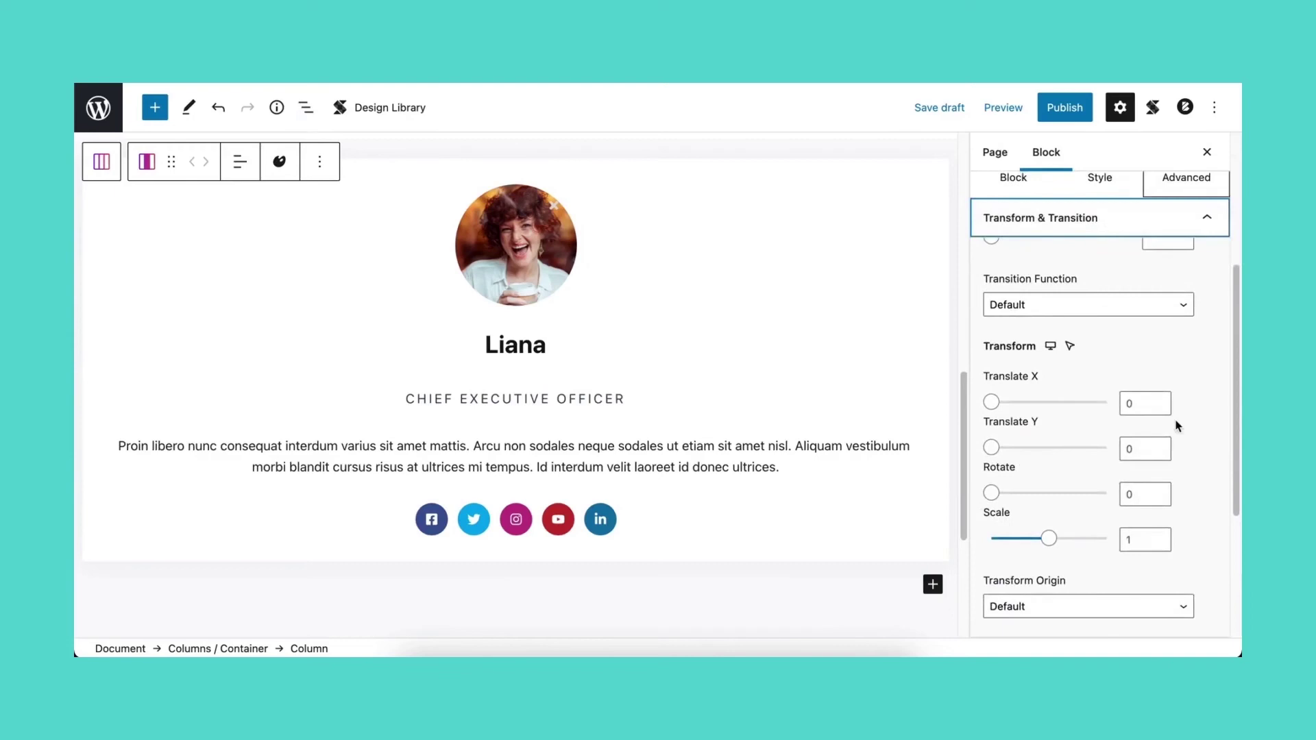
pyautogui.scroll(3, 1177, 425)
pyautogui.click(1155, 360)
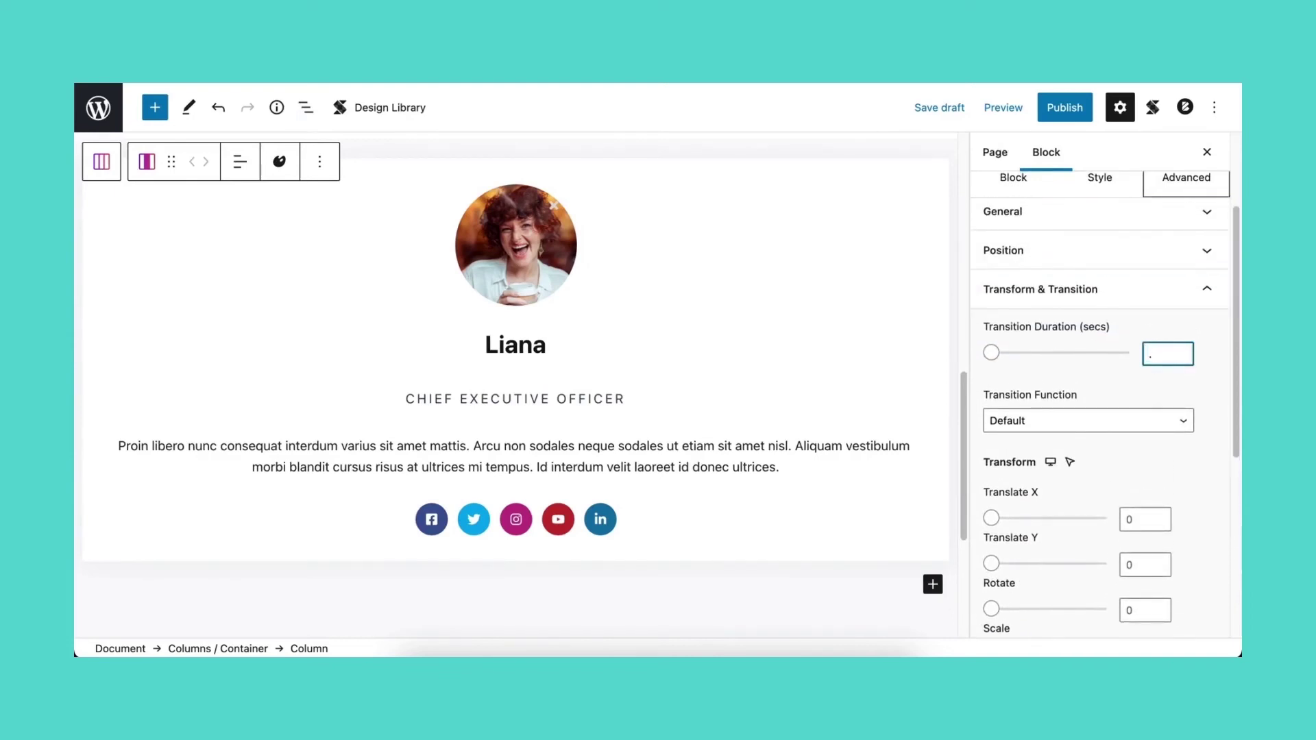
pyautogui.write('.7')
pyautogui.click(1138, 428)
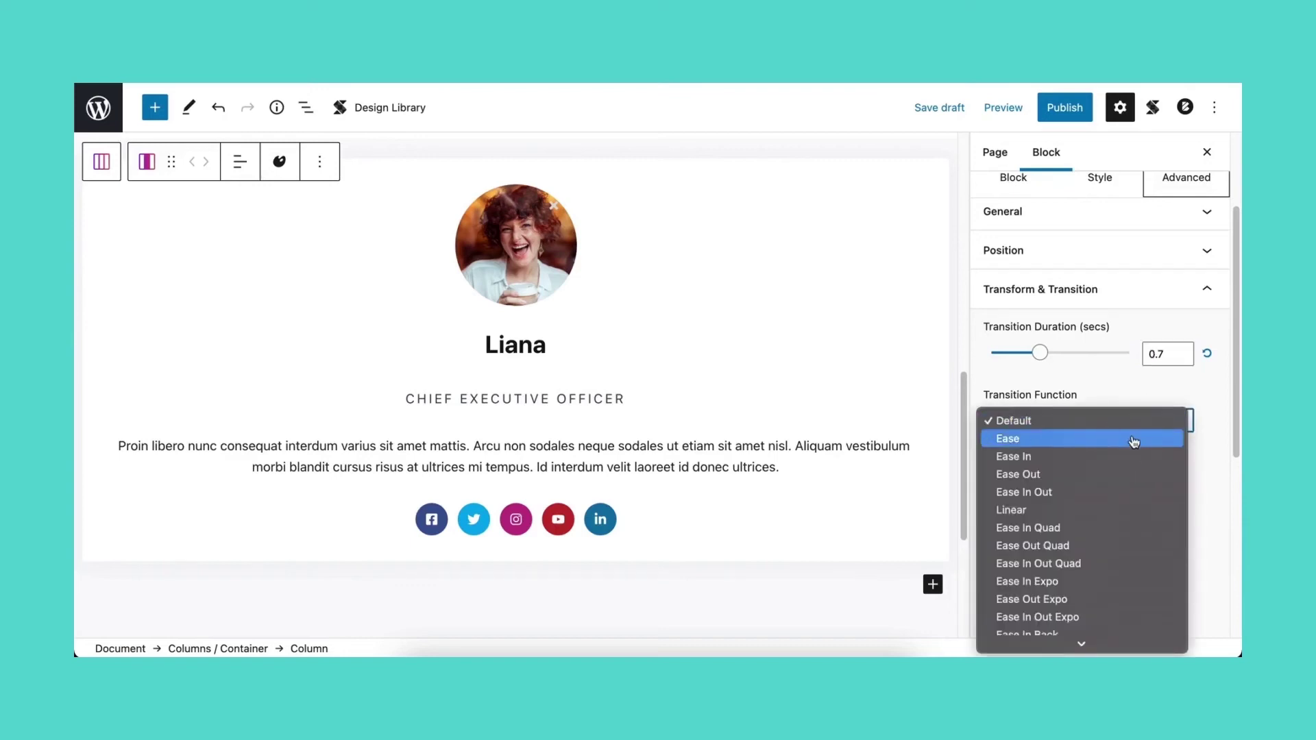
pyautogui.click(1135, 438)
# Set the Column's hover-state Translate Y to -5
pyautogui.scroll(-3, 1208, 473)
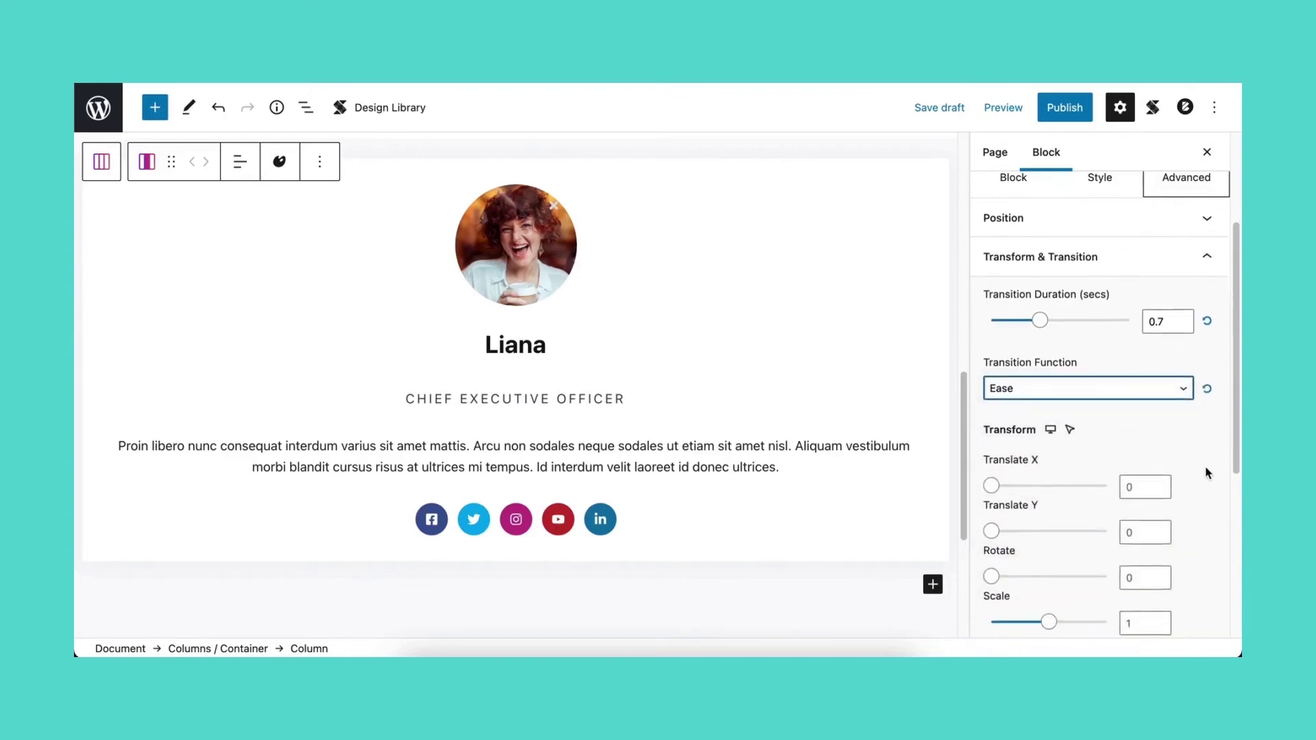
pyautogui.click(1070, 344)
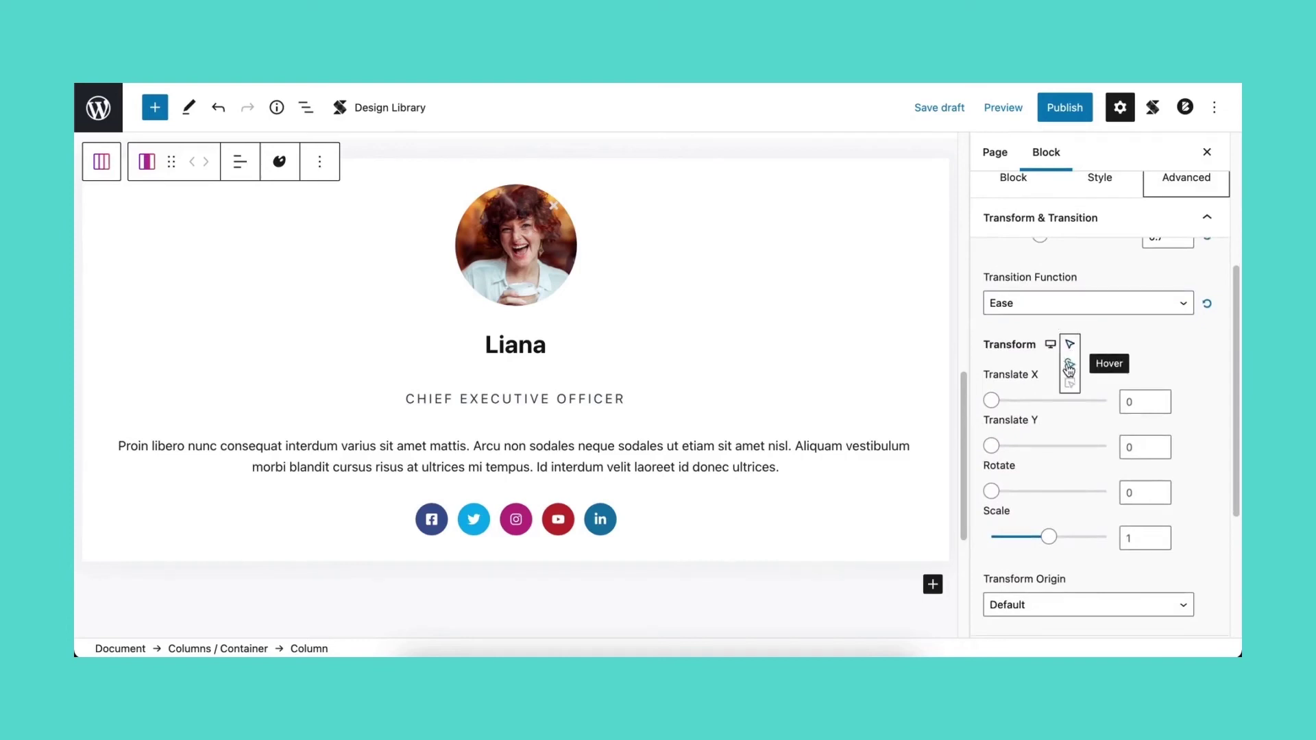
pyautogui.click(1070, 365)
pyautogui.click(1071, 366)
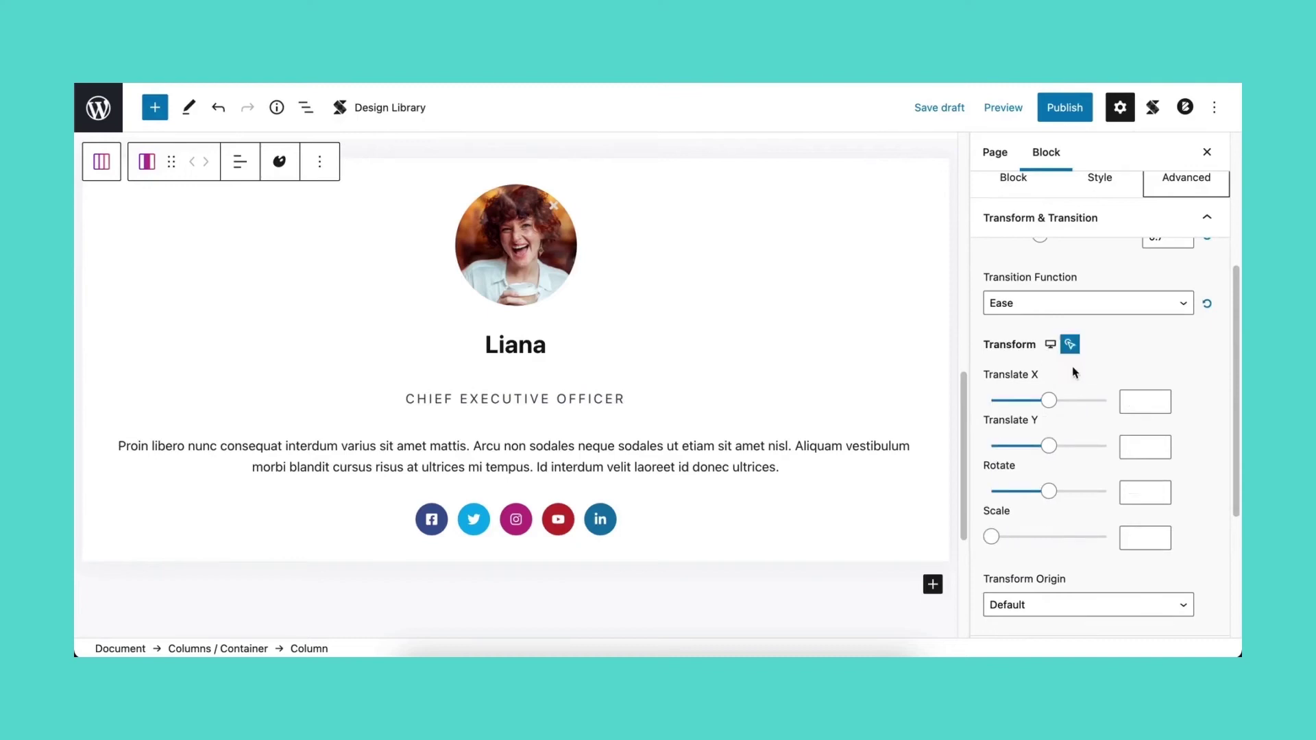
pyautogui.click(1136, 446)
pyautogui.write('-5')
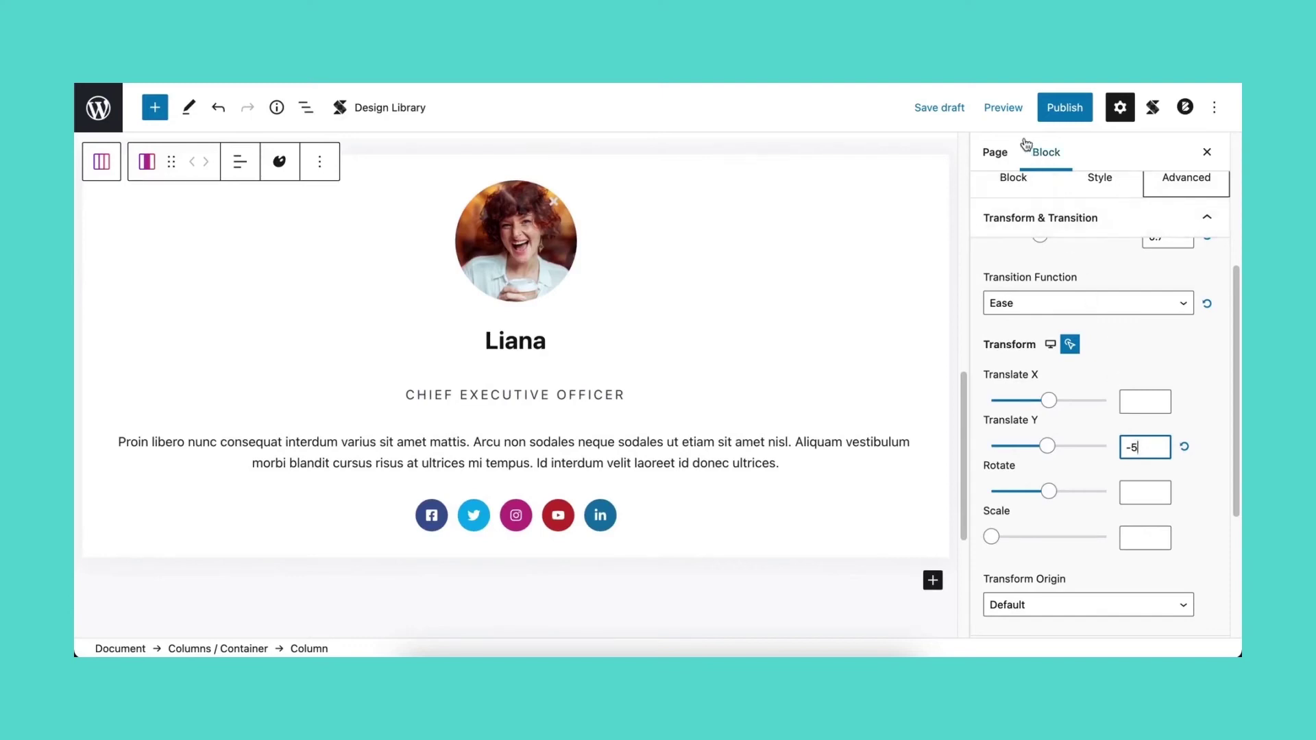
pyautogui.click(1003, 107)
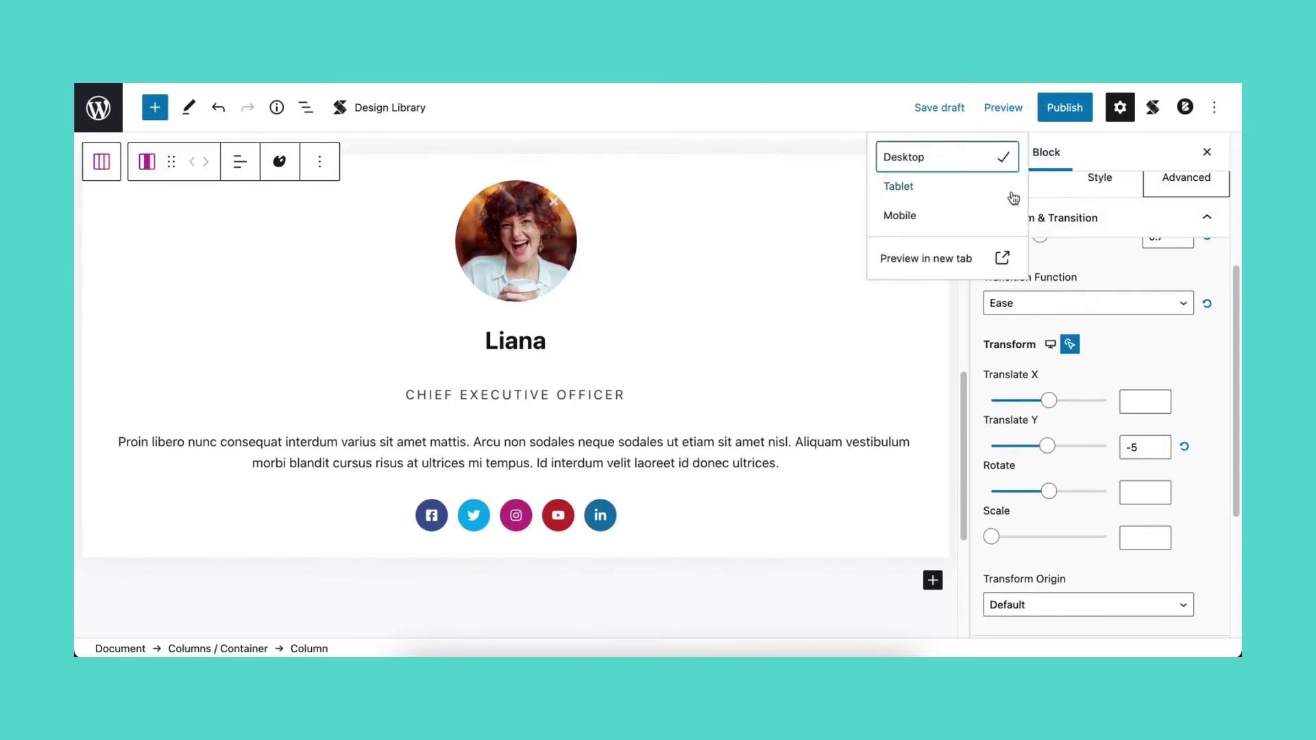
# Preview the page in a new tab, scroll through the team card, then return to the editor's List View
pyautogui.click(1006, 259)
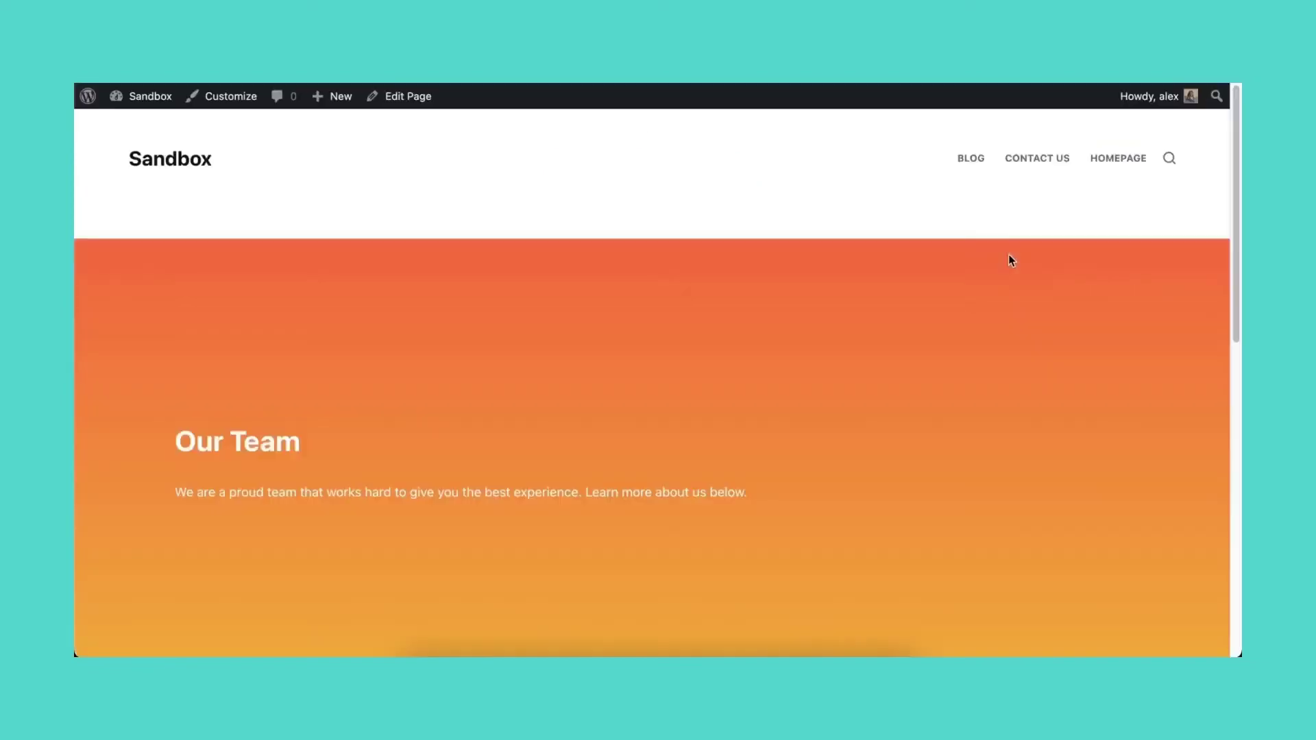
pyautogui.scroll(-10, 1211, 310)
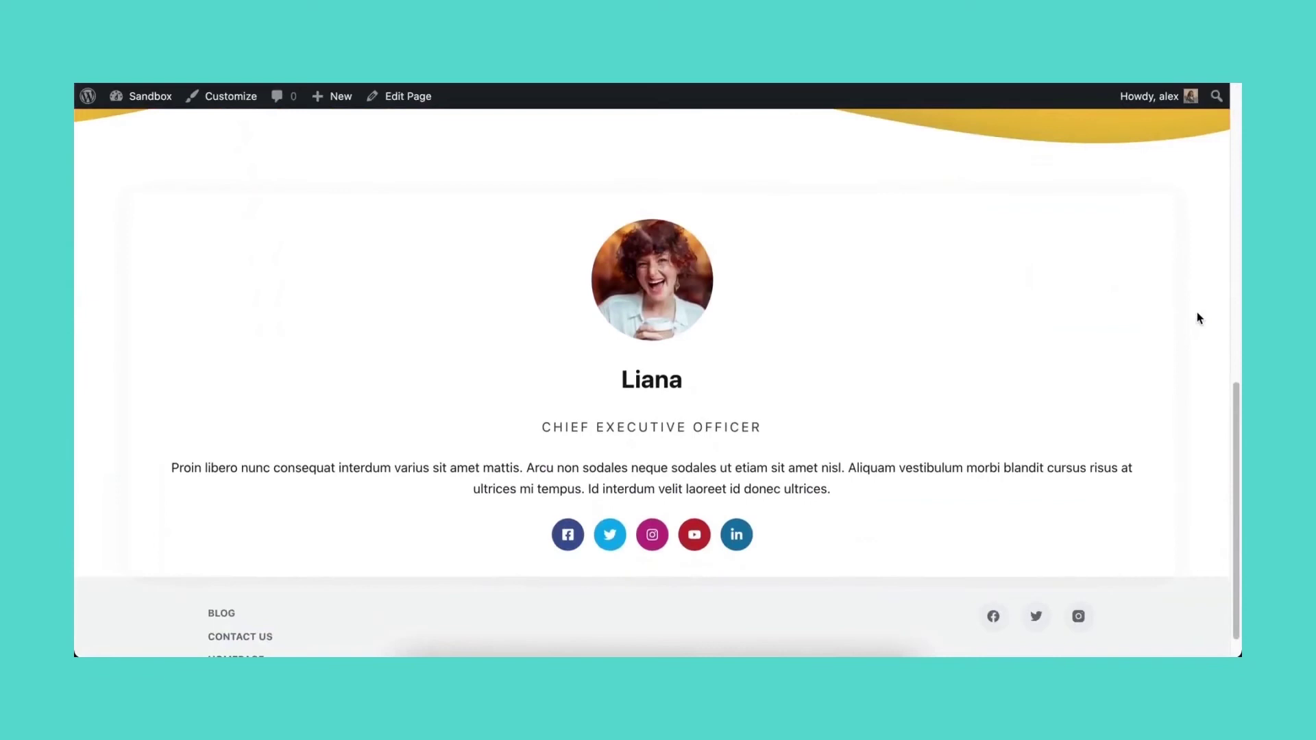
pyautogui.hotkey('ctrl', 'w')
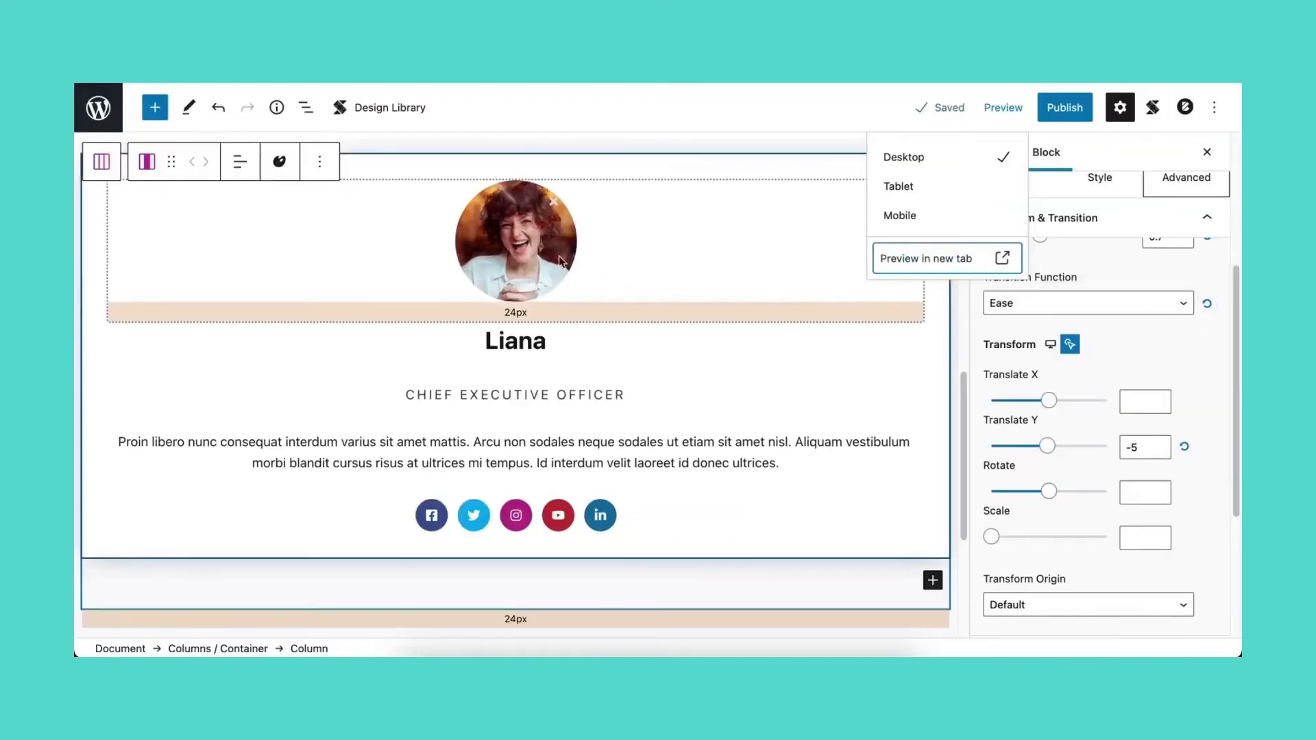
pyautogui.click(305, 120)
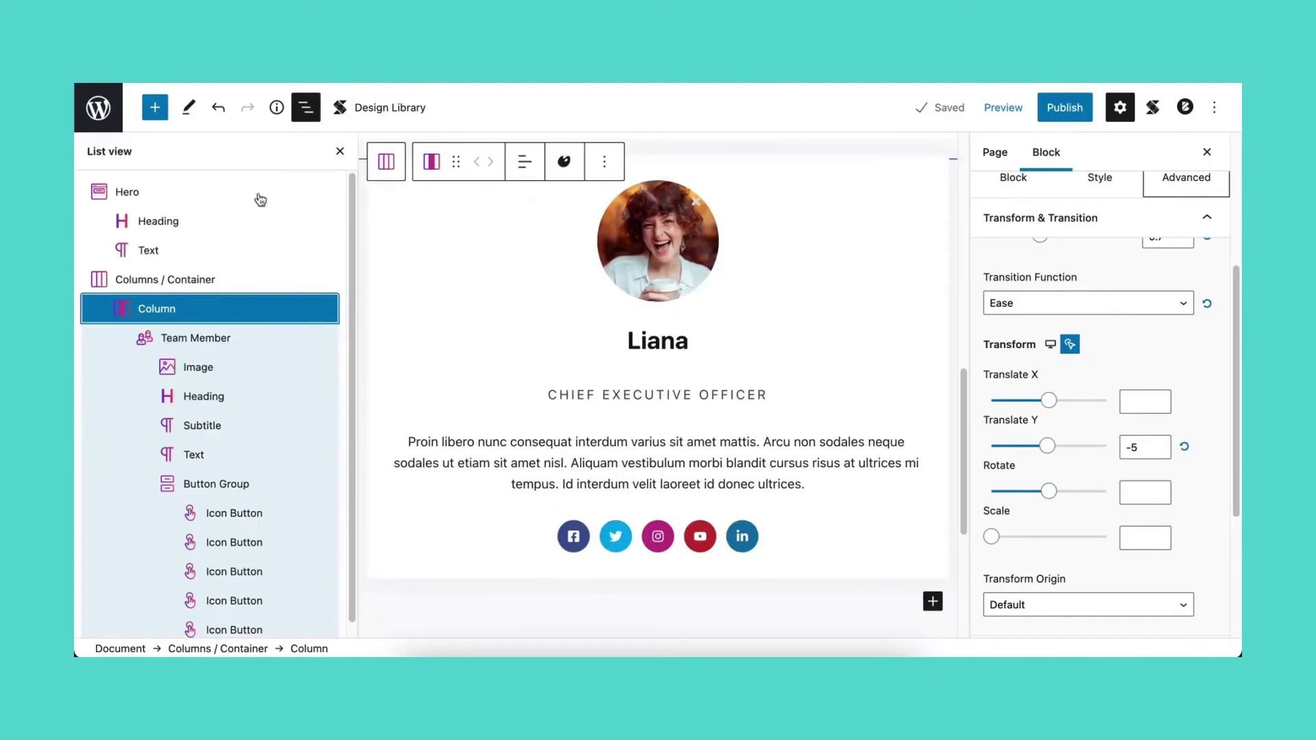
# Enable cloning of the last column on the Columns / Container and raise it to 3 columns
pyautogui.click(253, 284)
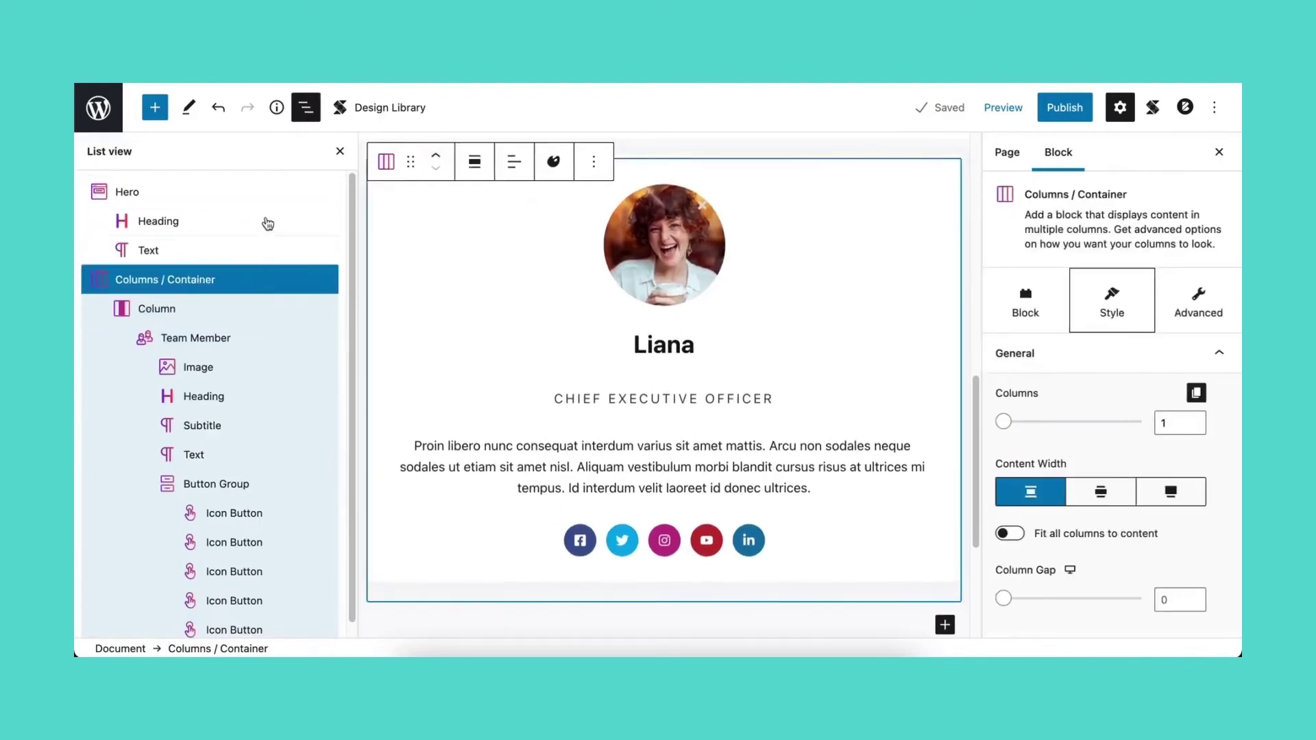
pyautogui.click(304, 113)
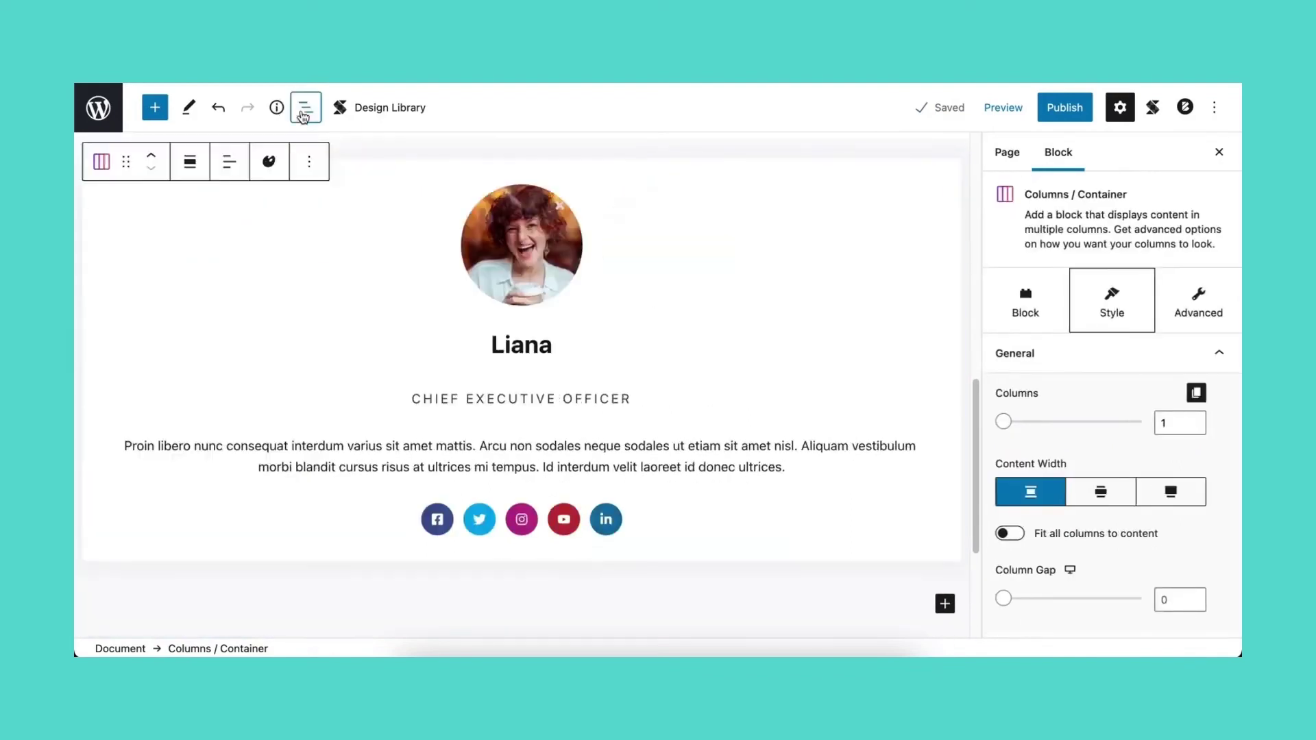
pyautogui.click(1198, 395)
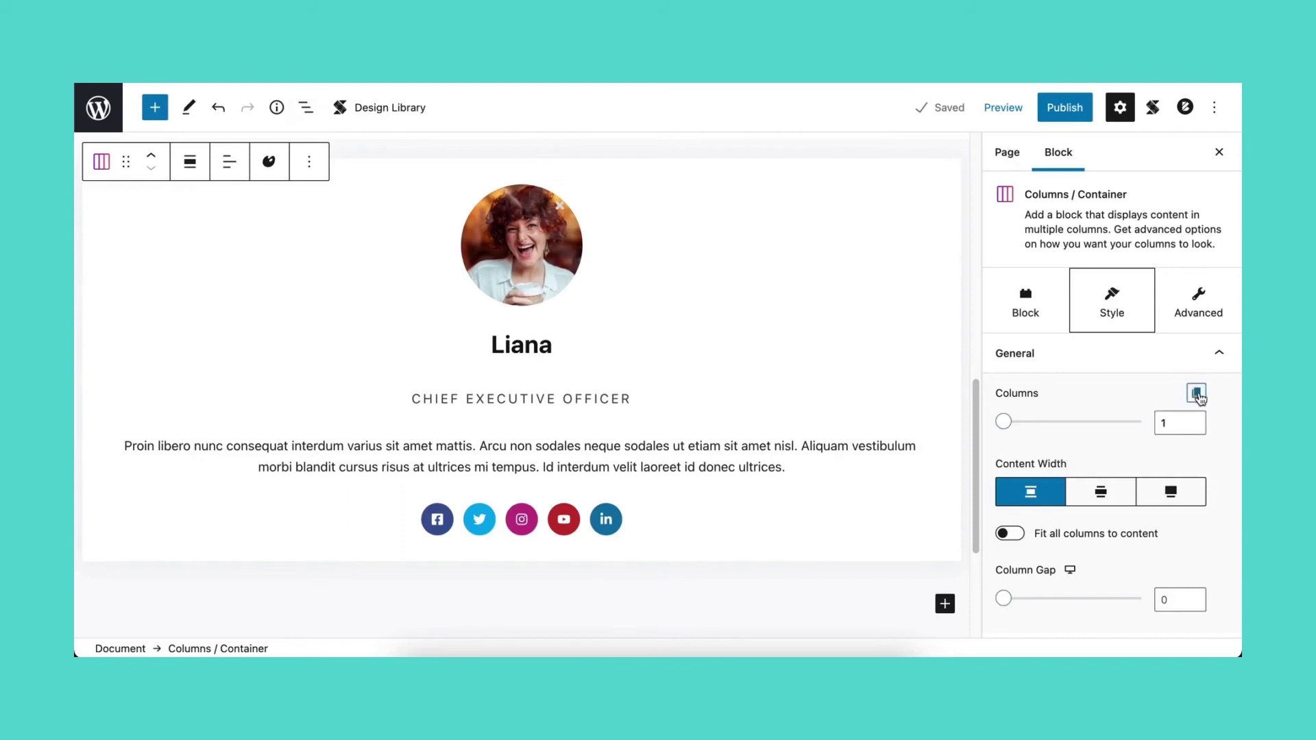
pyautogui.moveTo(1006, 428)
pyautogui.mouseDown()
pyautogui.moveTo(1049, 430)
pyautogui.moveTo(1008, 423)
pyautogui.mouseUp()
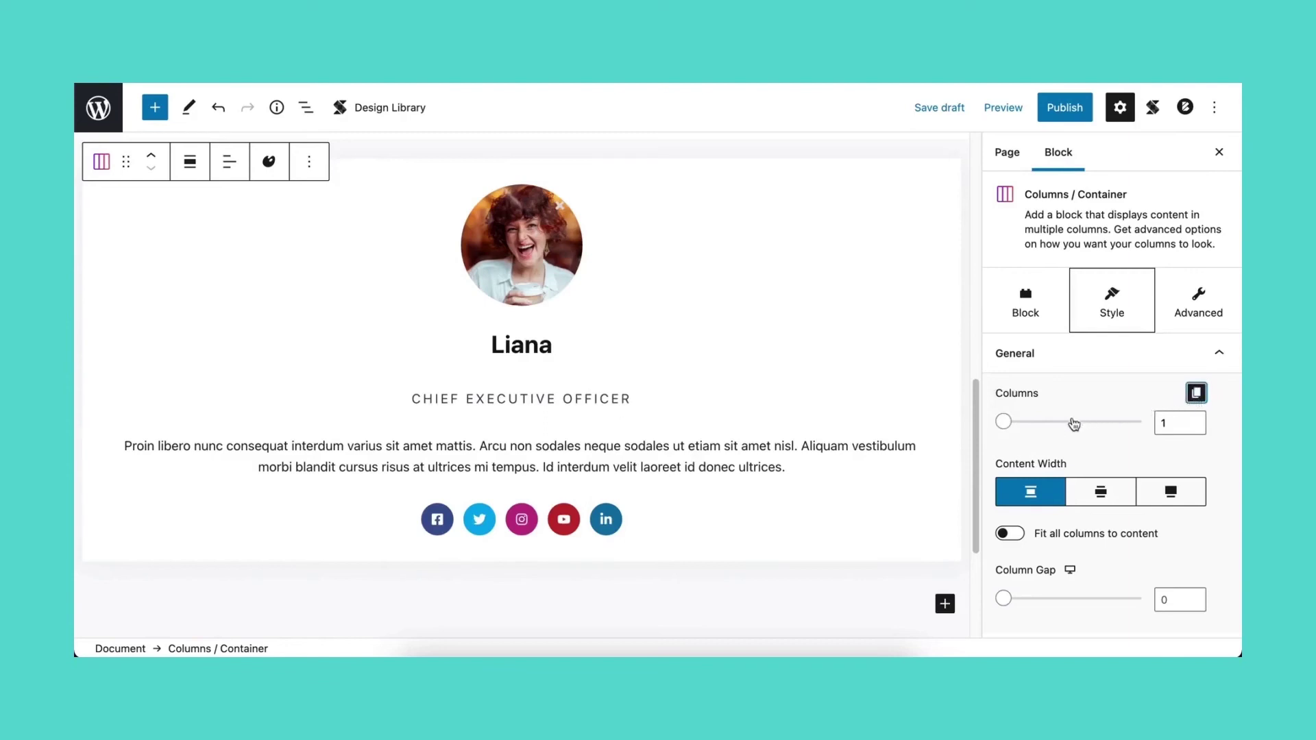
pyautogui.moveTo(1006, 430); pyautogui.dragTo(1056, 429)
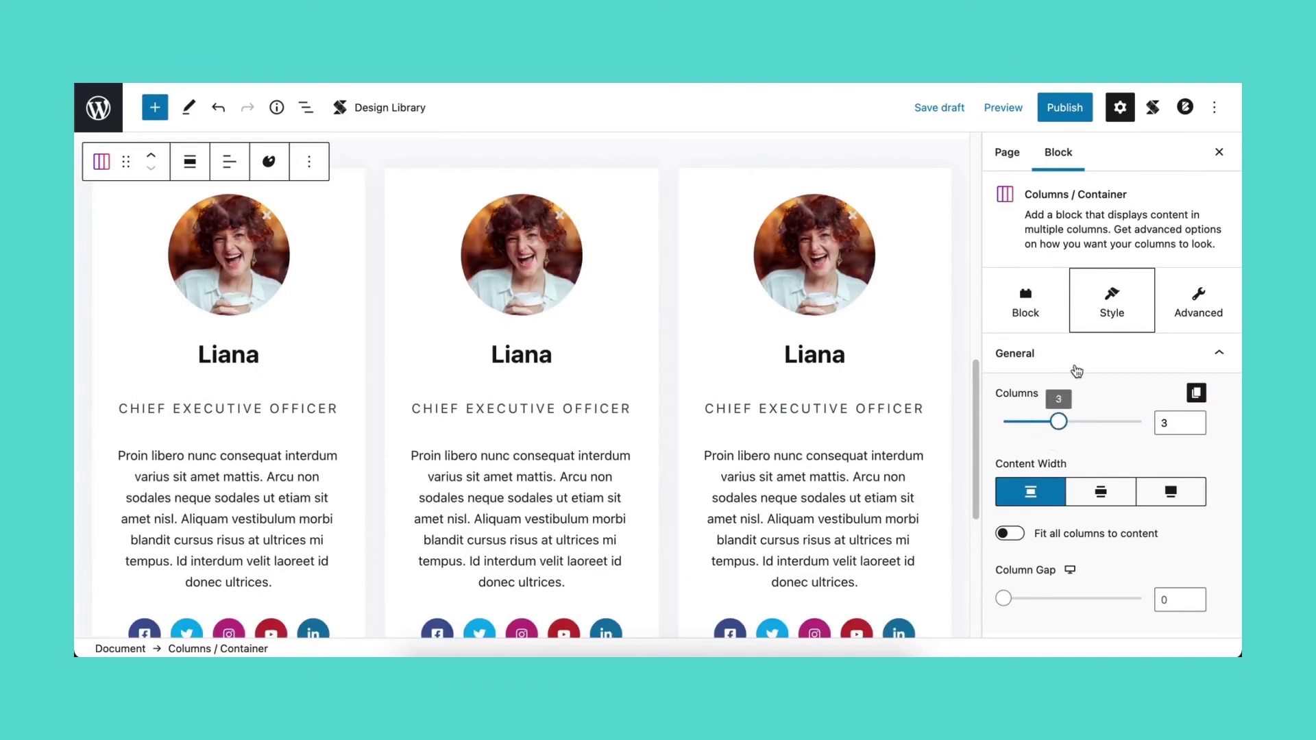
pyautogui.click(1079, 355)
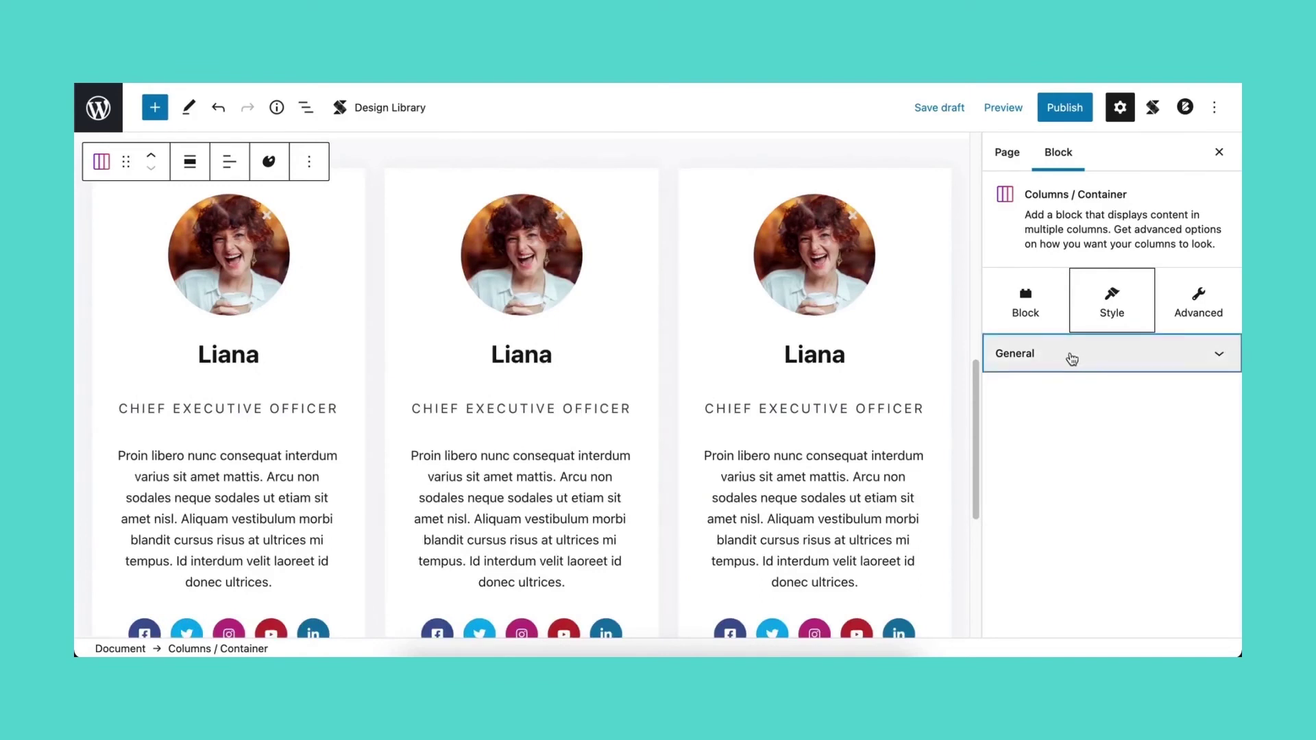
# Give the middle card the second library photo, a new first name, and 'MARKETING' in its title
pyautogui.click(530, 300)
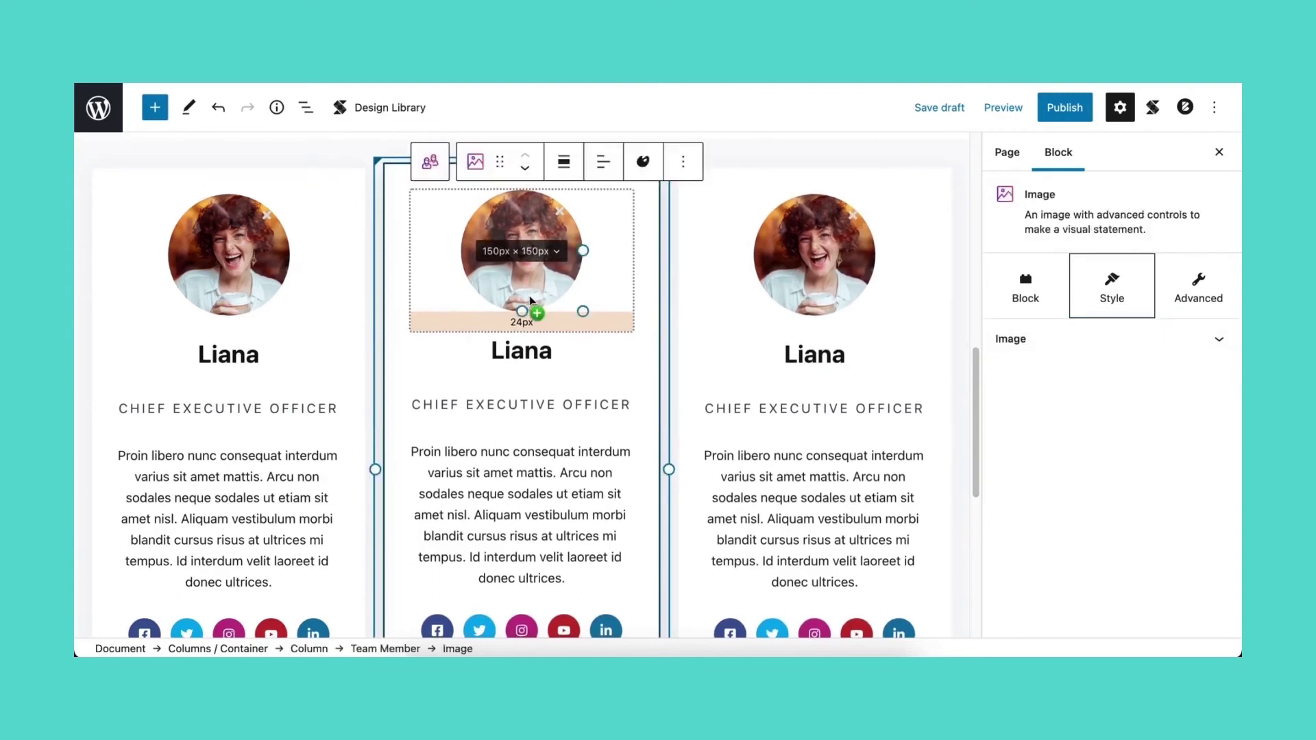
pyautogui.click(529, 295)
pyautogui.click(319, 317)
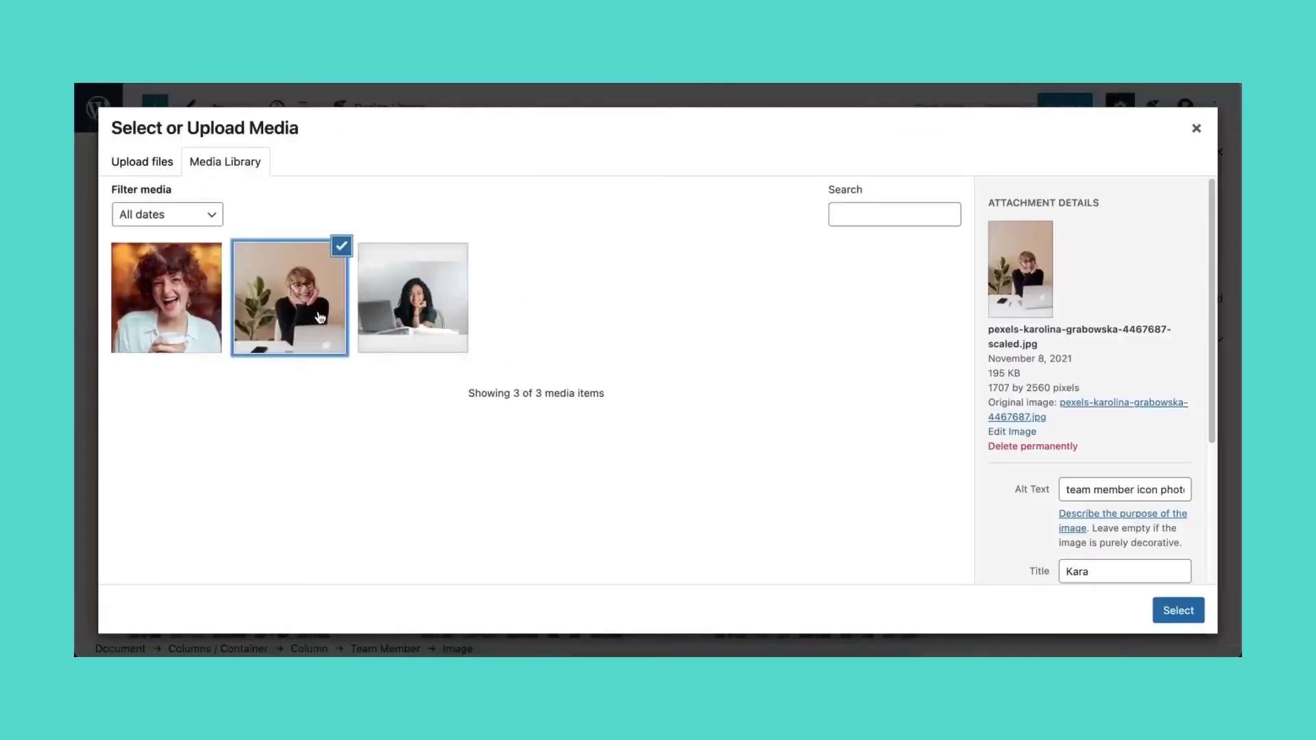
pyautogui.click(1190, 613)
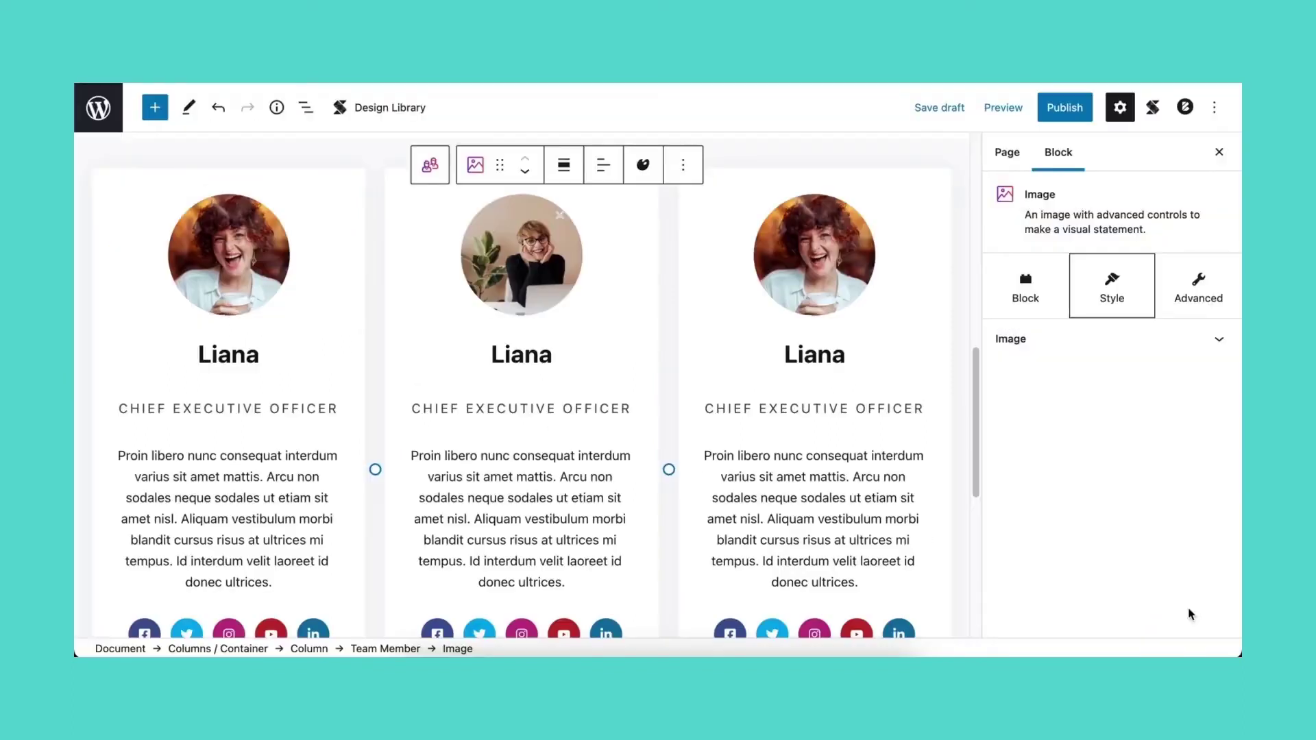
pyautogui.doubleClick(542, 355)
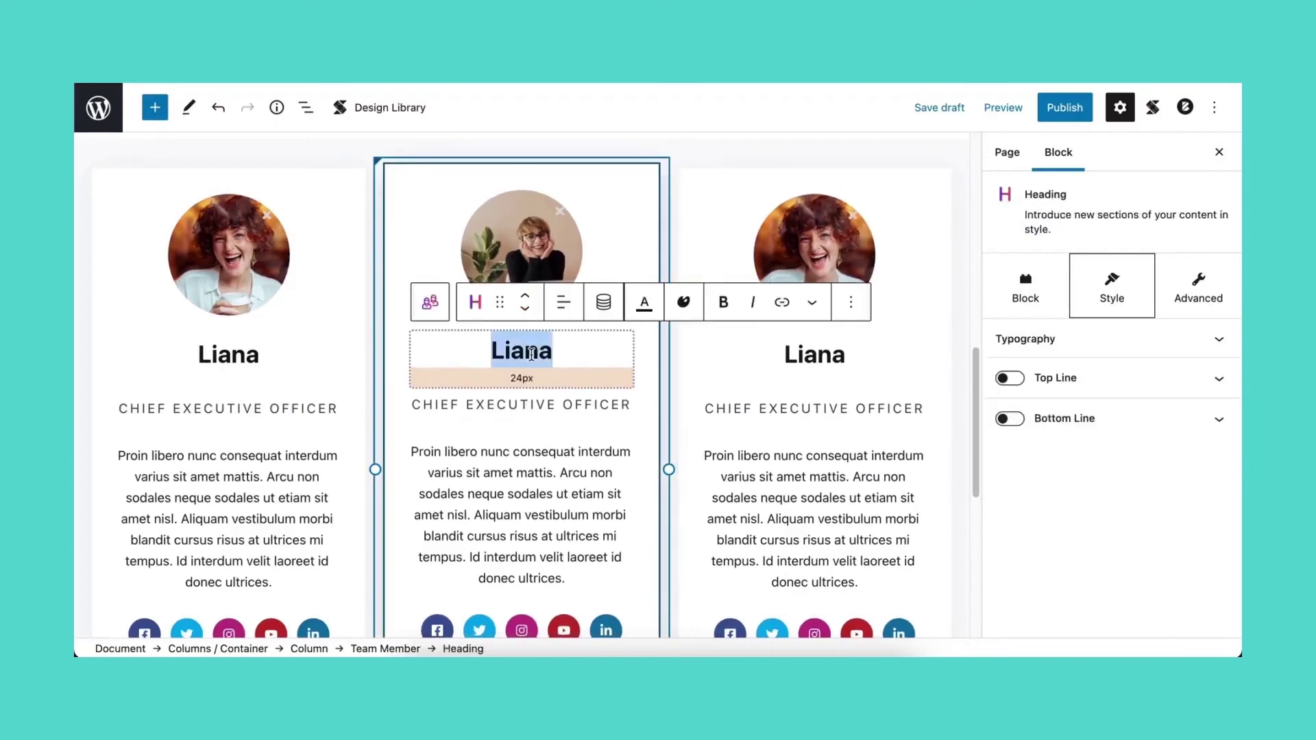
pyautogui.write('Kara')
pyautogui.doubleClick(510, 402)
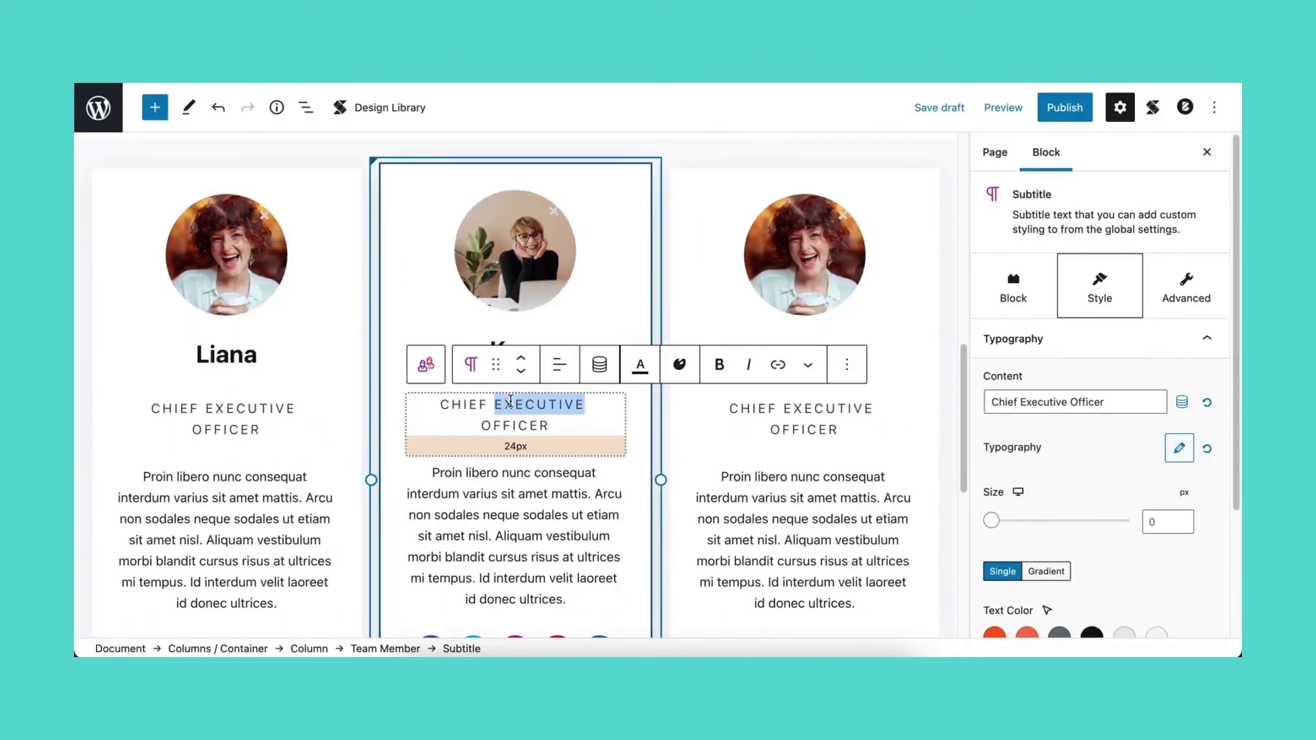
pyautogui.write('MARKETING')
# Change the middle card's Facebook link to that member's own profile URL
pyautogui.scroll(-3, 480, 514)
pyautogui.click(429, 566)
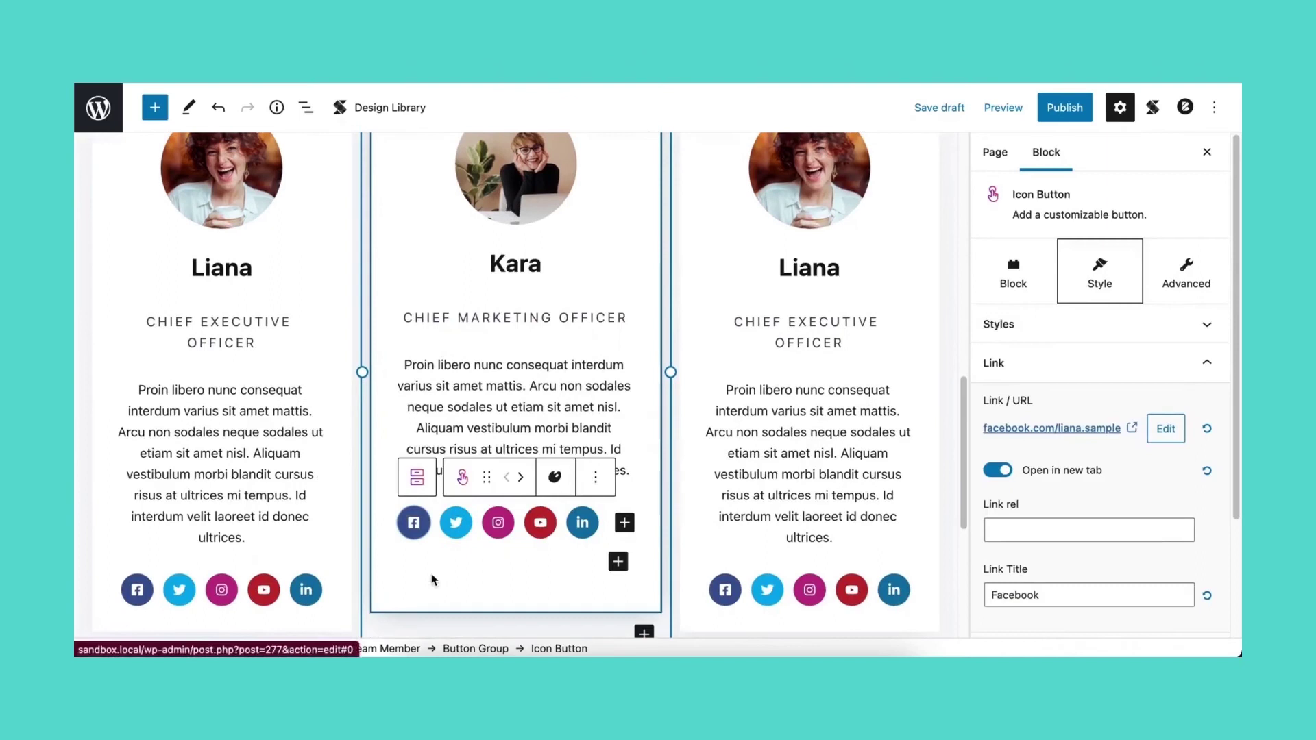
pyautogui.click(1166, 428)
pyautogui.doubleClick(1113, 431)
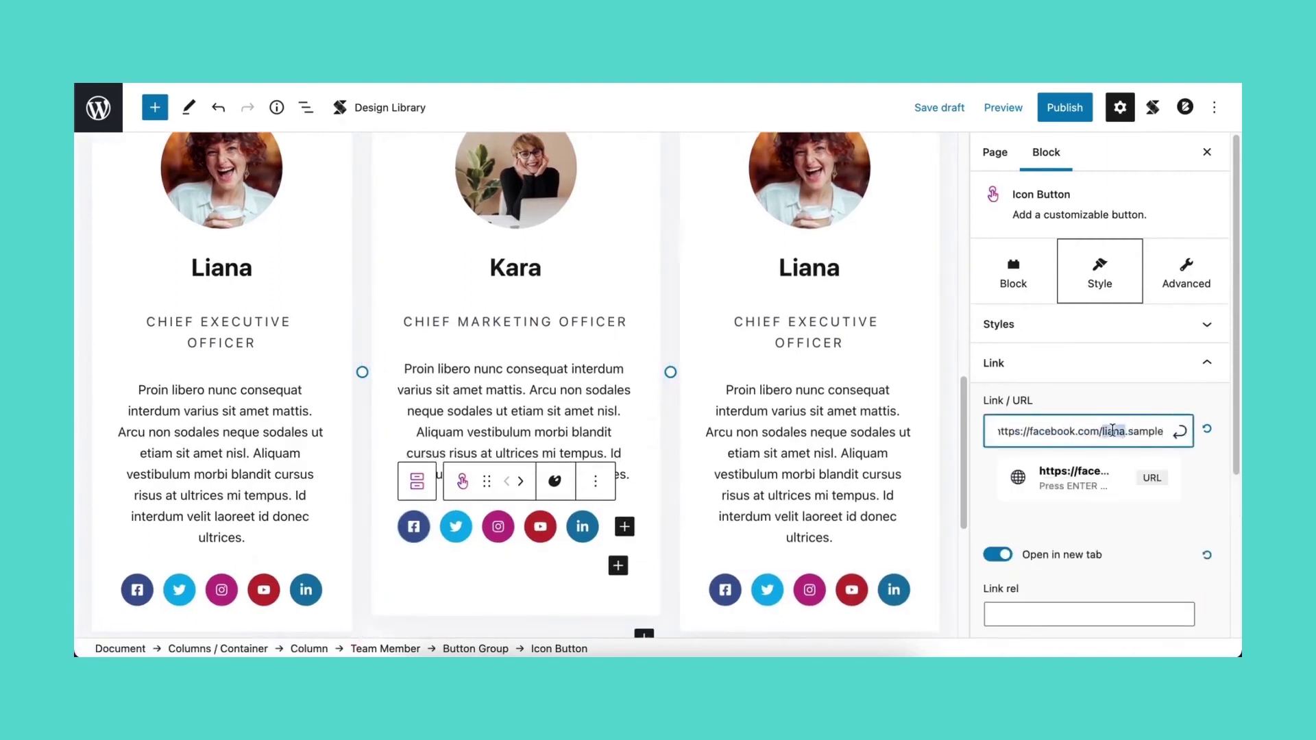
pyautogui.write('kara')
pyautogui.press('Return')
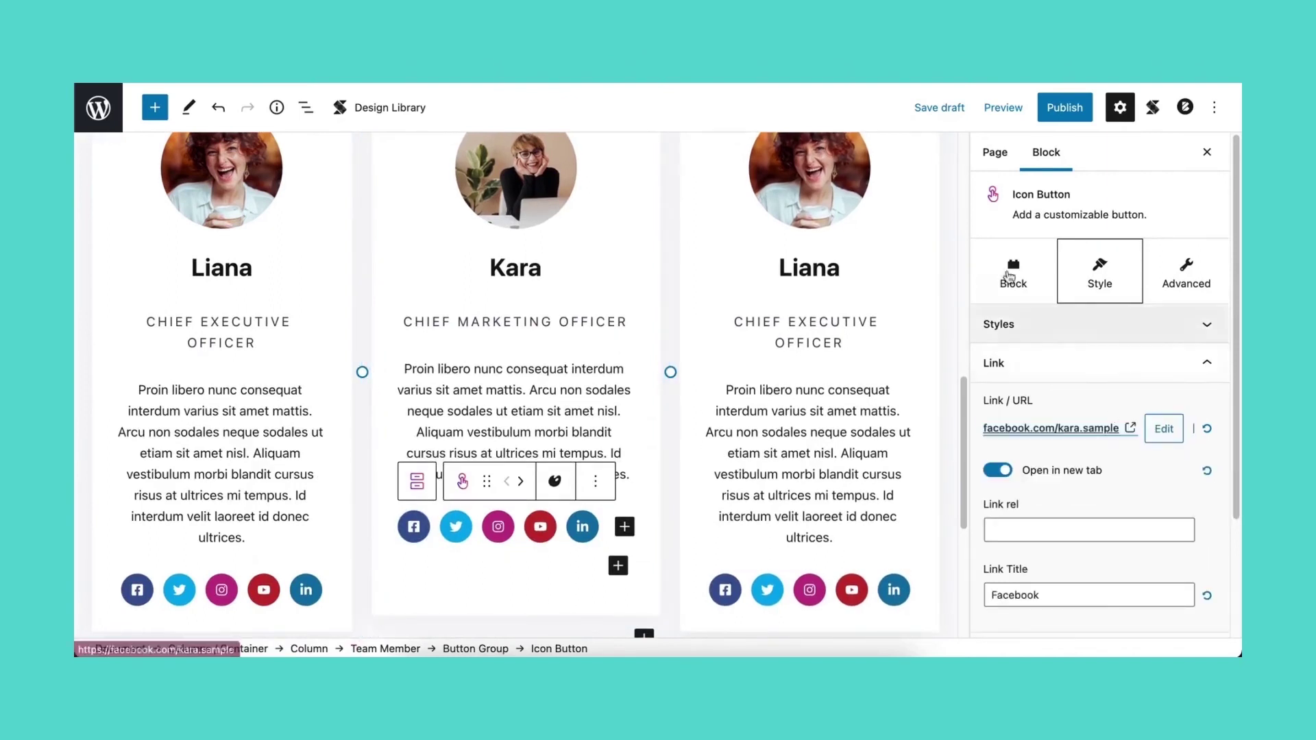
# Give the third card the third library photo, a new first name, and 'PRODUCT' in its title
pyautogui.click(823, 203)
pyautogui.click(830, 210)
pyautogui.click(417, 302)
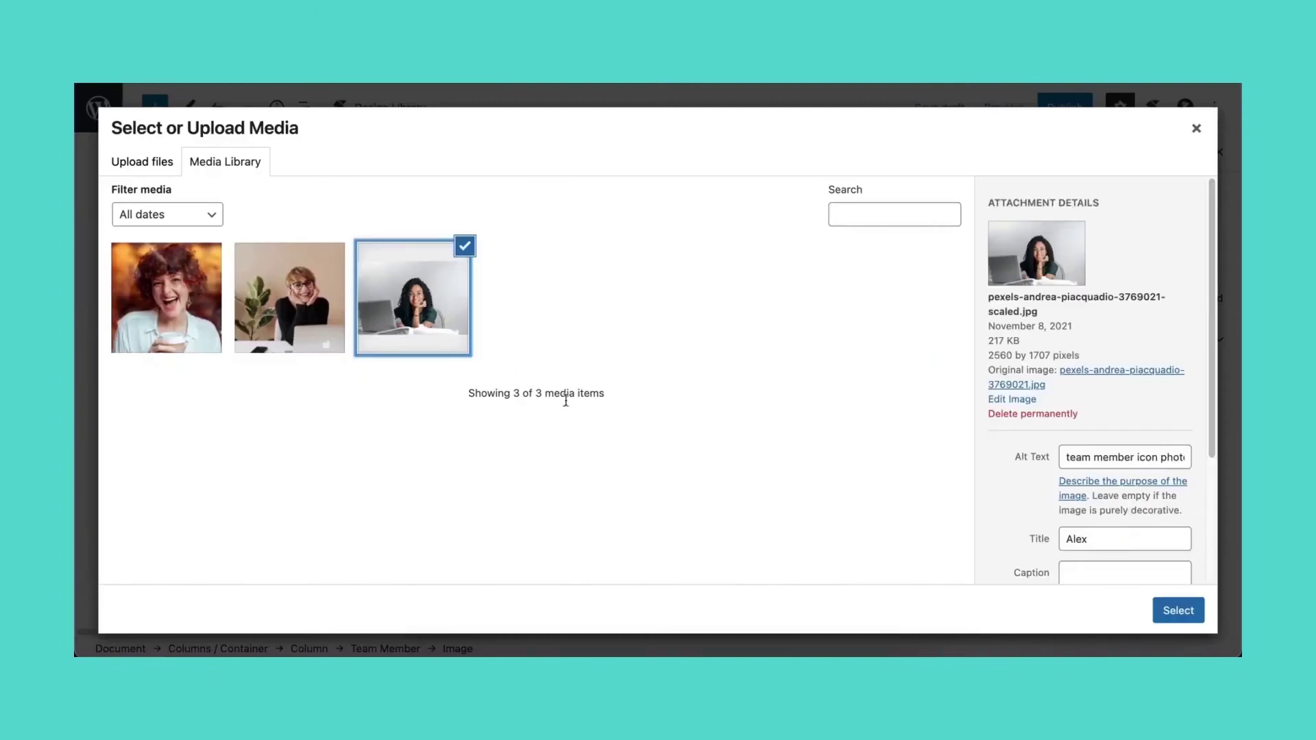
pyautogui.click(1180, 610)
pyautogui.doubleClick(826, 291)
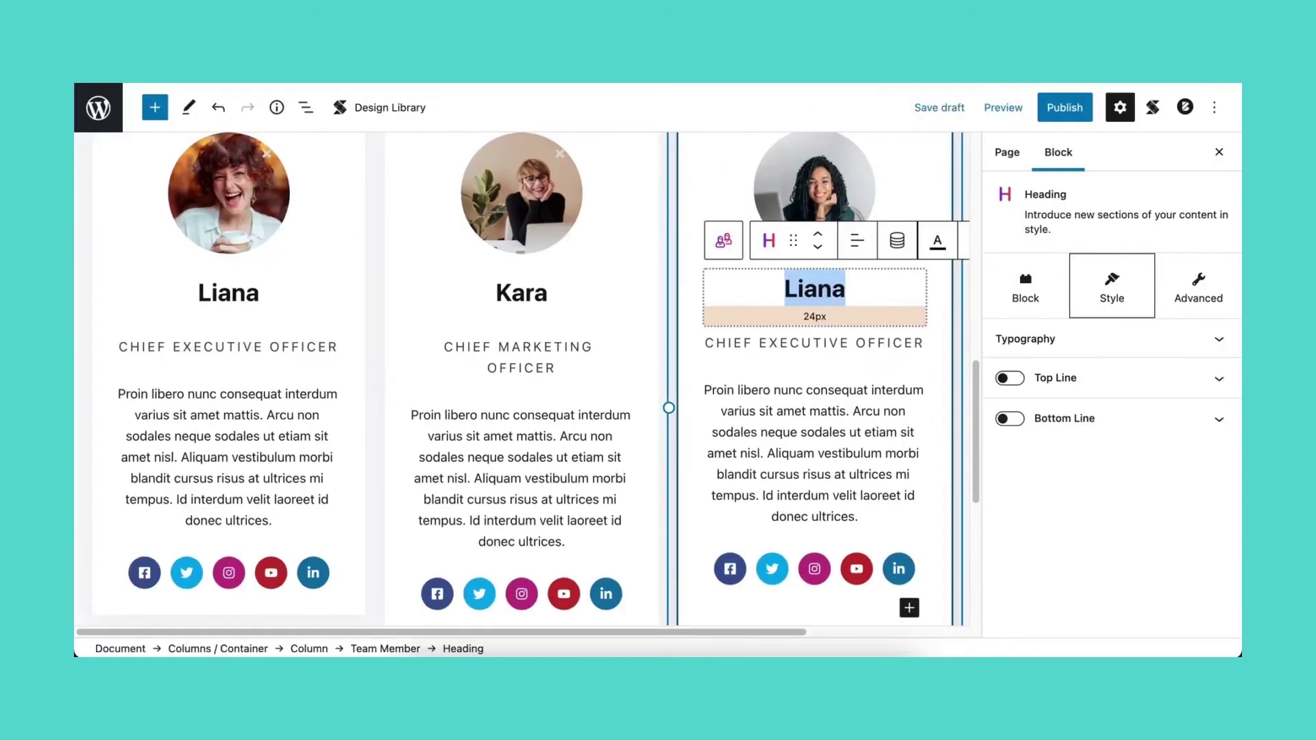
pyautogui.write('Alex')
pyautogui.doubleClick(816, 343)
pyautogui.write('P')
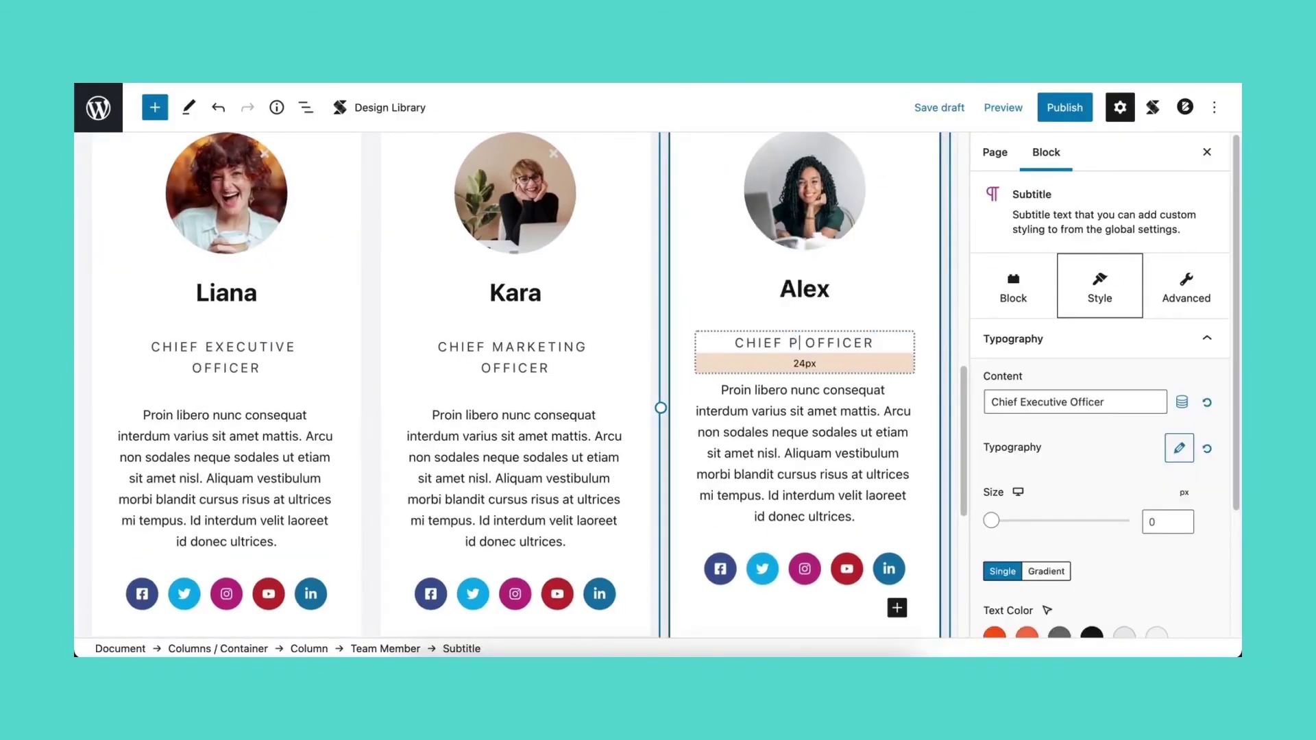
pyautogui.write('RODUCT')
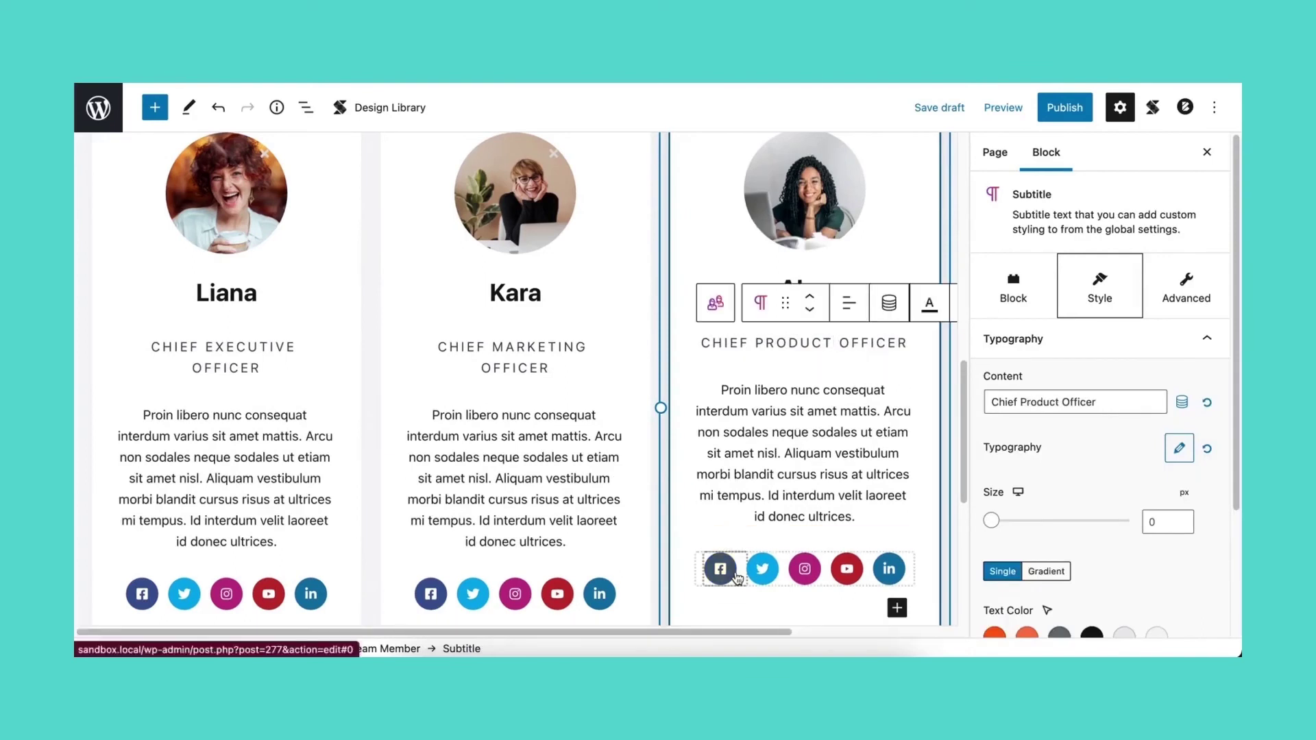
# Change the third card's Facebook link to that member's own profile URL
pyautogui.click(735, 576)
pyautogui.click(1111, 431)
pyautogui.write('a')
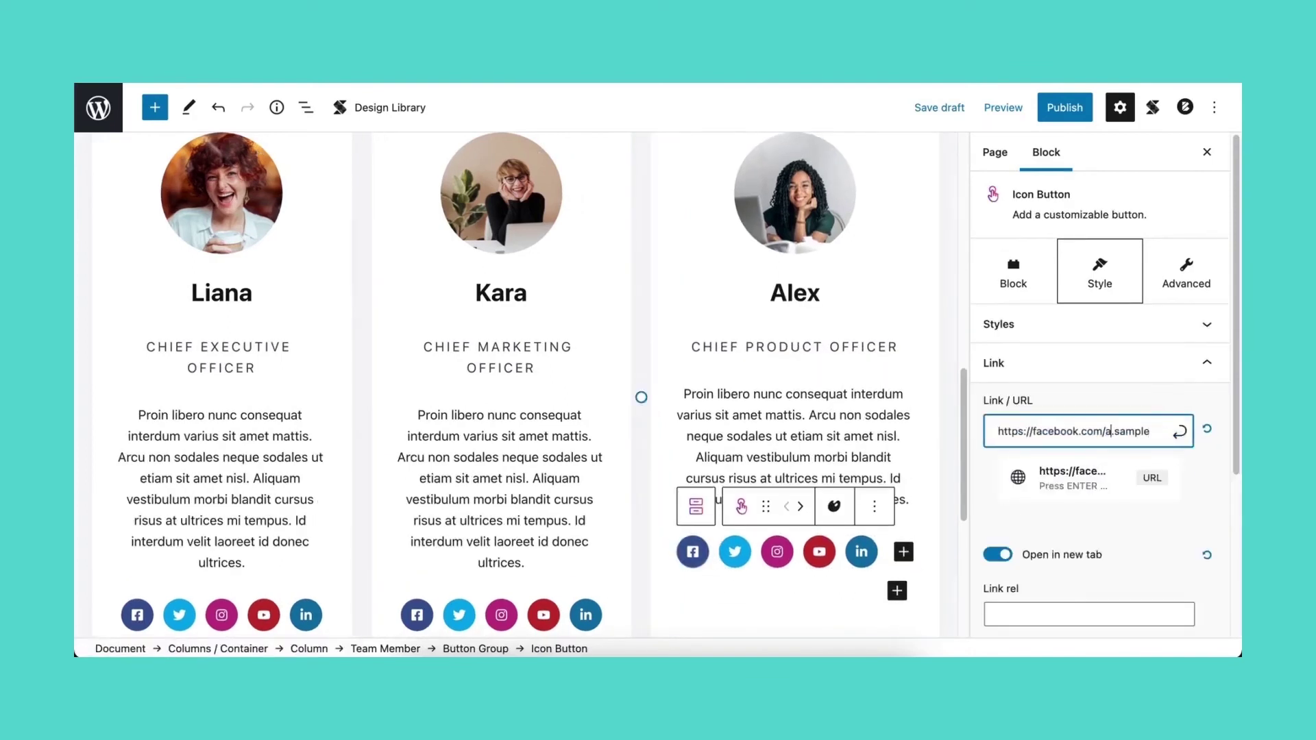
pyautogui.write('lex')
pyautogui.press('Return')
pyautogui.click(1168, 372)
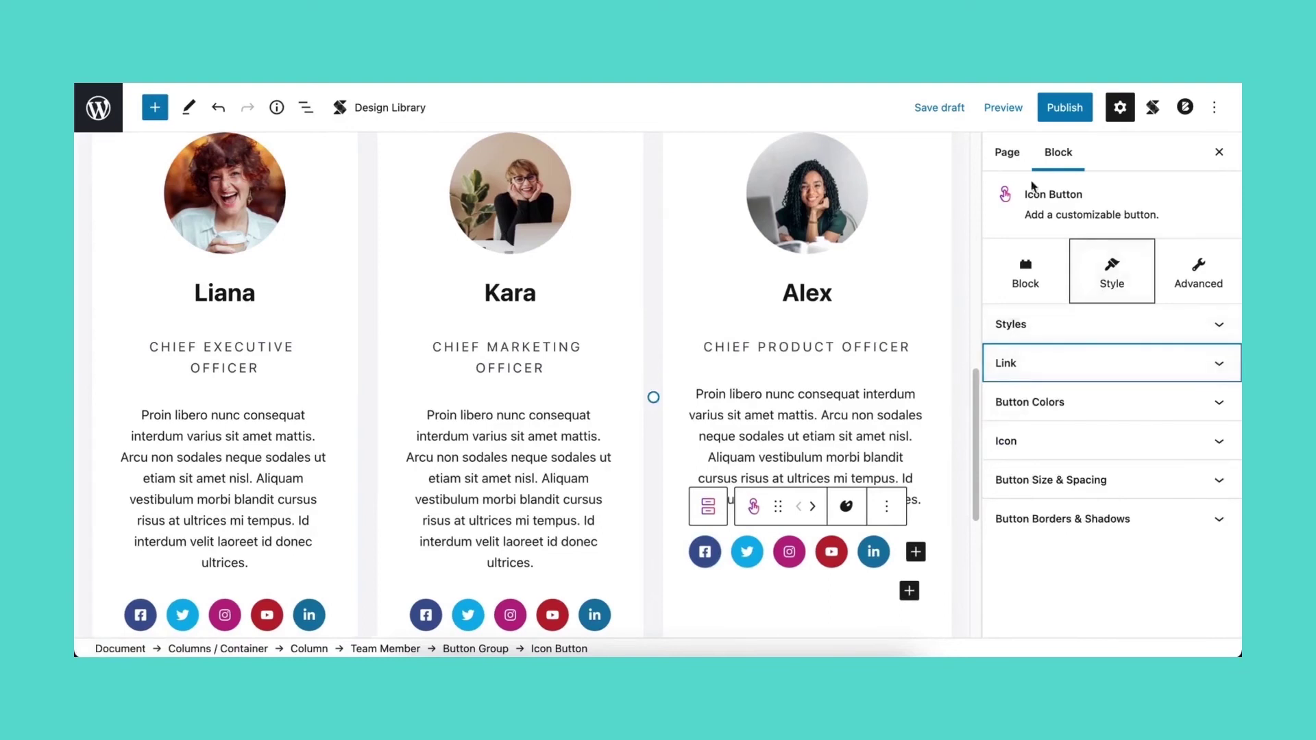
pyautogui.click(1004, 108)
# Preview the page in a new tab and scroll down to the three team cards
pyautogui.click(1001, 259)
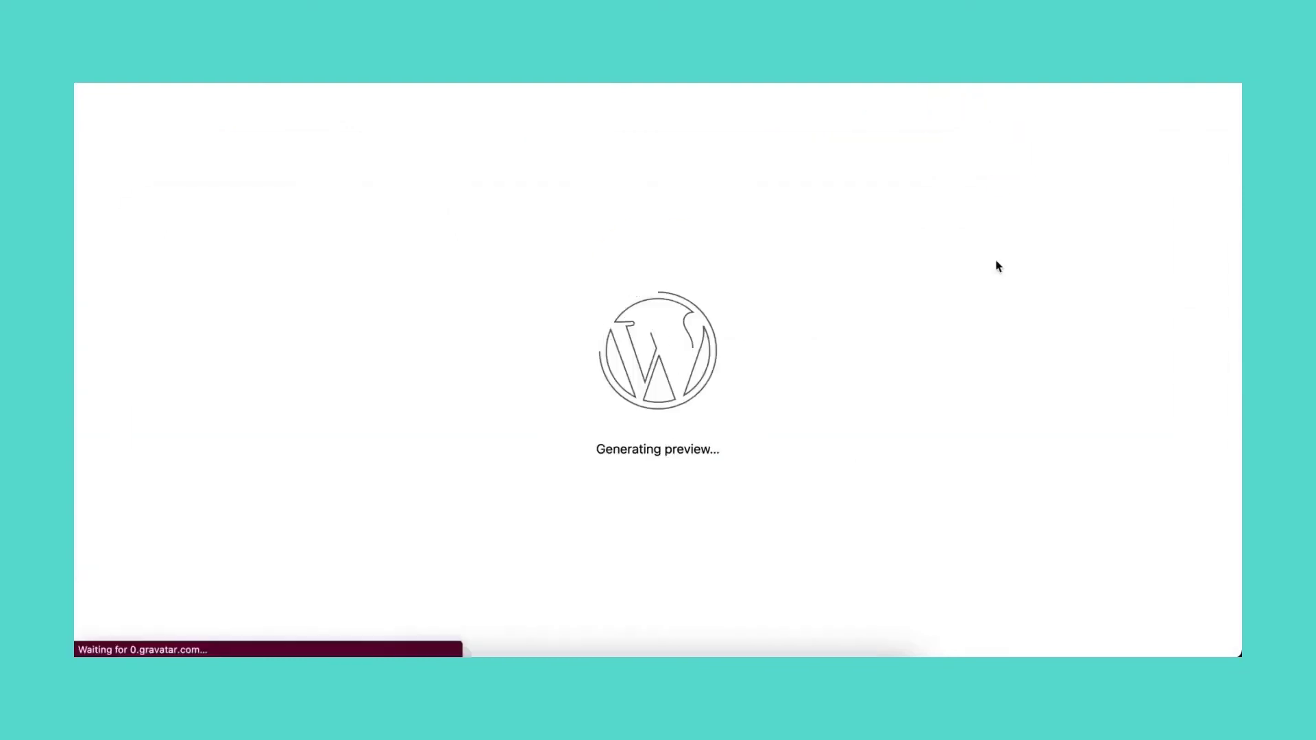
pyautogui.scroll(-10, 1226, 330)
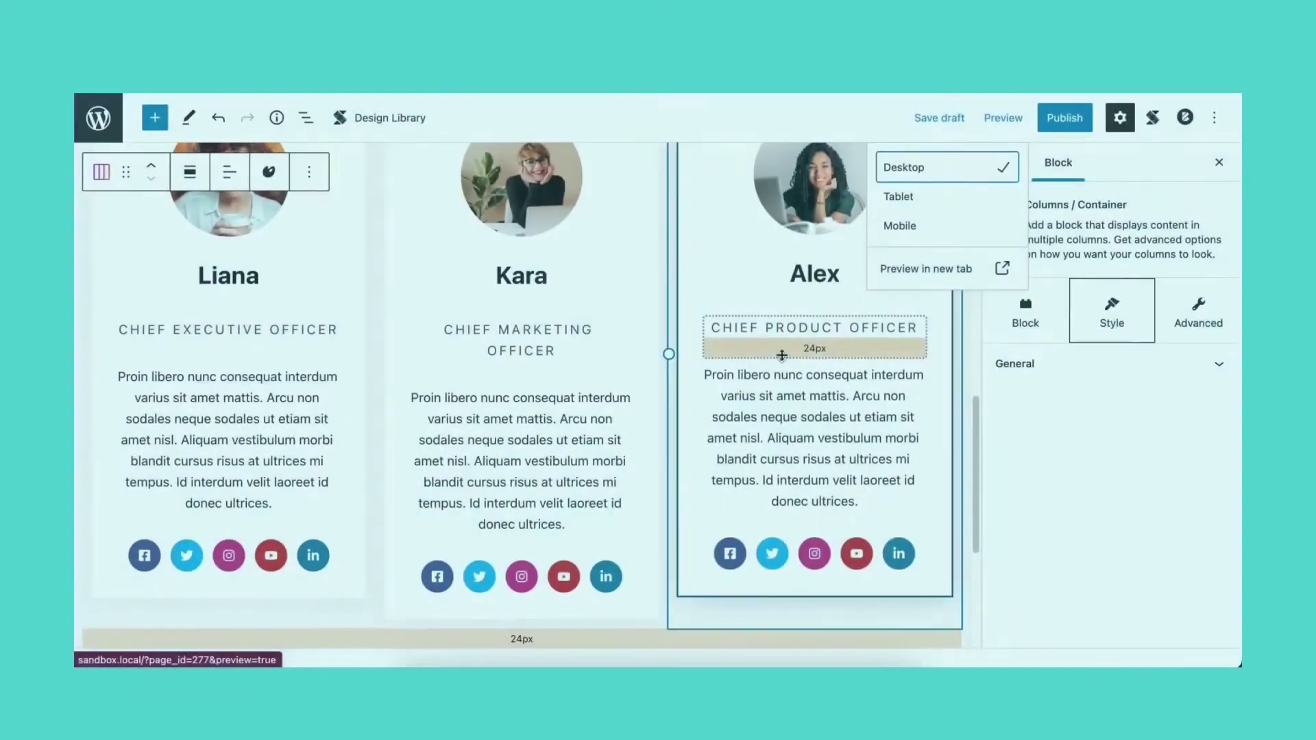
# Insert a Stackable Call to Action below the team cards via /call, using the Horizontal 2 layout
pyautogui.scroll(-5, 725, 356)
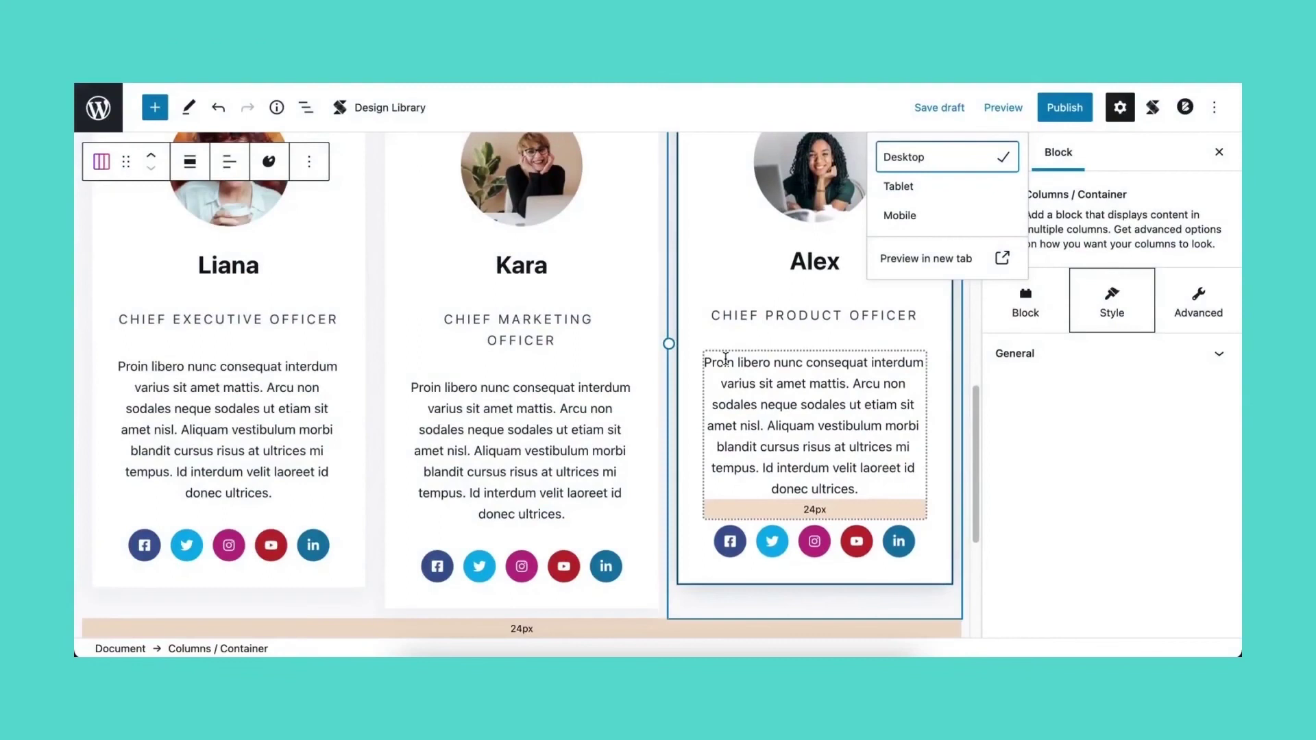
pyautogui.scroll(-2, 725, 355)
pyautogui.click(723, 380)
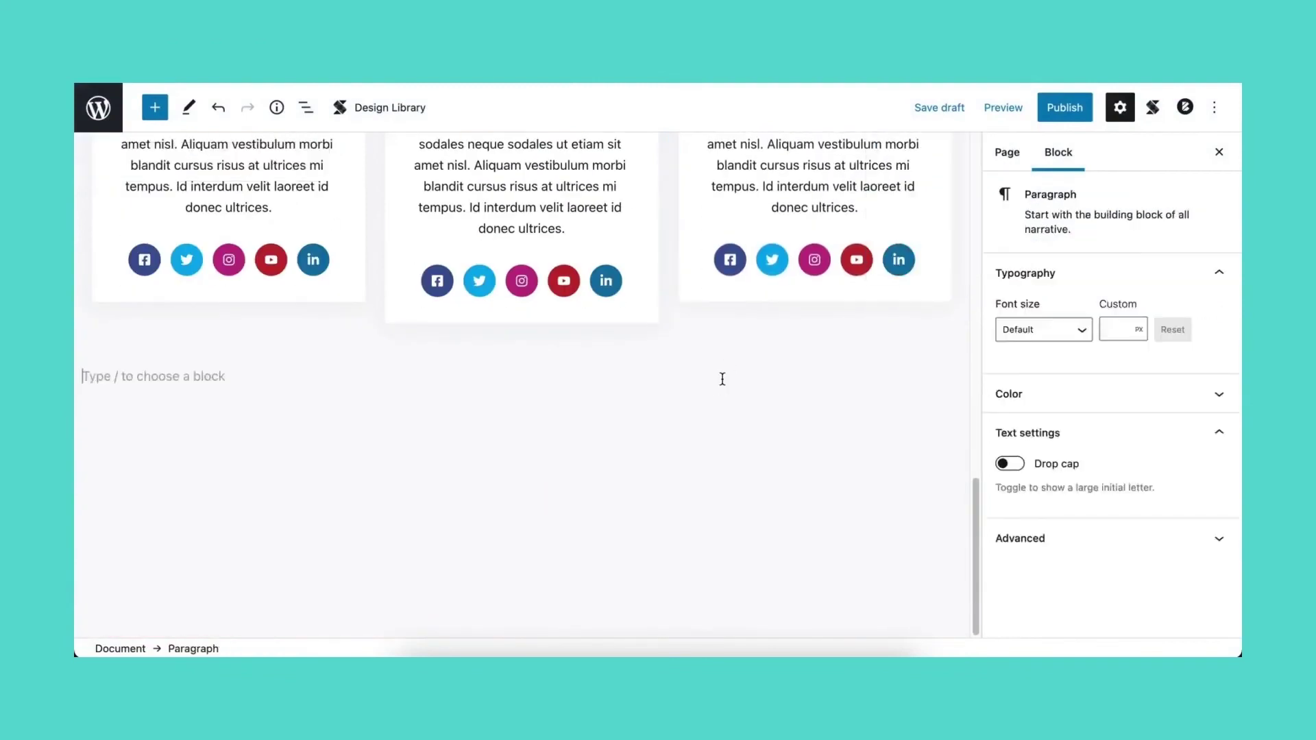
pyautogui.write('/call')
pyautogui.press('Return')
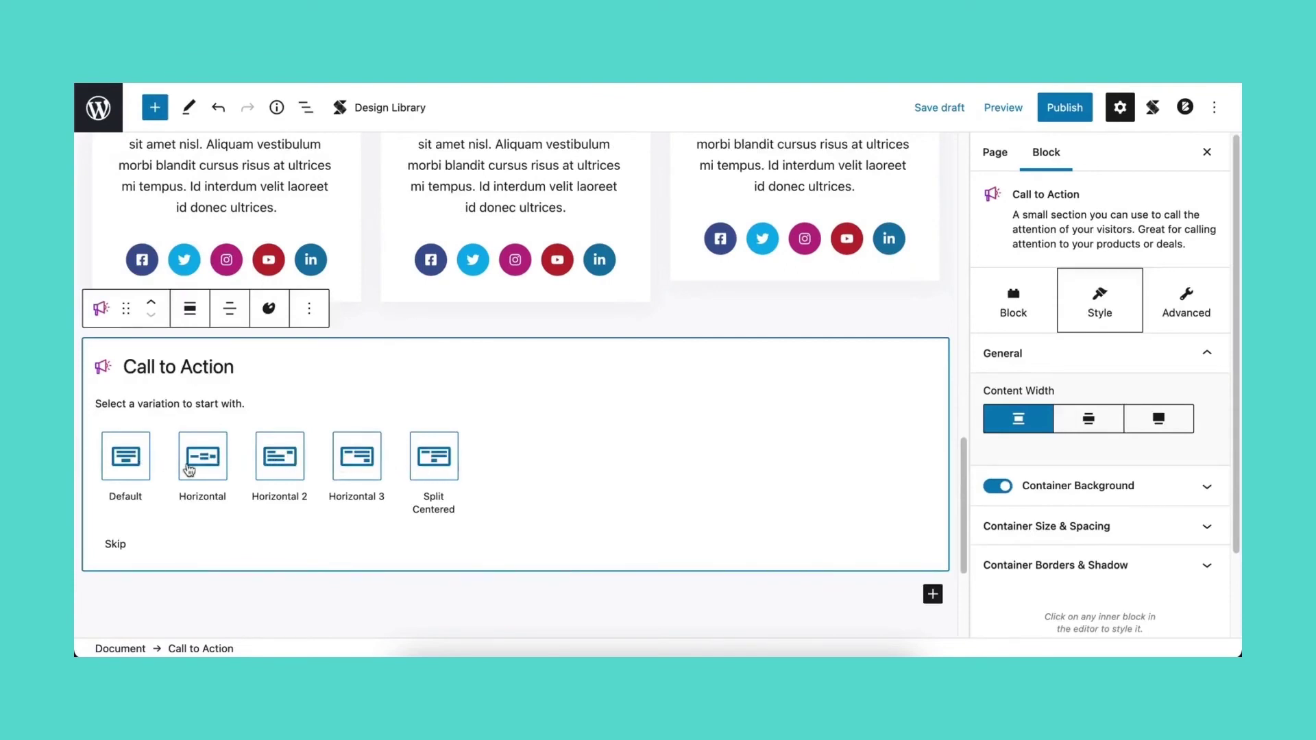
pyautogui.click(281, 471)
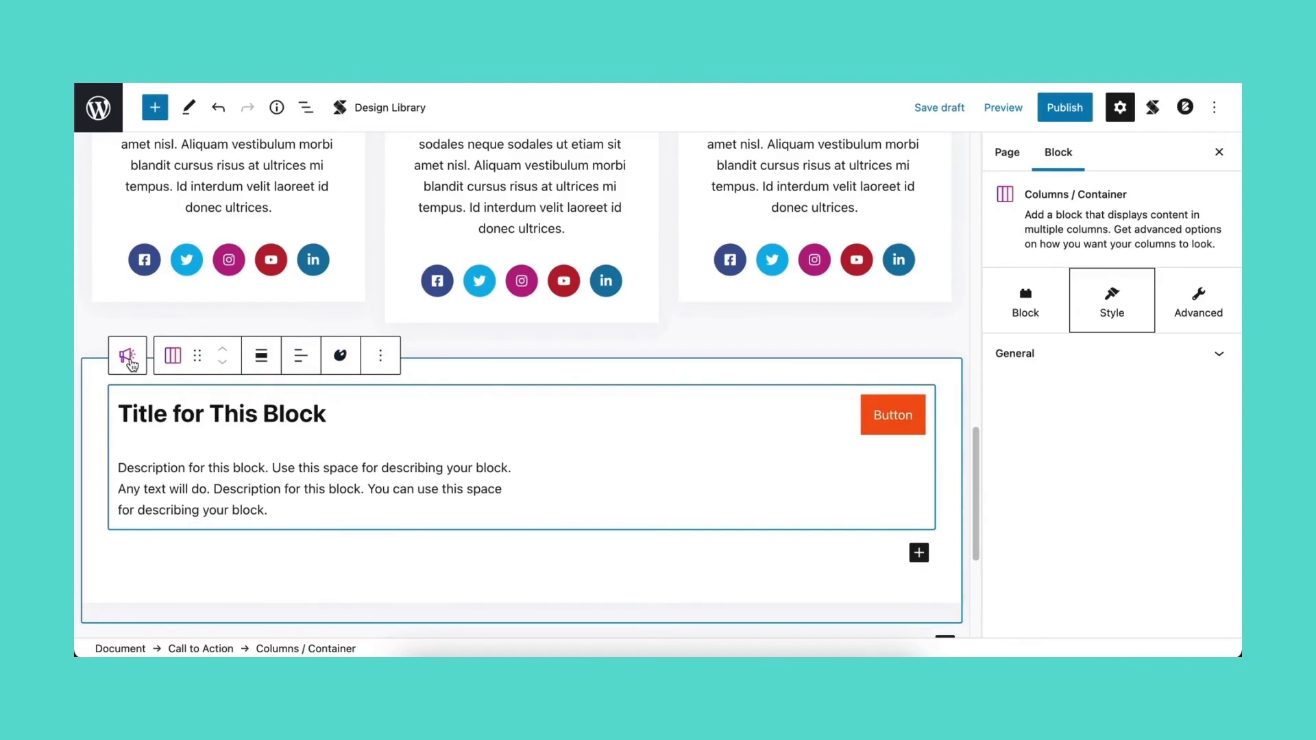
# Make the Call to Action full width and turn off its container background
pyautogui.click(129, 358)
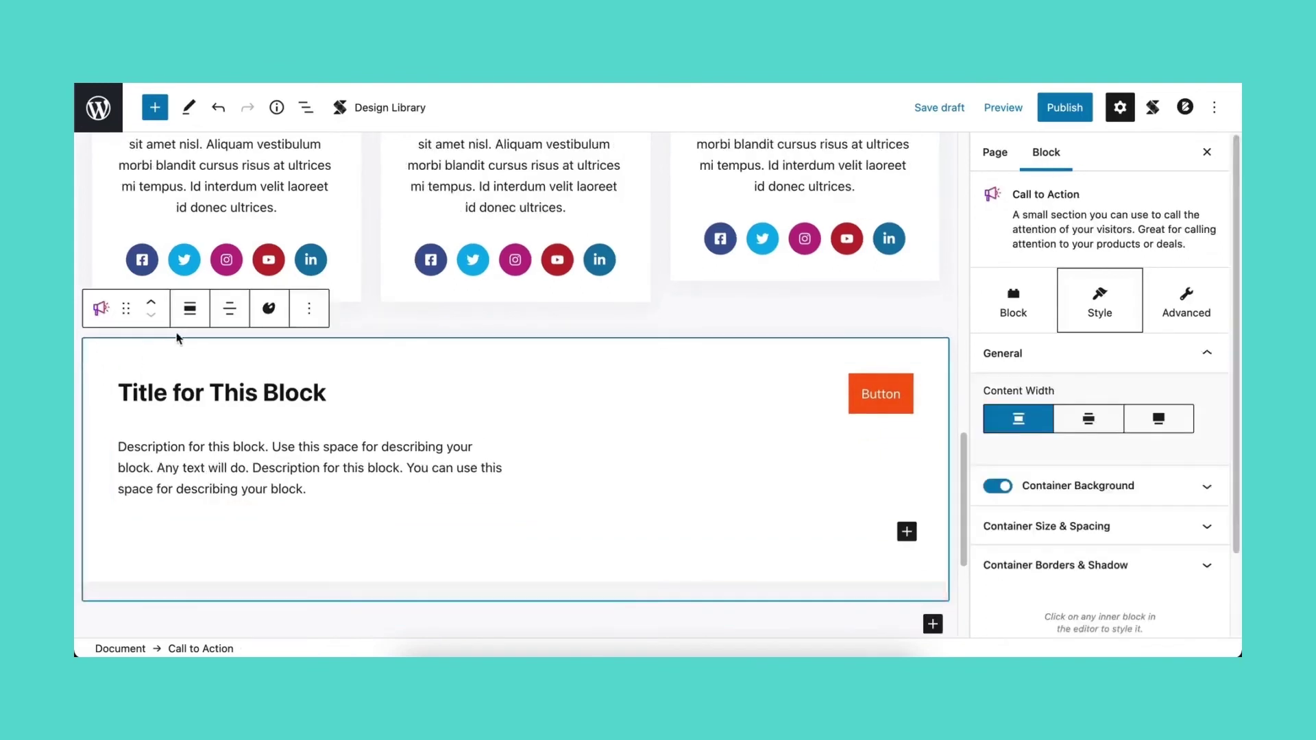
pyautogui.click(189, 319)
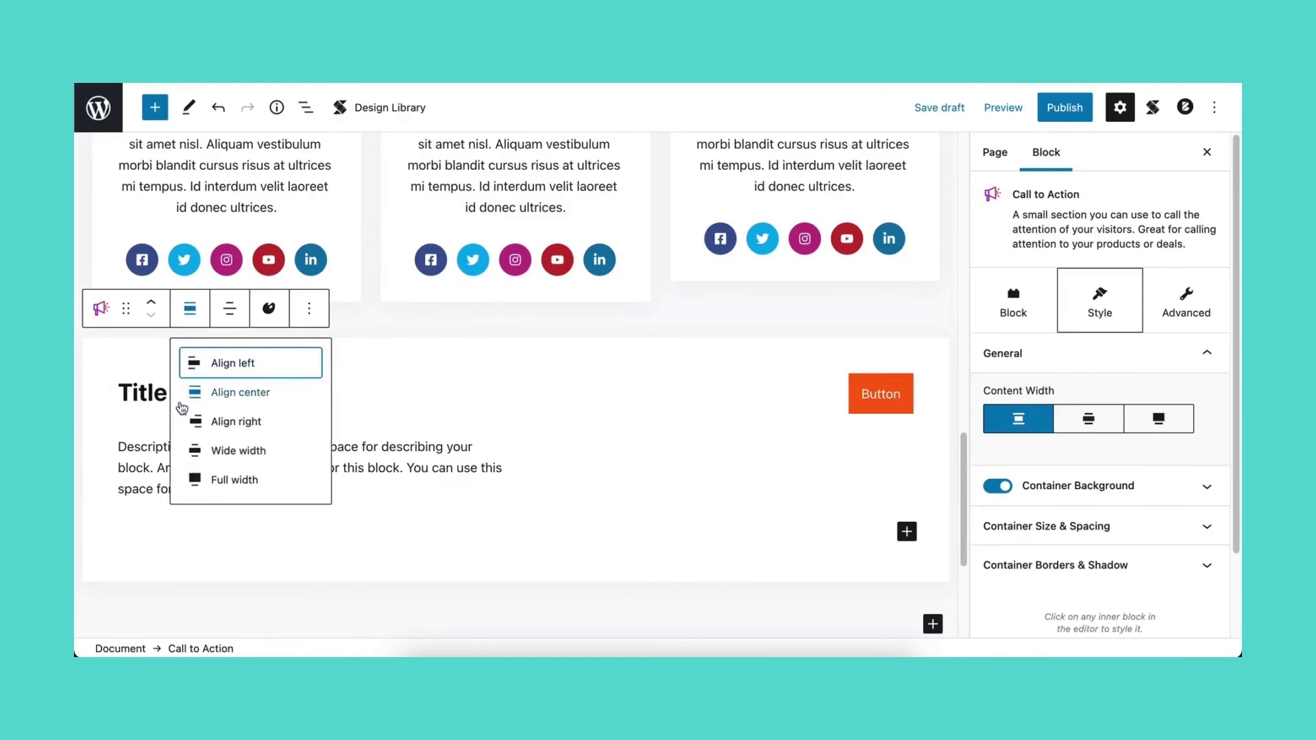
pyautogui.click(180, 478)
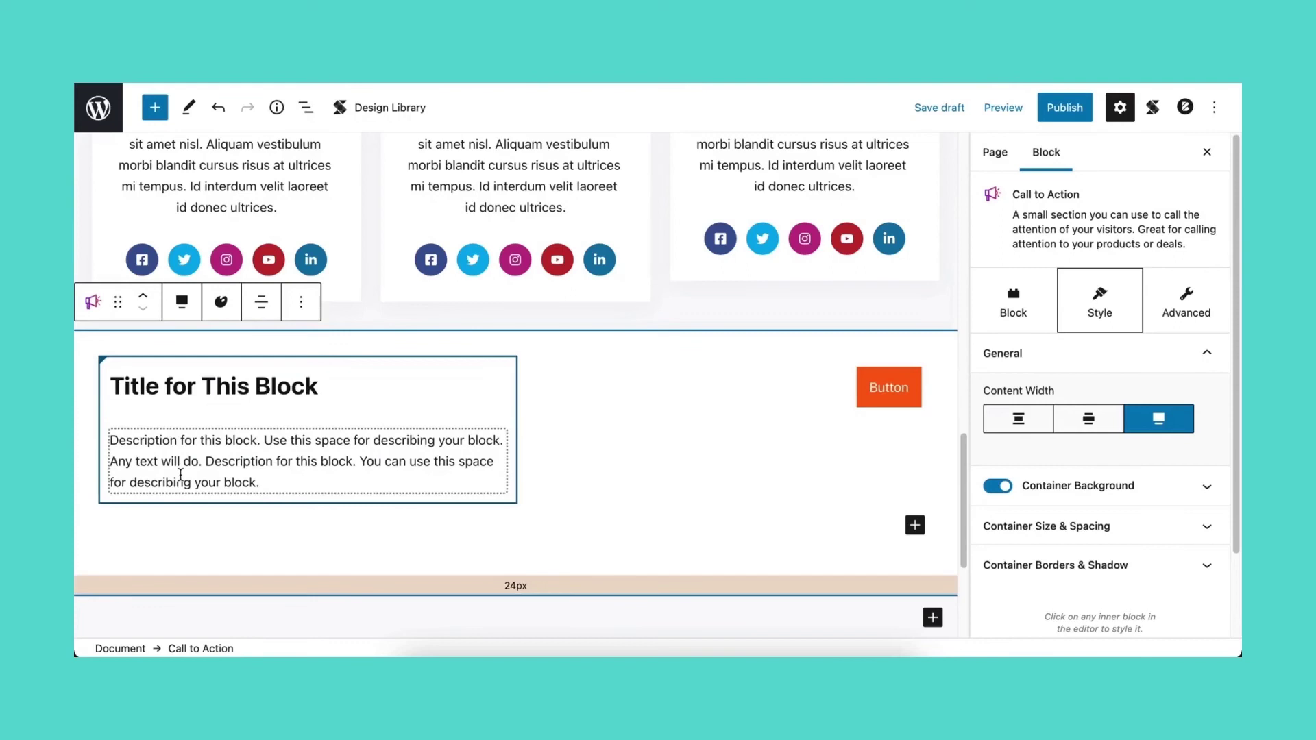
pyautogui.click(996, 487)
# Enable a gradient background on the block with #f6c93c yellow as the first colour
pyautogui.click(1003, 323)
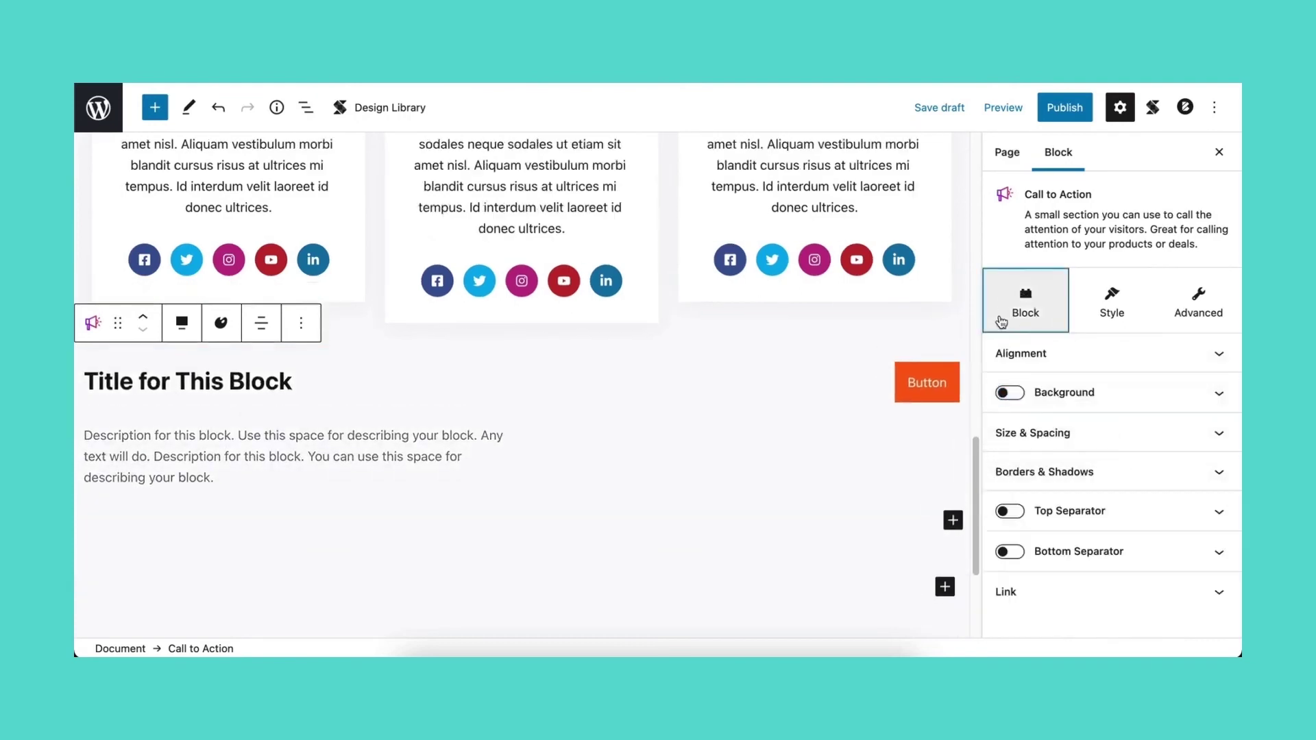
pyautogui.click(1009, 393)
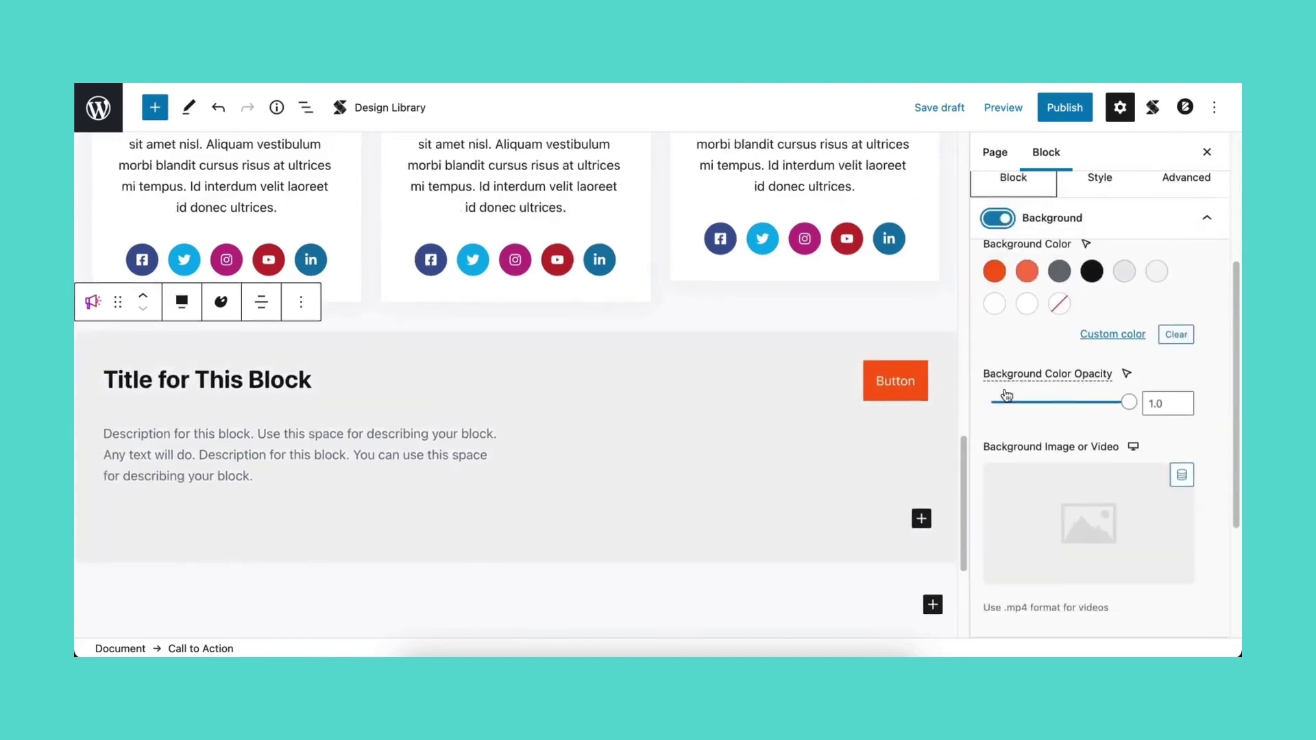
pyautogui.scroll(1, 1006, 395)
pyautogui.scroll(1, 1005, 395)
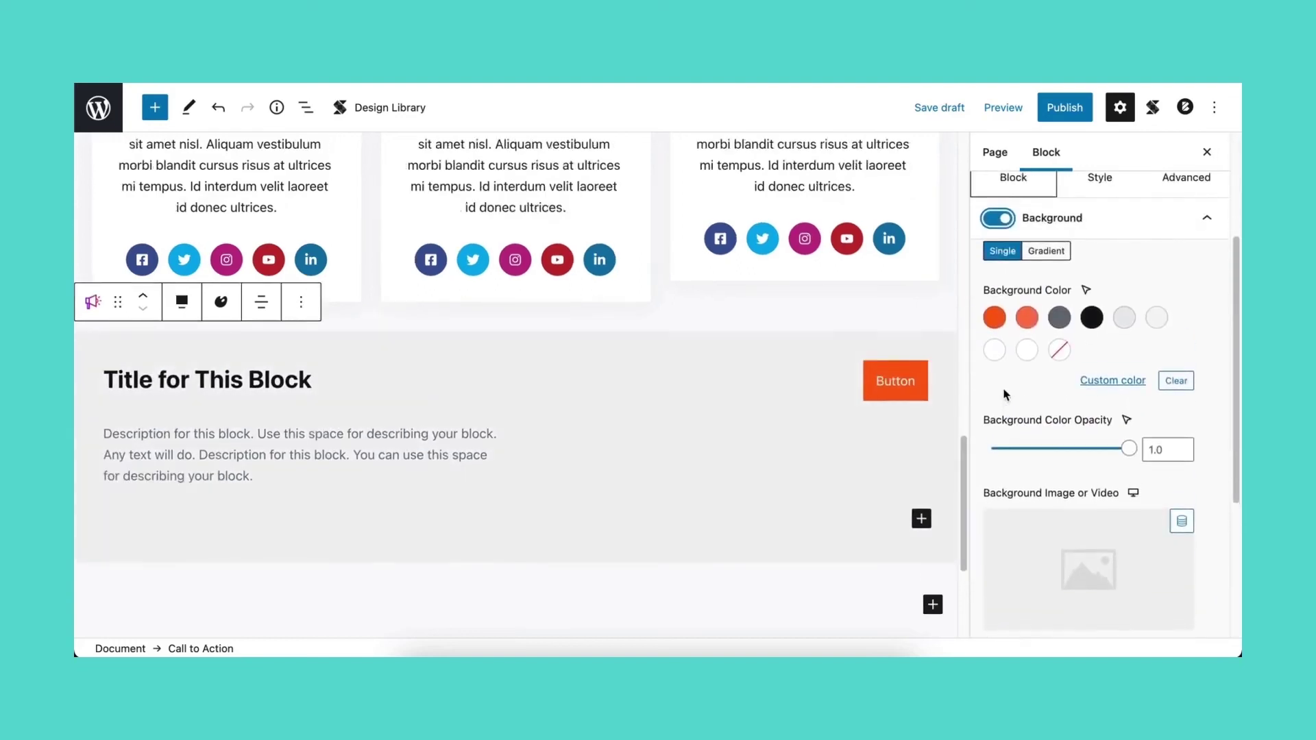
pyautogui.click(1043, 256)
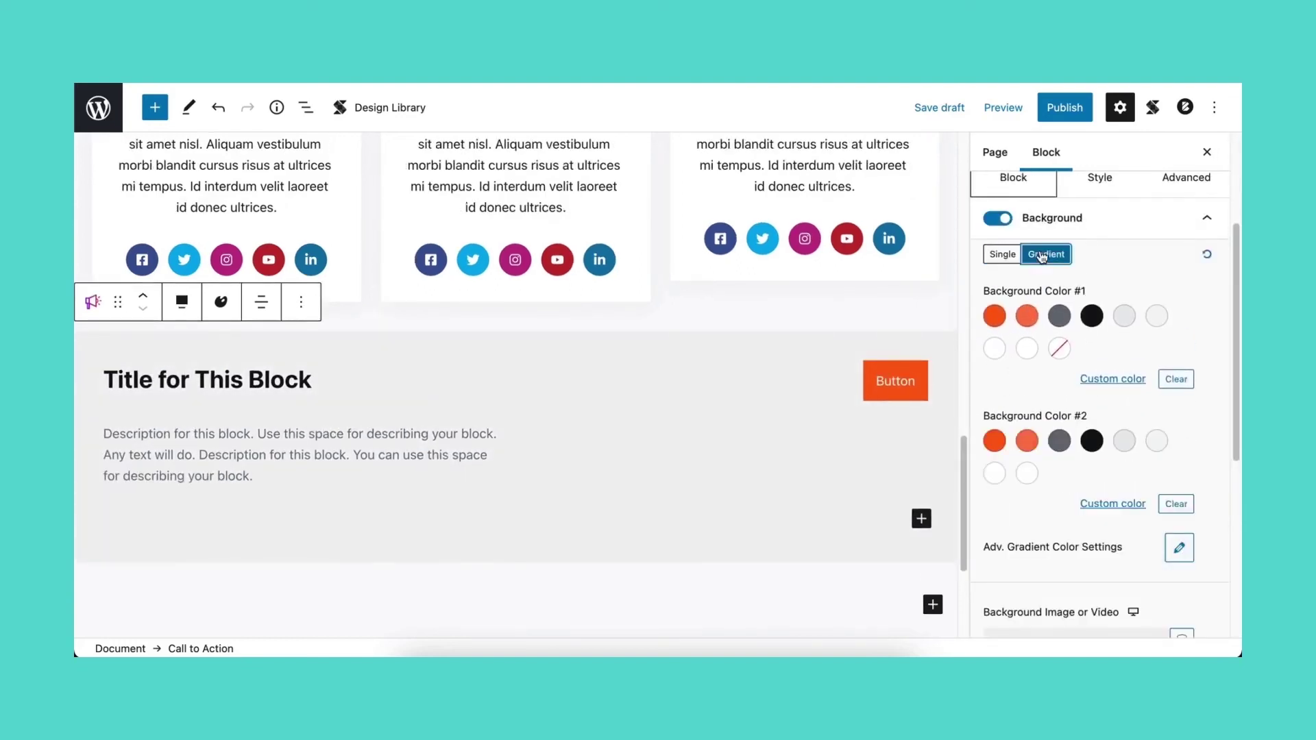
pyautogui.click(1093, 379)
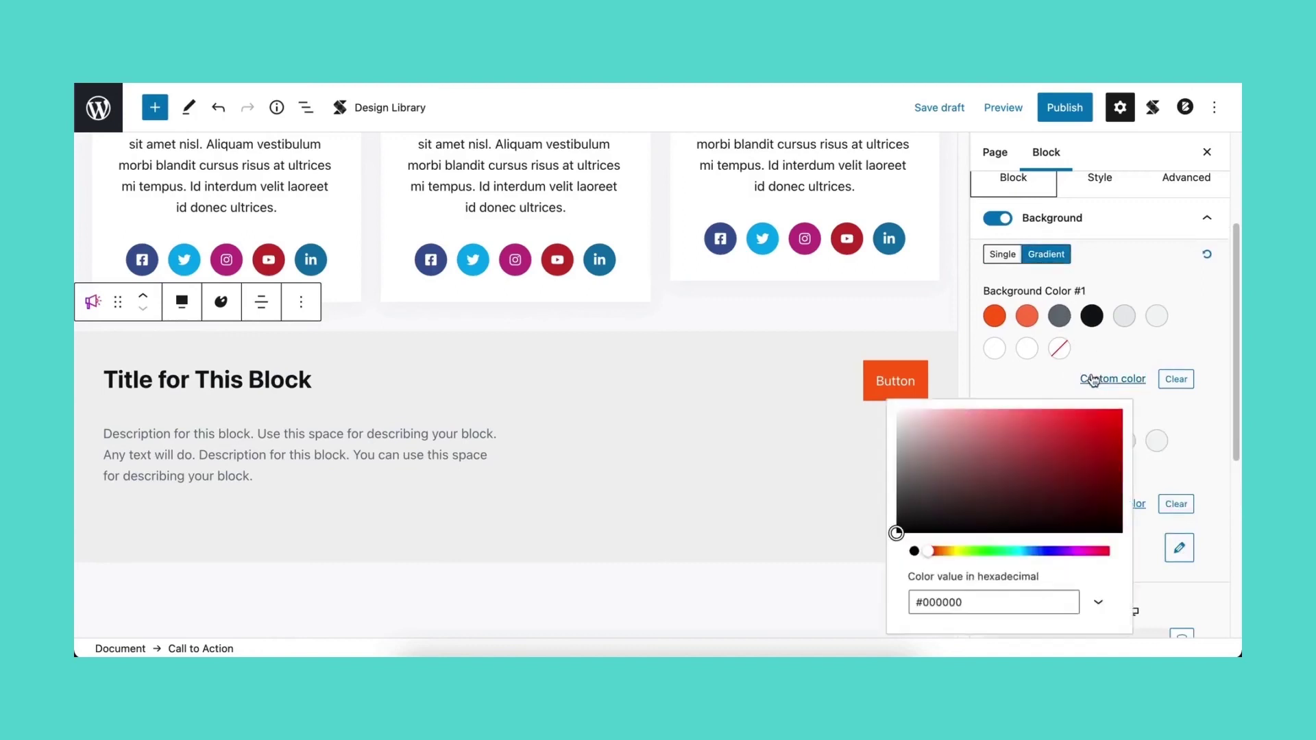
pyautogui.tripleClick(940, 602)
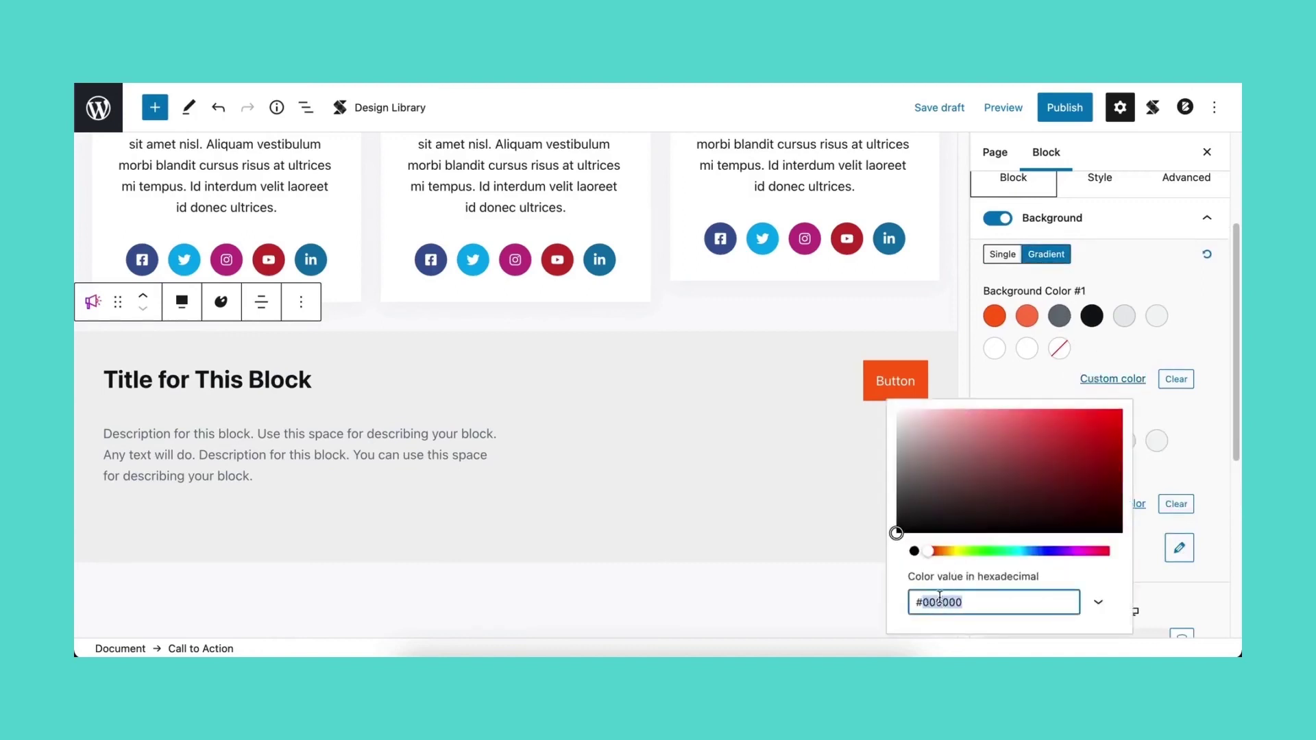
pyautogui.write('#f6c93c')
pyautogui.click(1054, 381)
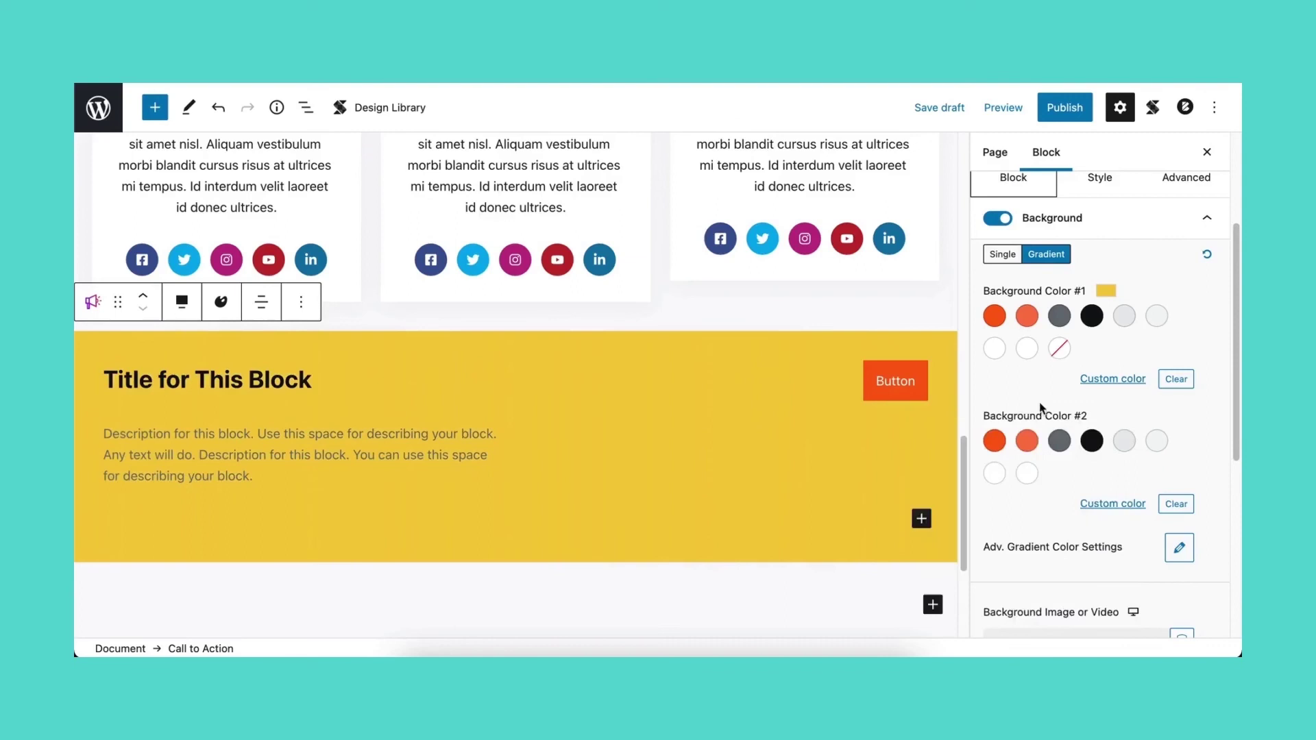
# Set the second gradient colour to orange and the gradient direction to 180
pyautogui.click(1027, 441)
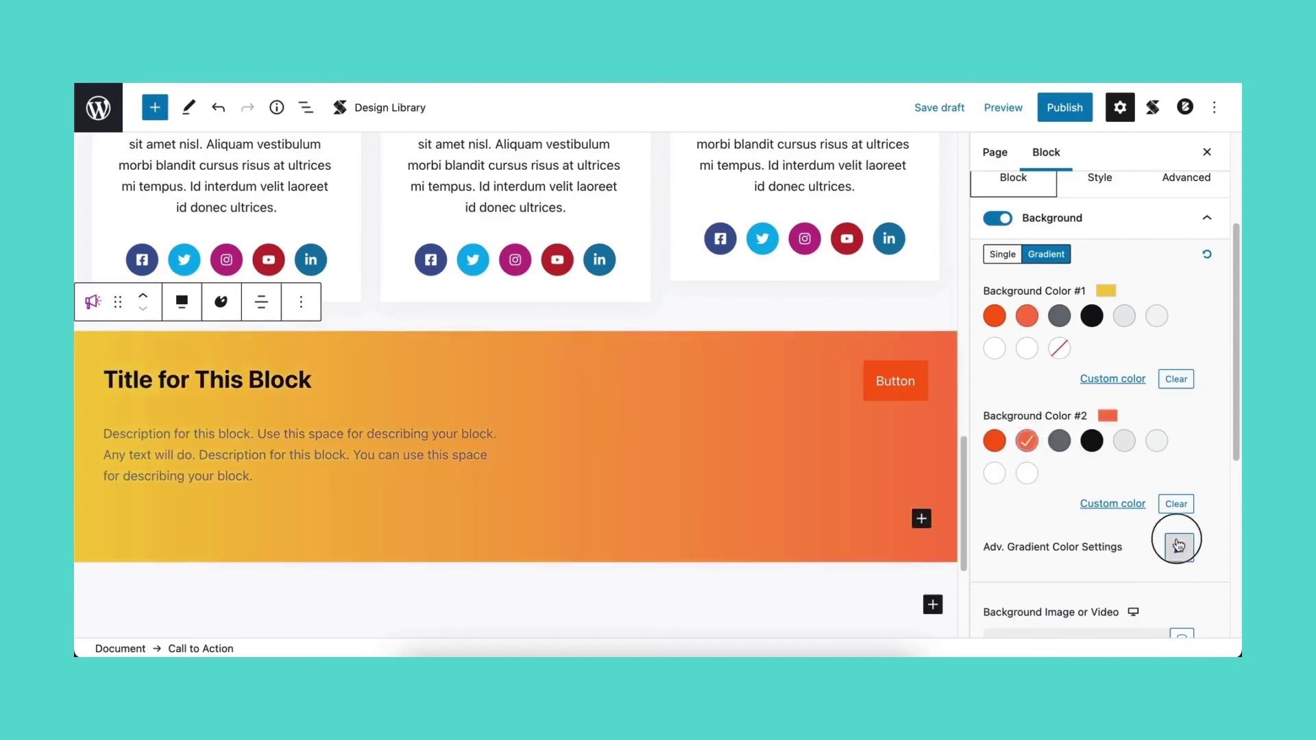
pyautogui.click(1178, 546)
pyautogui.doubleClick(1135, 254)
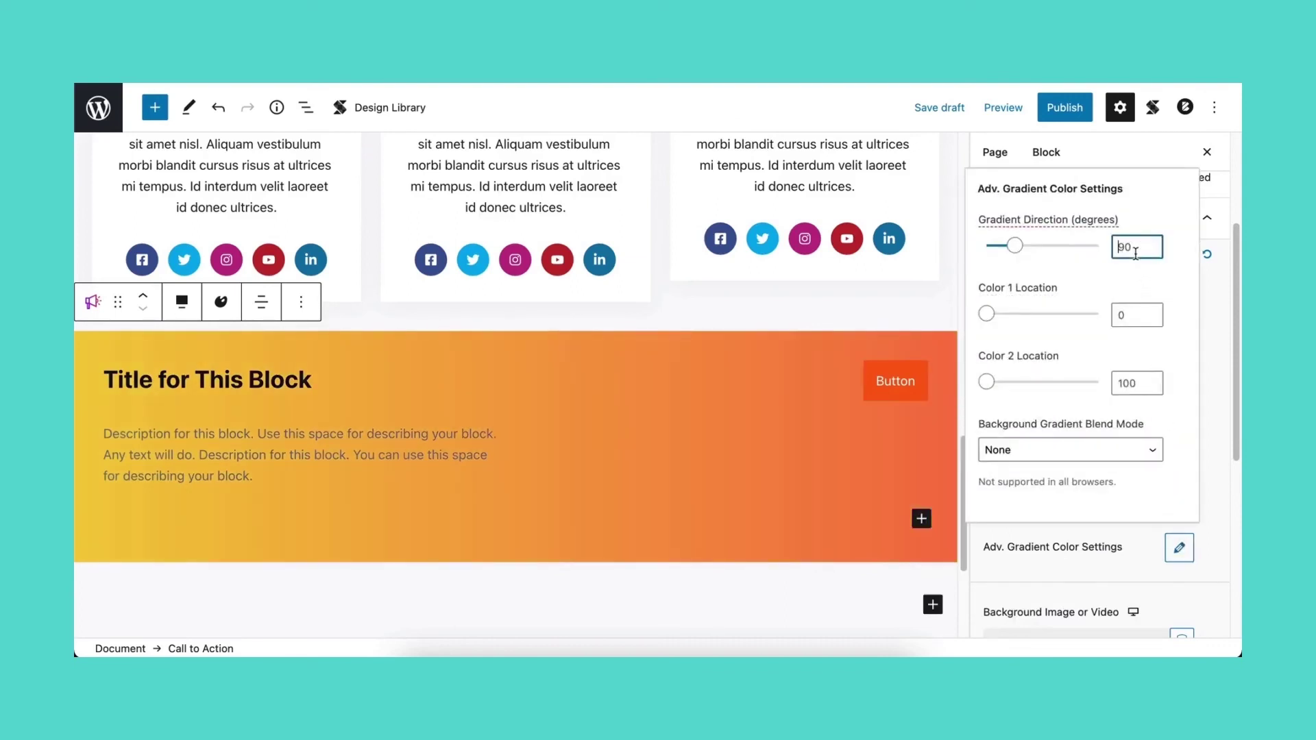
pyautogui.write('18')
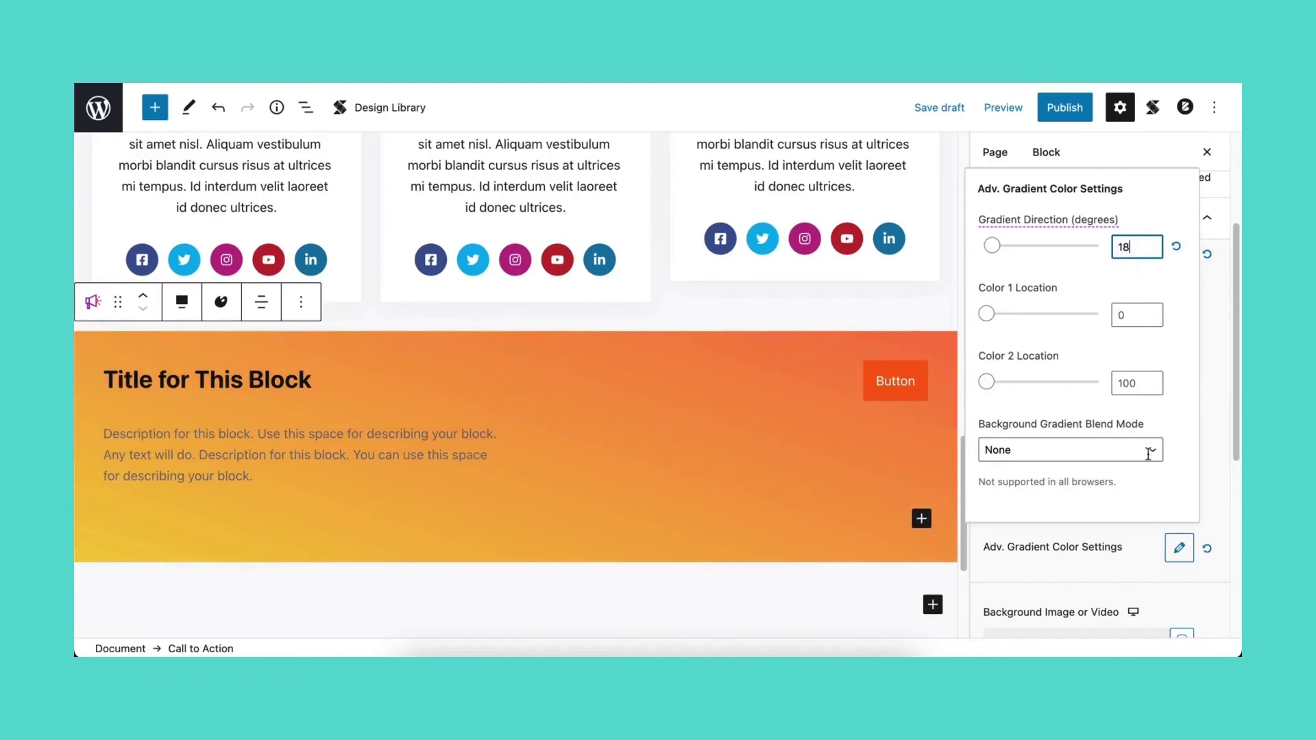
pyautogui.write('0')
pyautogui.click(1179, 547)
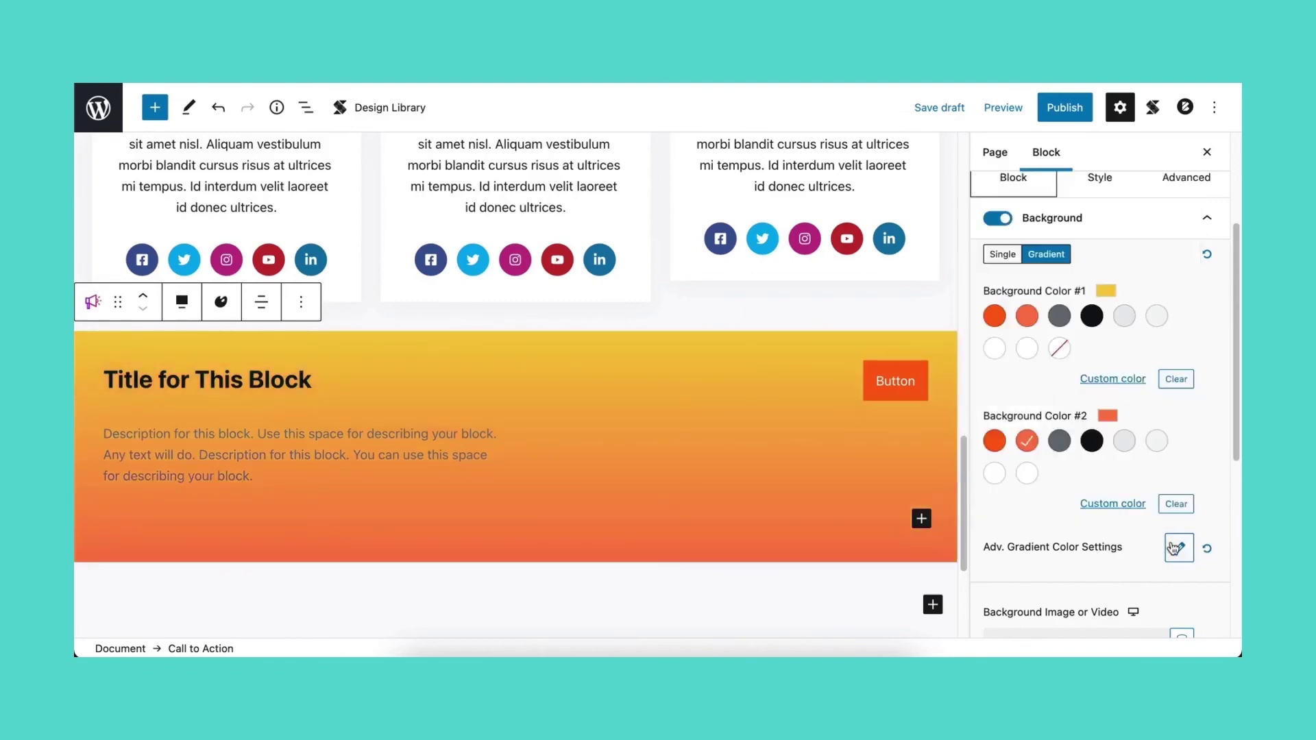
pyautogui.click(1130, 236)
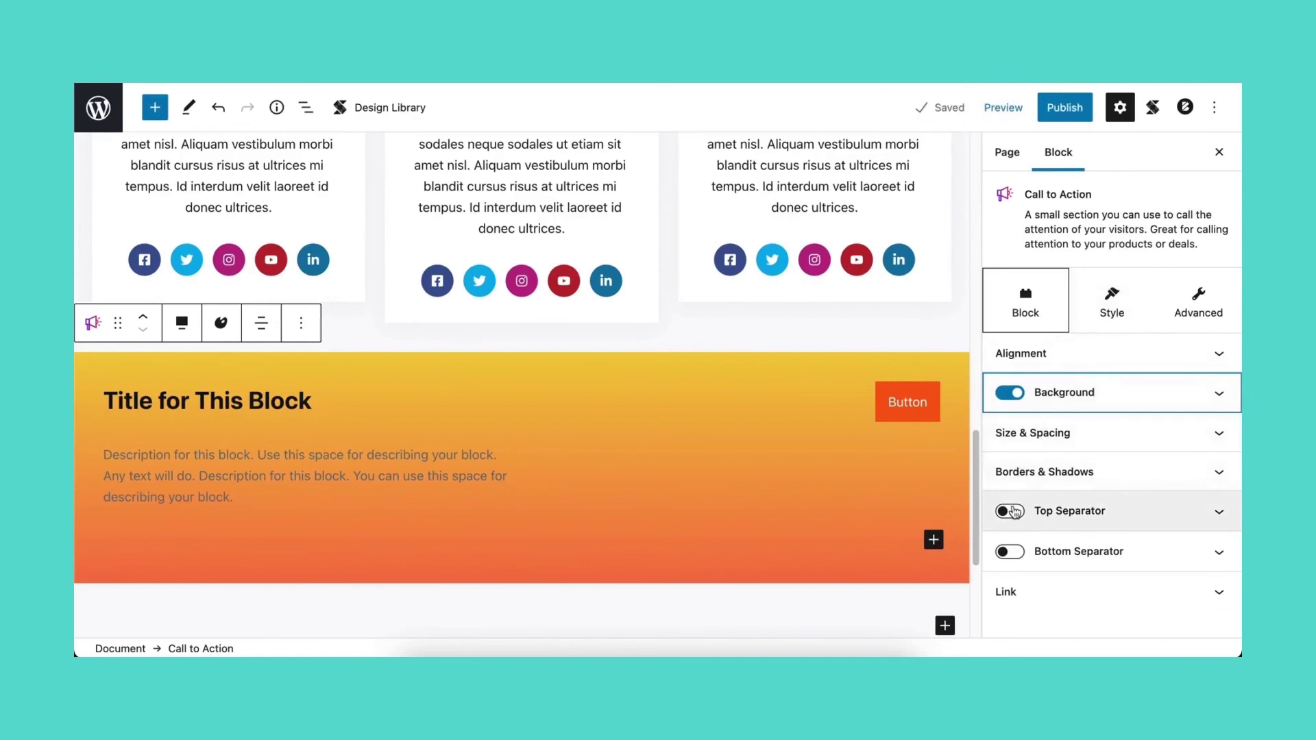
# Add an inverted Slant 2 top separator with shadow 6 to the Call to Action
pyautogui.click(1011, 512)
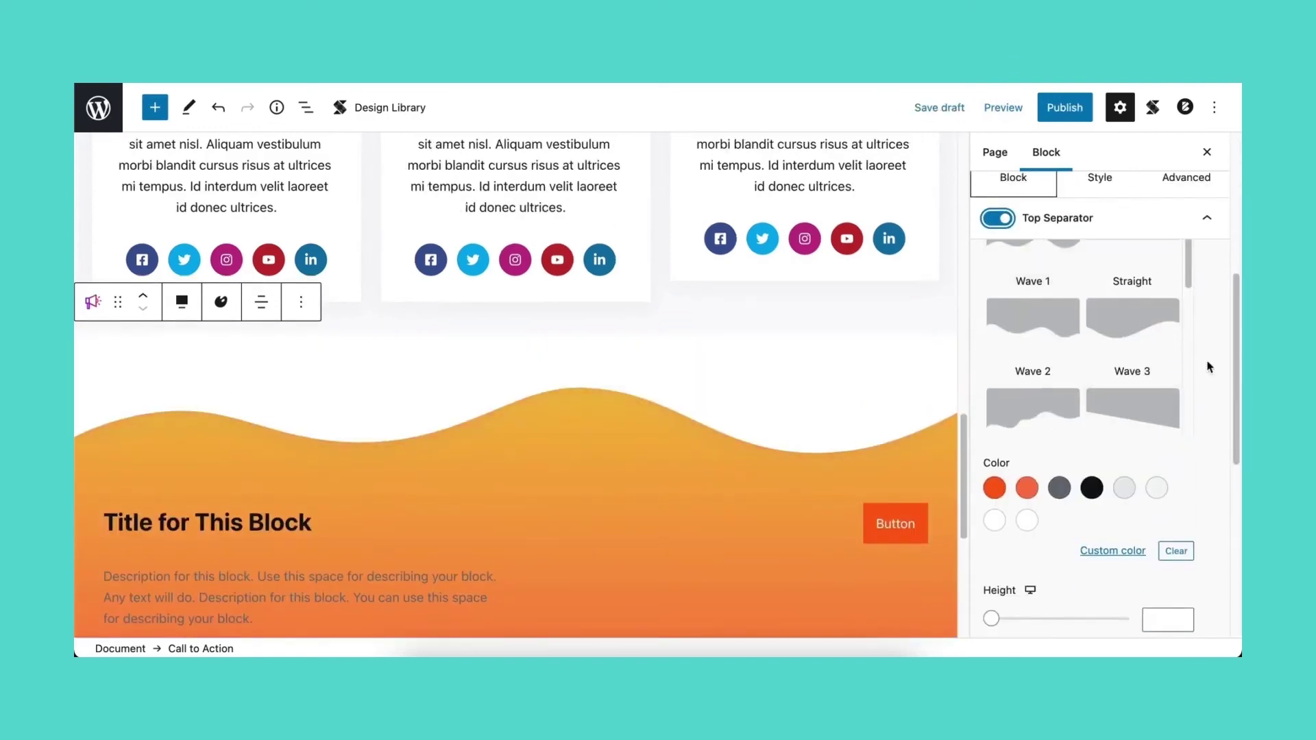
pyautogui.scroll(-3, 1131, 394)
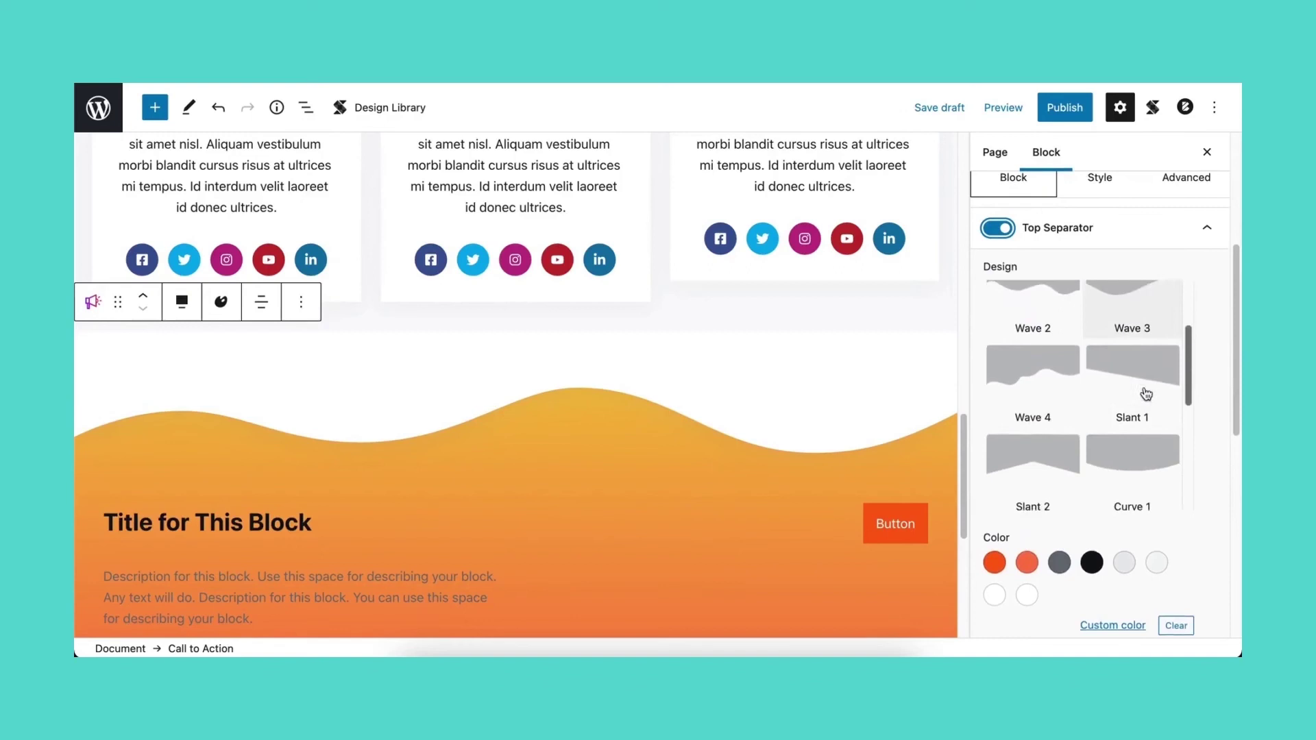
pyautogui.click(1057, 462)
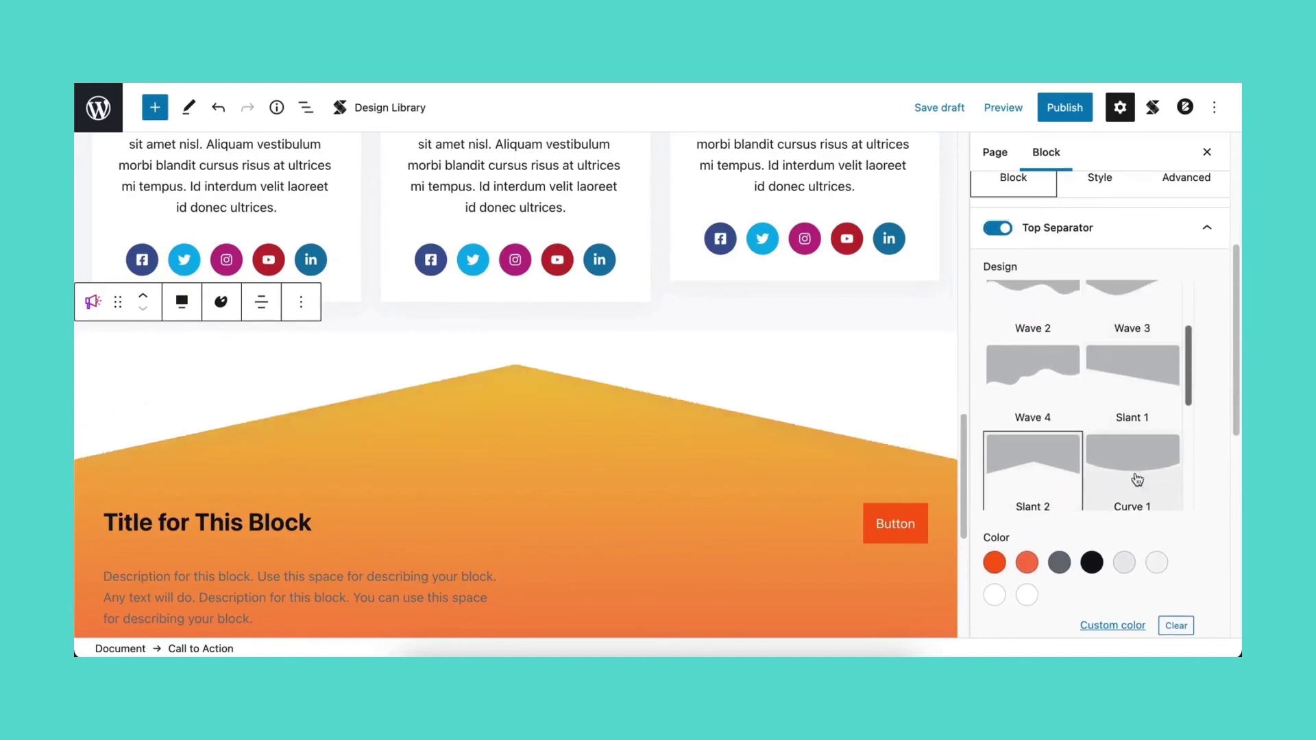
pyautogui.scroll(-3, 1210, 480)
pyautogui.scroll(-5, 1208, 480)
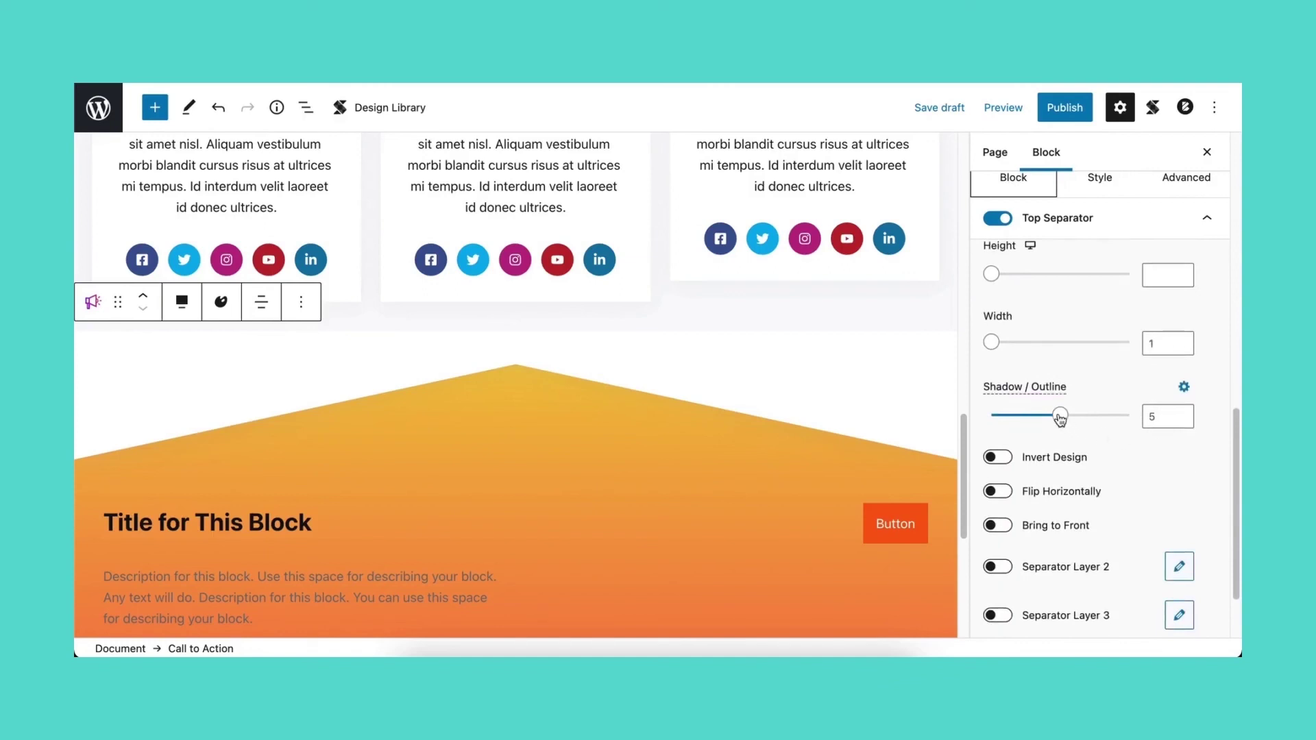
pyautogui.moveTo(1061, 415); pyautogui.dragTo(1074, 419)
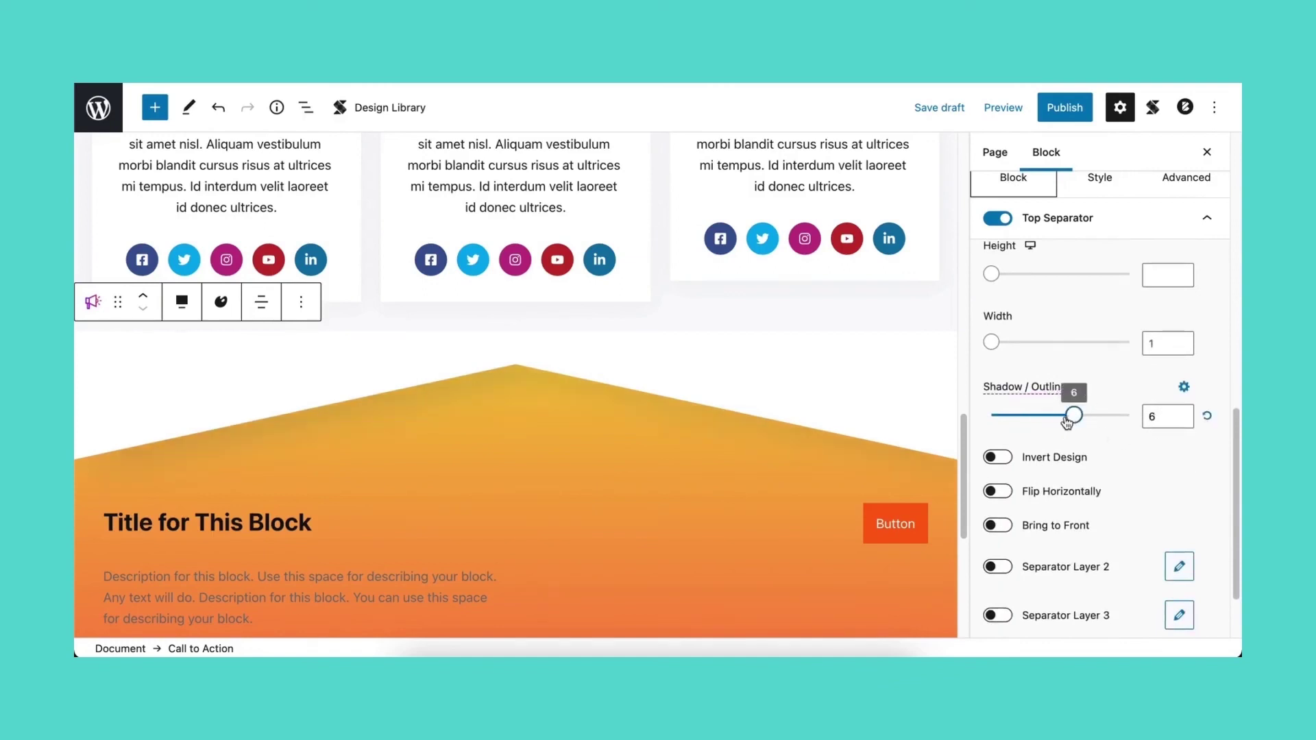
pyautogui.click(1001, 459)
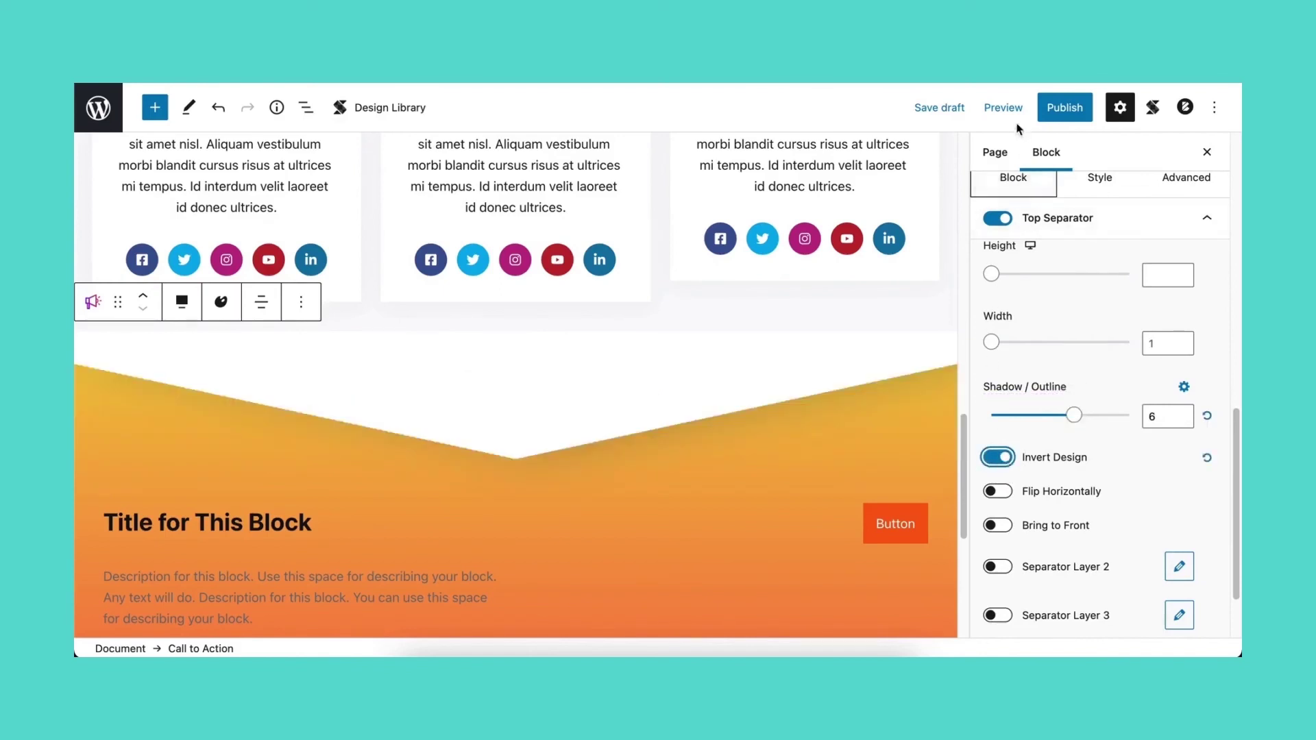
# Preview the page in a new tab and scroll down to the Call to Action
pyautogui.click(1003, 108)
pyautogui.click(995, 262)
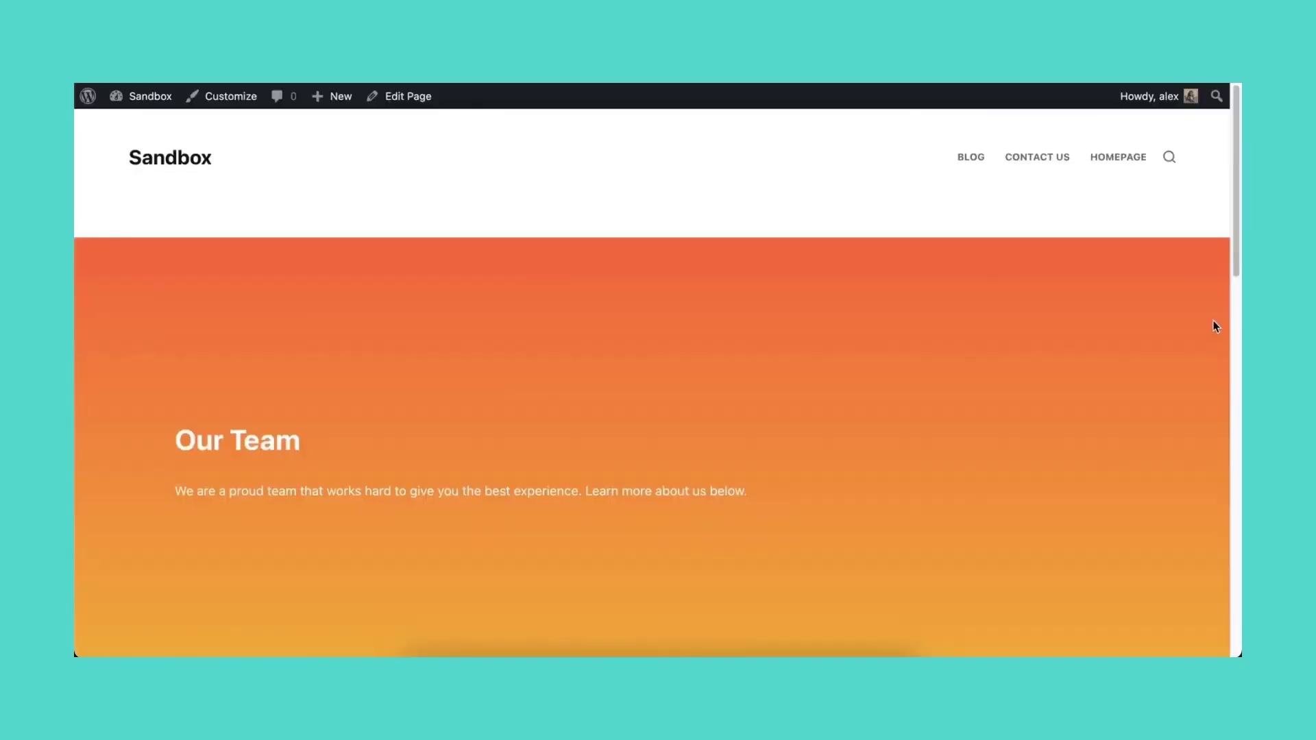
pyautogui.scroll(-10, 1215, 328)
pyautogui.scroll(-5, 1215, 327)
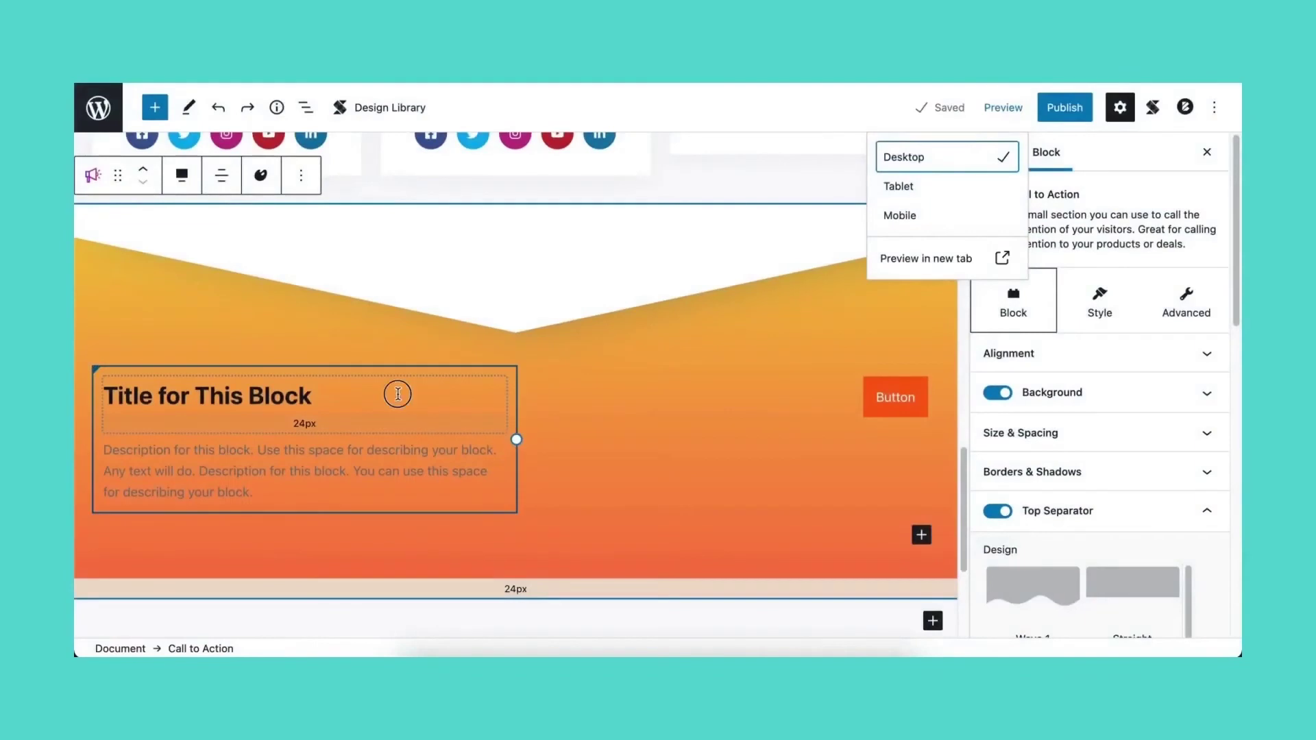
# Right-align the title, make it white, and retitle it 'Subscribe to our newsletter'
pyautogui.click(396, 394)
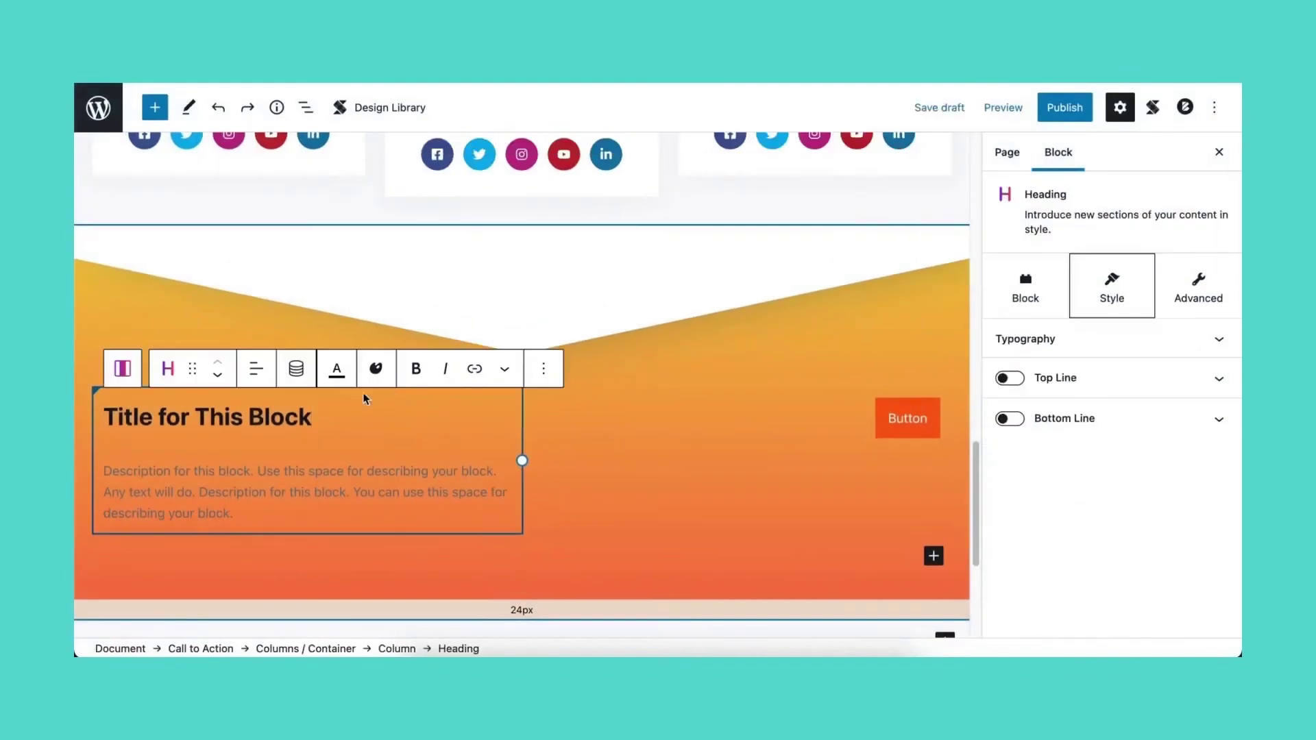
pyautogui.click(256, 368)
pyautogui.click(357, 483)
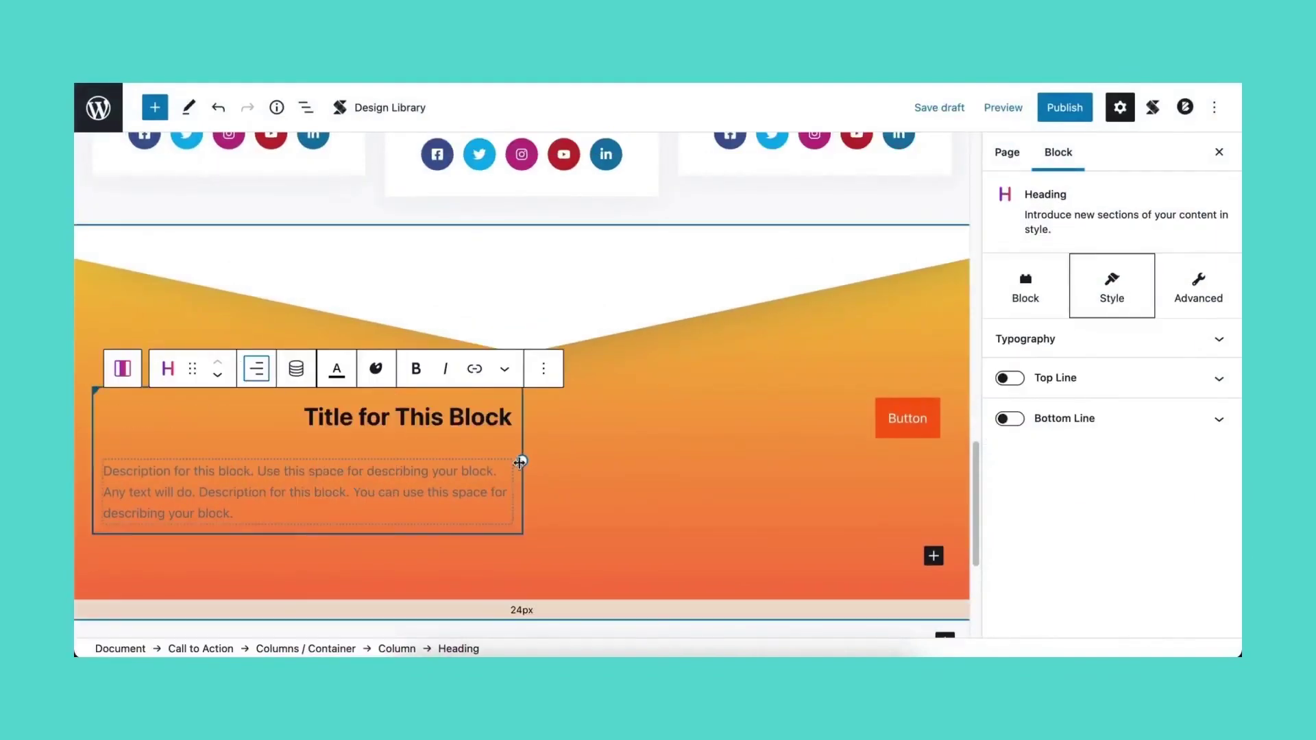
pyautogui.click(1090, 339)
pyautogui.click(1027, 588)
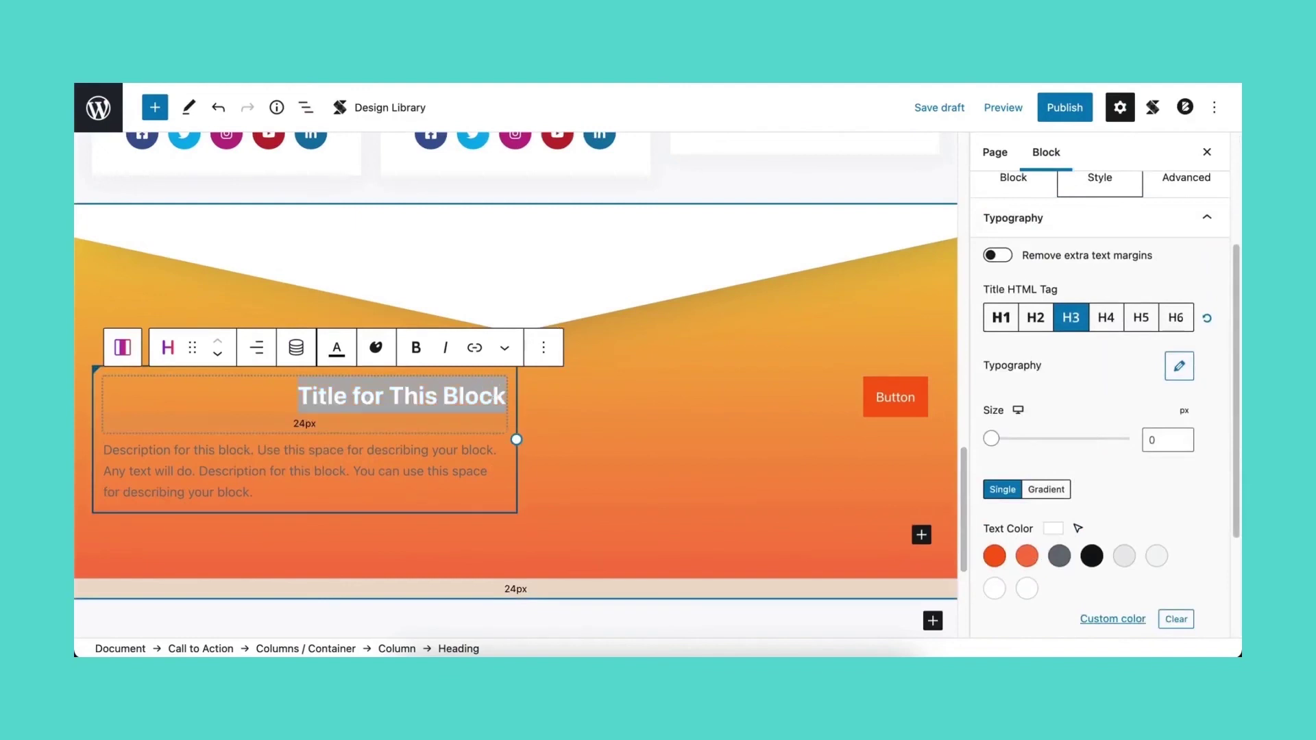
pyautogui.write('Subscribe to our')
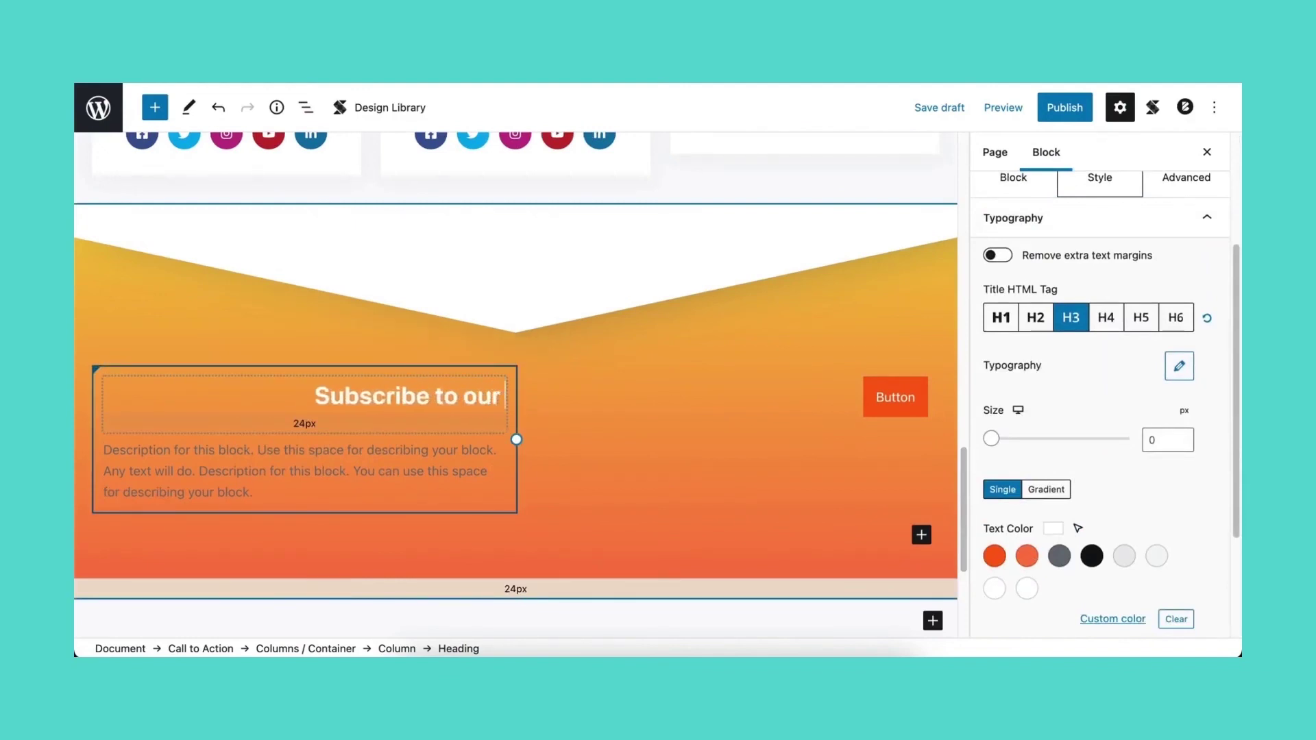
pyautogui.write(' newsletter')
# Right-align the description, make it white, and replace its text with the 10% subscriber offer
pyautogui.click(446, 483)
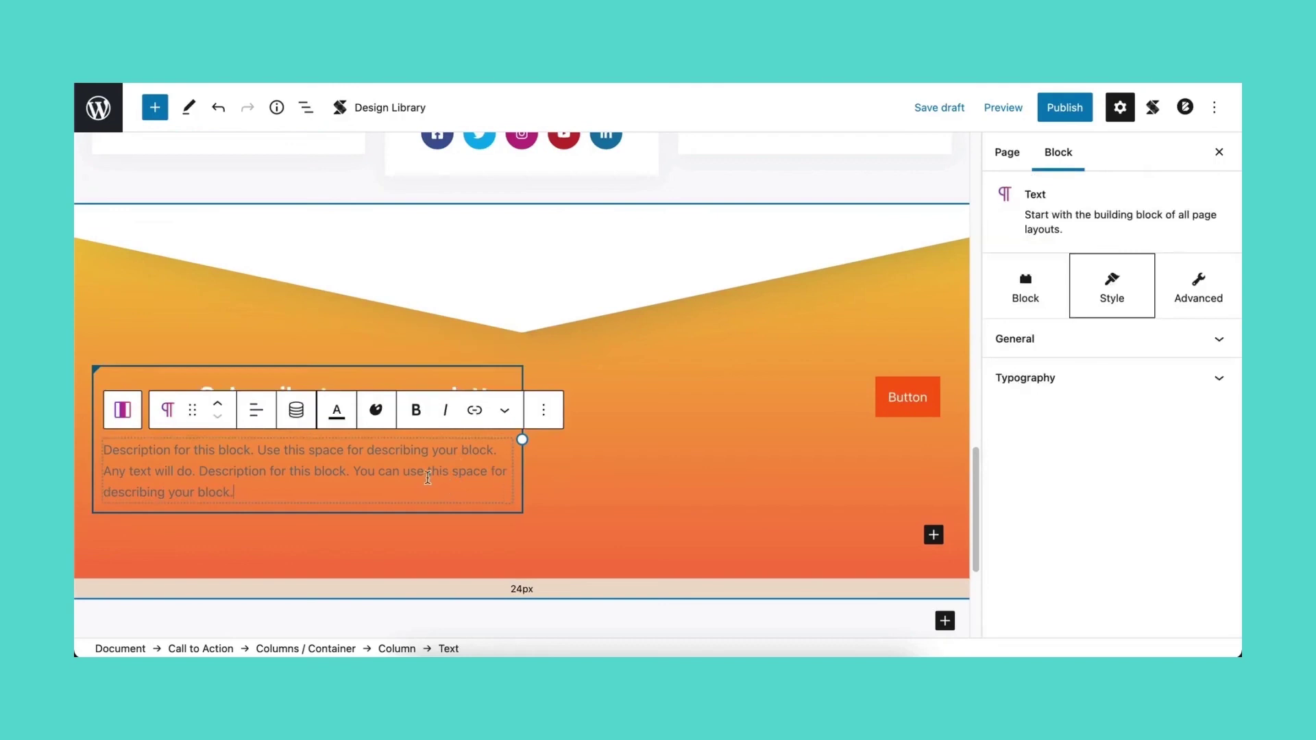
pyautogui.click(256, 410)
pyautogui.click(340, 524)
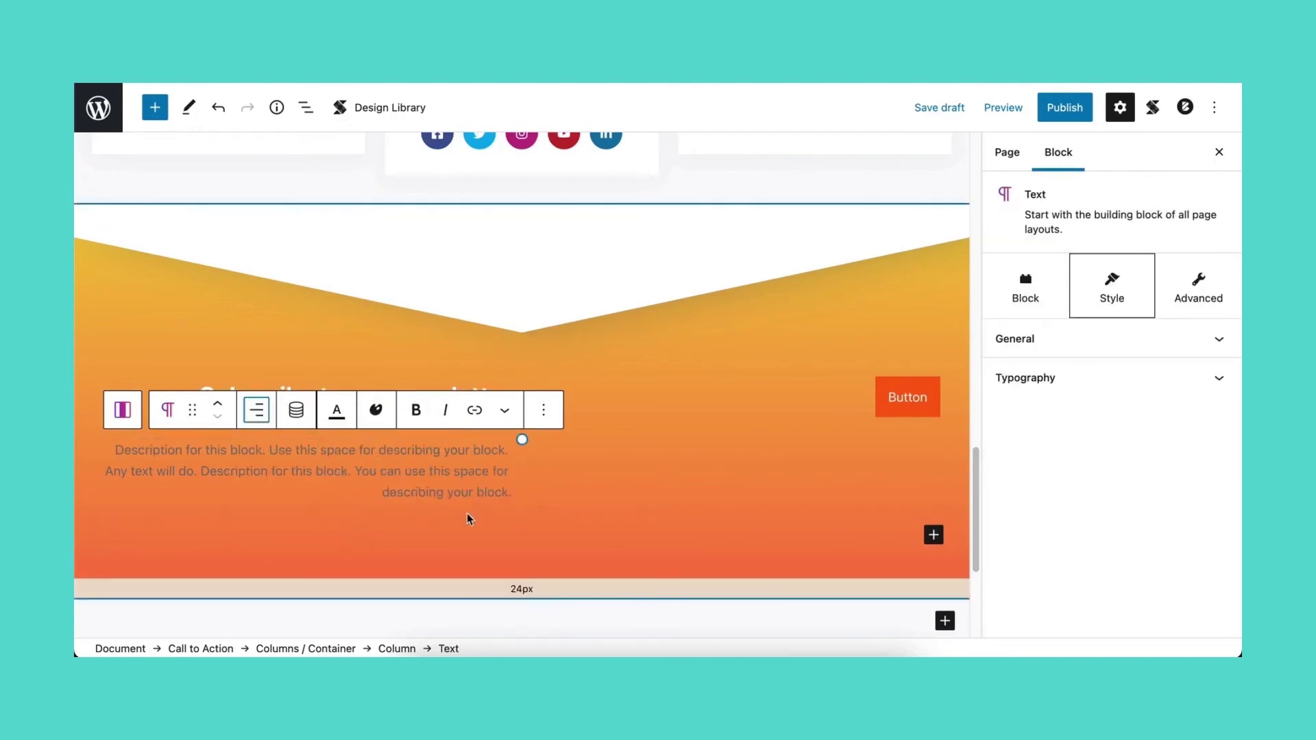
pyautogui.click(1059, 379)
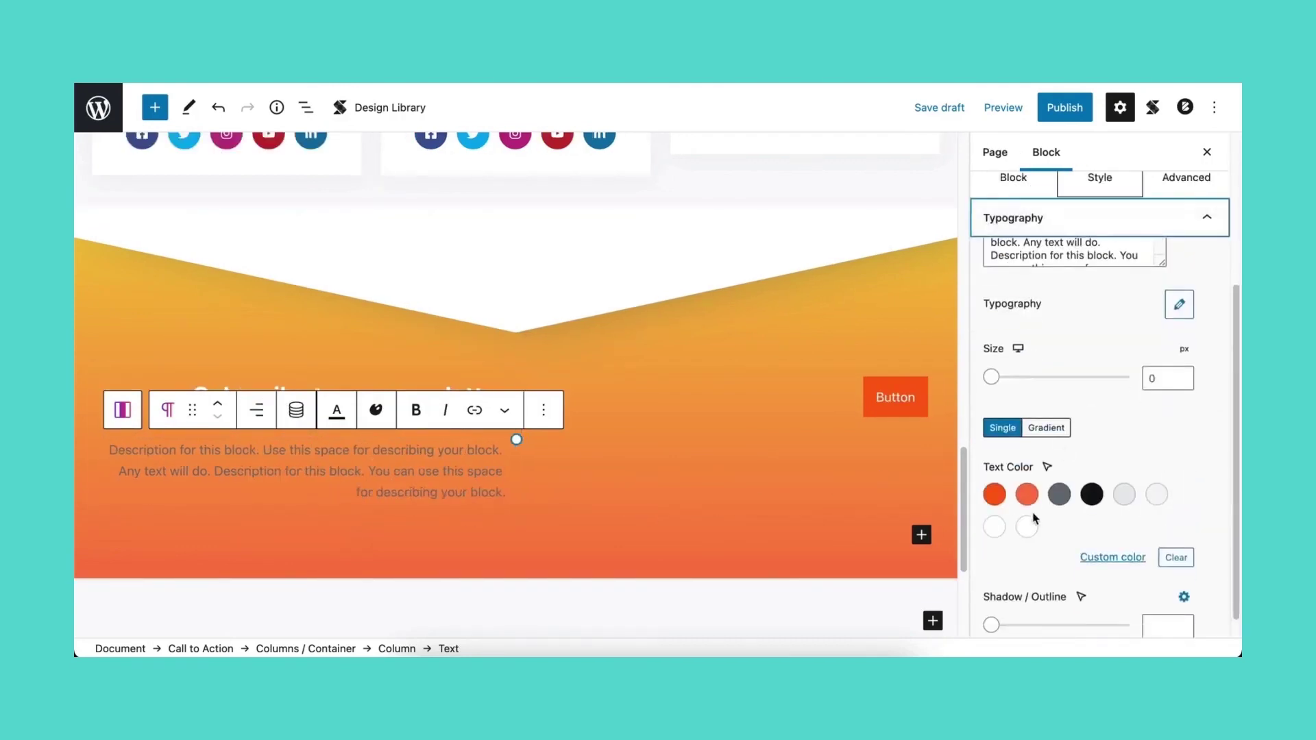
pyautogui.click(1027, 527)
pyautogui.scroll(3, 1036, 519)
pyautogui.click(1082, 430)
pyautogui.hotkey('ctrl', 'a')
pyautogui.write('Get the latest news, promotions, and product offerings from us. New subscribers get 10% off!')
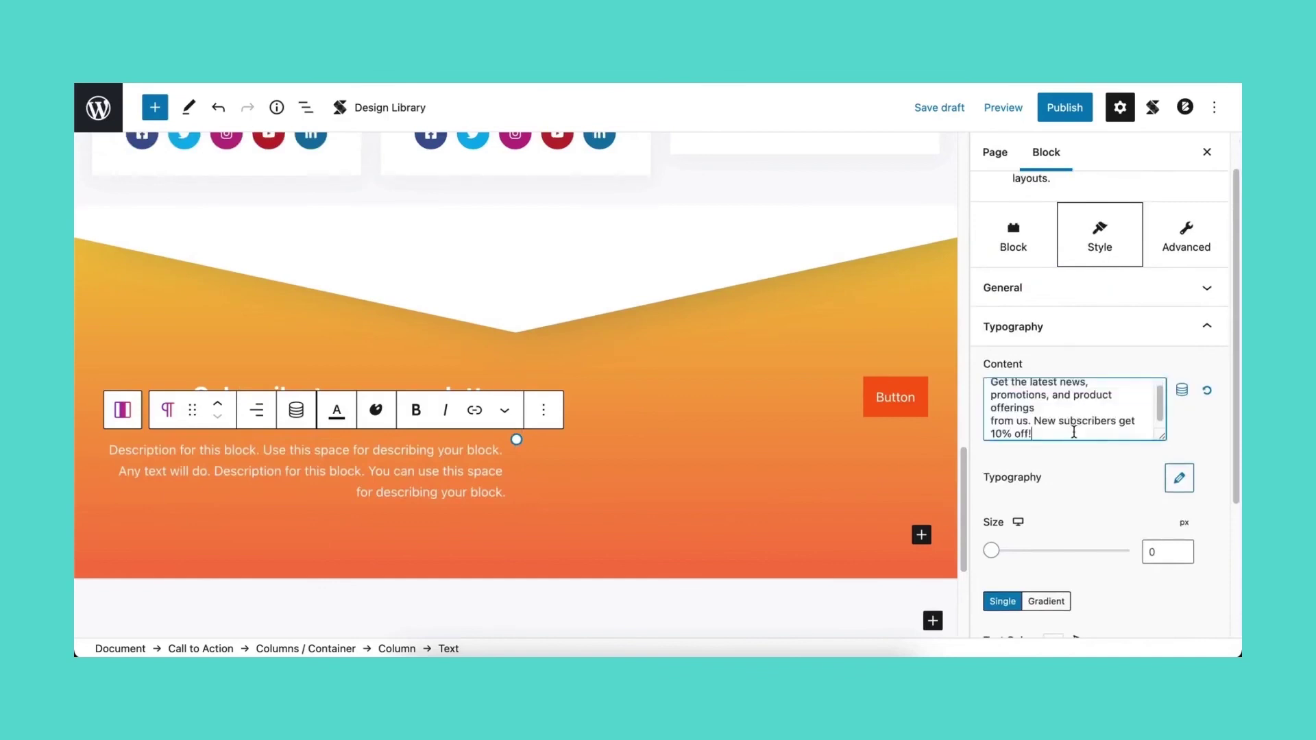
# Remove the bottom margin beneath the newsletter heading
pyautogui.click(1102, 340)
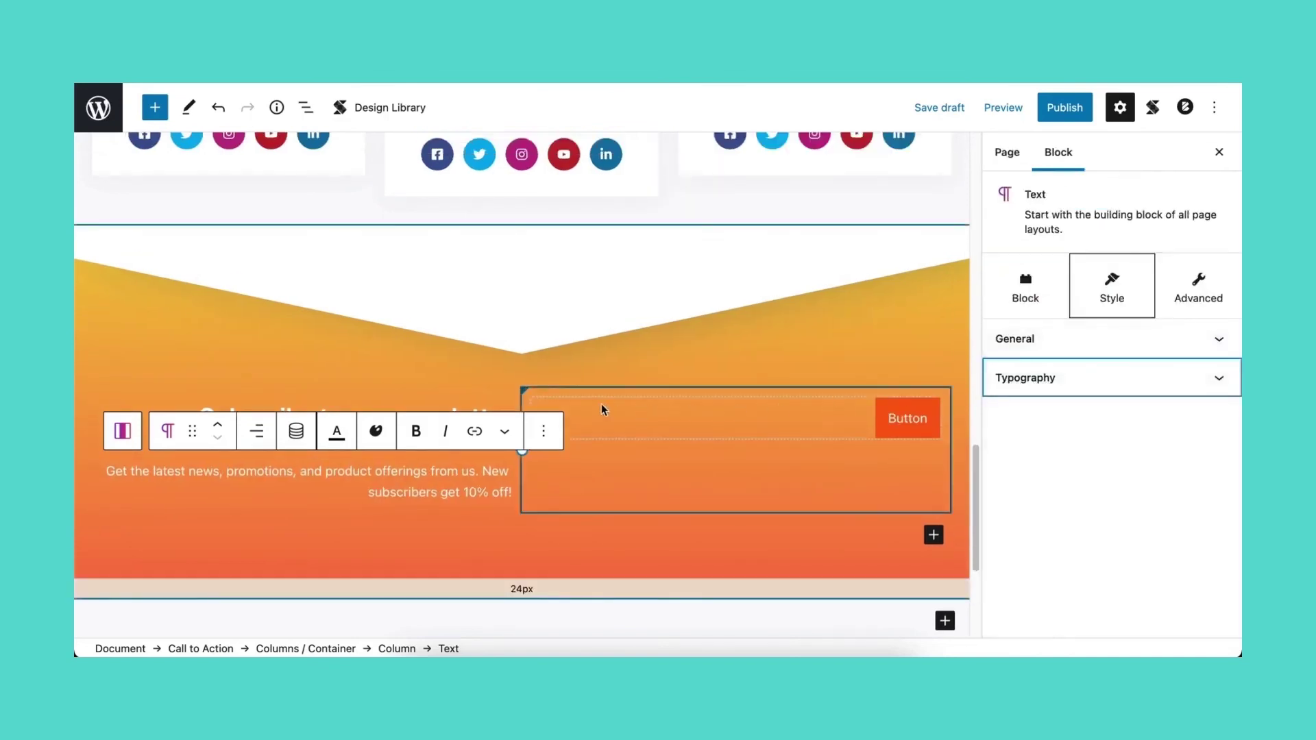
pyautogui.click(480, 404)
pyautogui.moveTo(448, 425)
pyautogui.mouseDown()
pyautogui.moveTo(446, 391)
pyautogui.moveTo(449, 404)
pyautogui.mouseUp()
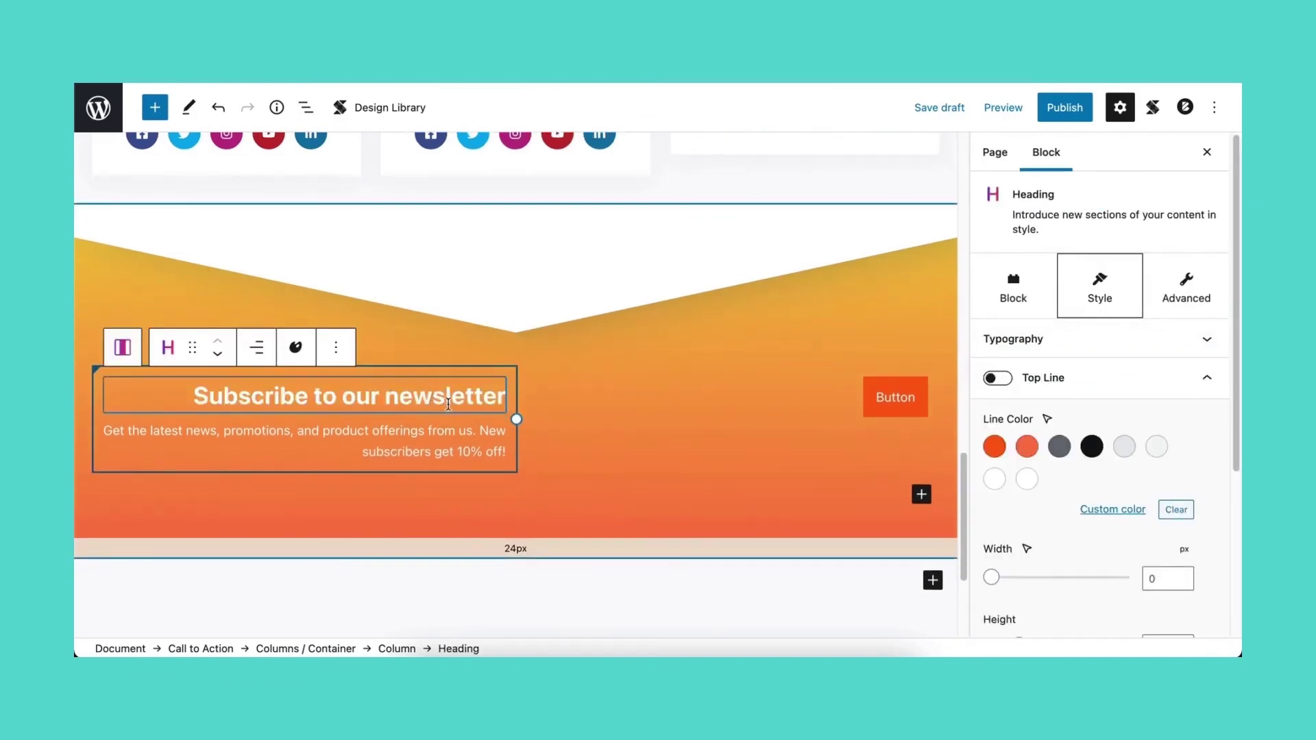
# Set the text column's content alignment to right and column alignment to centre
pyautogui.click(137, 352)
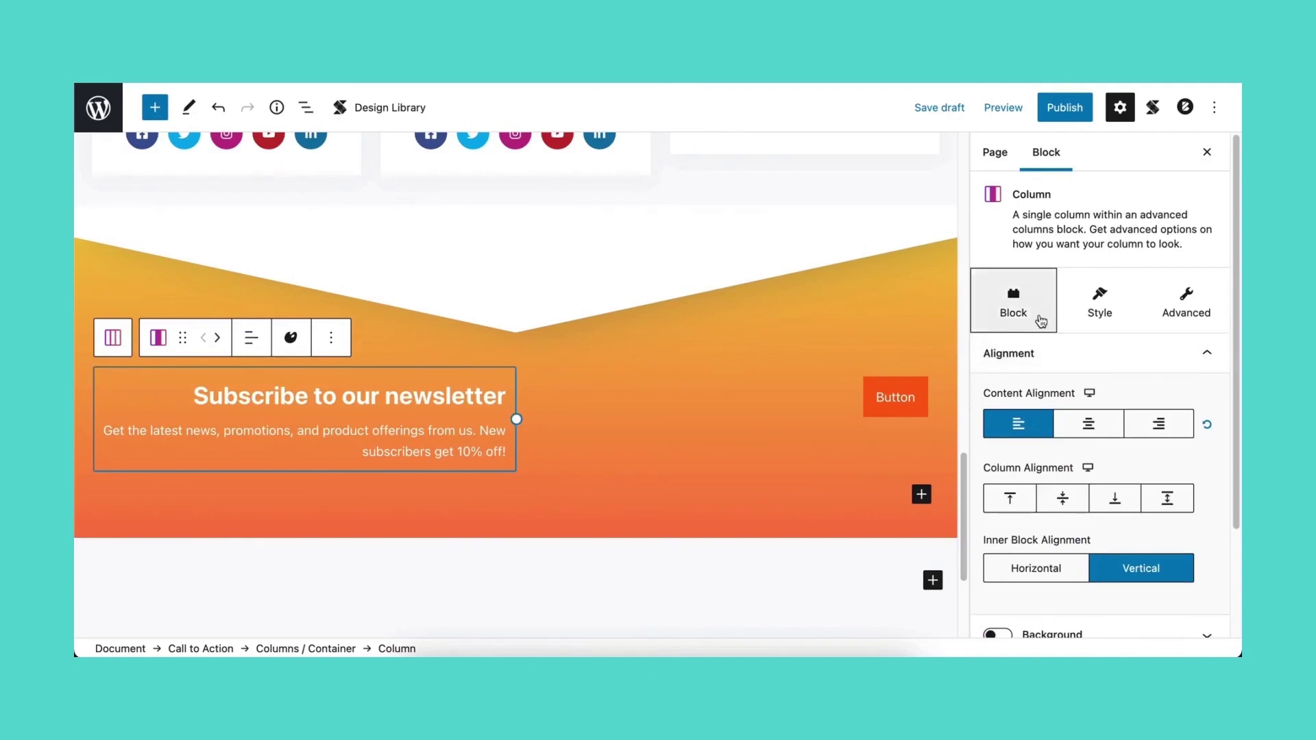
pyautogui.click(1141, 422)
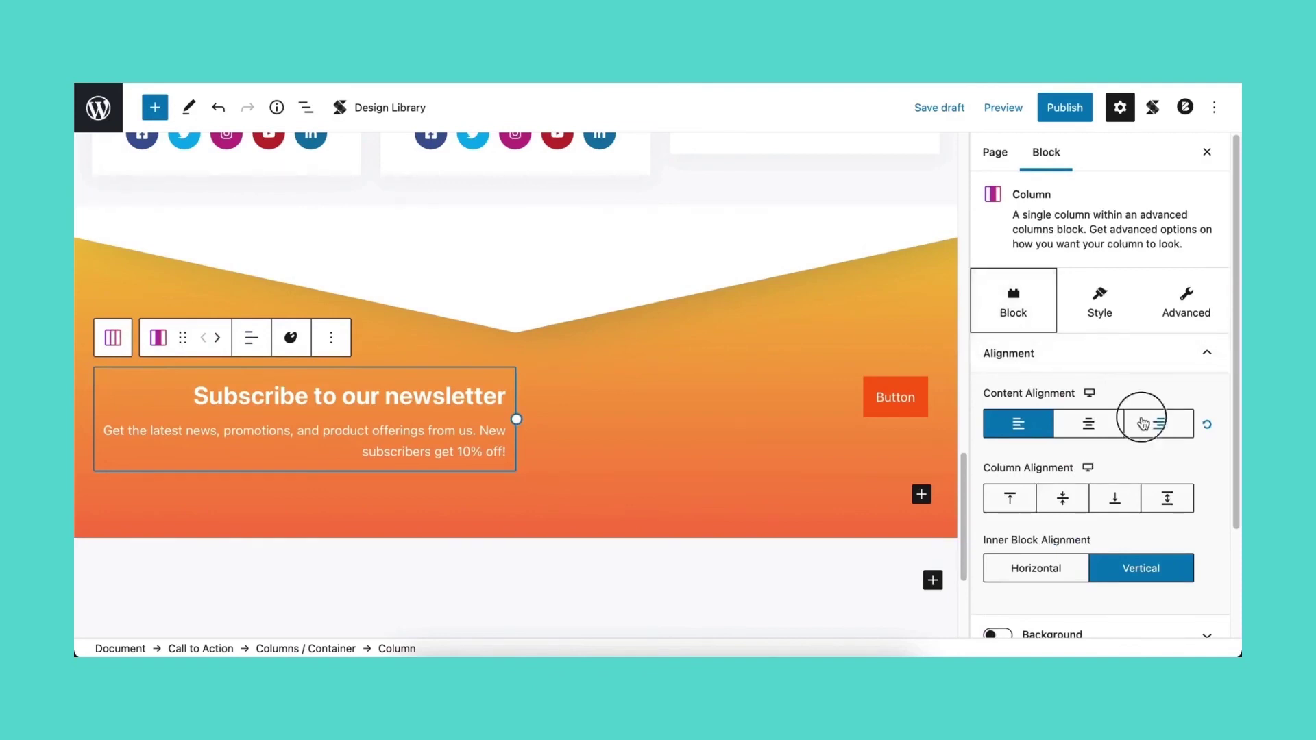
pyautogui.click(1066, 503)
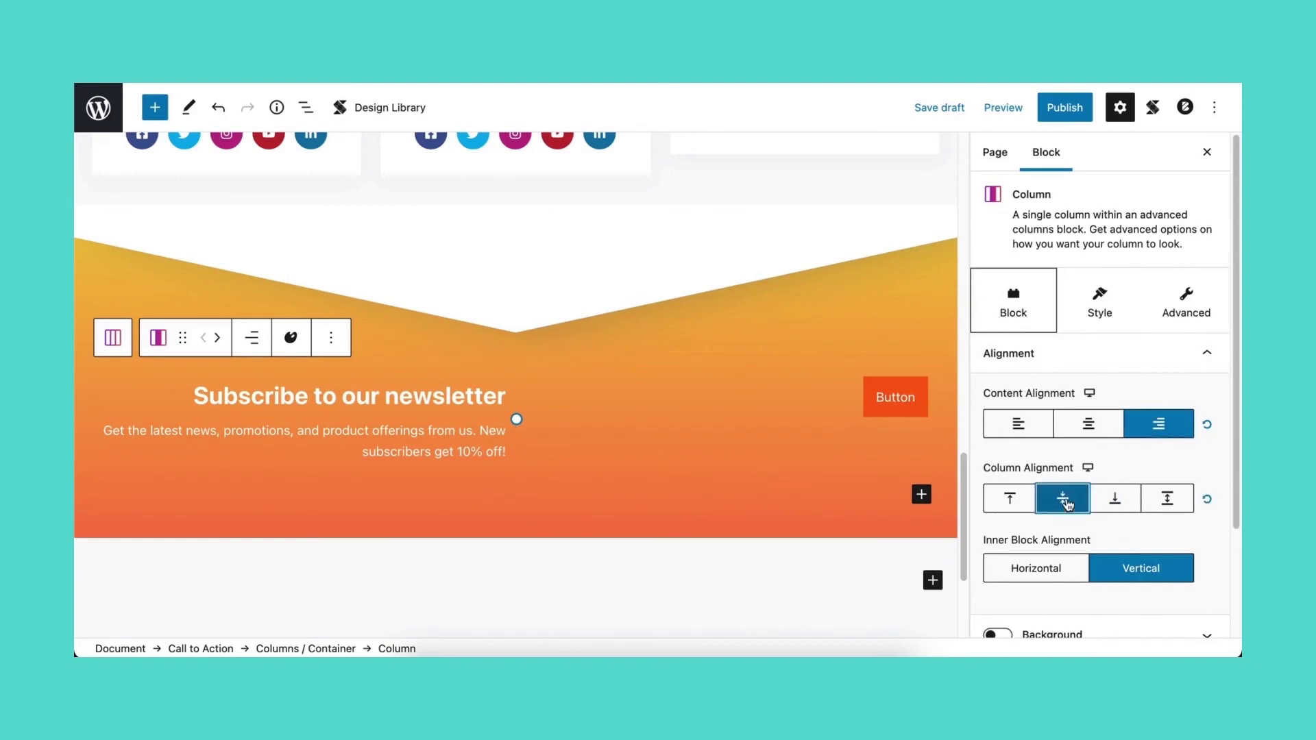
pyautogui.click(912, 404)
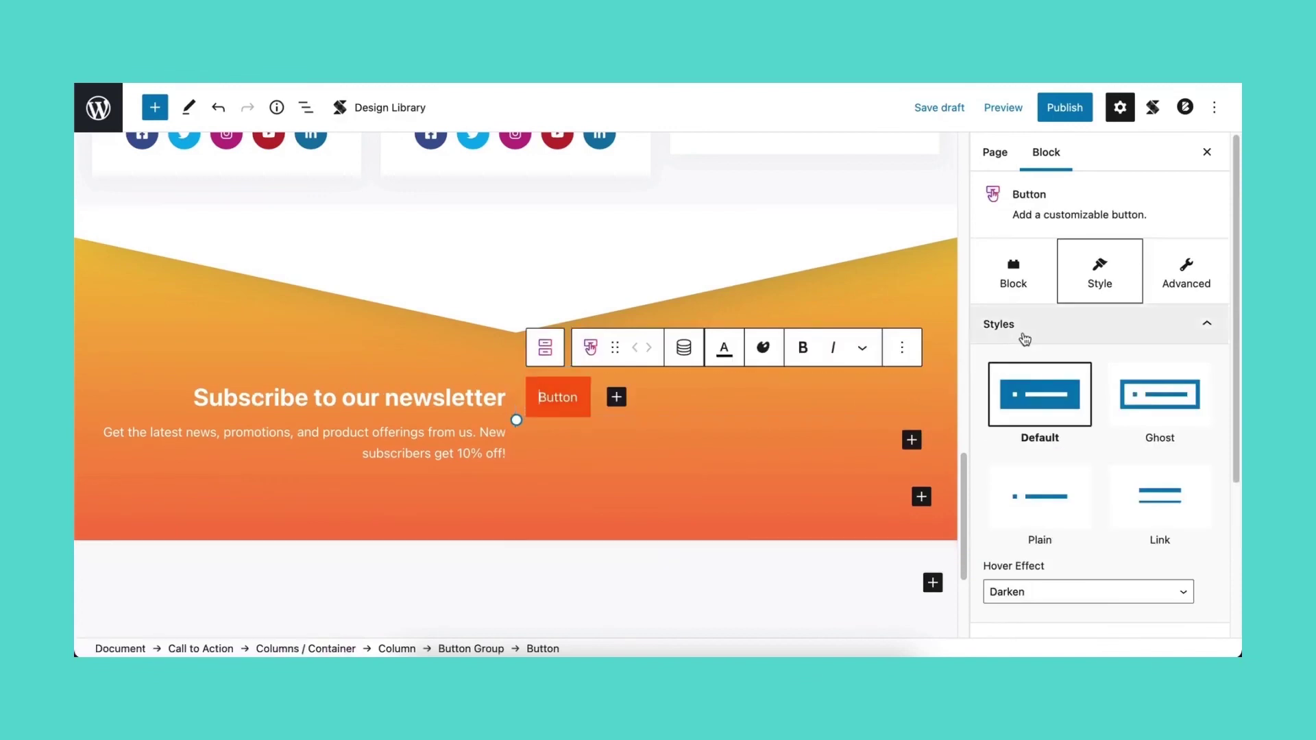
pyautogui.click(1025, 335)
pyautogui.click(1031, 360)
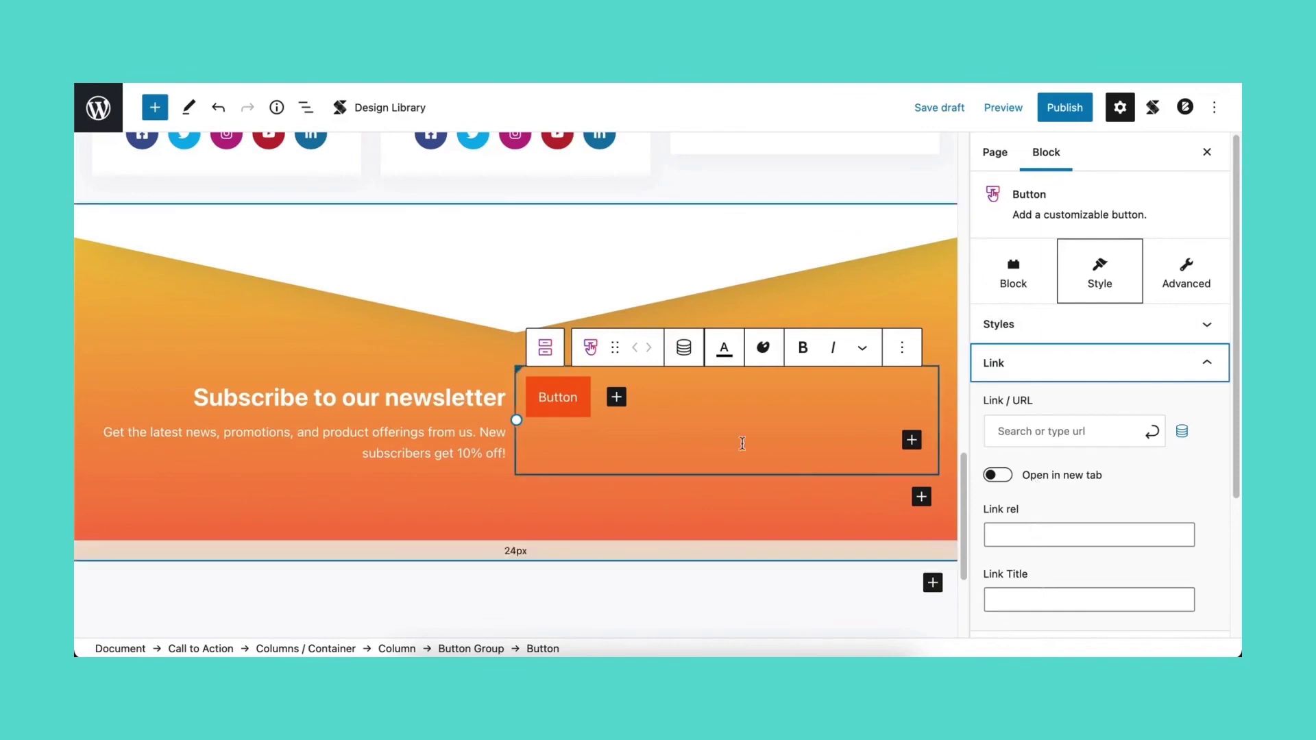
pyautogui.click(566, 392)
pyautogui.click(573, 193)
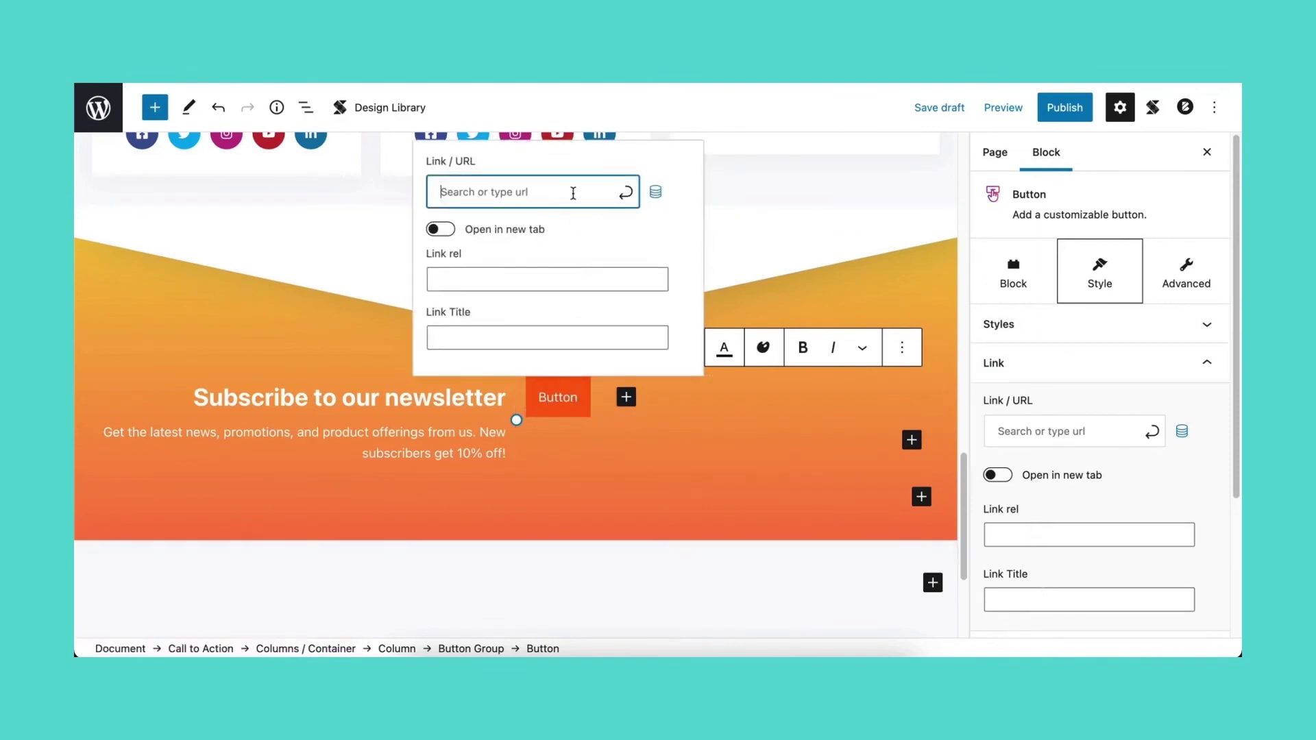
pyautogui.write('https://wpst')
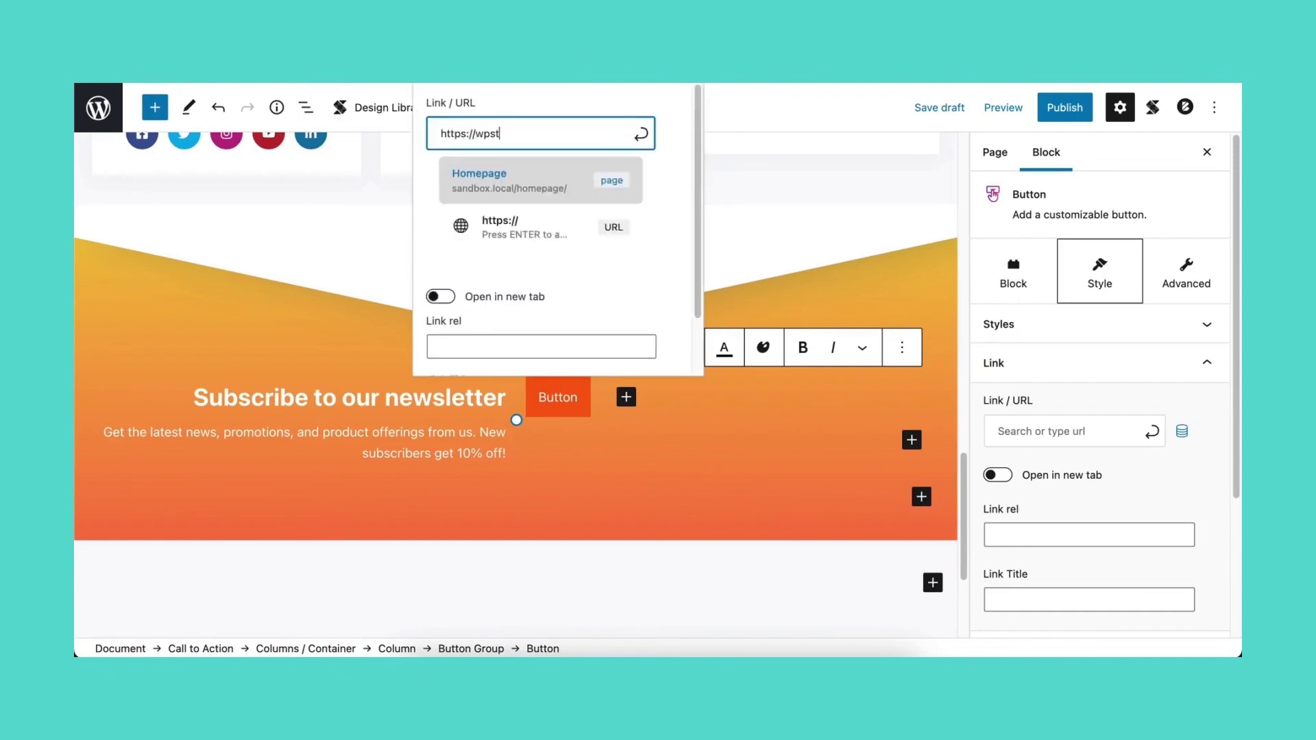
pyautogui.write('ackable.com/subsc')
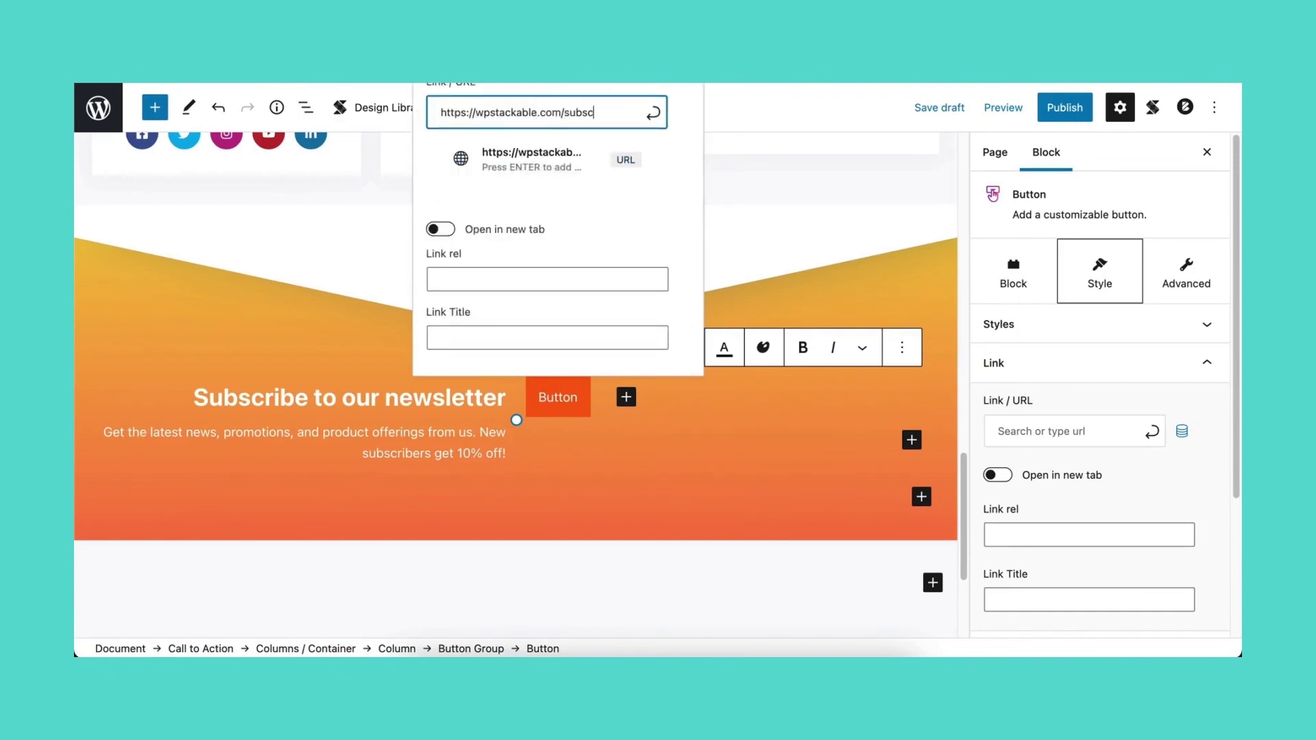
pyautogui.write('ribe.sample')
pyautogui.press('Return')
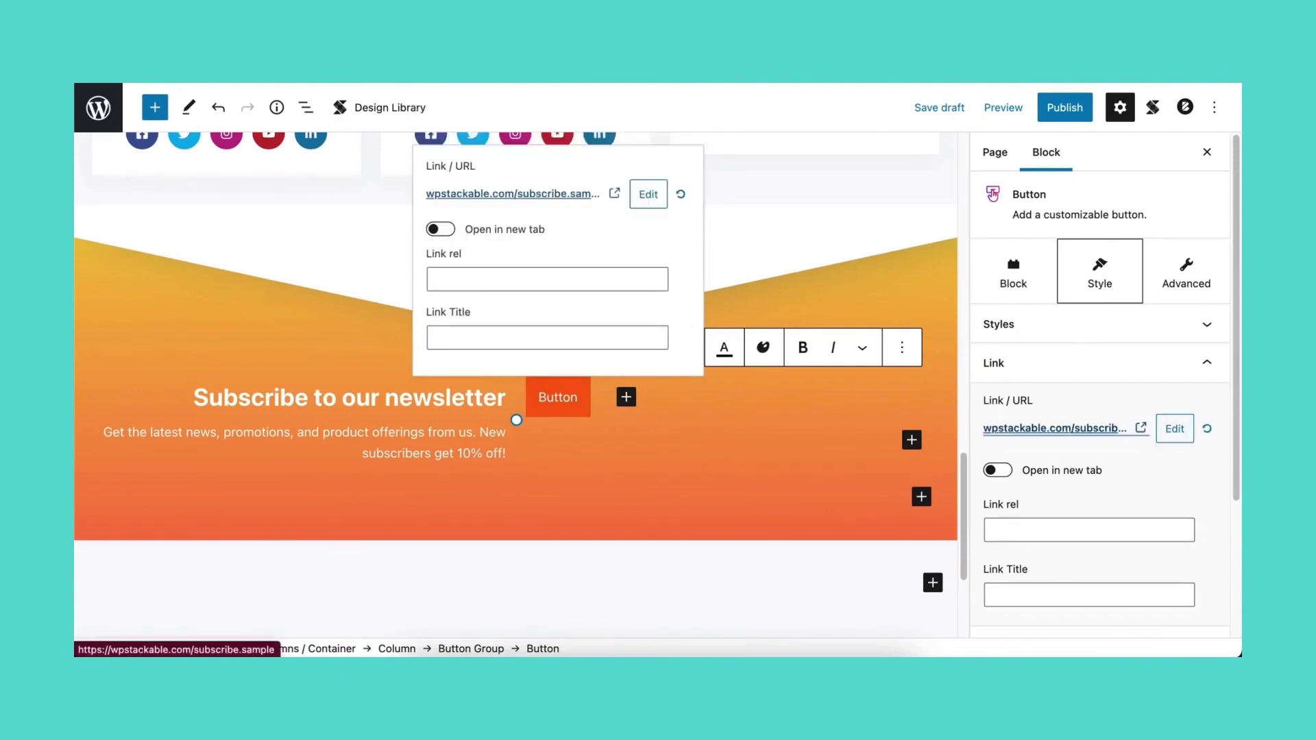
pyautogui.click(440, 229)
pyautogui.click(503, 331)
pyautogui.write('Subscribe')
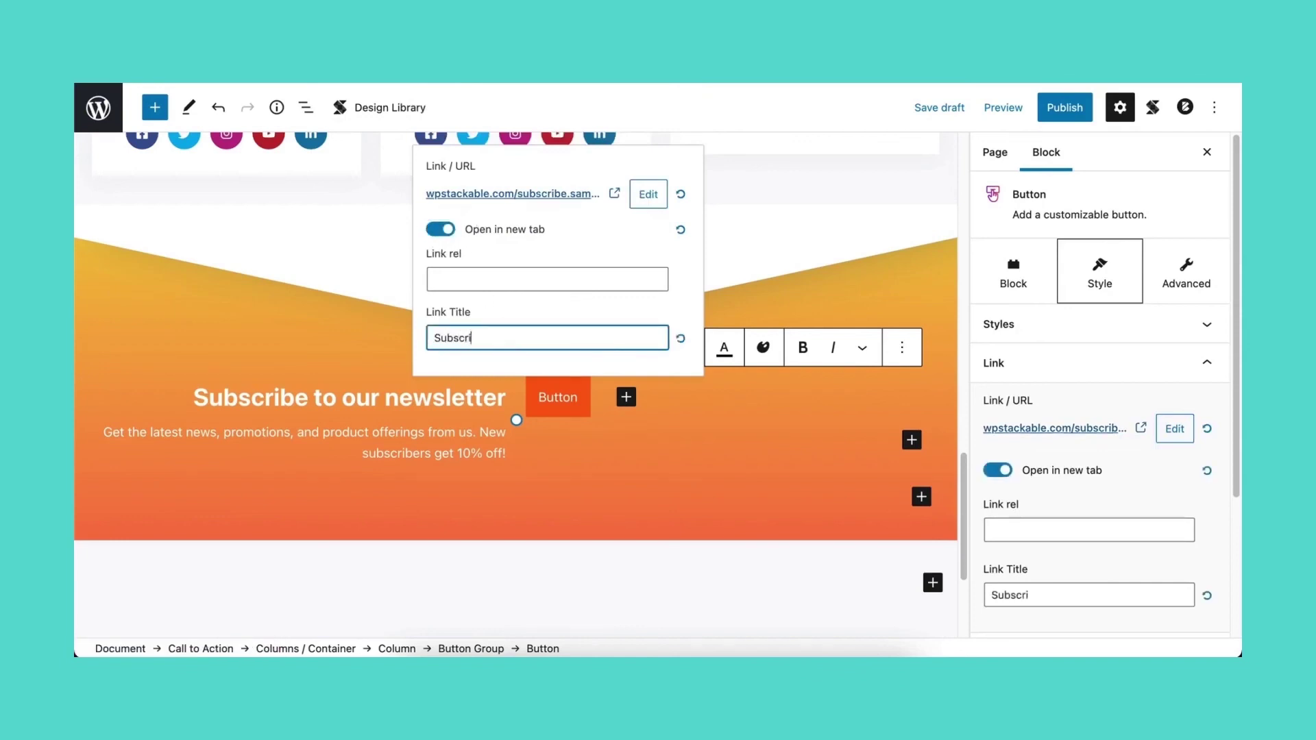
# Change the button label to 'Count me in!'
pyautogui.click(563, 398)
pyautogui.doubleClick(563, 398)
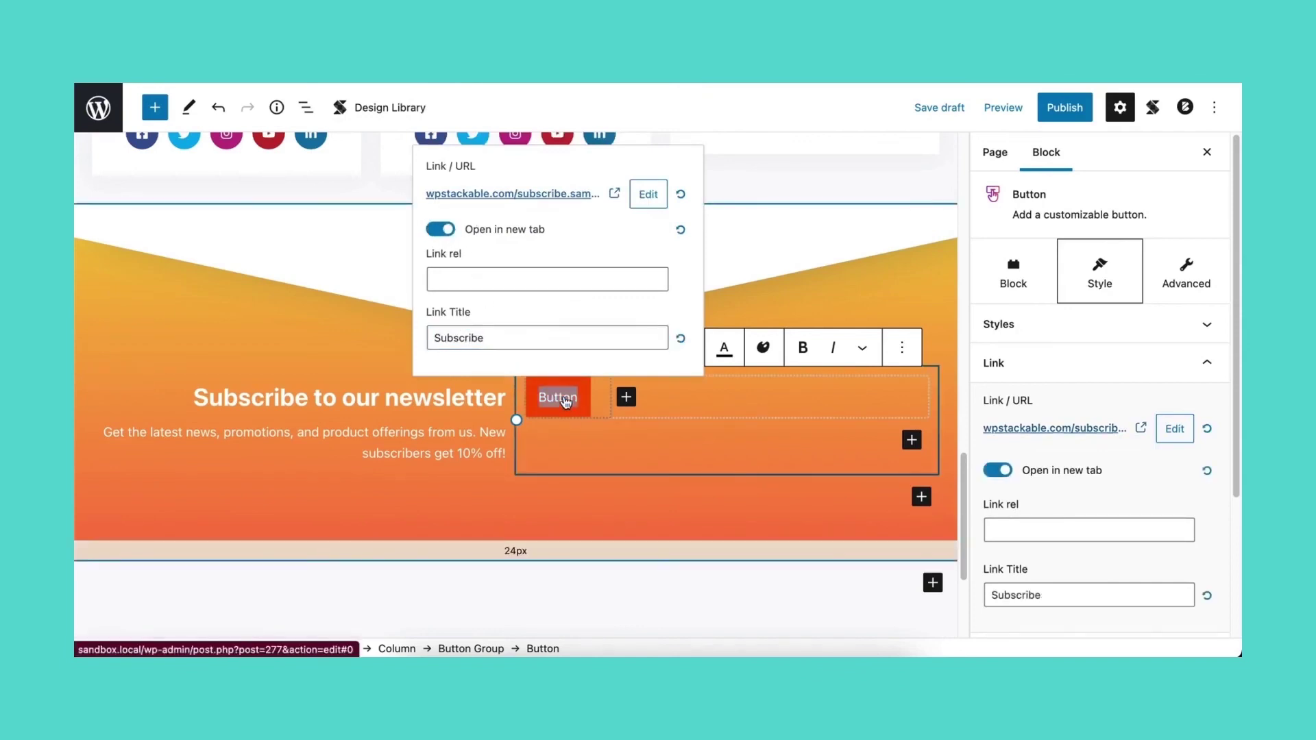
pyautogui.write('Count me in!')
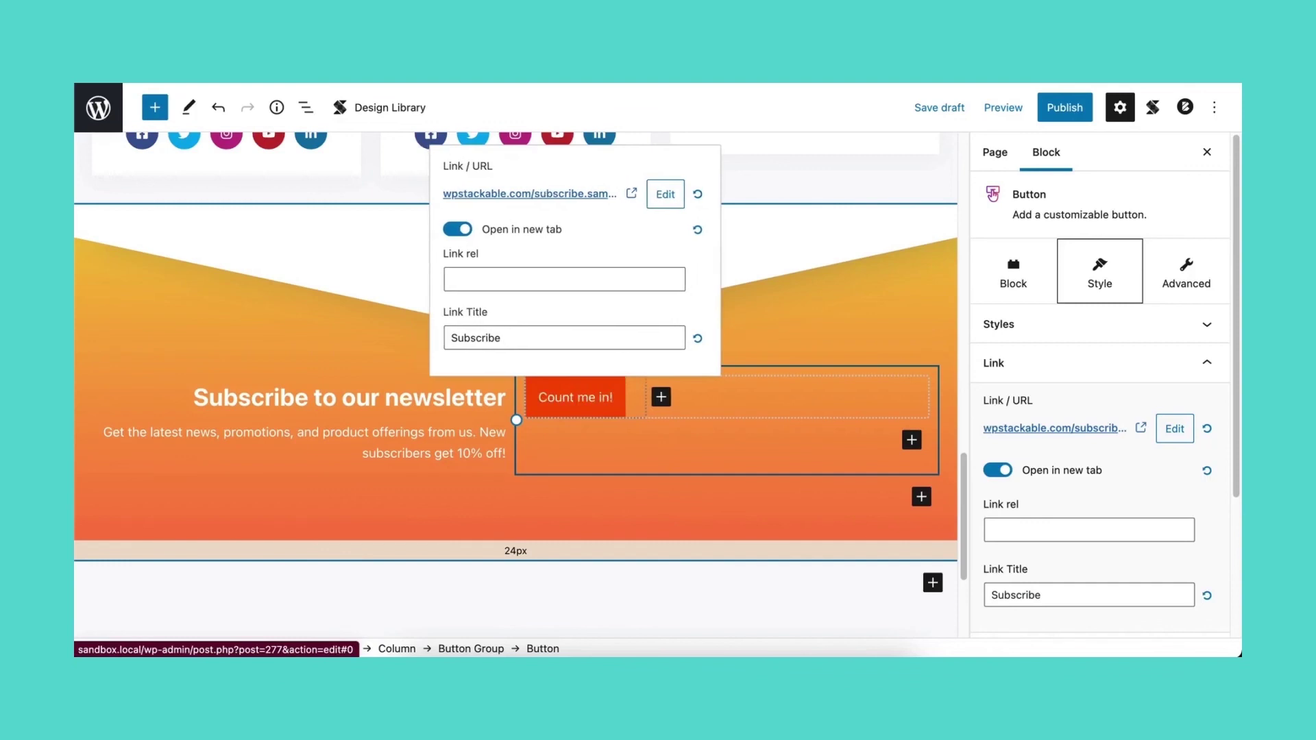
# Set the button's column to left content alignment and vertically centred column alignment
pyautogui.click(720, 402)
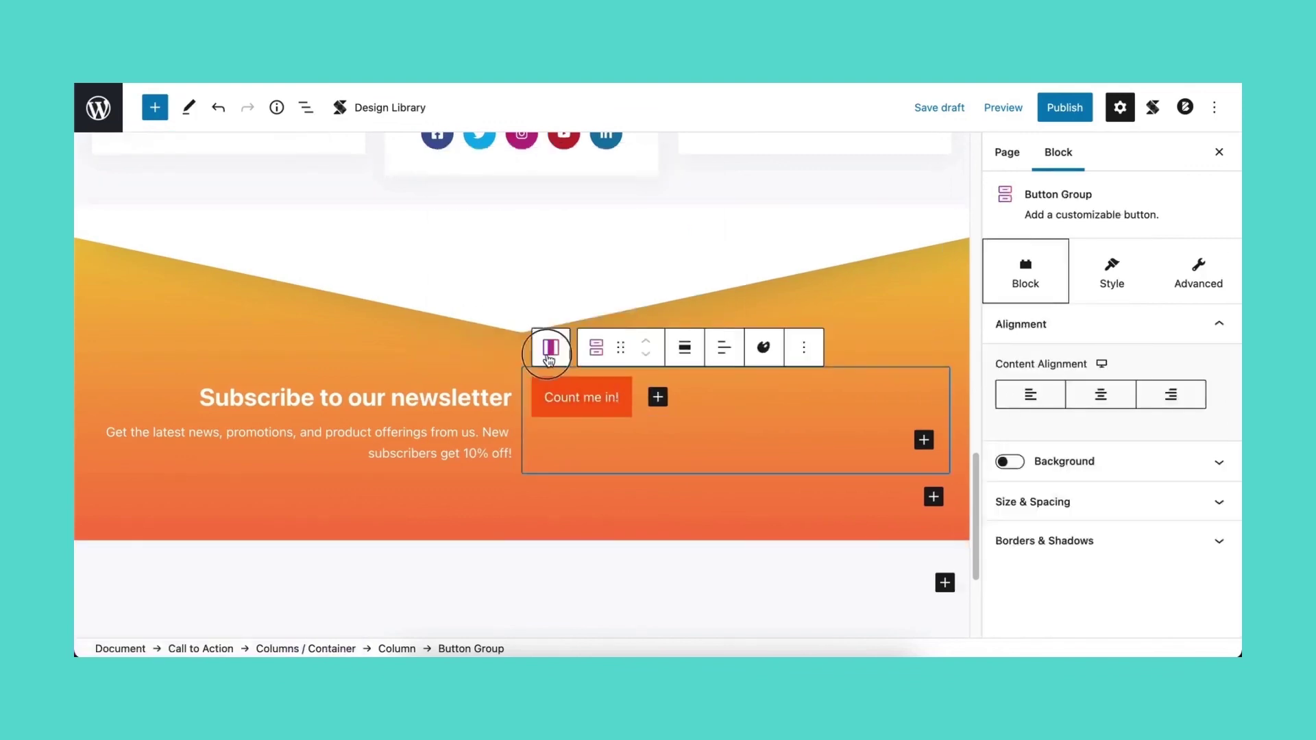
pyautogui.click(546, 343)
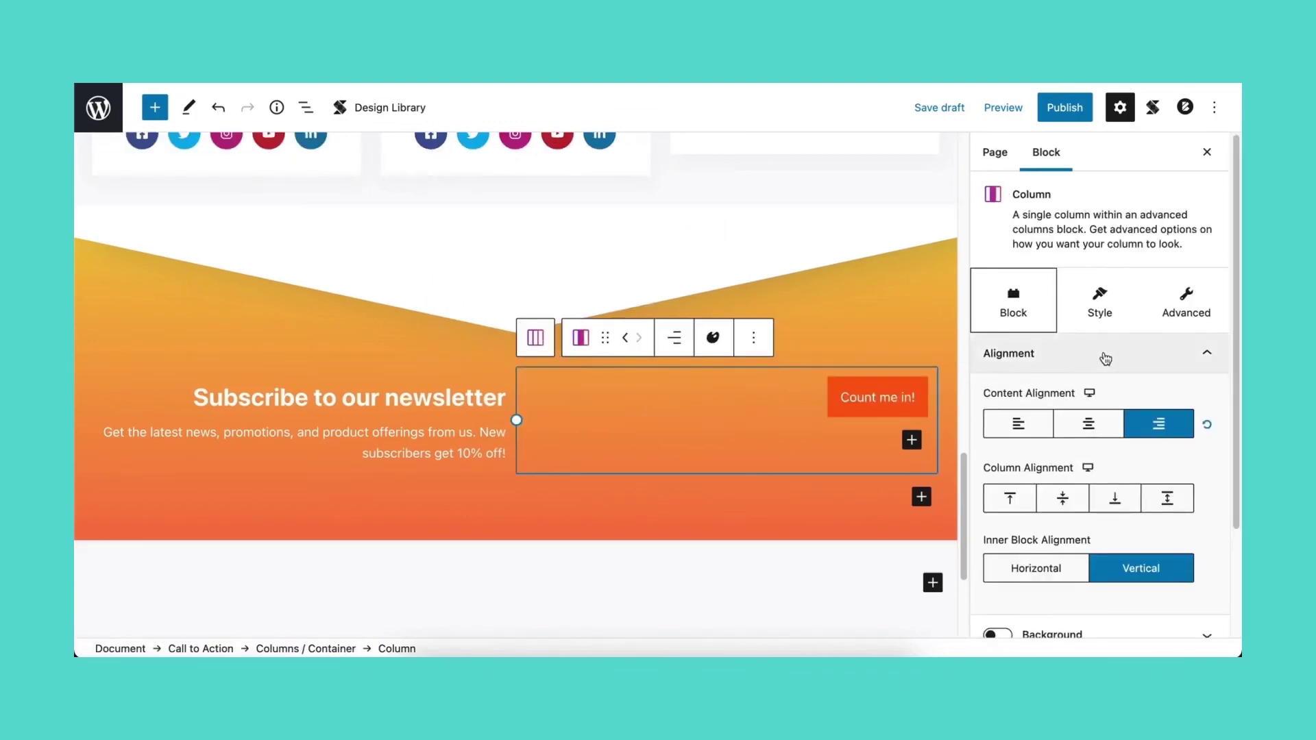
pyautogui.click(1021, 425)
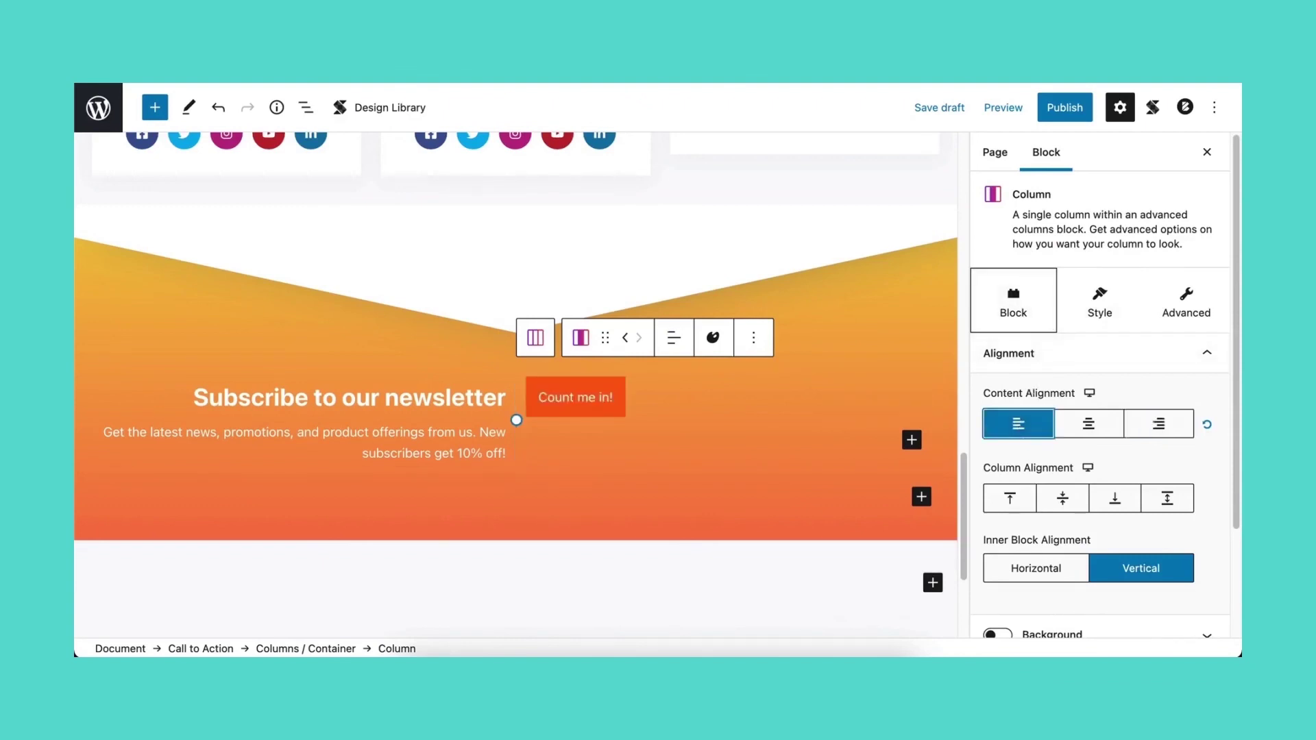
pyautogui.click(1054, 505)
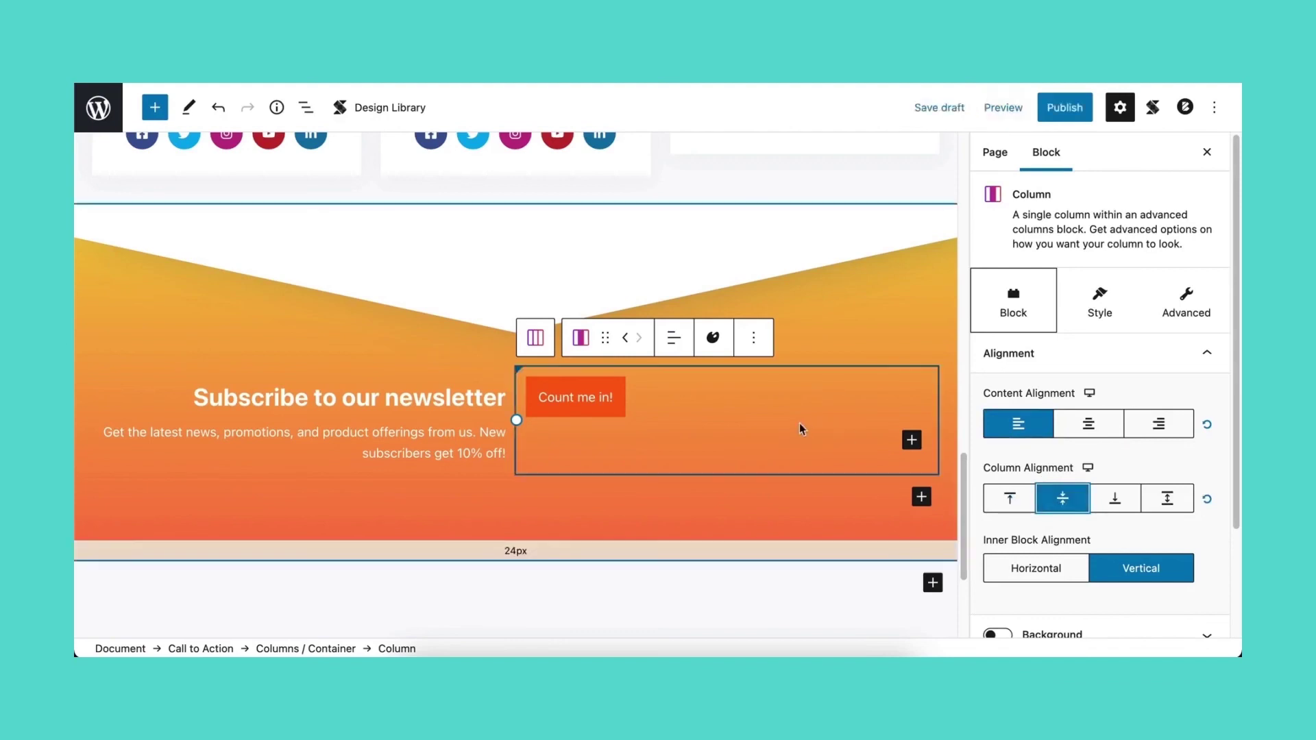
pyautogui.click(536, 337)
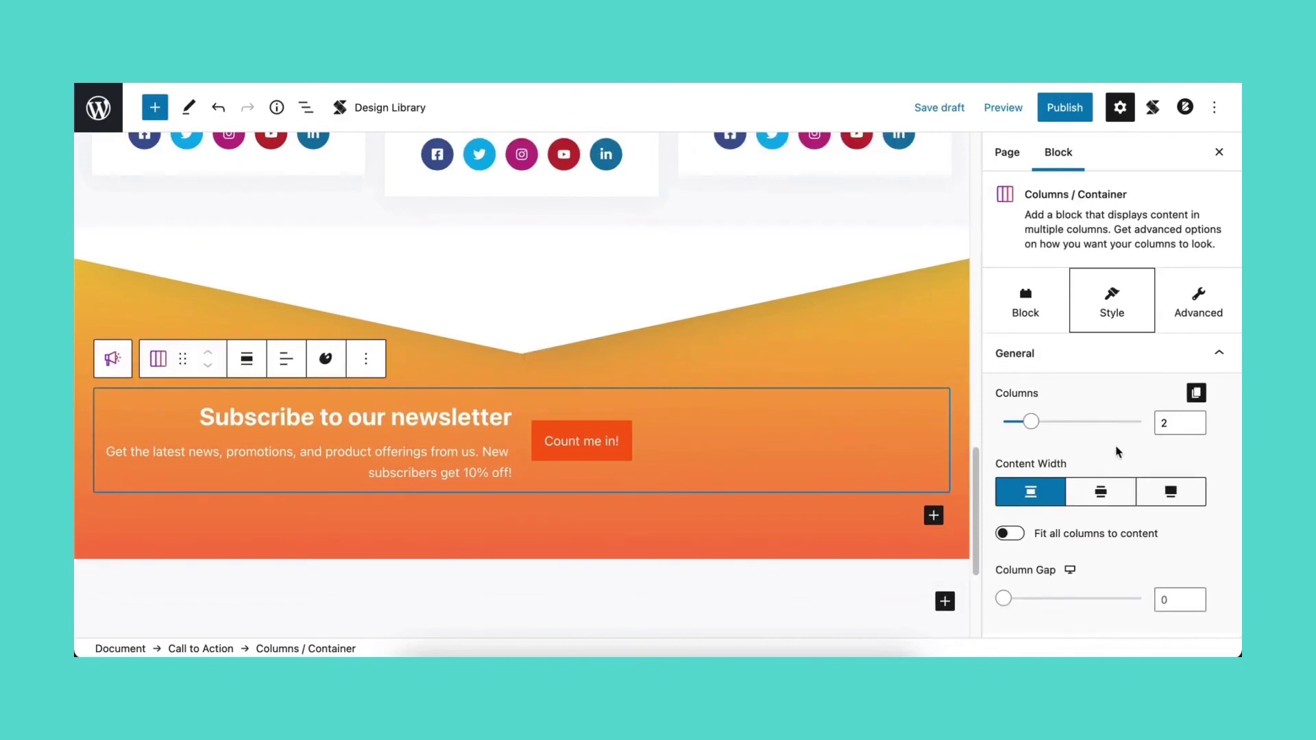
# Give the newsletter container a 24px bottom margin and preview the page in a new tab
pyautogui.click(1029, 310)
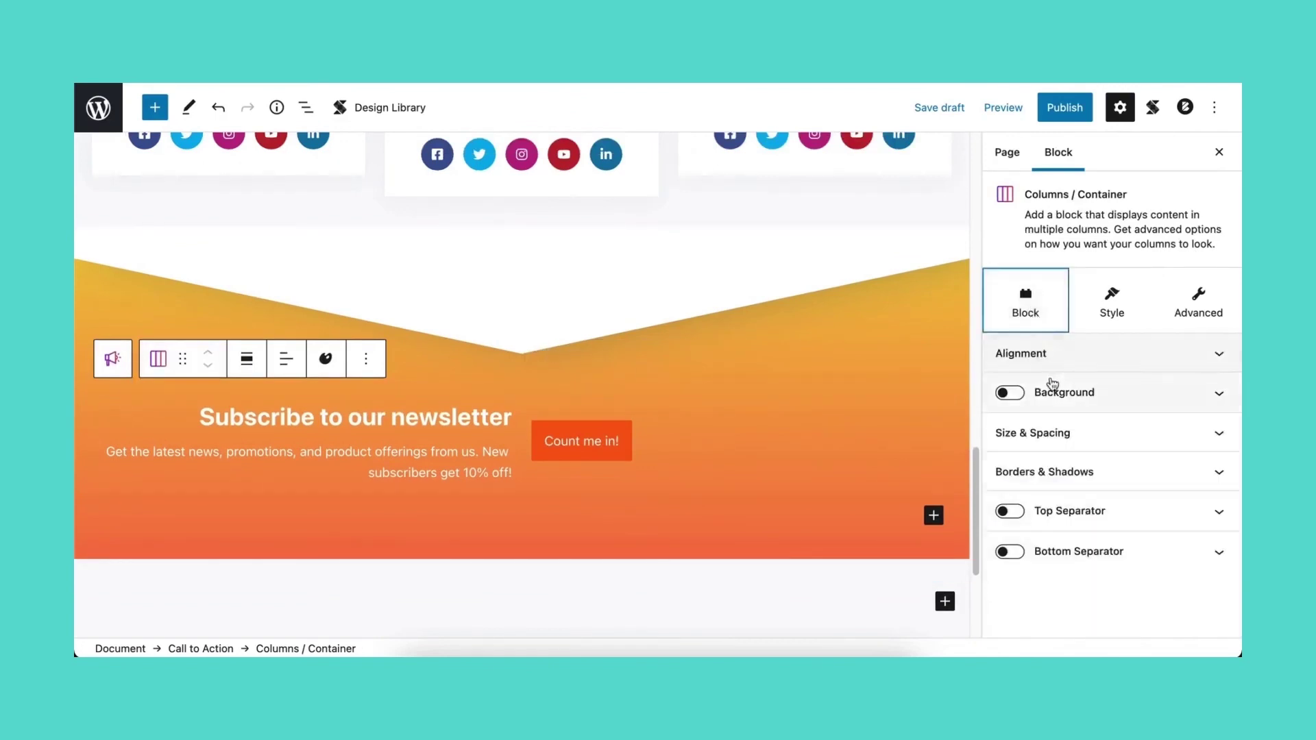
pyautogui.click(1047, 432)
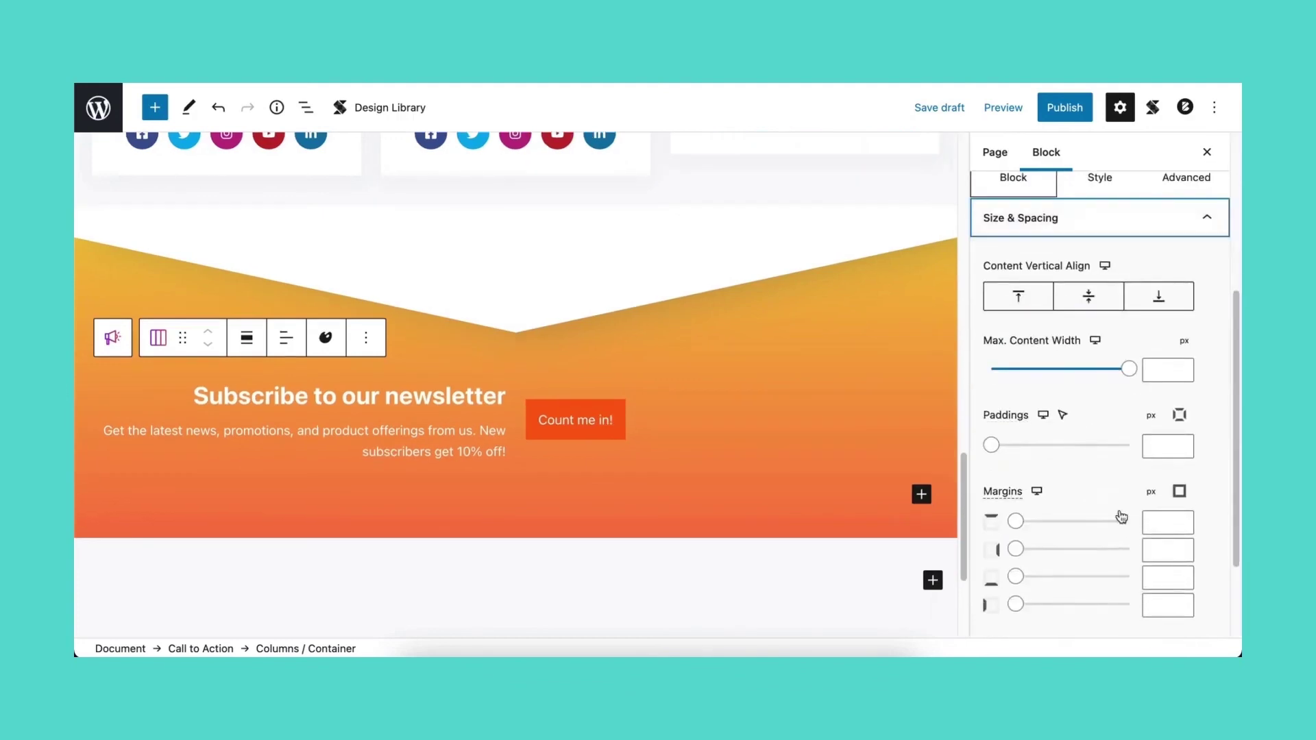
pyautogui.click(1163, 582)
pyautogui.write('24px')
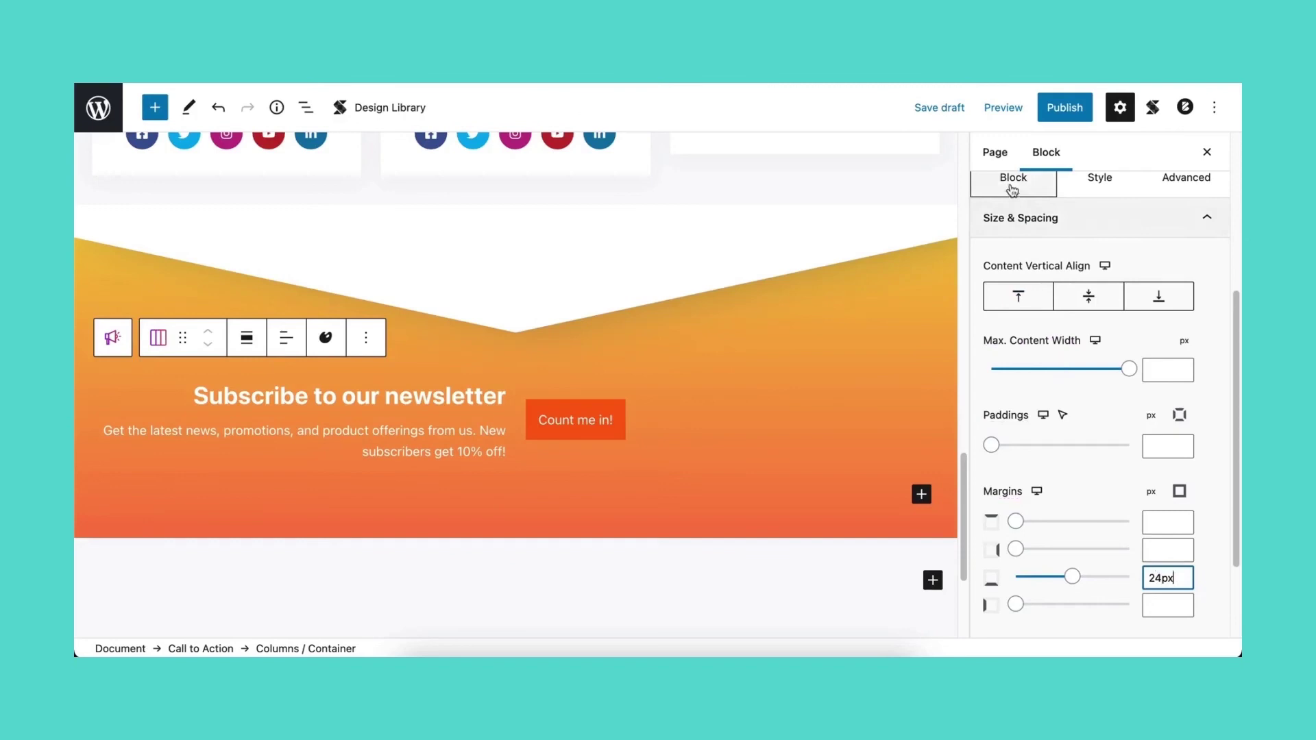
pyautogui.click(1003, 108)
pyautogui.click(990, 259)
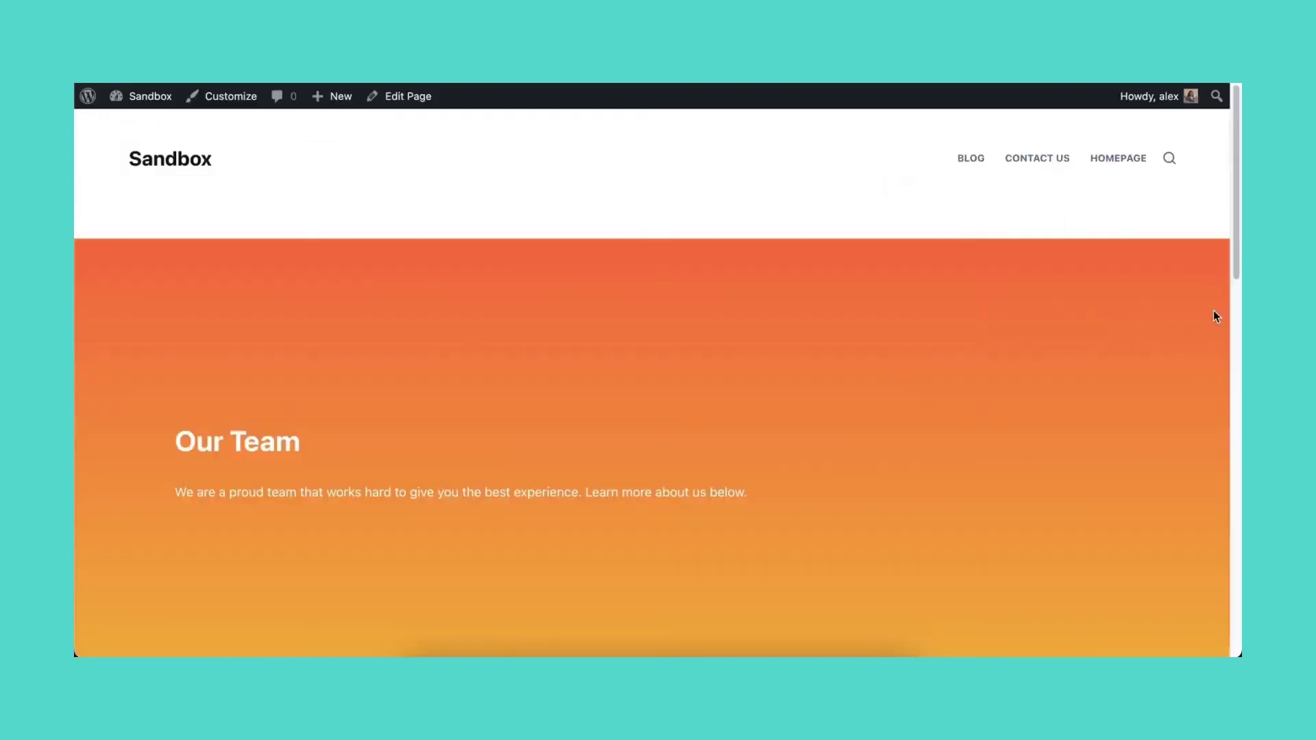
pyautogui.scroll(-15, 1214, 310)
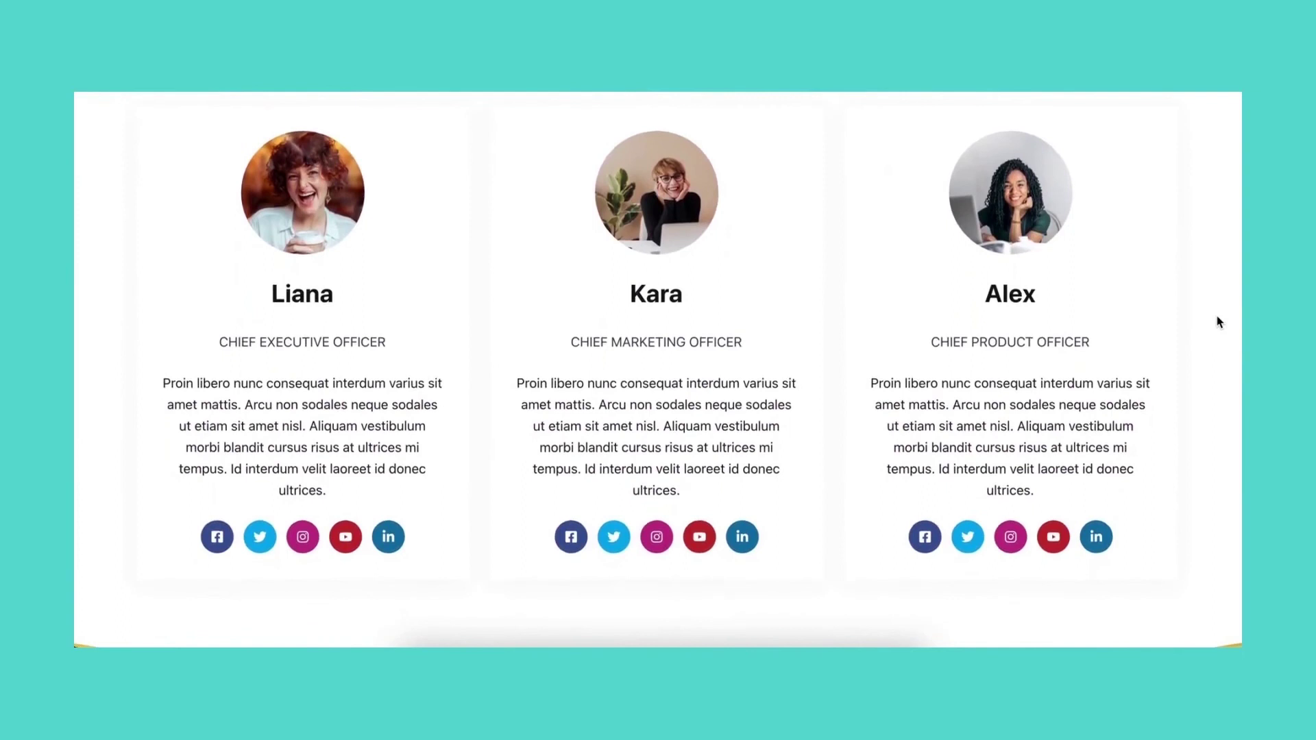
pyautogui.scroll(-4, 1219, 322)
pyautogui.scroll(-3, 1219, 322)
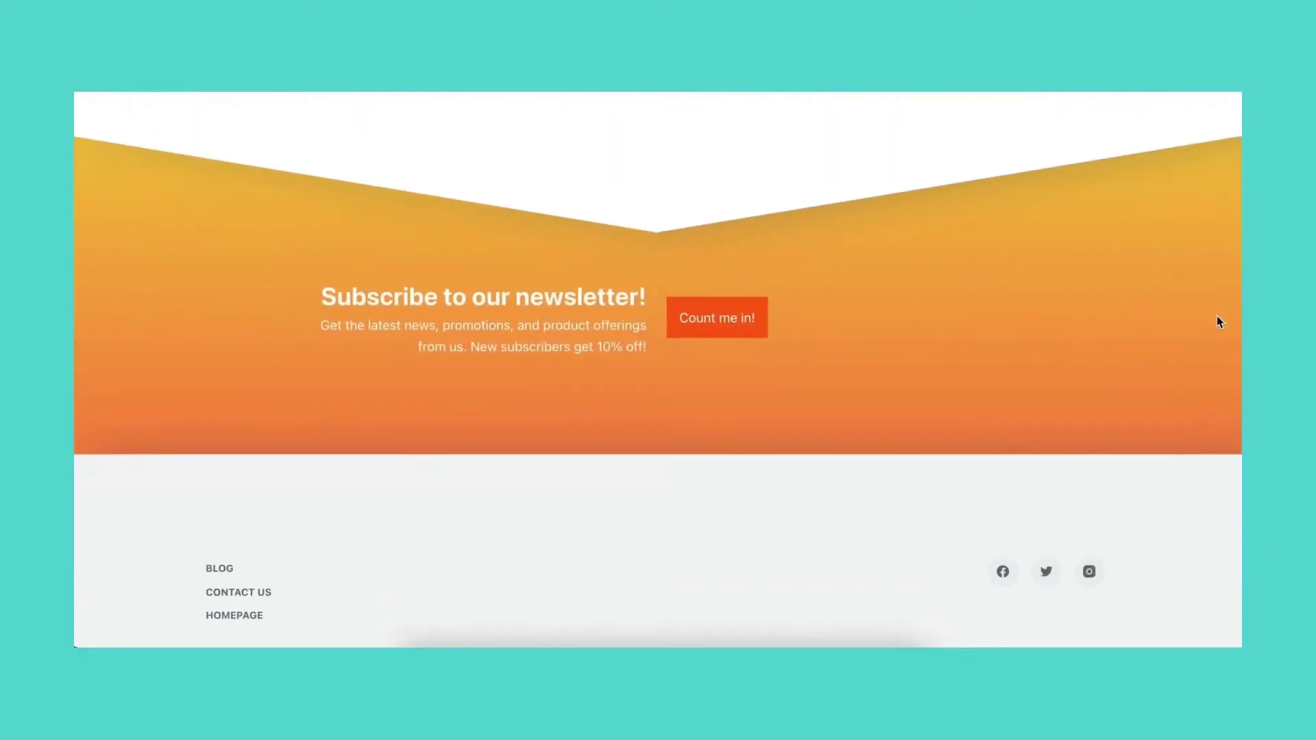
pyautogui.scroll(-1, 1218, 322)
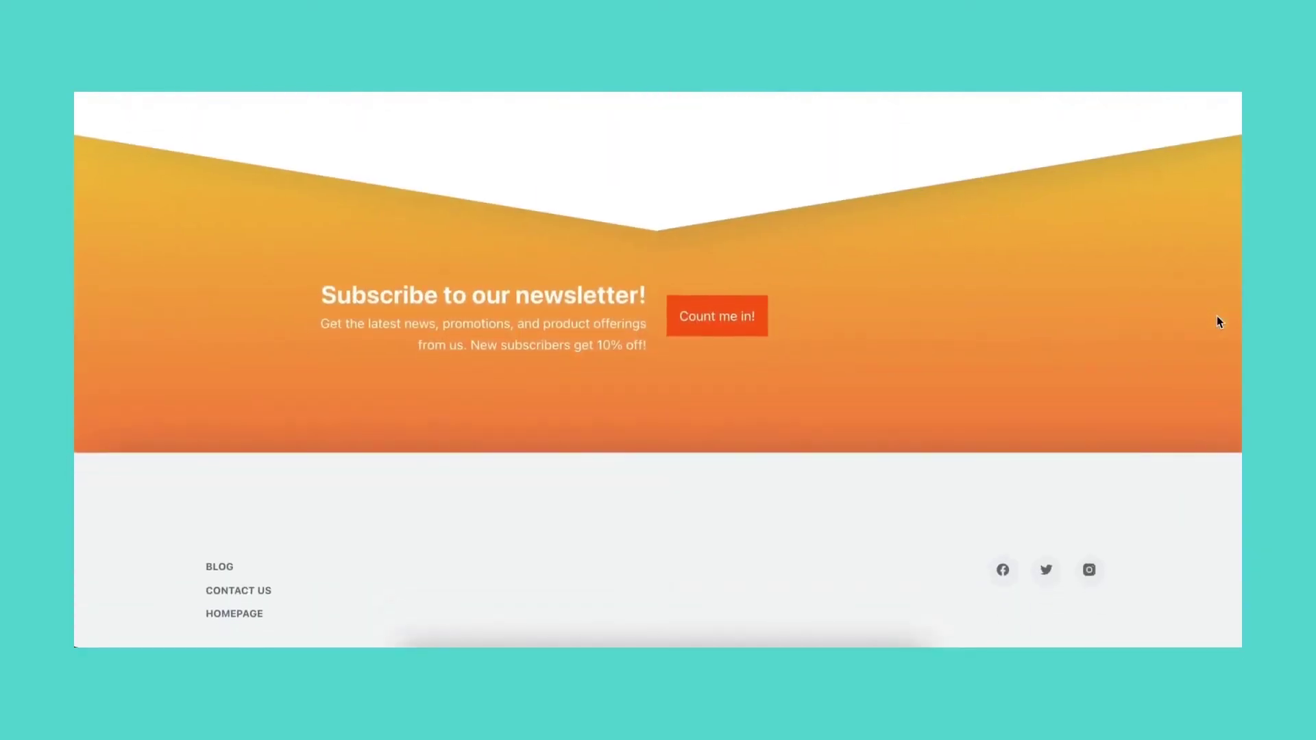
pyautogui.scroll(3, 1219, 321)
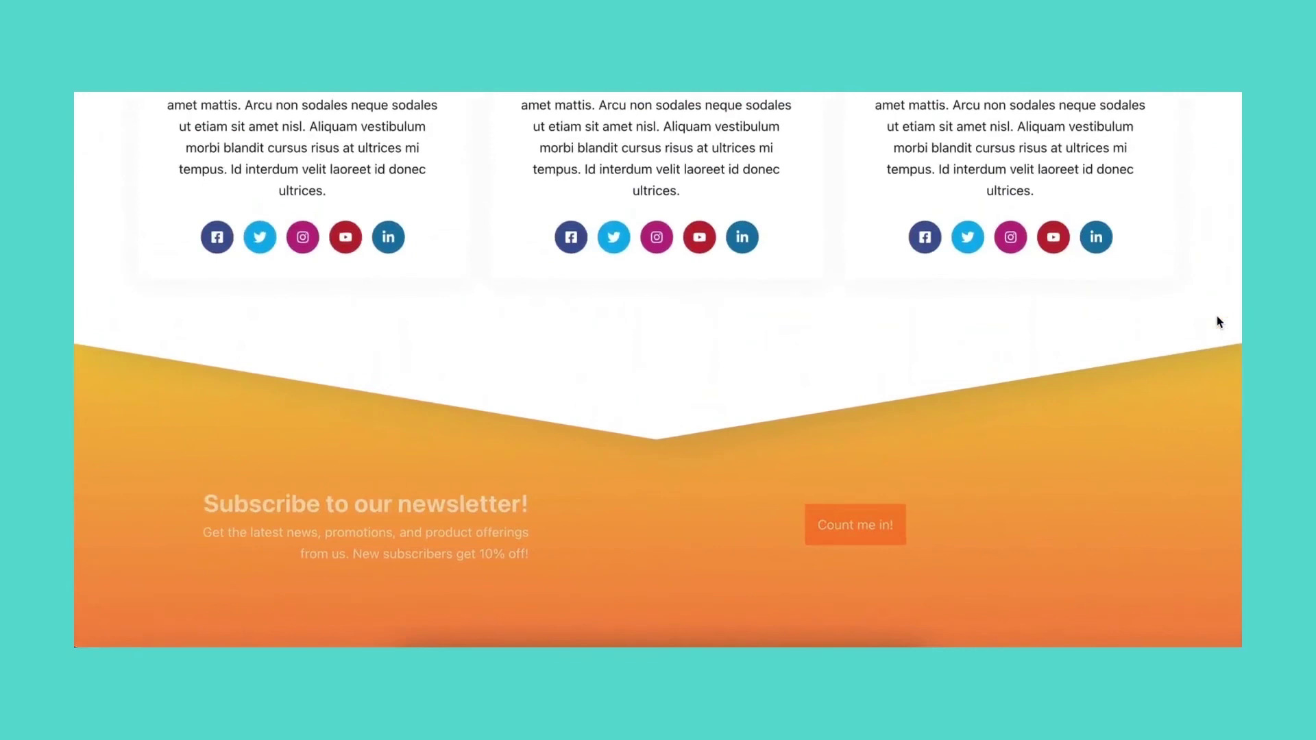
pyautogui.scroll(9, 1219, 322)
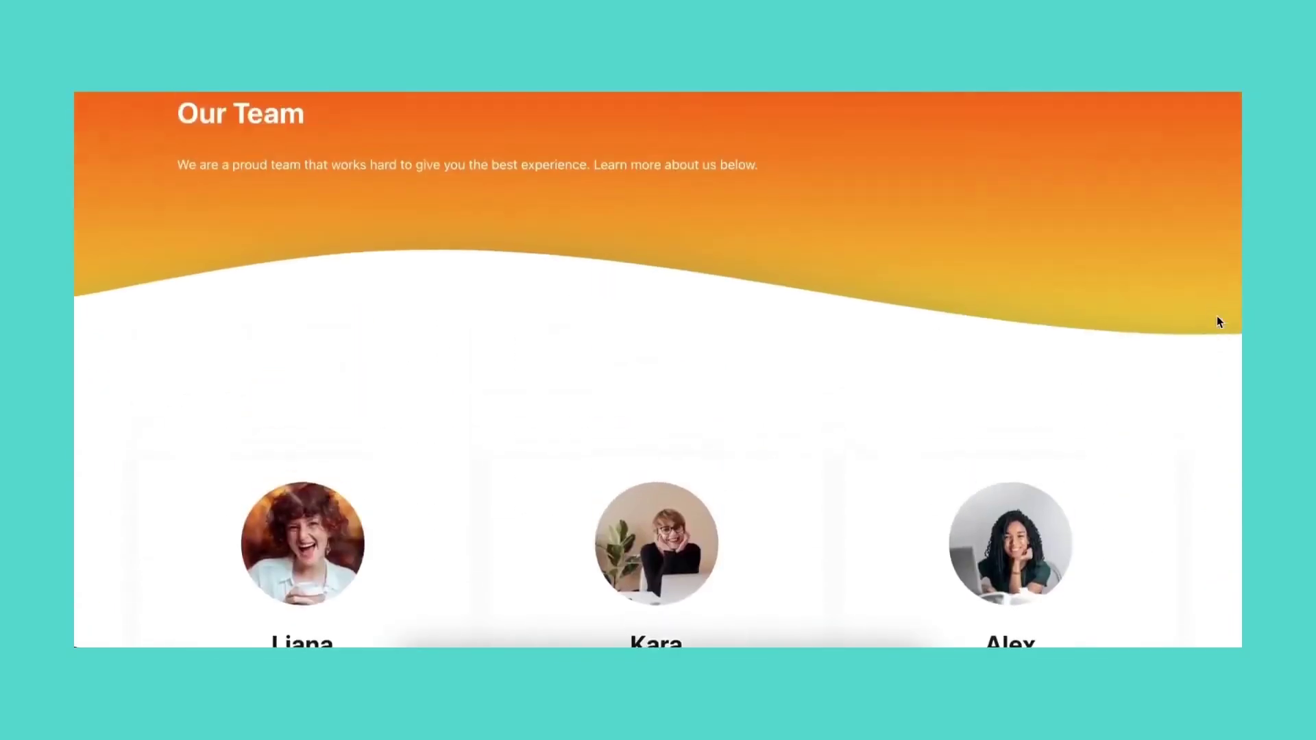
pyautogui.scroll(4, 1218, 318)
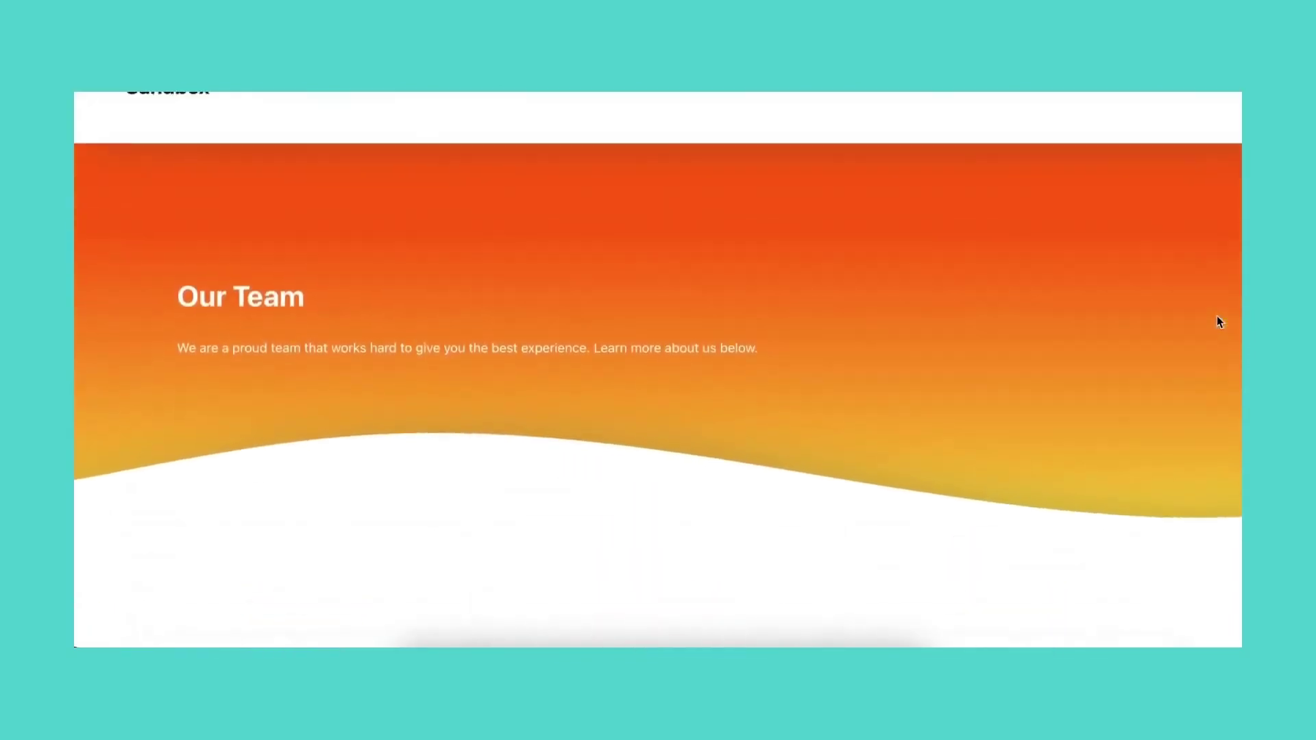